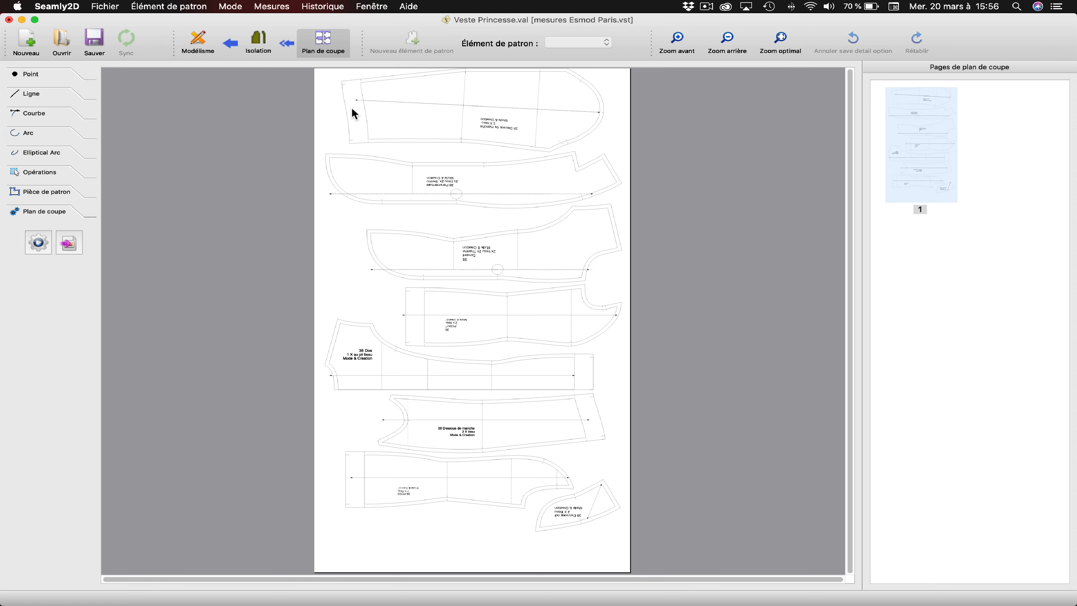
- Examine the pattern pieces across the whole cutting layout up close, then return to the full-page view
left_click(679, 39)
left_click(679, 39)
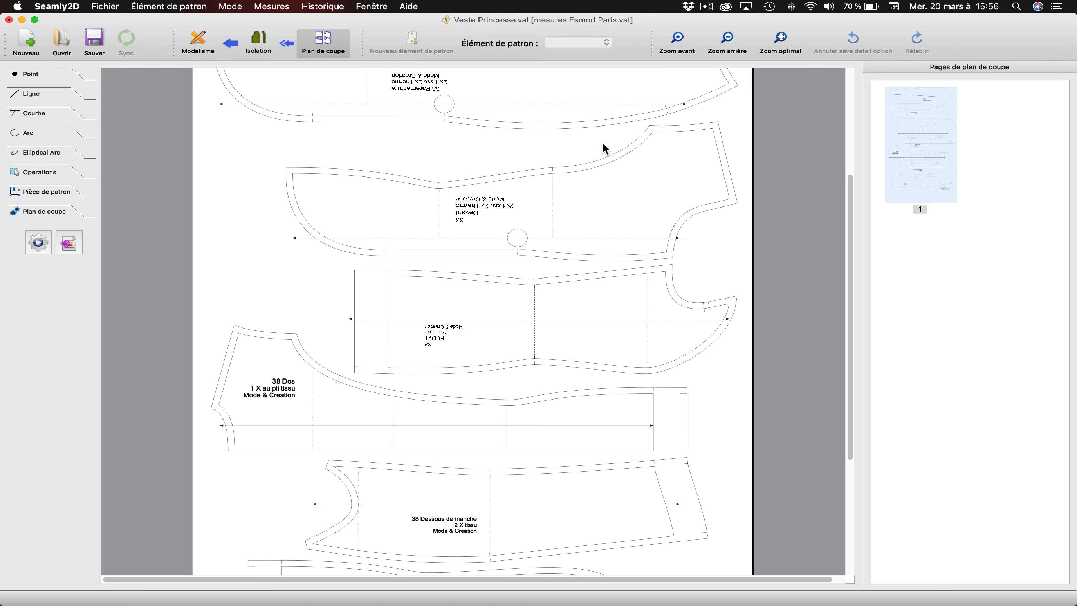
scroll(602, 148, "up", 5)
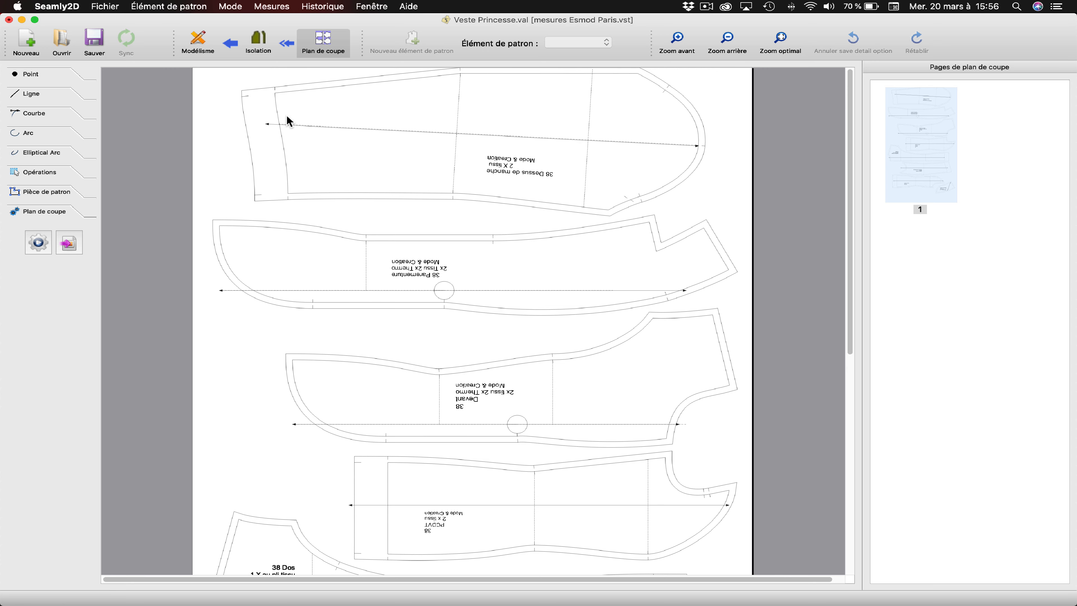
scroll(568, 401, "down", 10)
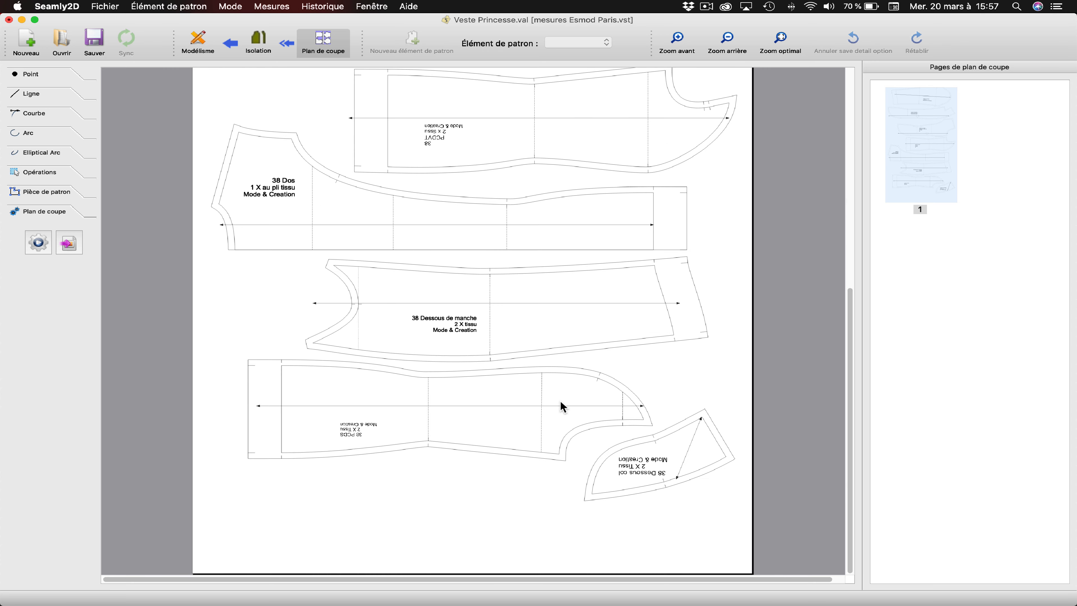
scroll(560, 400, "up", 10)
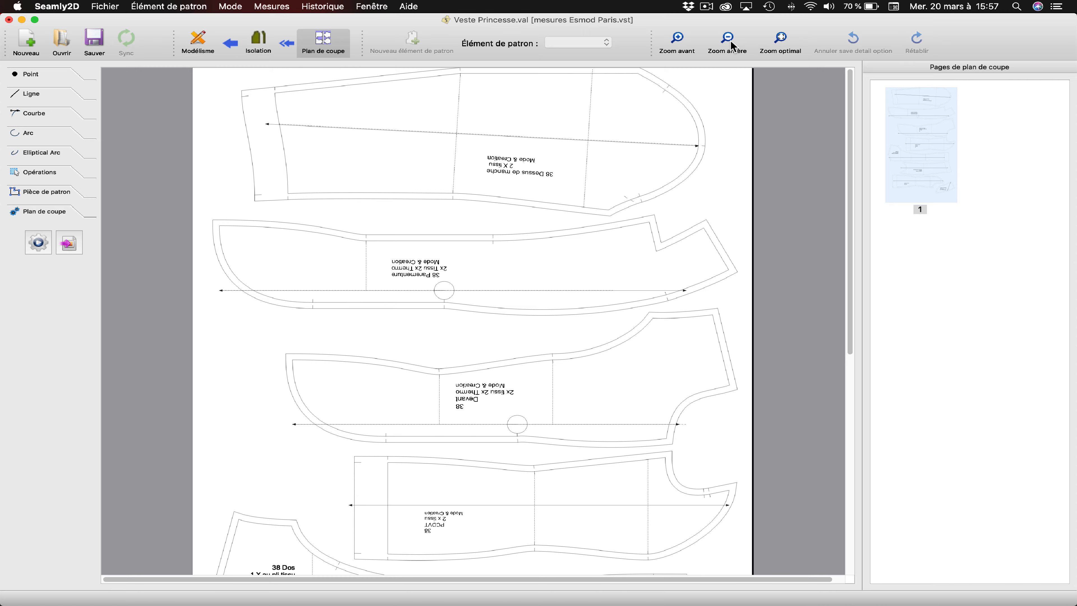
left_click(780, 39)
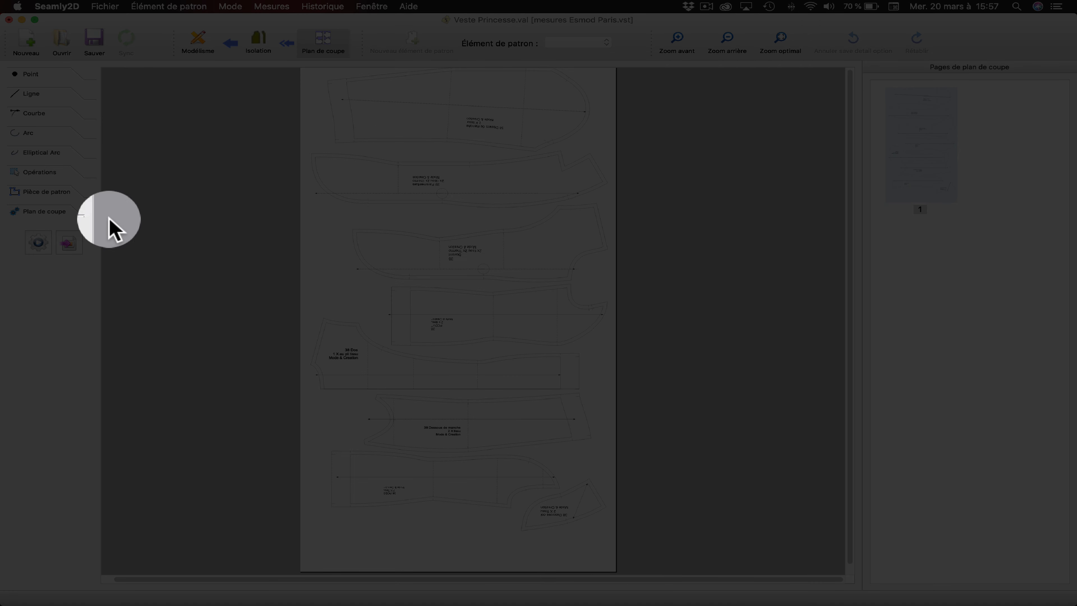
- Export the cutting layout in PDF format to the Patronnage Veste folder under the name Veste Princesse_, accepting the file-name conflict
left_click(68, 246)
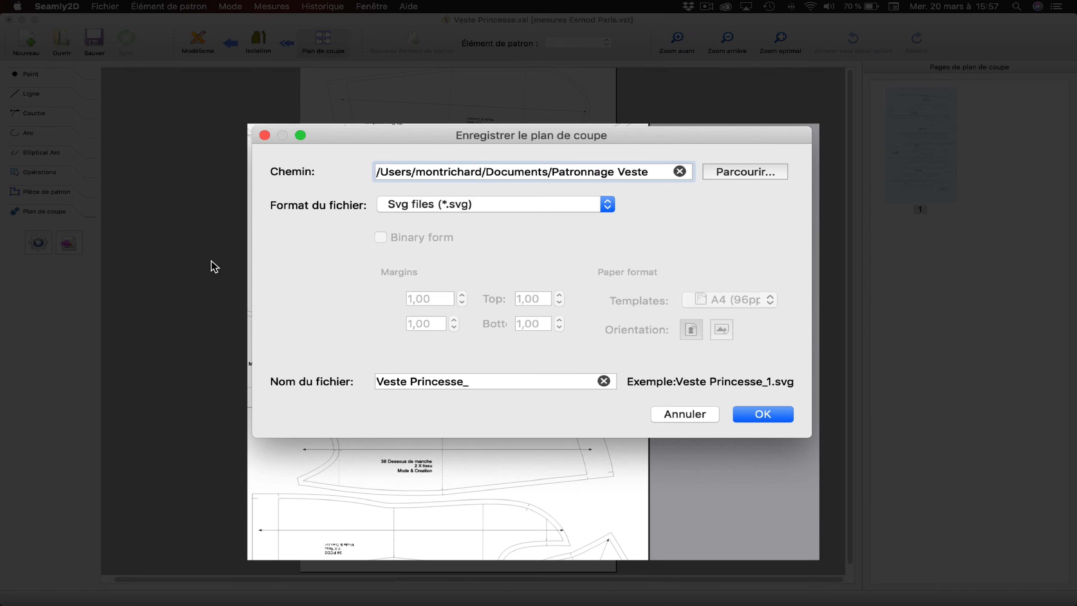
left_click(517, 207)
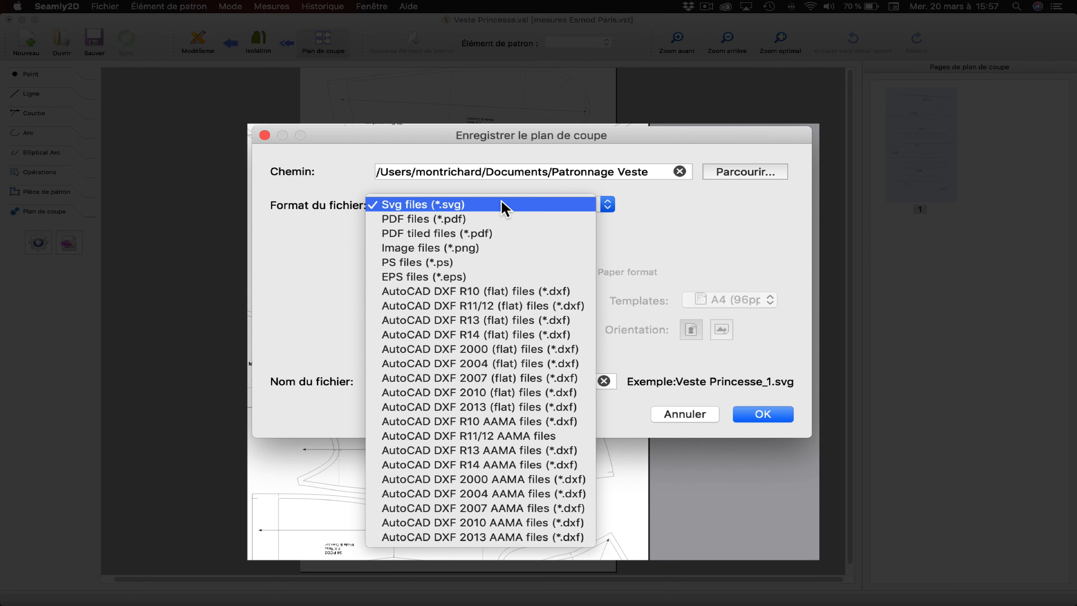
left_click(445, 219)
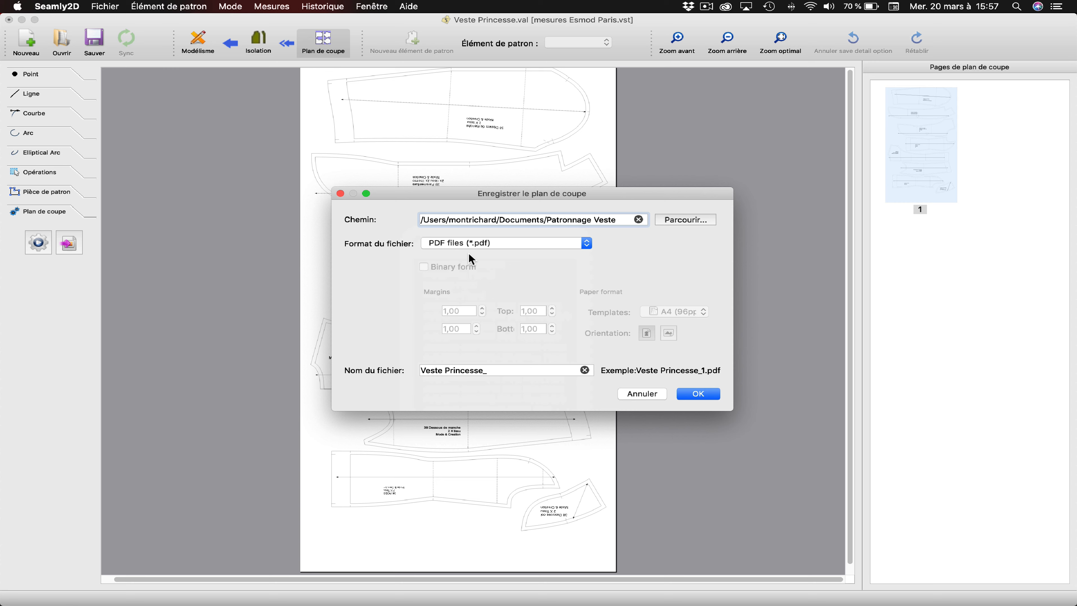
left_click(677, 220)
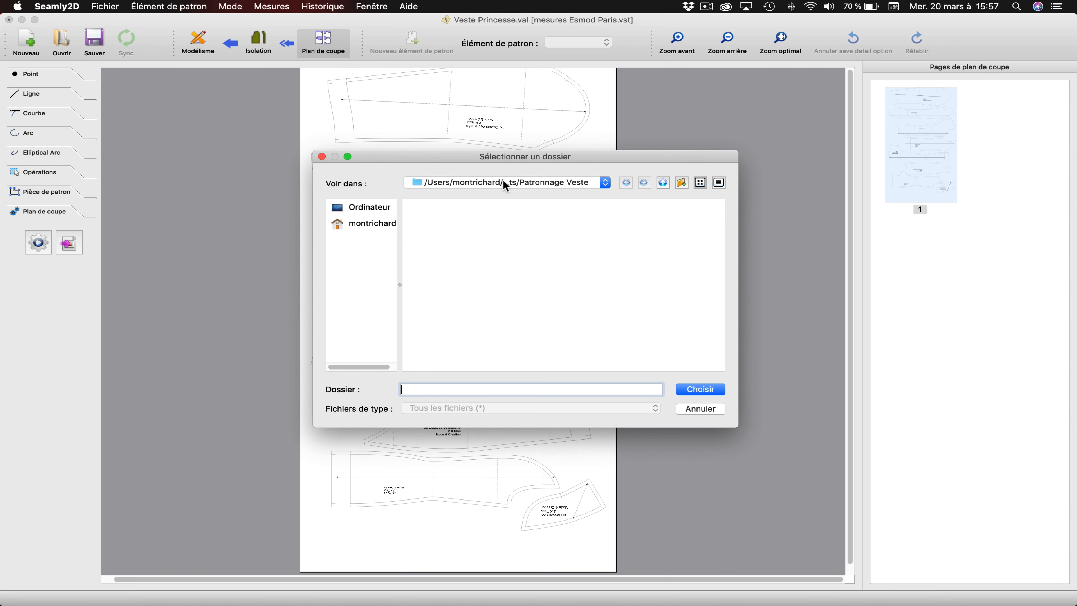
left_click(715, 391)
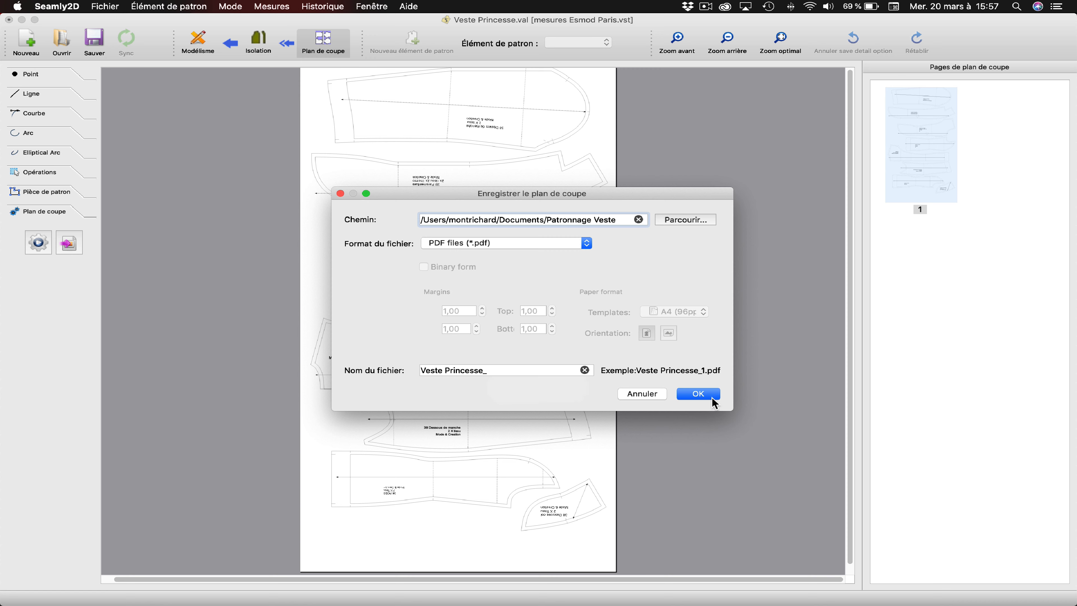
left_click(700, 394)
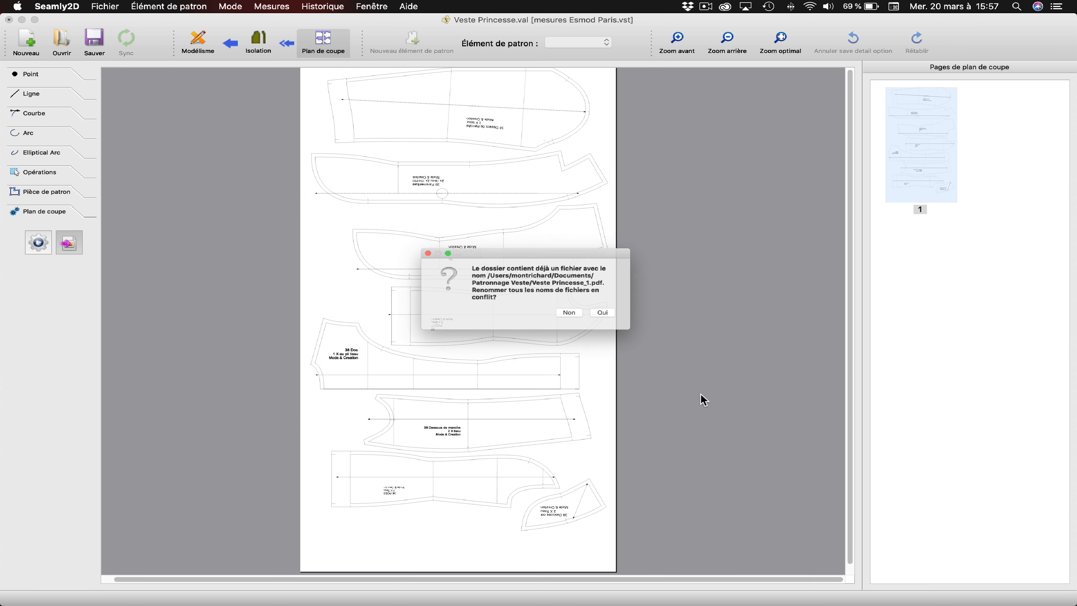
left_click(627, 320)
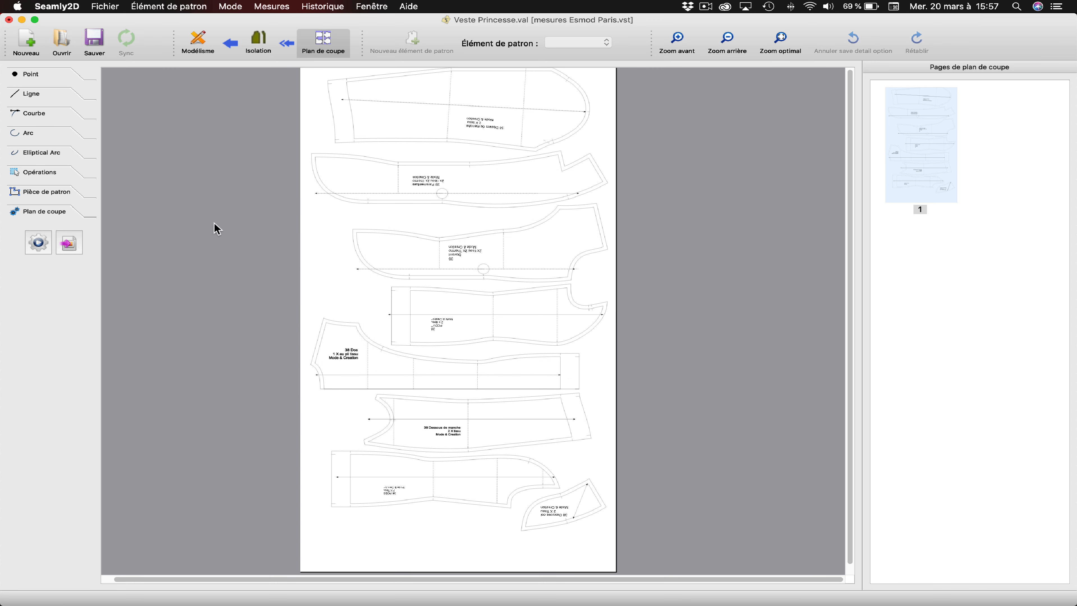
- Export the cutting layout again in AutoCAD DXF R11/12 AAMA format, continuing without updating the layout
left_click(67, 244)
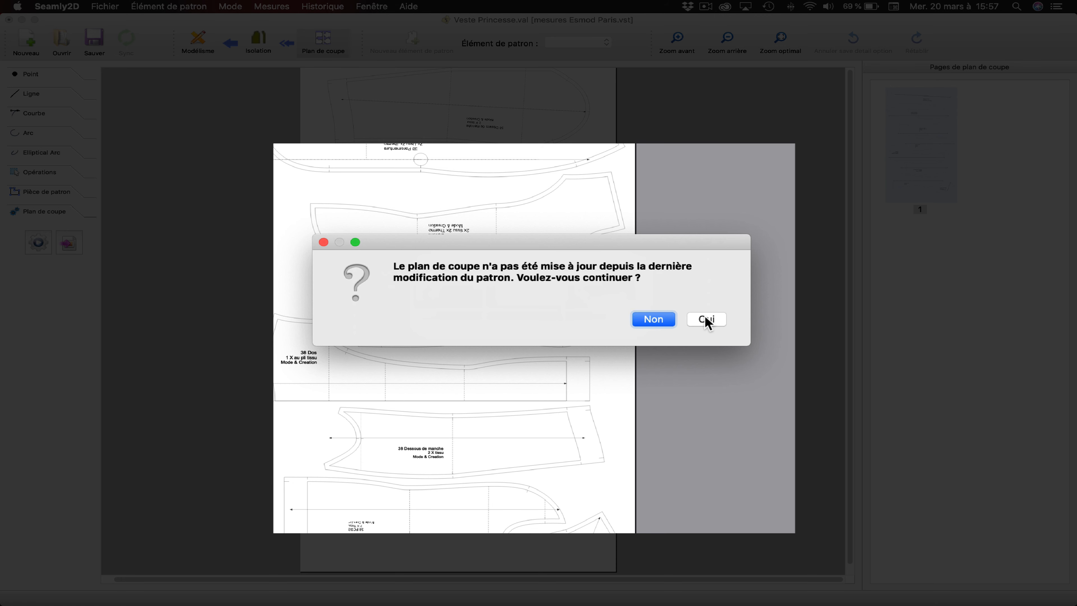
left_click(706, 321)
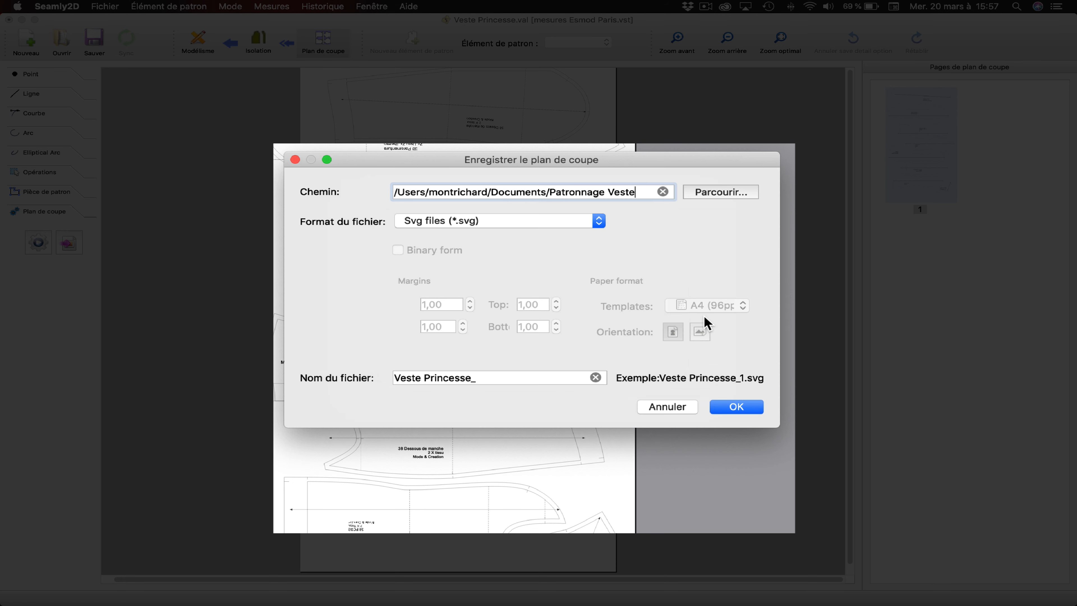
left_click(487, 223)
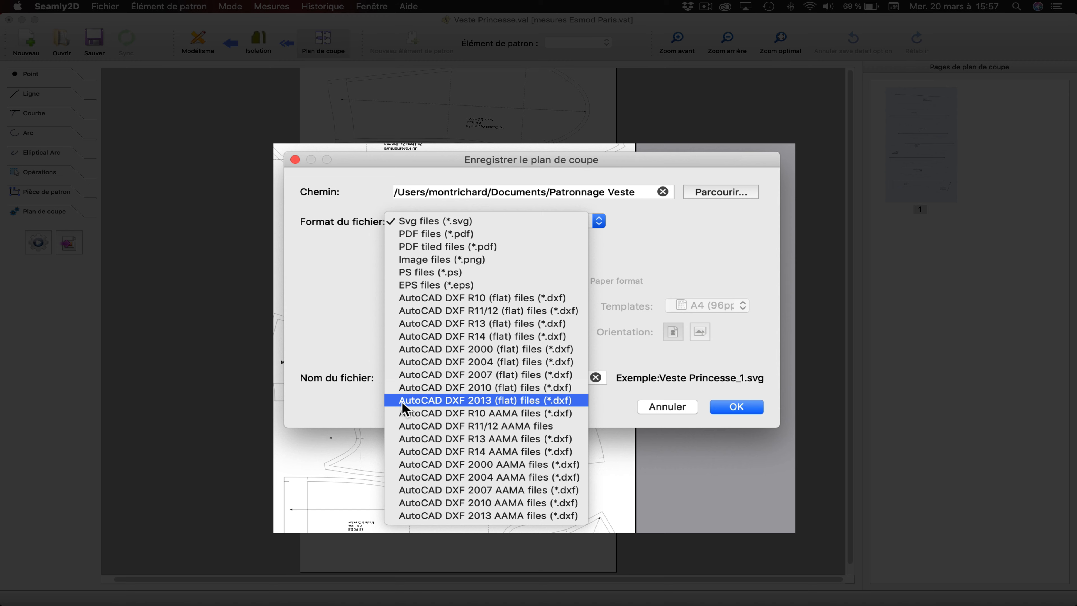
left_click(411, 426)
left_click(738, 407)
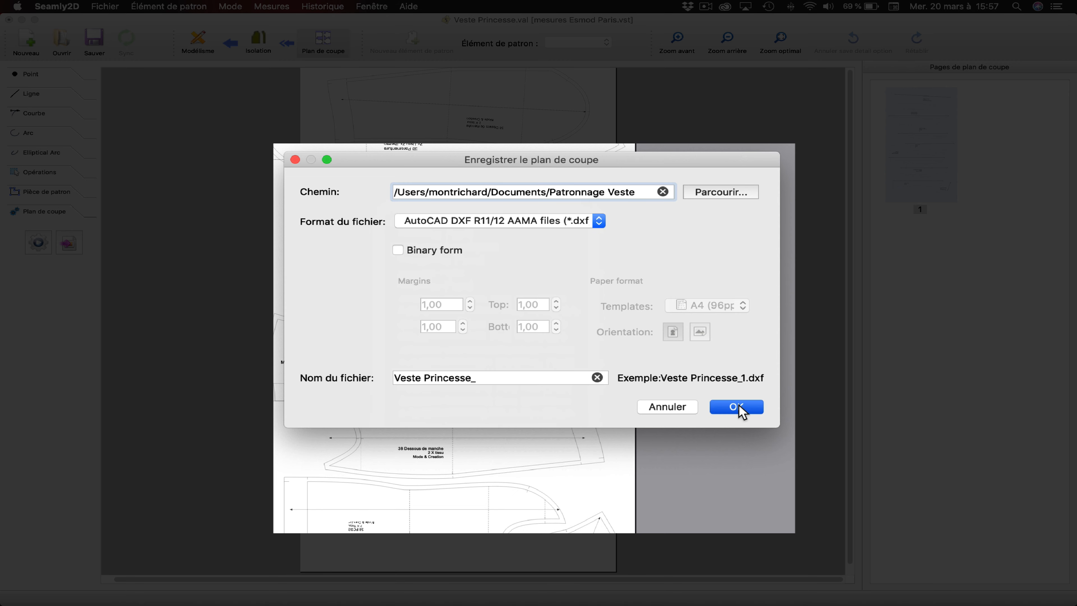
left_click(638, 316)
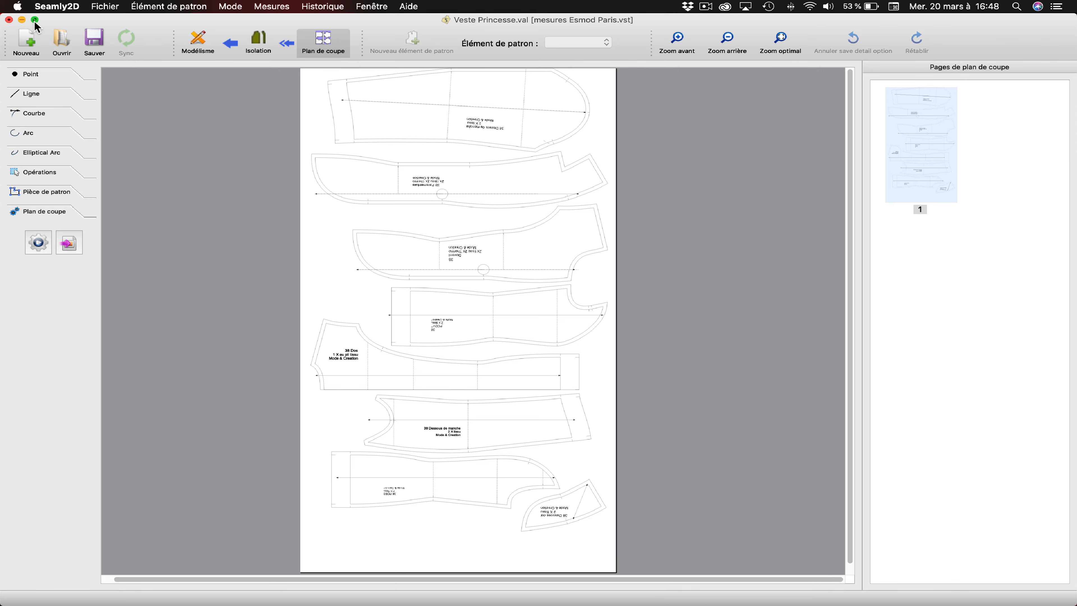
- Switch to Affinity Designer and create a new portrait print document from the A0 preset with the page height set to 1489 mm
left_click(21, 20)
mouse_move(605, 604)
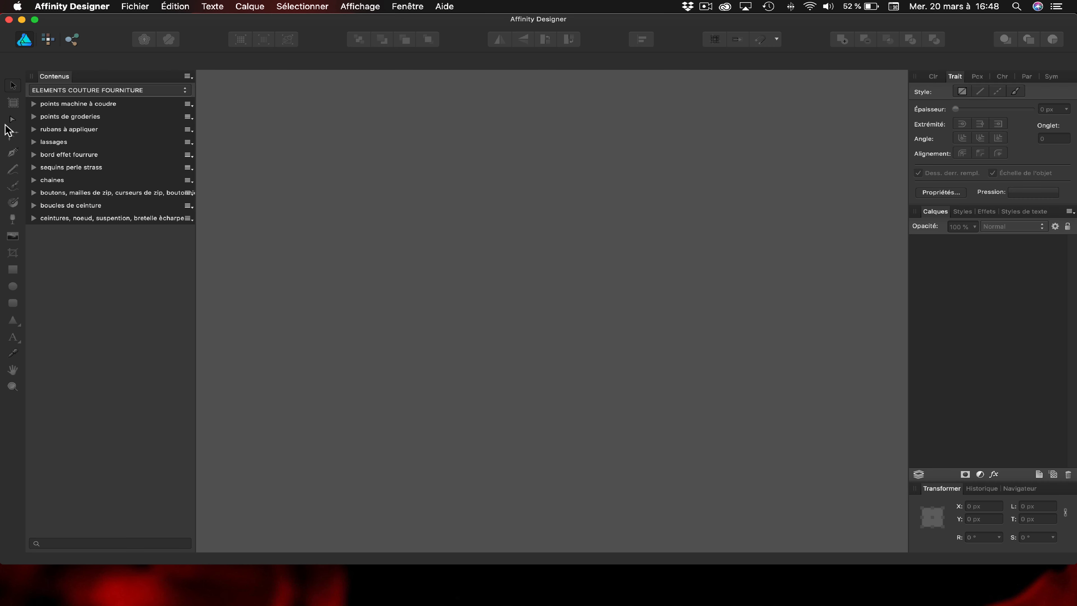
left_click(136, 6)
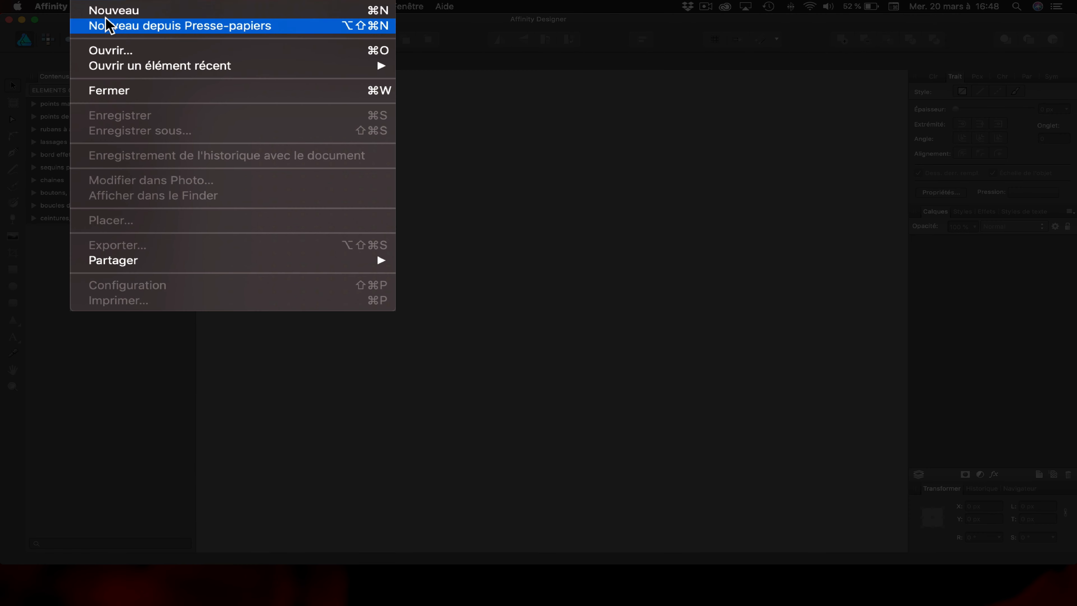
left_click(111, 10)
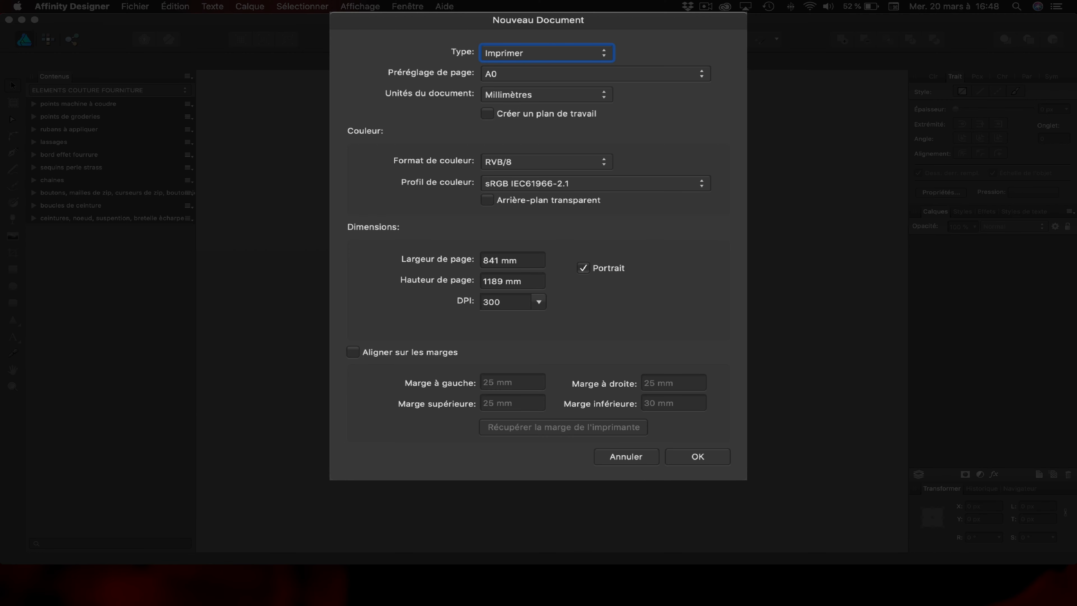
left_click(524, 76)
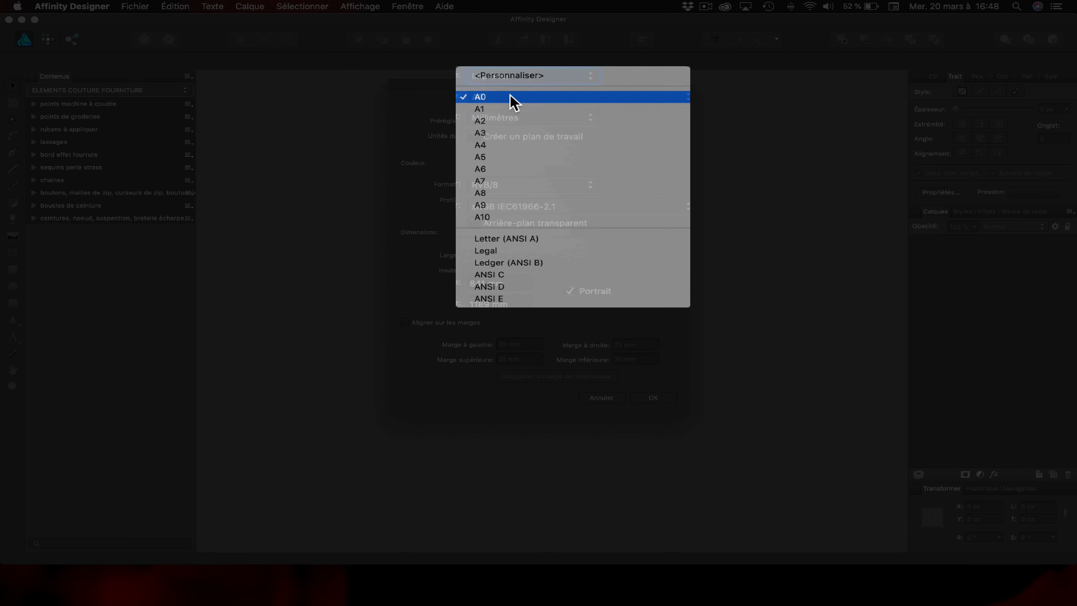
left_click(513, 99)
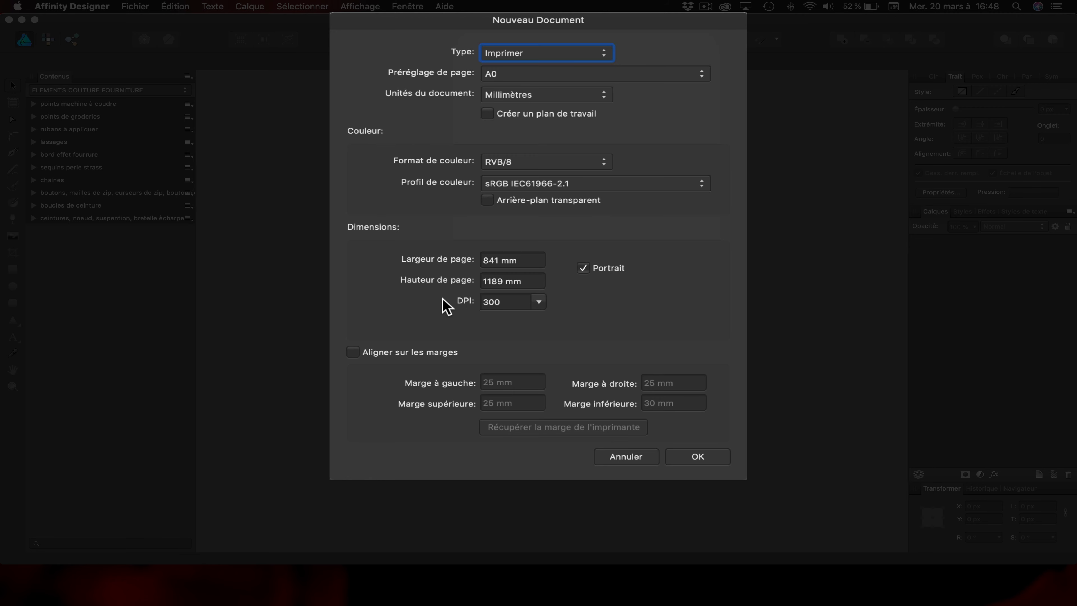
left_click(490, 280)
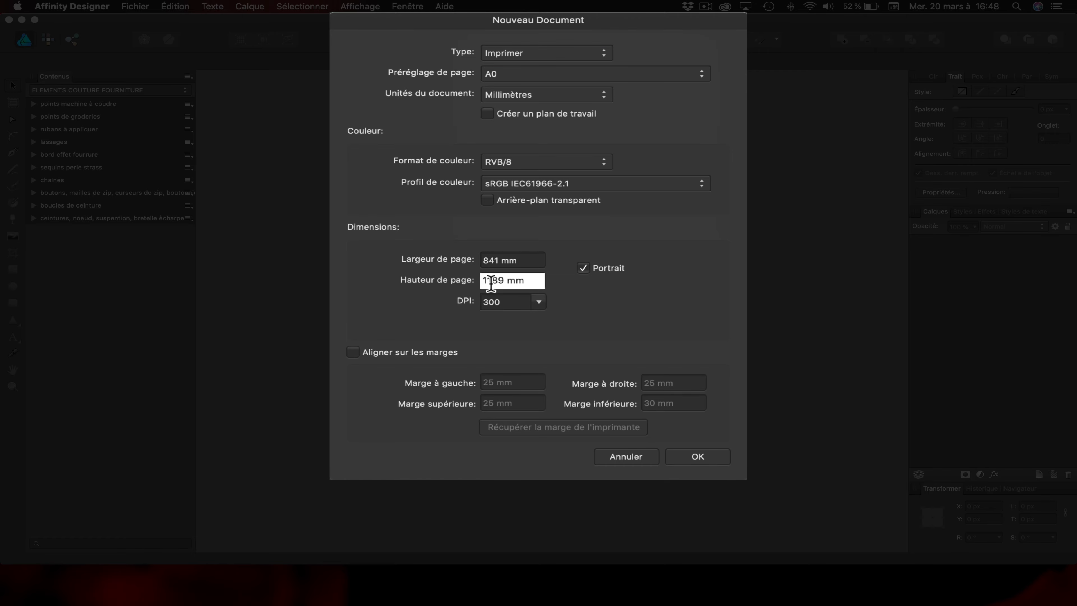
key("BackSpace")
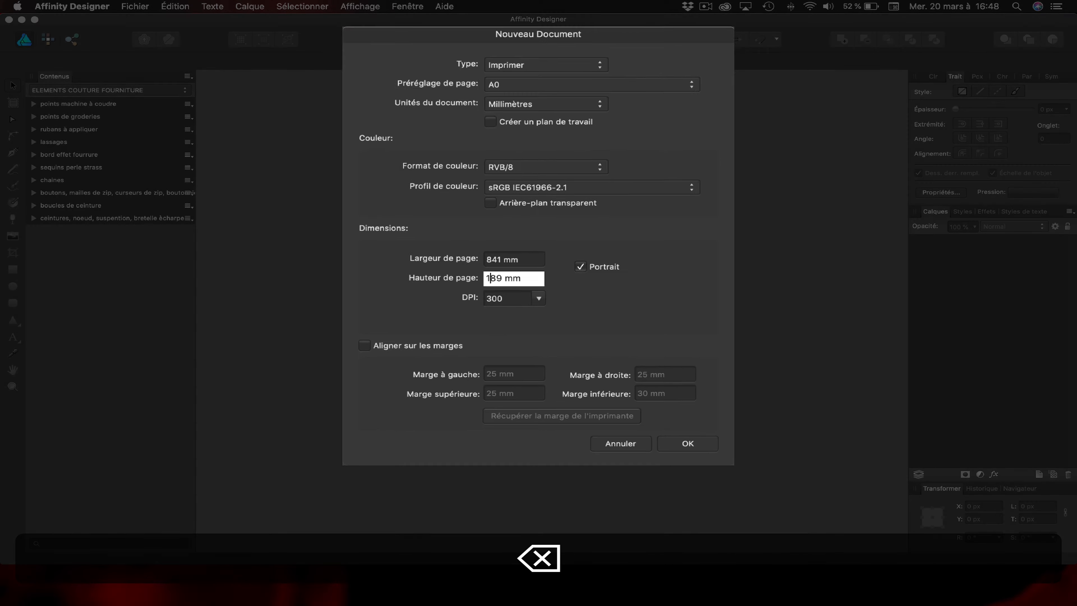
type("4")
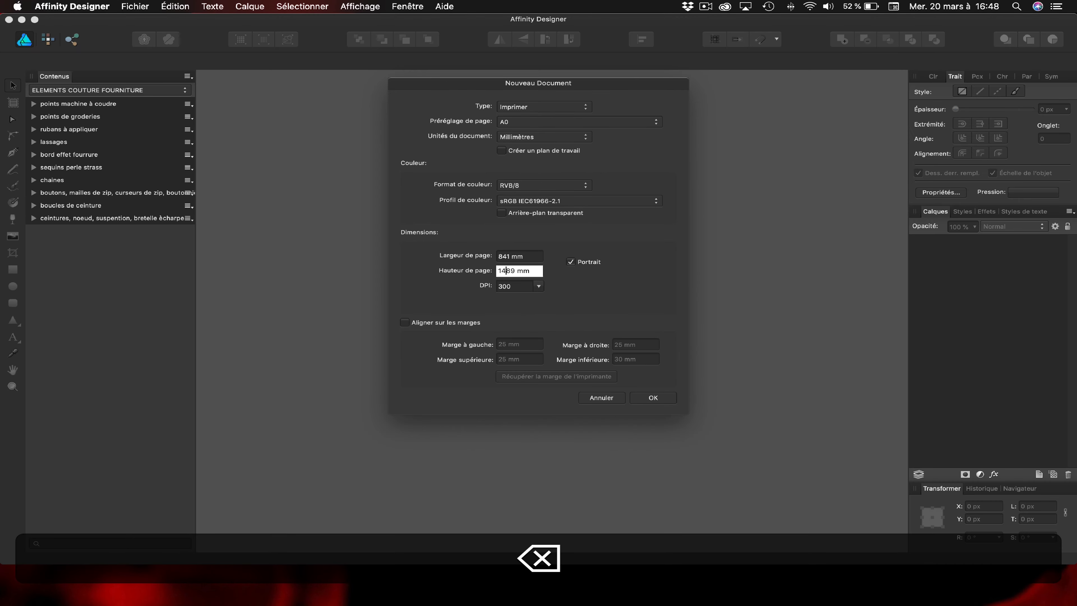
left_click(655, 397)
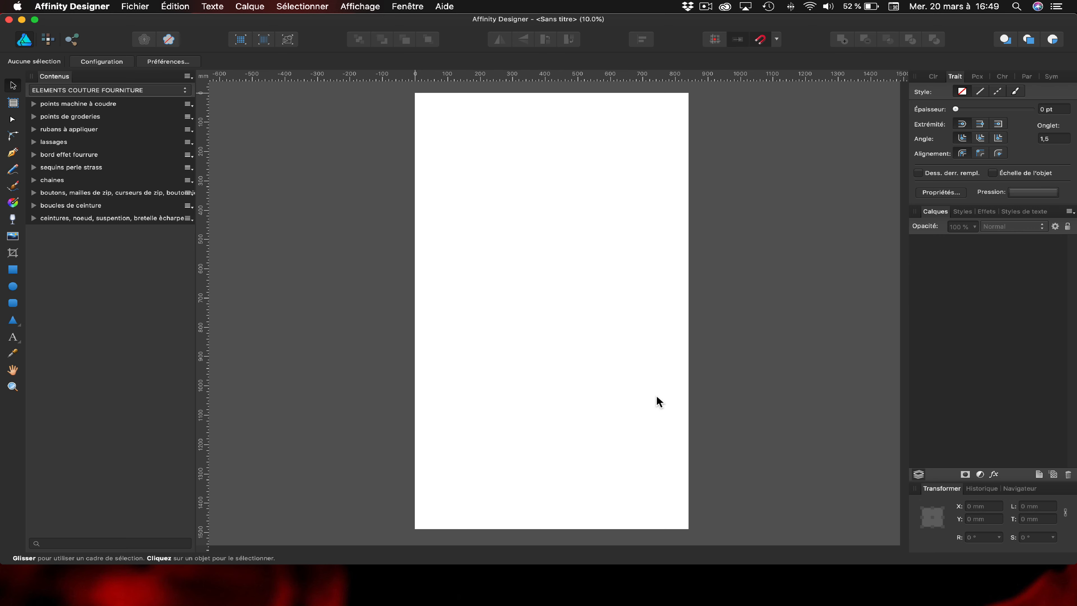
- Save the new document as "veste T38" in the Patronnage Veste folder
left_click(137, 6)
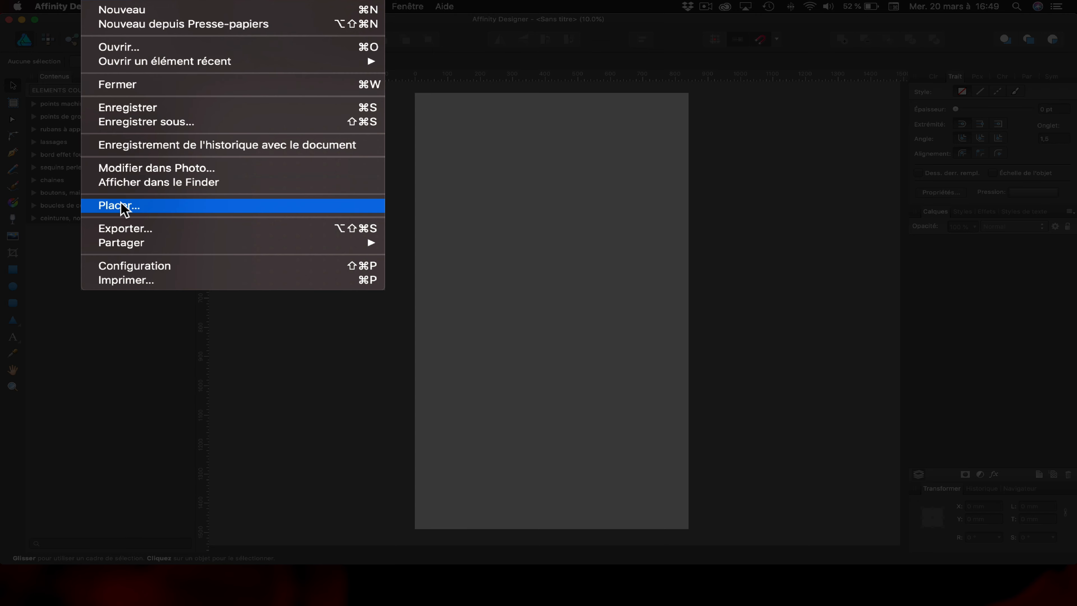
left_click(119, 125)
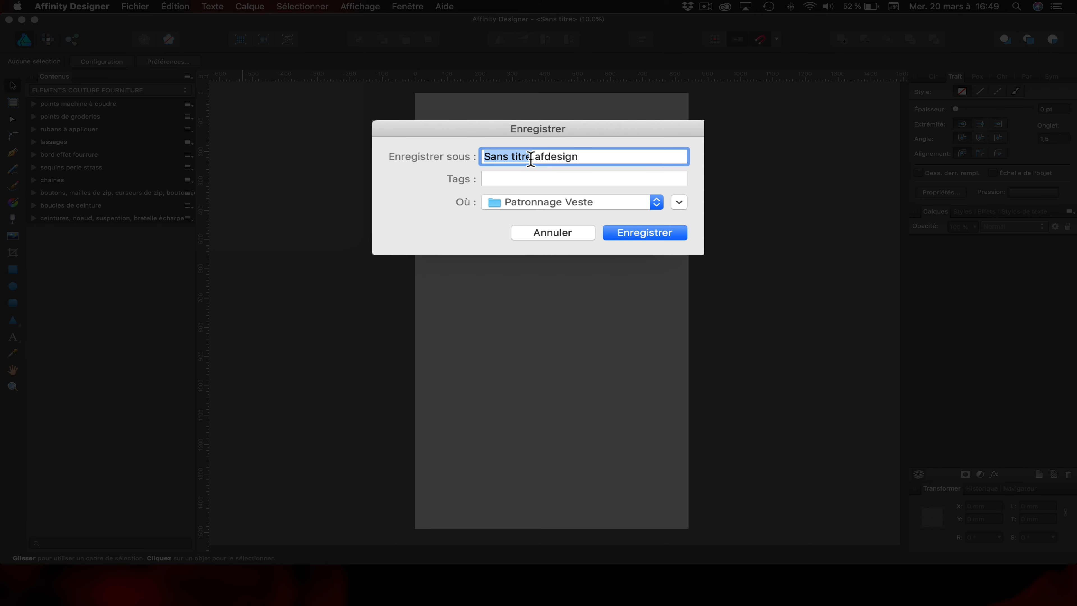
type("veste")
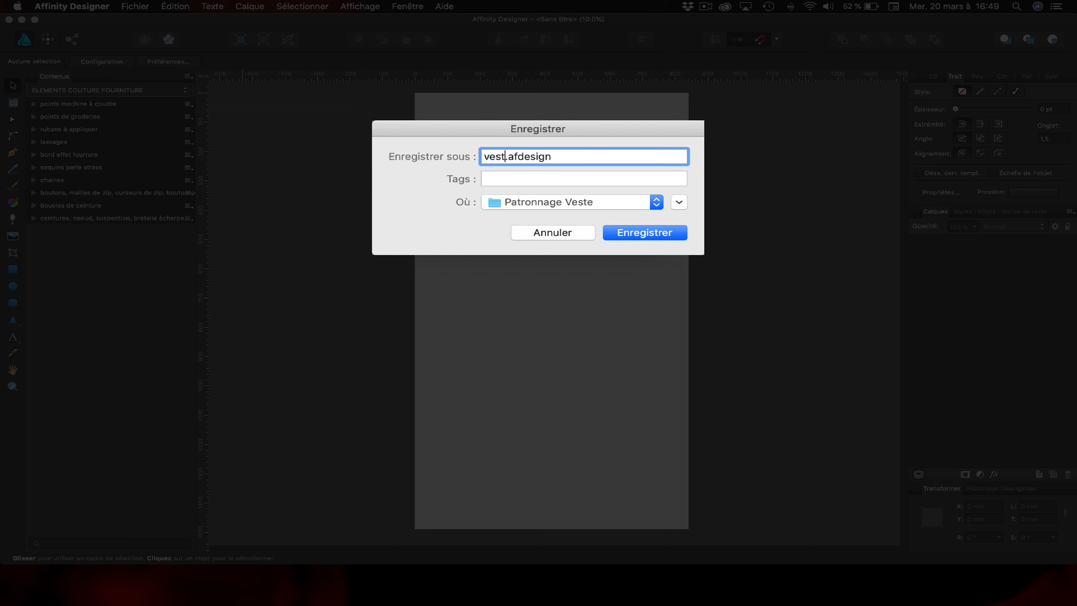
type(" T")
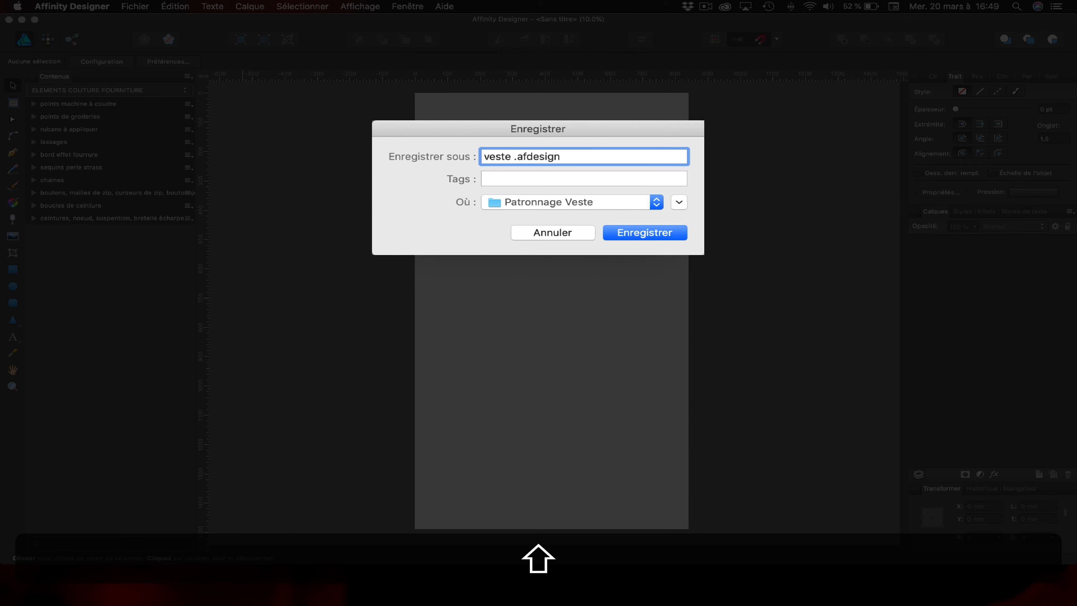
type("38")
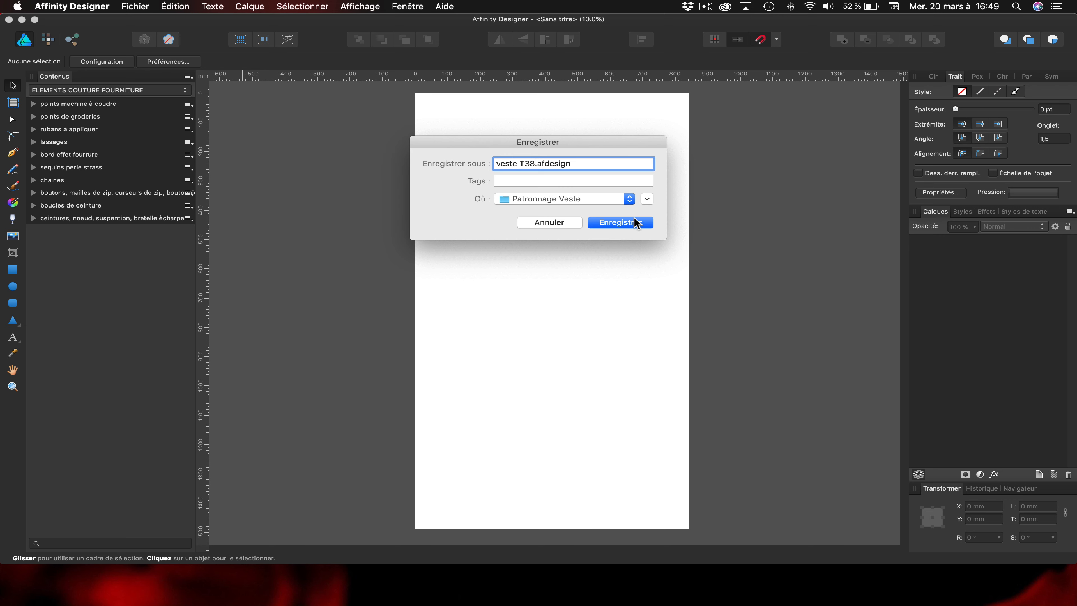
left_click(622, 228)
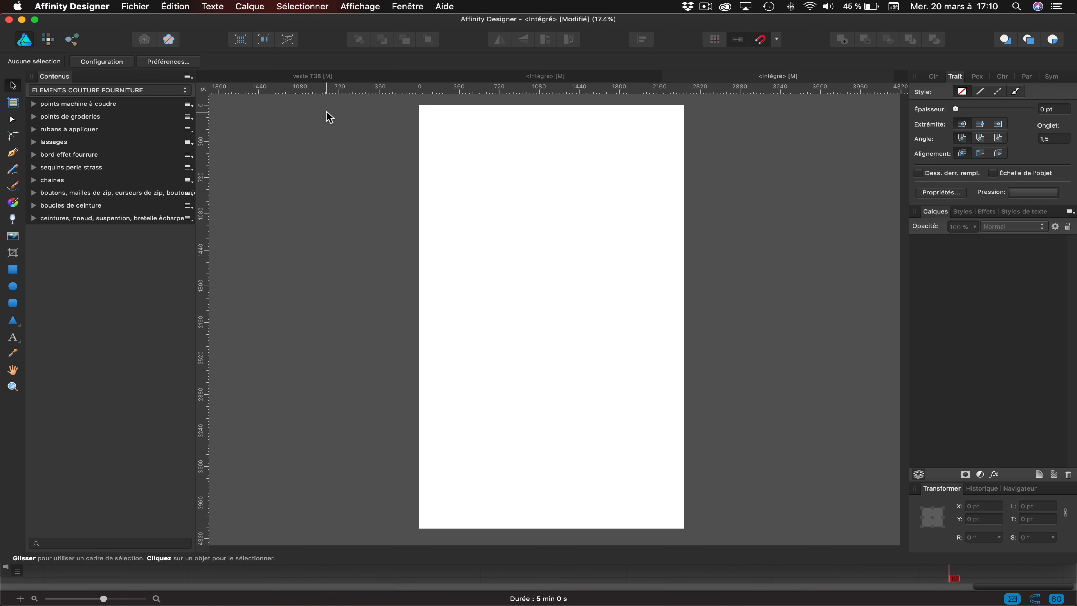
- Place Veste Princesse_1.pdf from the Patronnage Veste folder on the page, slightly below its upper edge, and flip it vertically
left_click(146, 7)
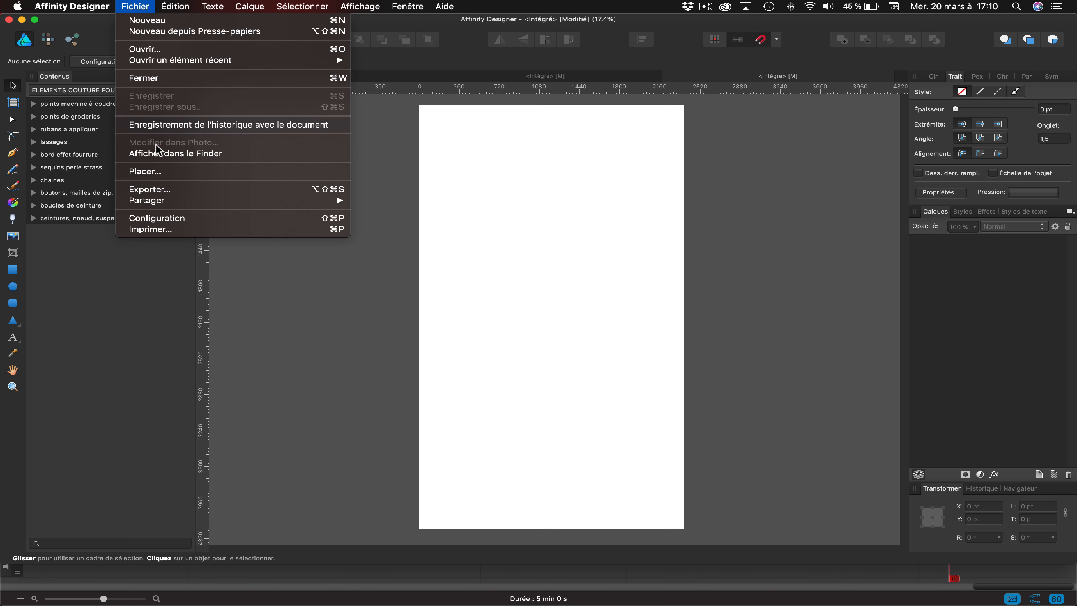
left_click(158, 172)
left_click(455, 104)
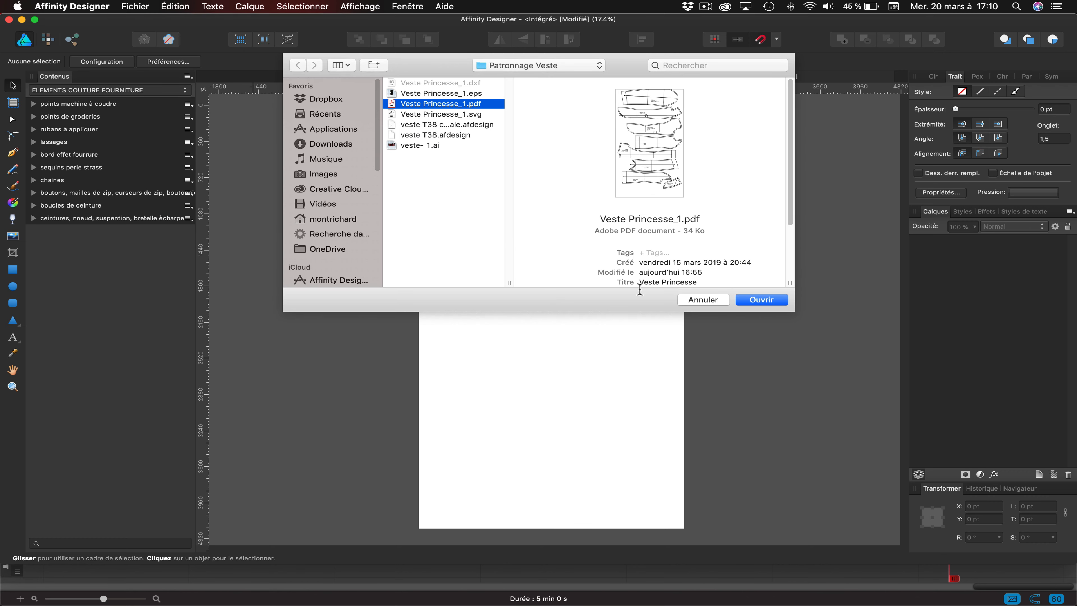
left_click(762, 300)
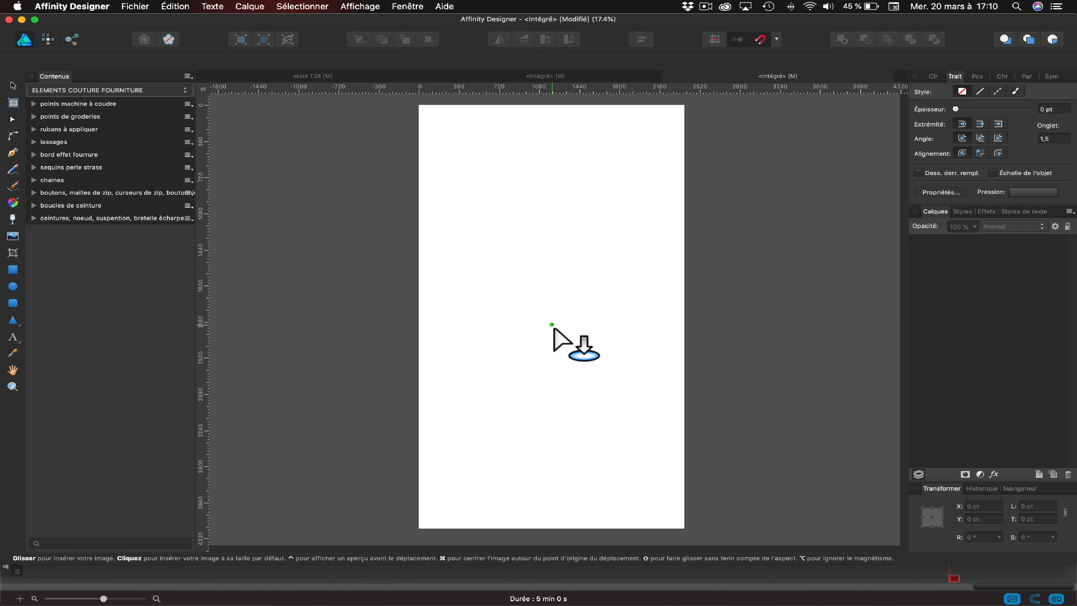
left_click(551, 317)
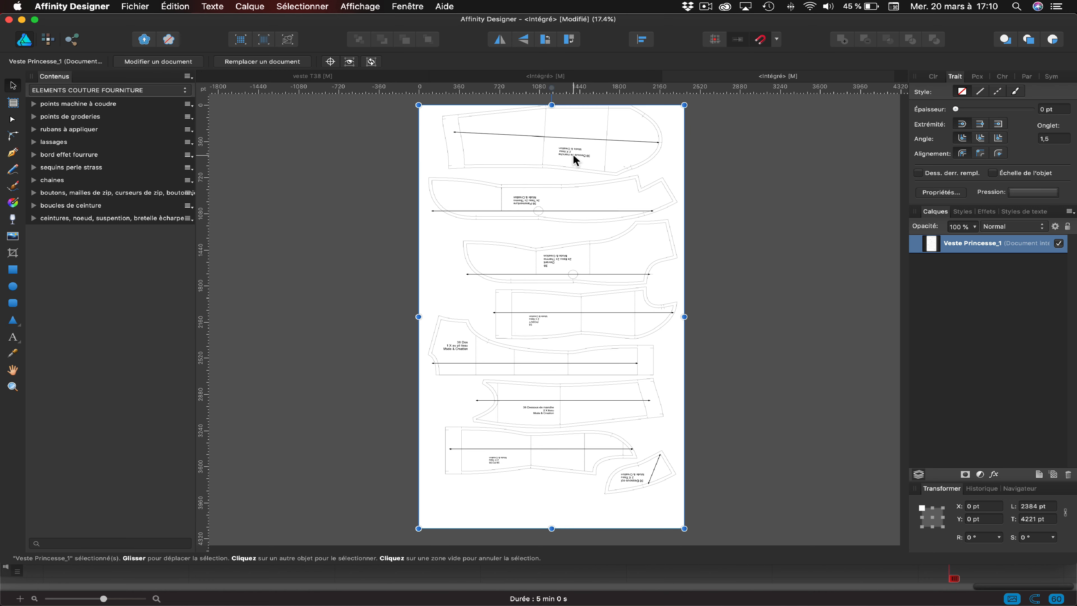
left_click_drag(573, 155, 574, 166)
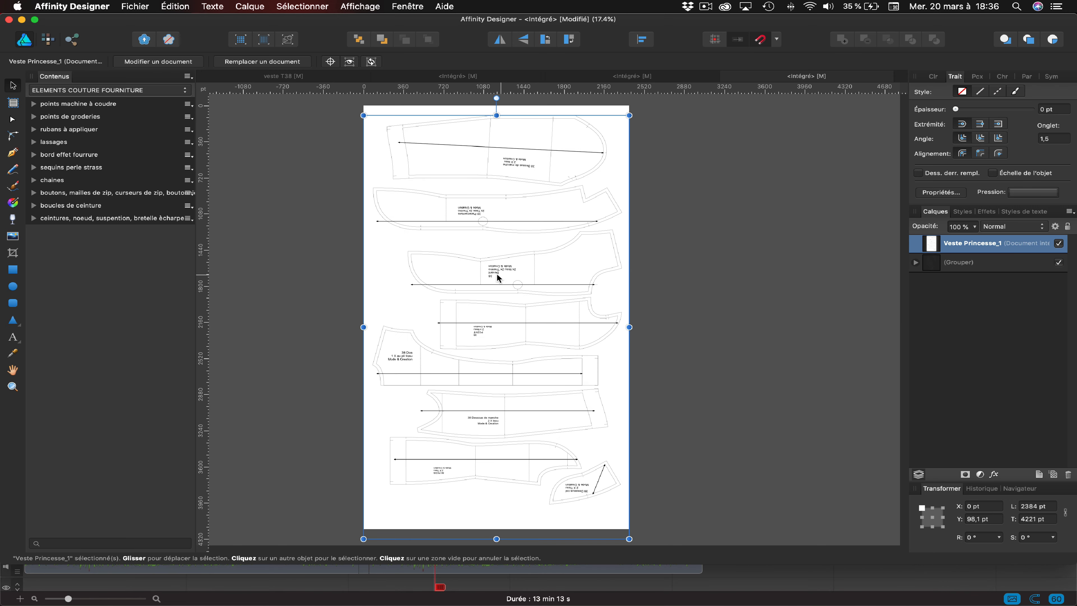
left_click(524, 40)
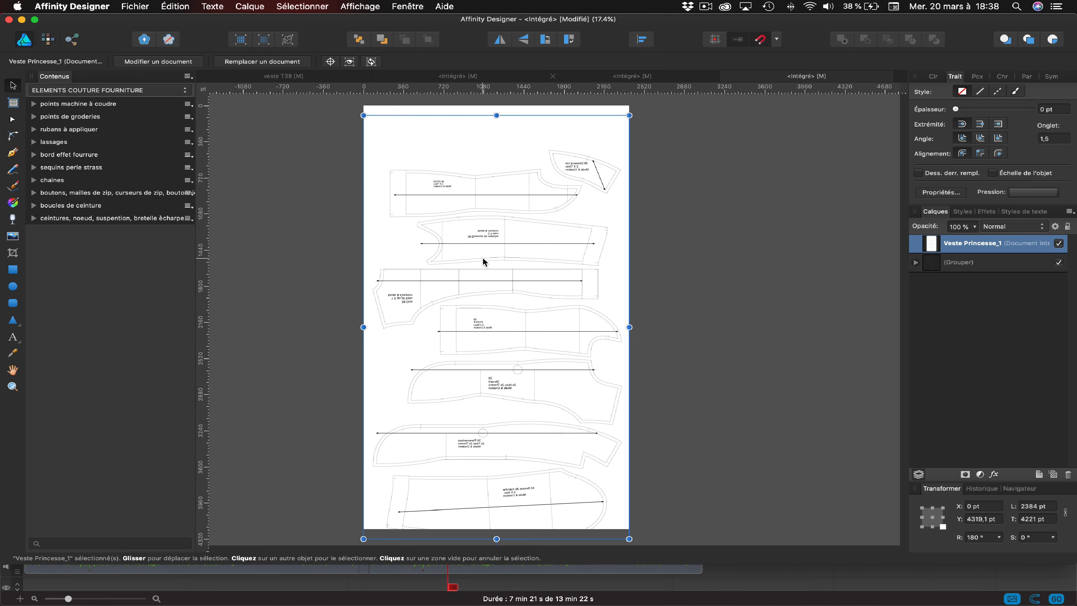
- Open the placed pattern document for editing and ungroup its contents, leaving nothing selected
left_click(179, 62)
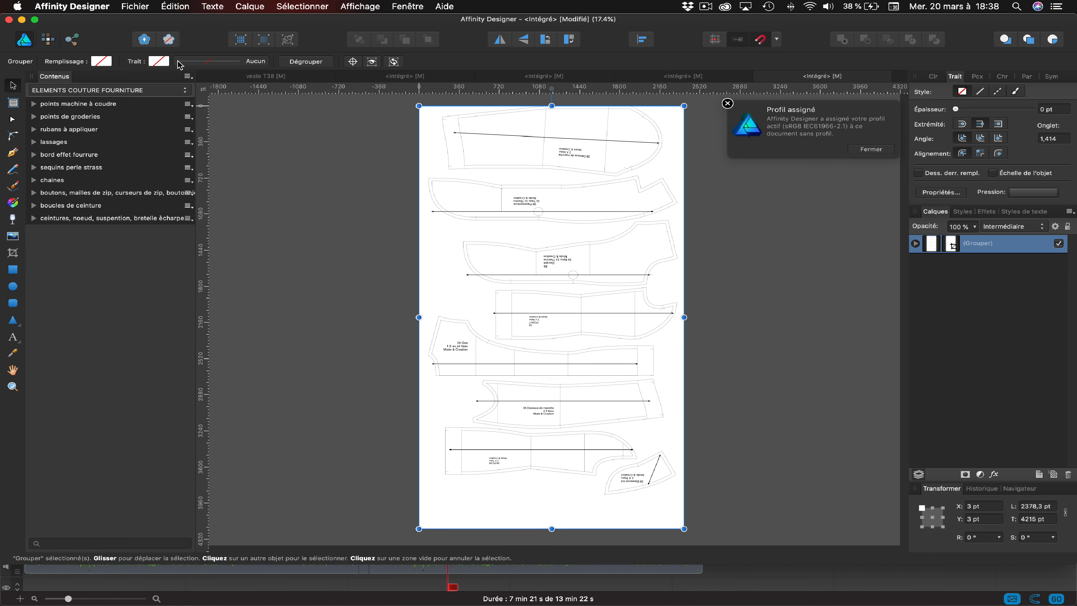
left_click(870, 149)
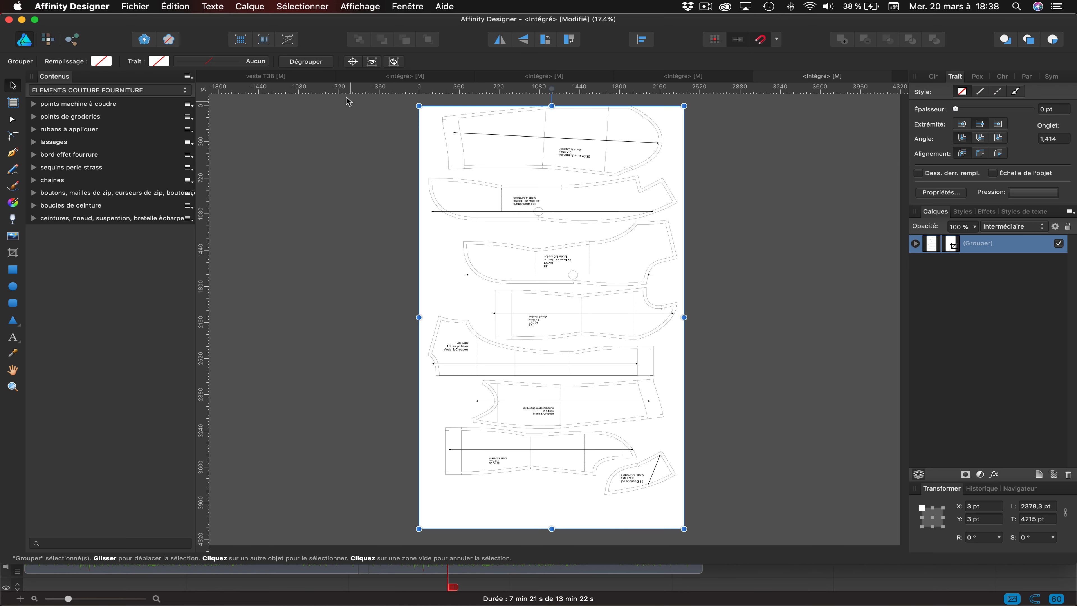
left_click(306, 62)
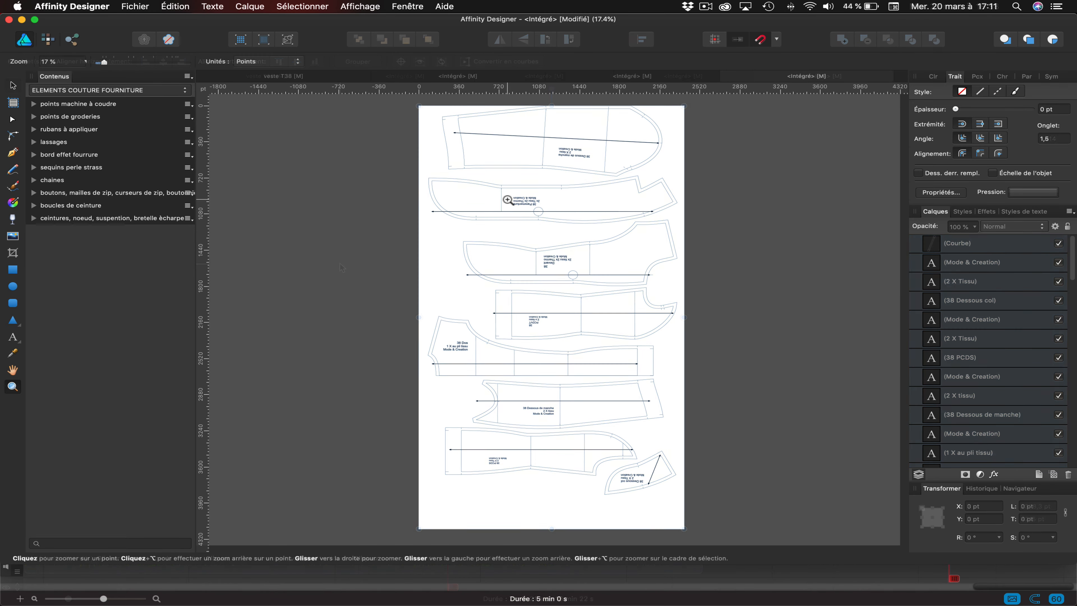
left_click(372, 211)
- Select the outline, inner lines, circle and label texts of the 38 Parementure piece and group them
left_click(509, 200)
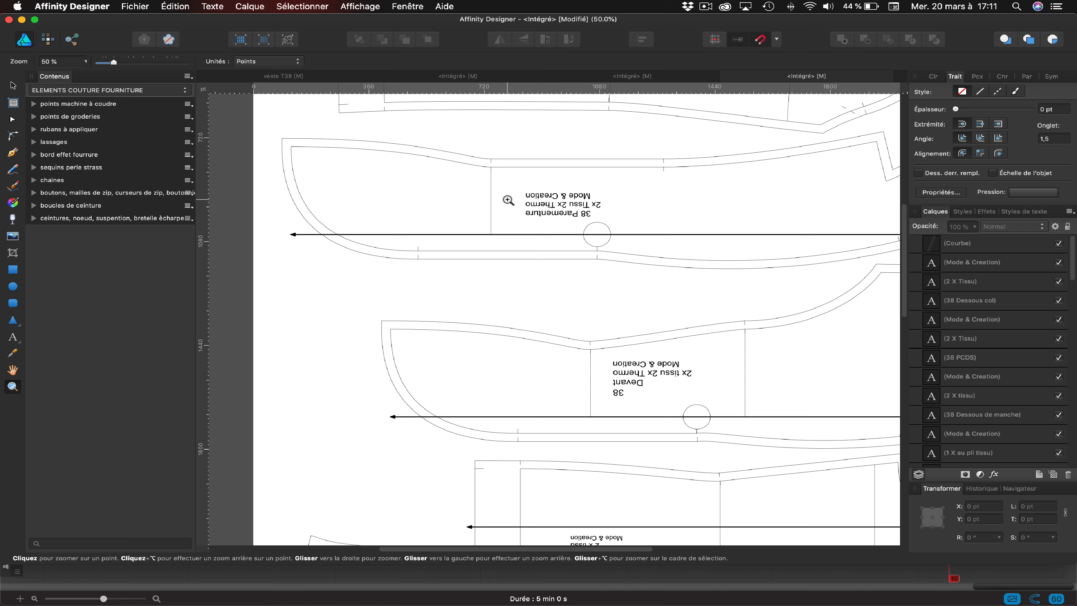
key("alt")
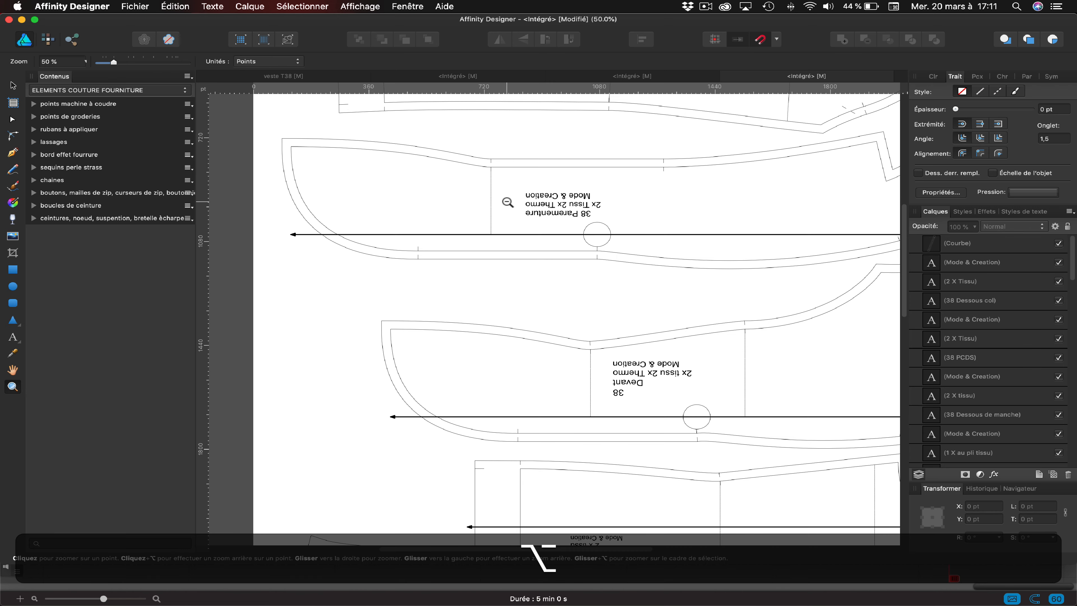
left_click(583, 221, "alt")
left_click(14, 87)
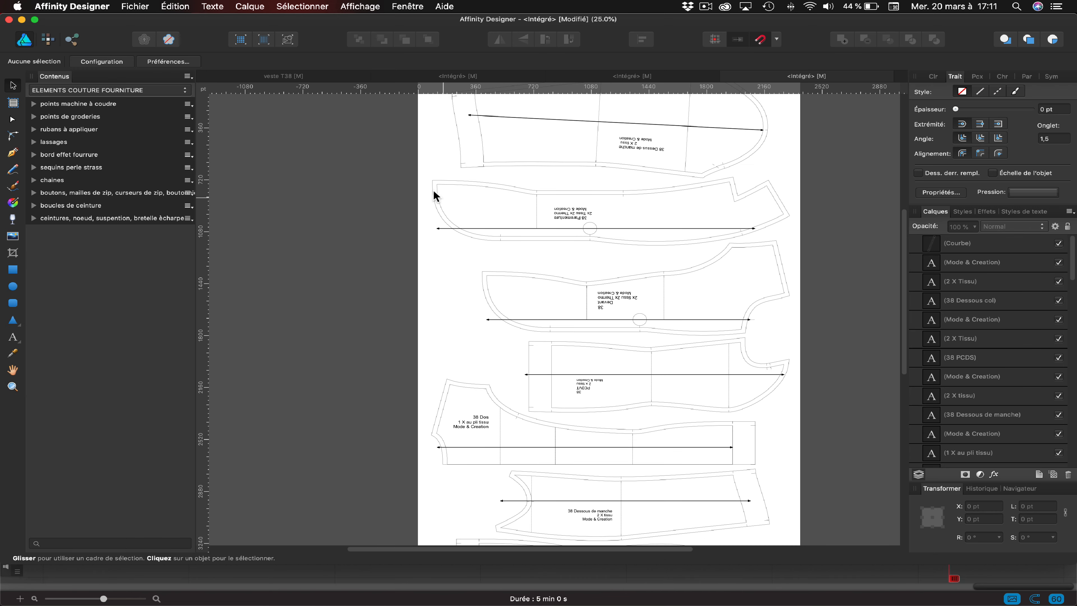
left_click_drag(373, 139, 806, 270)
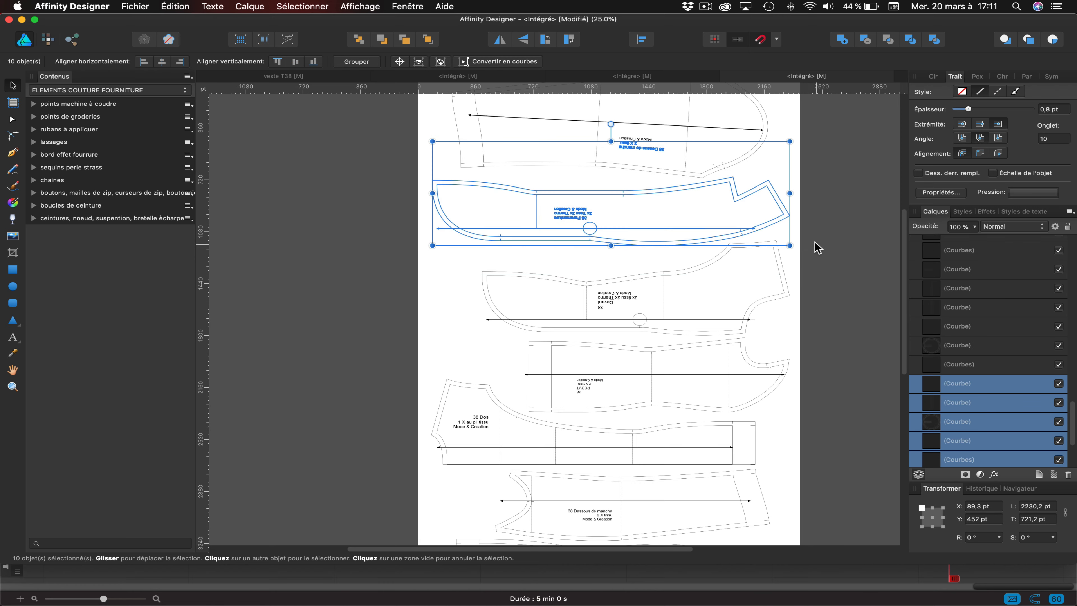
left_click(453, 178)
left_click_drag(407, 171, 610, 255)
key("shift")
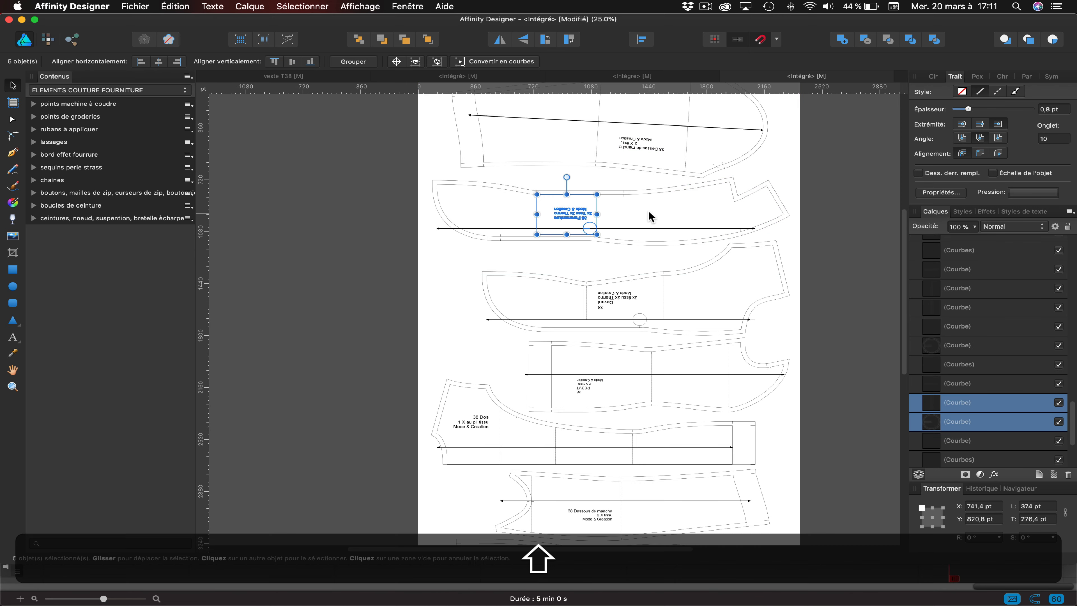
left_click(652, 226, "shift")
left_click(766, 186, "shift")
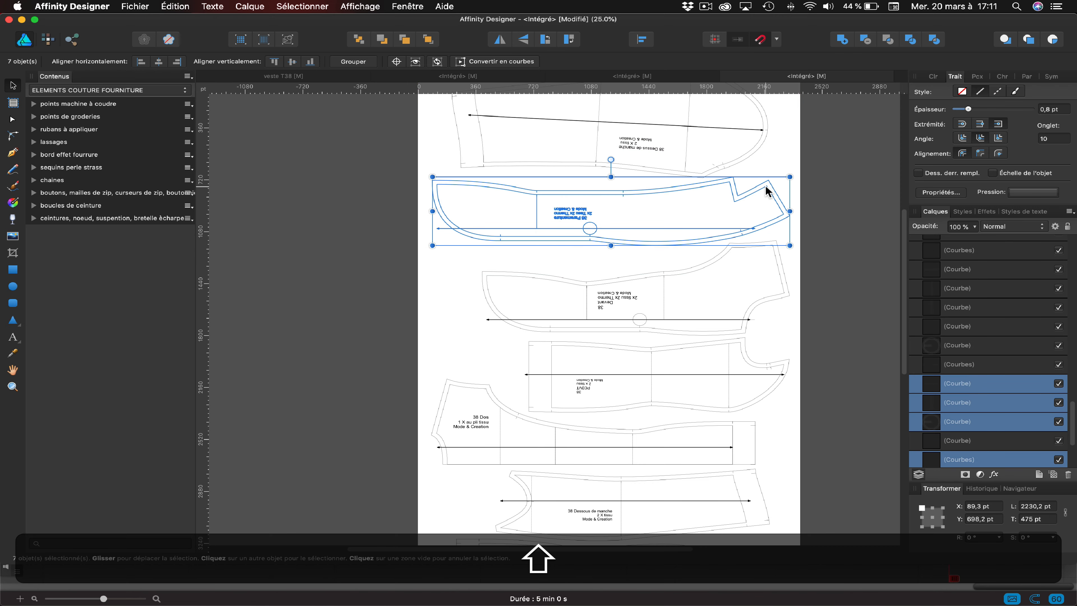
key("super+g")
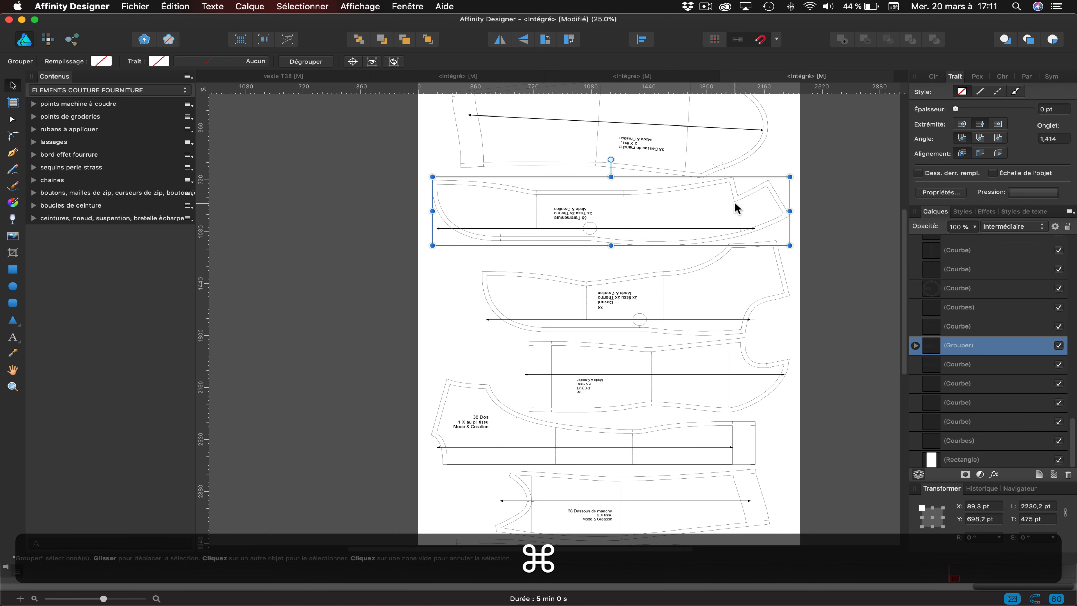
- Name the facing piece's group "Parementure" and flip it vertically
double_click(960, 345)
type("Paremen")
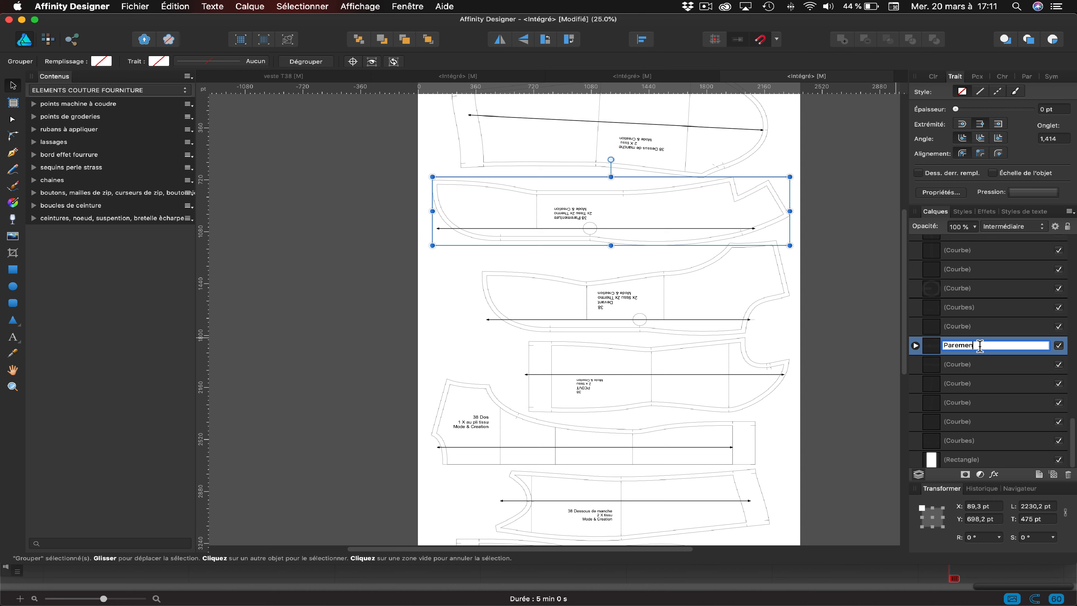
type("ture")
key("Return")
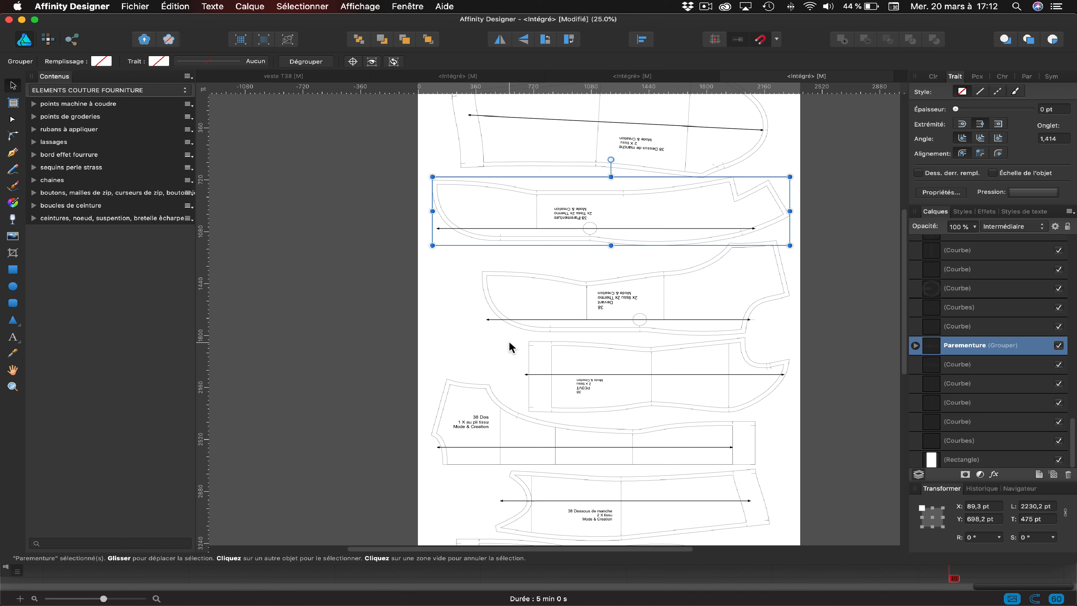
left_click(525, 41)
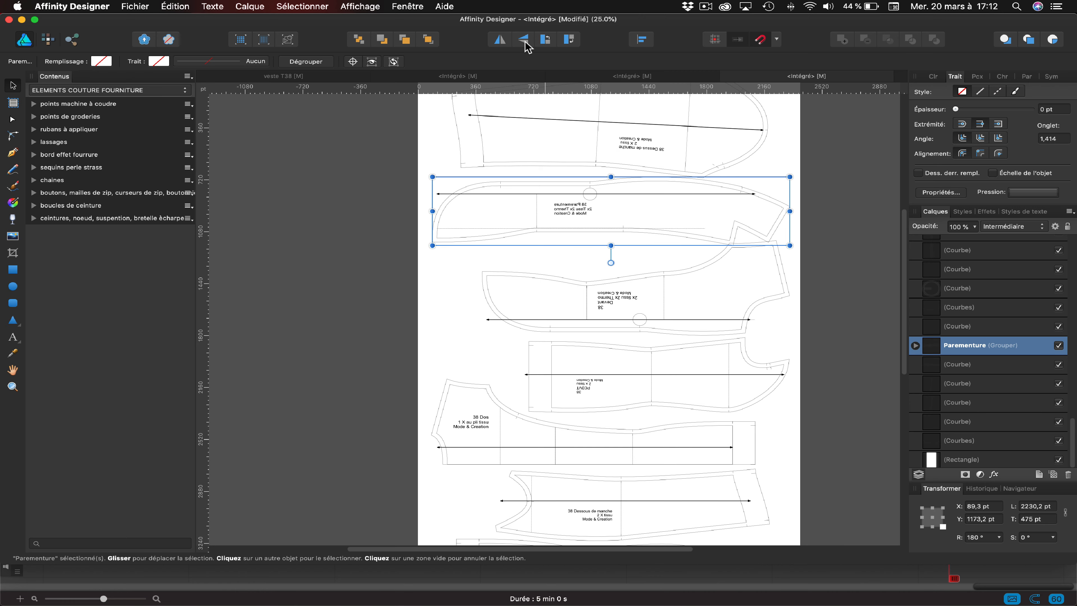
left_click(223, 172)
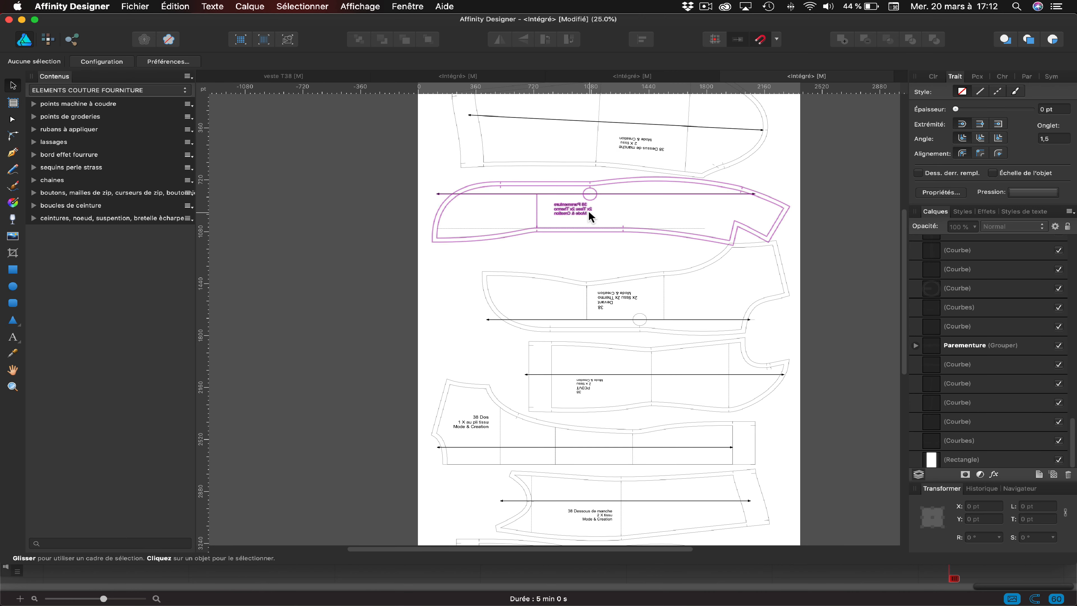
- Group the three label lines inside the Parementure piece and mirror that text group horizontally so it reads correctly
key("z")
left_click(571, 227)
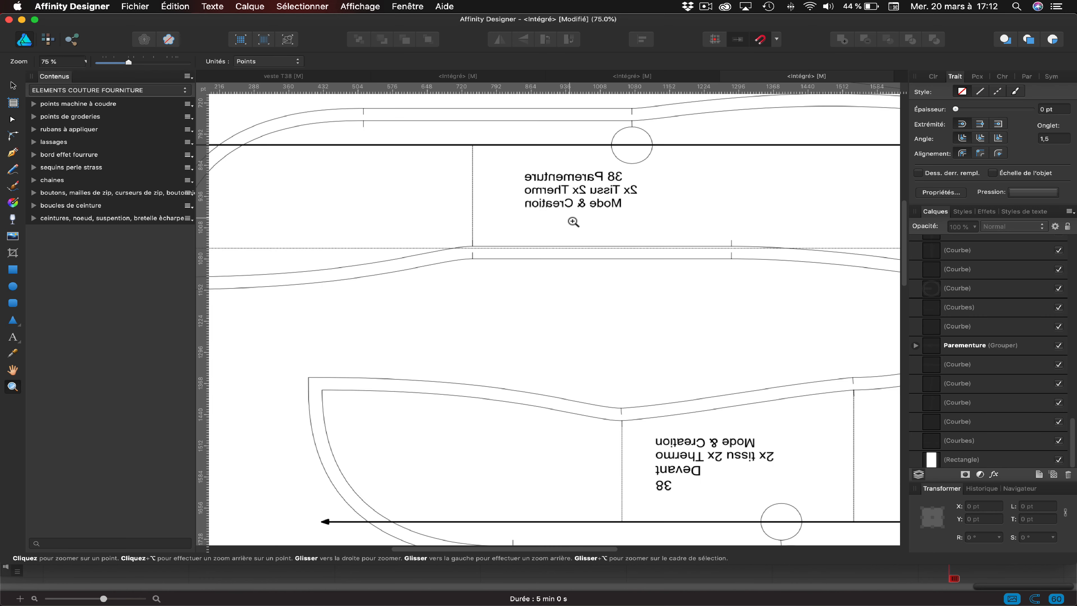
left_click(12, 86)
double_click(600, 176)
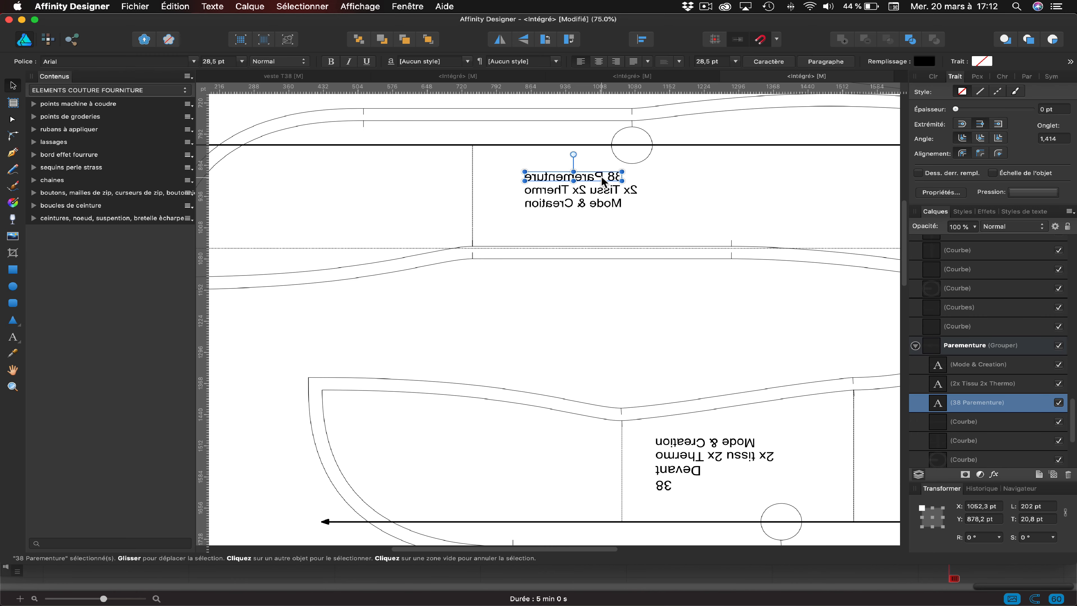
left_click(603, 190, "shift")
left_click(616, 204, "shift")
key("super+g")
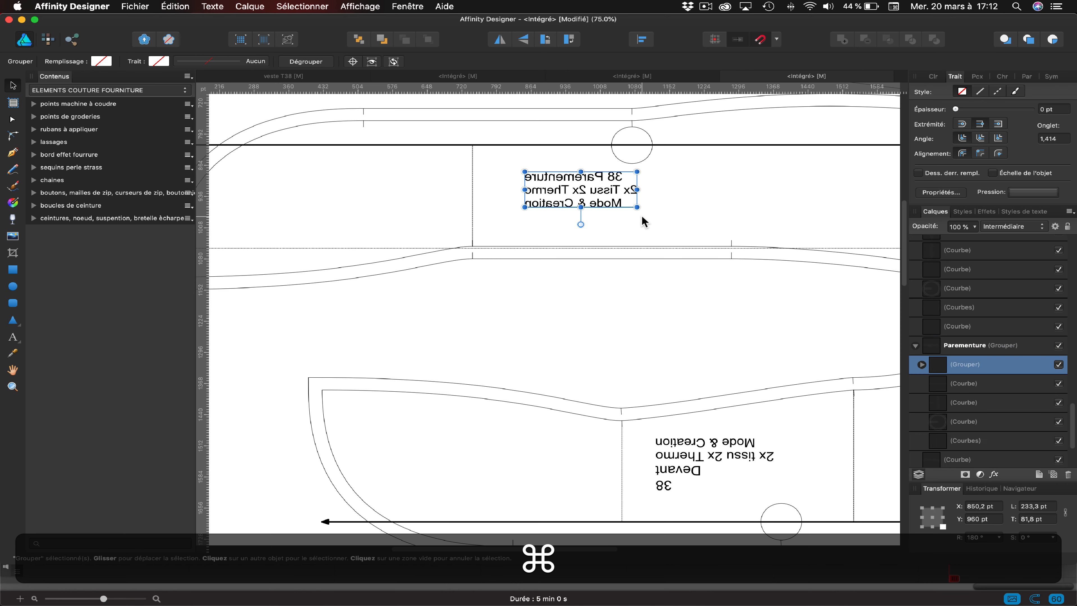
left_click(526, 41)
left_click(500, 42)
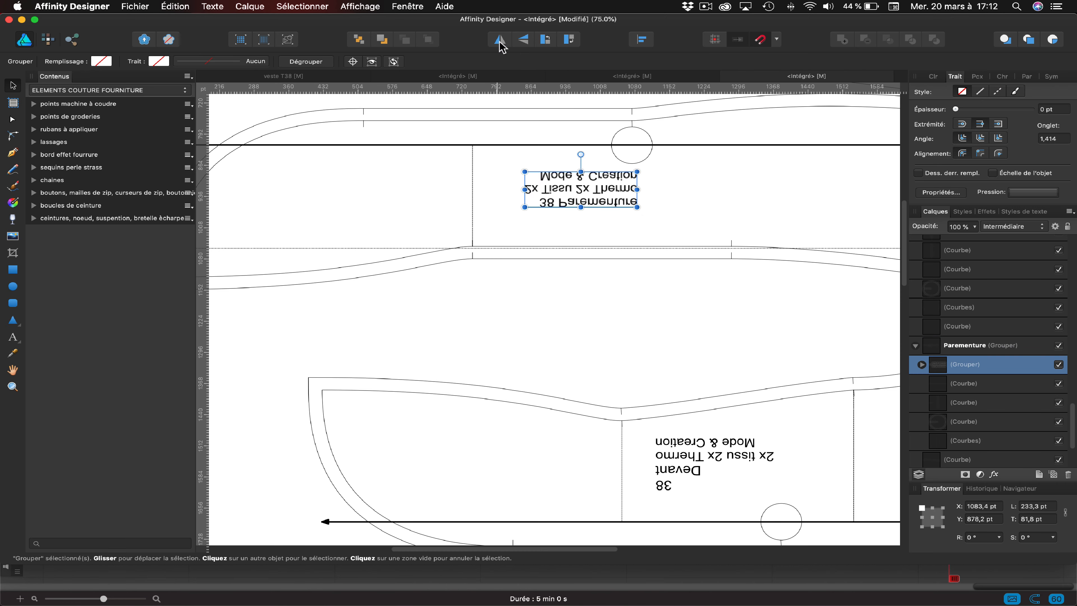
left_click(525, 42)
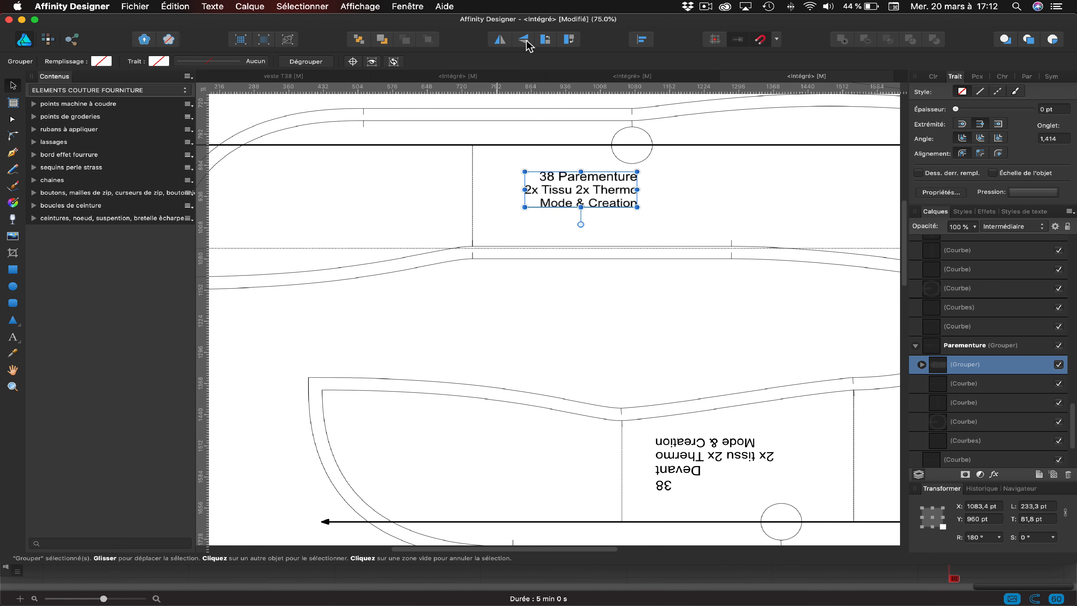
- Name the white background rectangle "texte" and collapse the Parementure group in the layer list
left_click(564, 309)
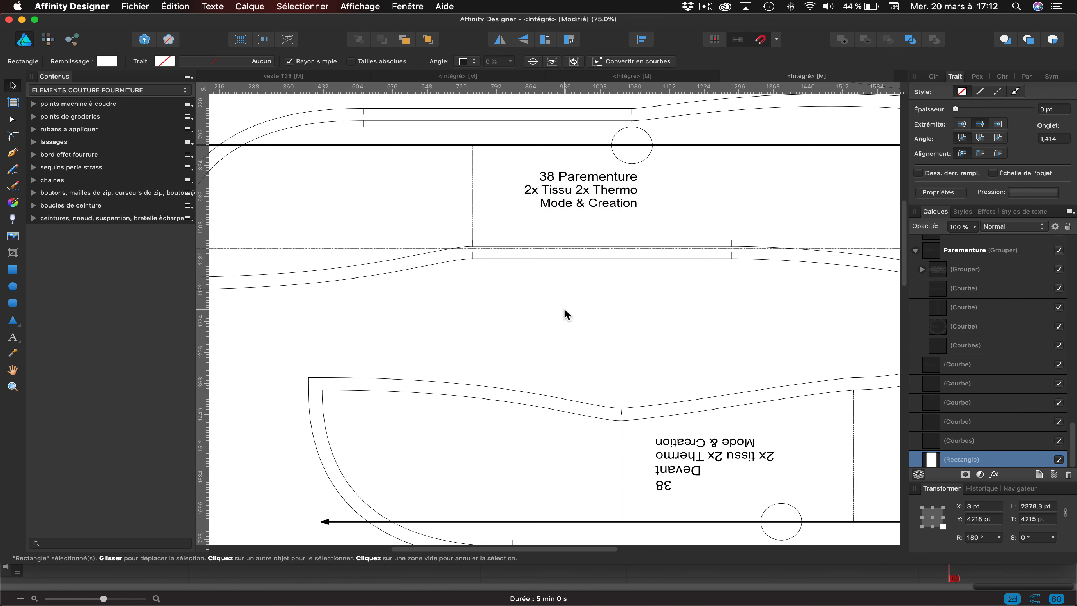
double_click(955, 460)
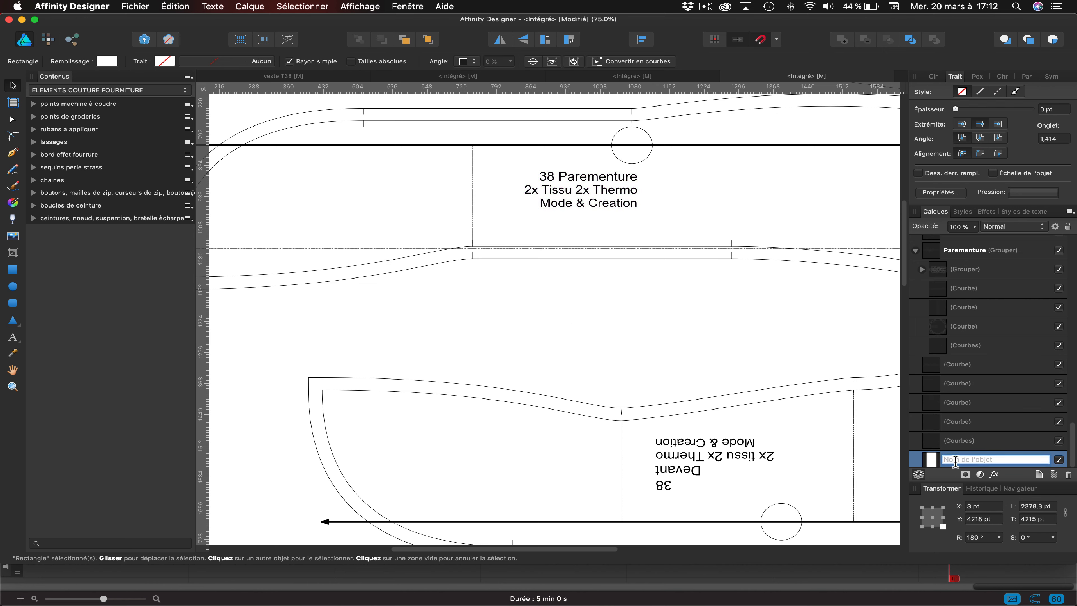
key("Return")
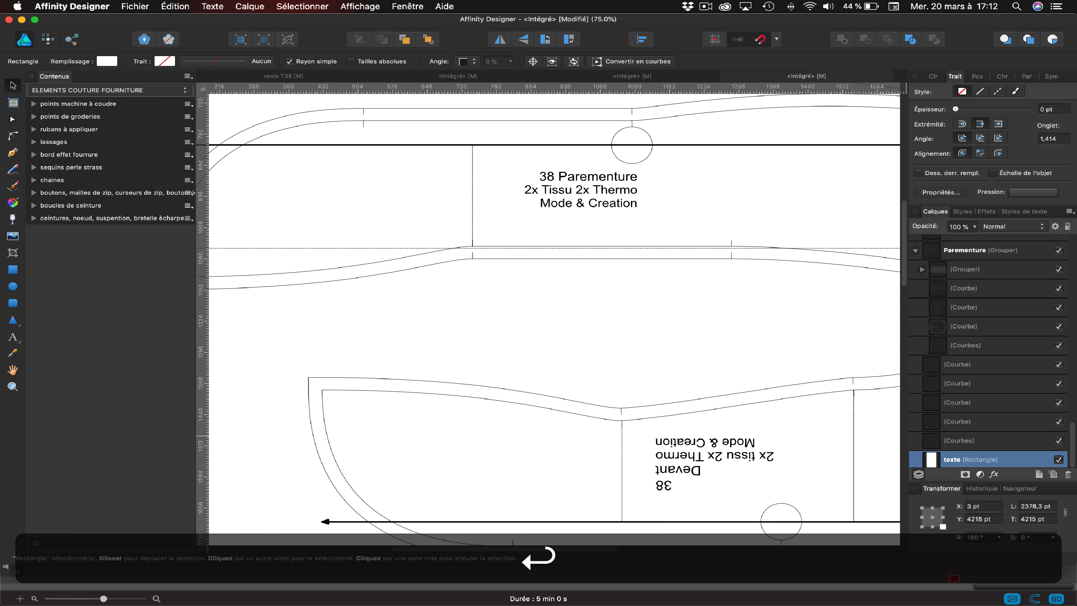
left_click(916, 250)
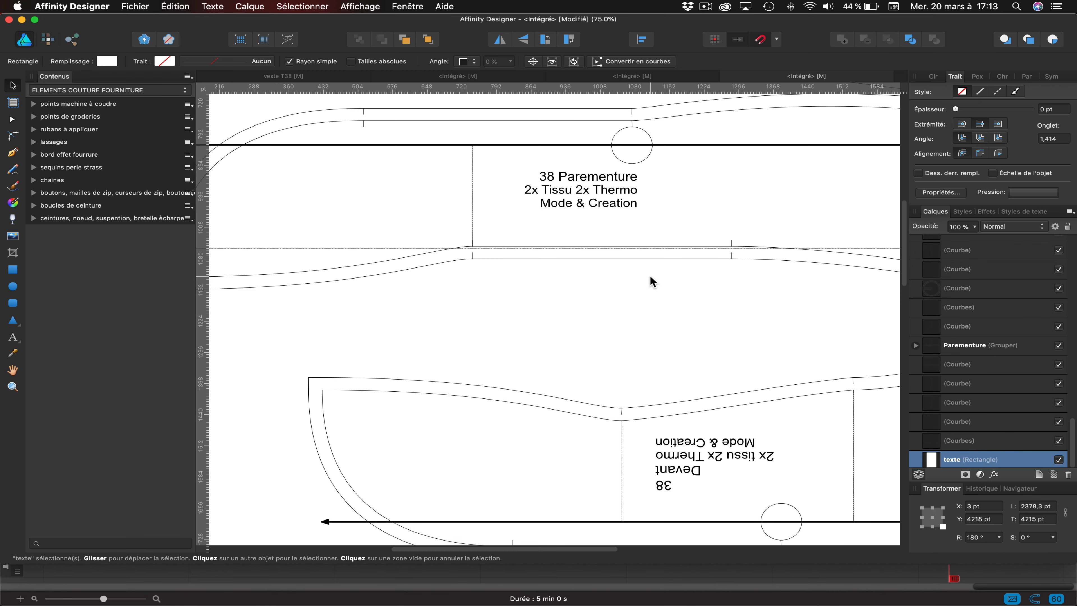
- Group the four label lines of the 38 Devant piece and flip the group vertically and horizontally so it reads upright
key("super+0")
left_click(722, 256)
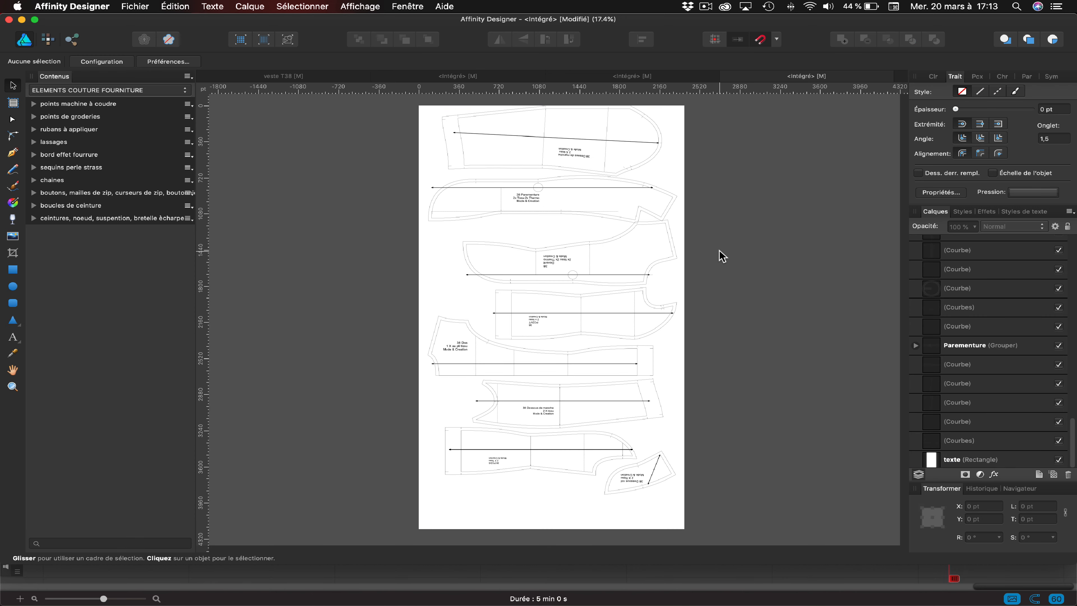
left_click(552, 258)
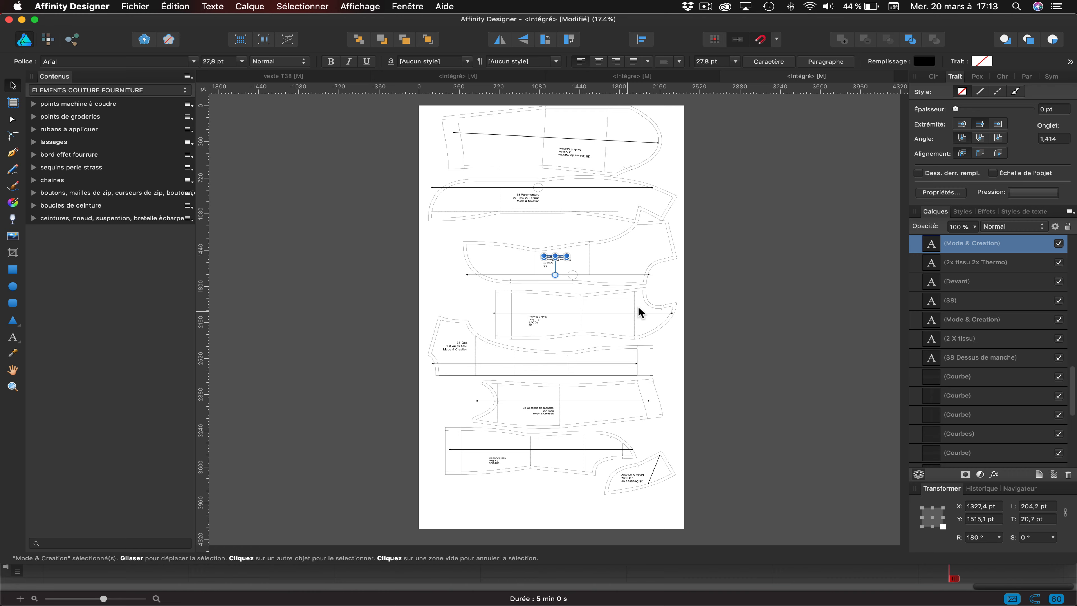
left_click(710, 290)
key("z")
left_click_drag(508, 233, 523, 321)
left_click(12, 87)
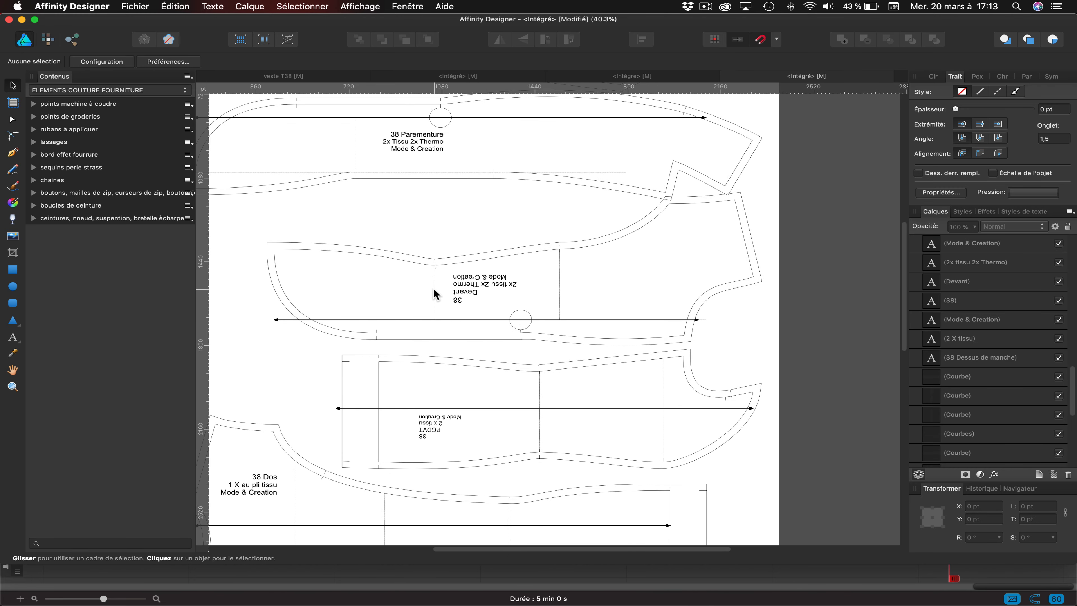
left_click(473, 278, "shift")
left_click(467, 285, "shift")
left_click(462, 292, "shift")
left_click(456, 300, "shift")
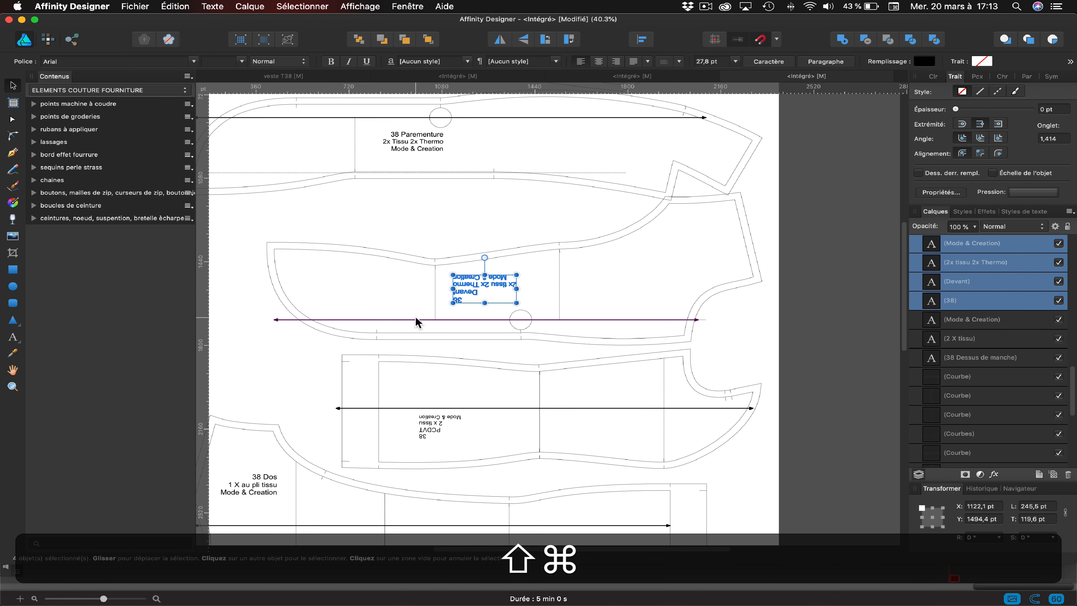
key("super+g")
left_click(523, 39)
left_click(500, 39)
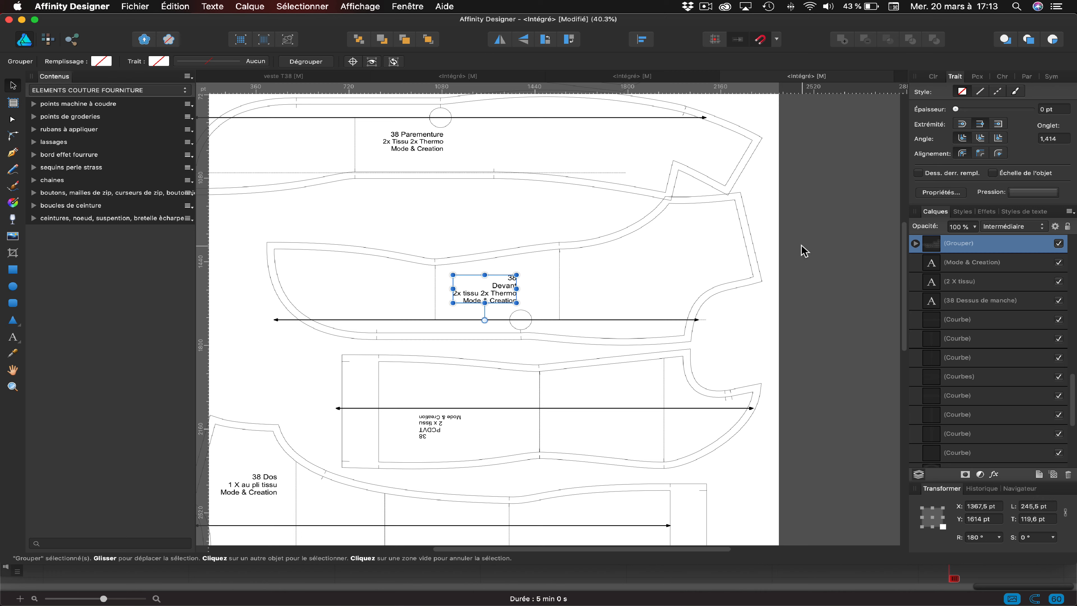
- Group the 38 Devant piece's label, grain line, marks and outline, and shift the Devant and Parementure pieces slightly apart
left_click(522, 317, "shift")
left_click(556, 319, "shift")
left_click(435, 304, "shift")
left_click(559, 280, "shift")
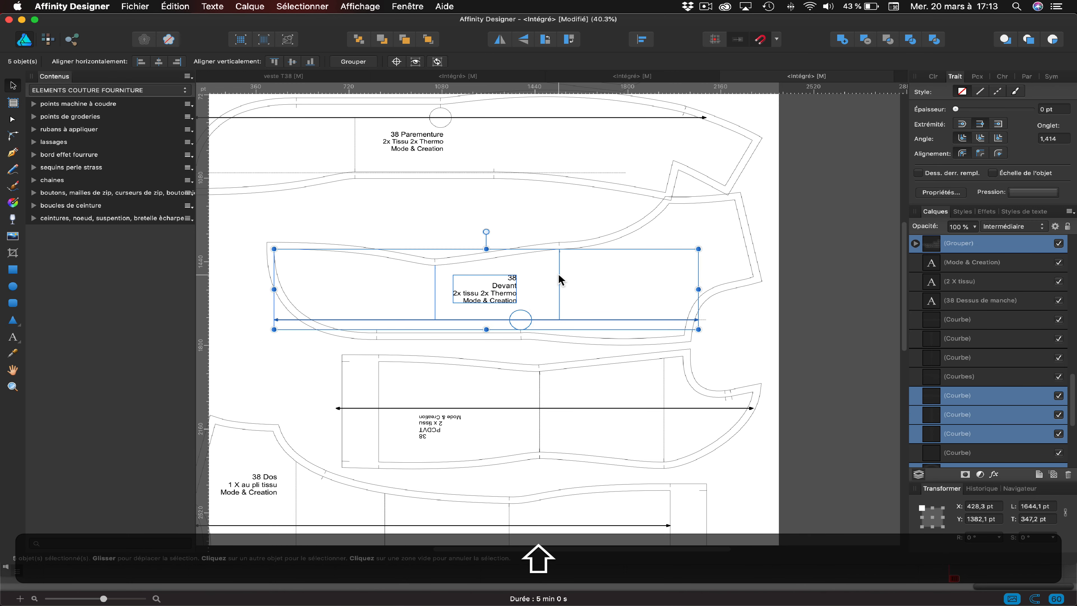
left_click(595, 241, "shift")
key("super+g")
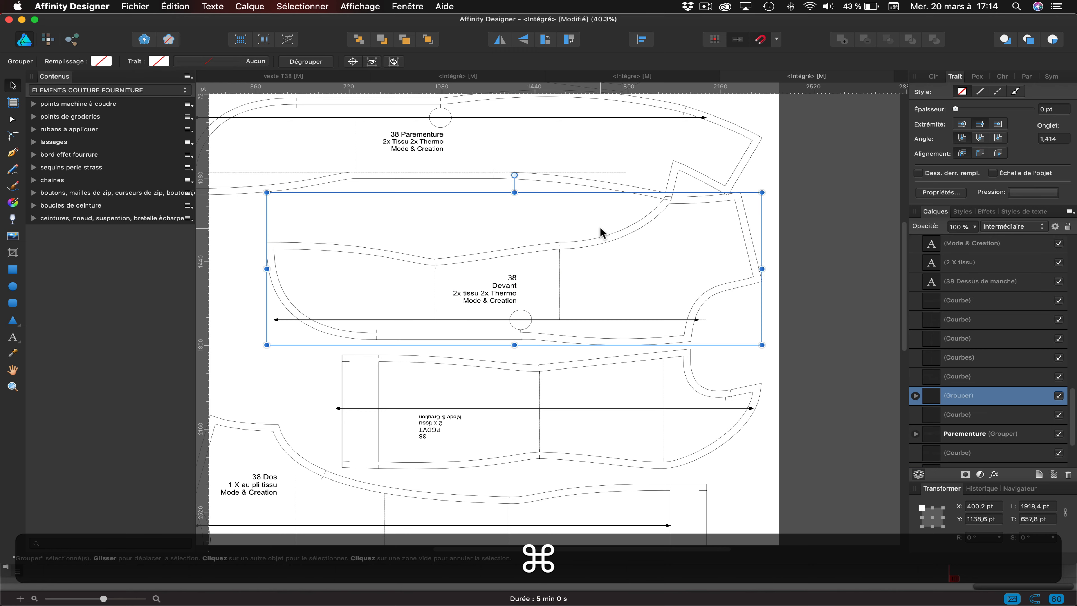
left_click_drag(524, 320, 489, 325)
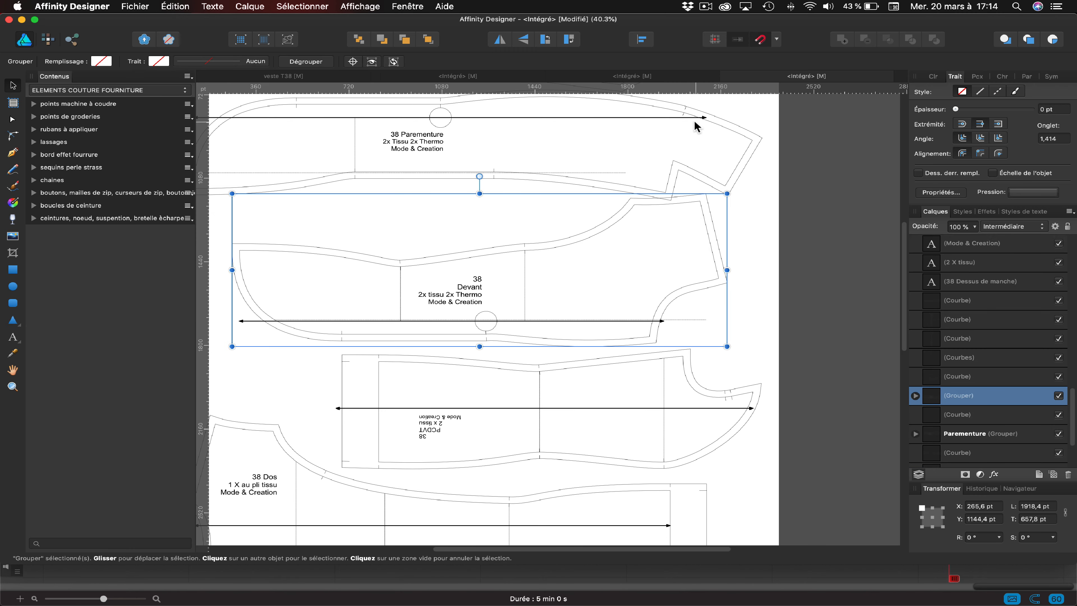
left_click_drag(695, 120, 711, 119)
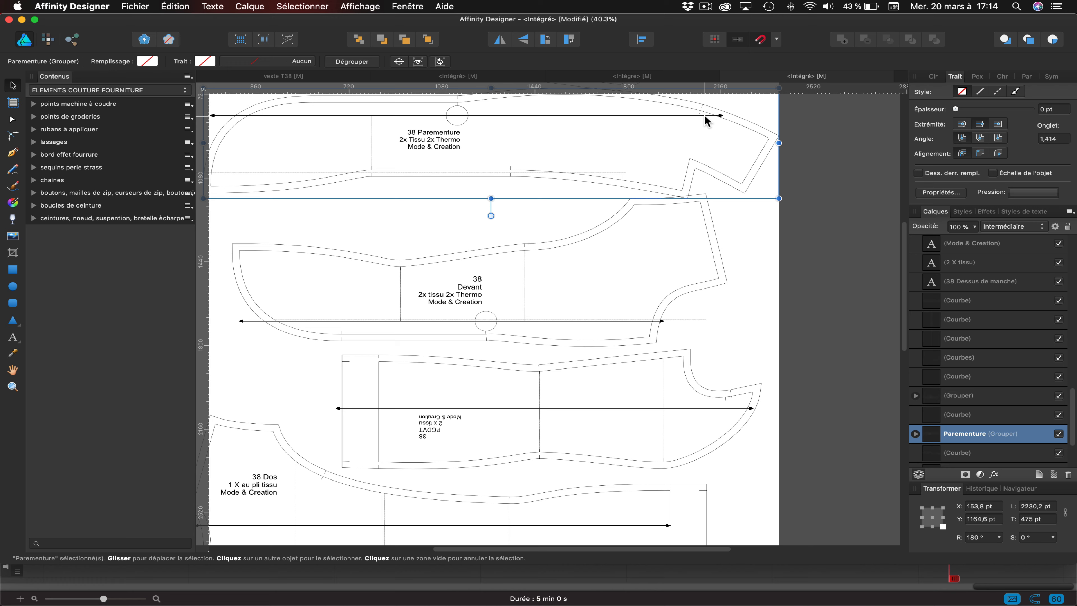
- Delete the background rectangle named "texte"
key("super+0")
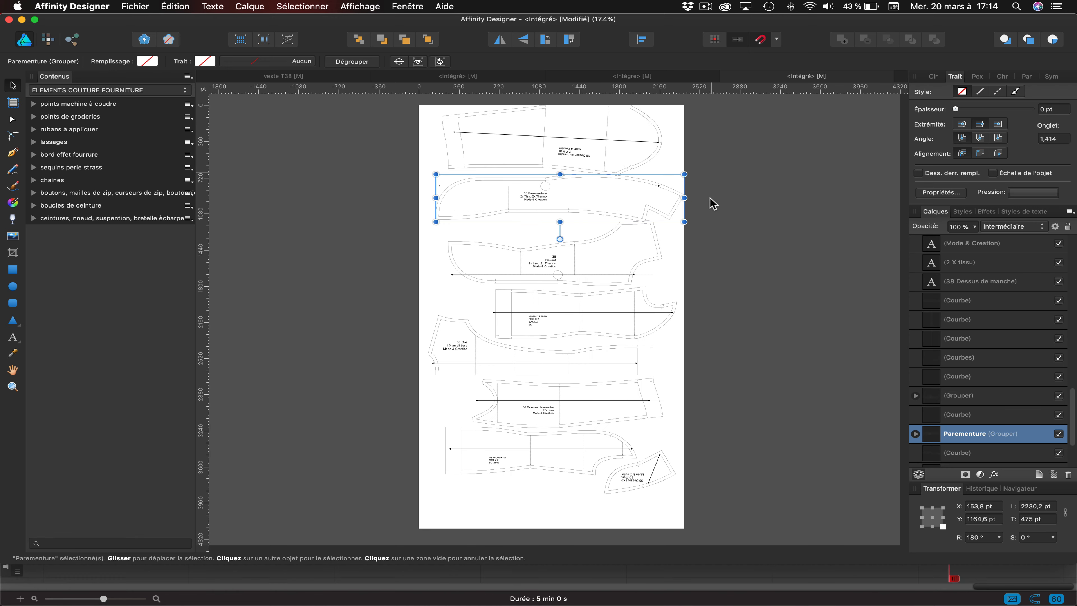
left_click(709, 201)
left_click(445, 143)
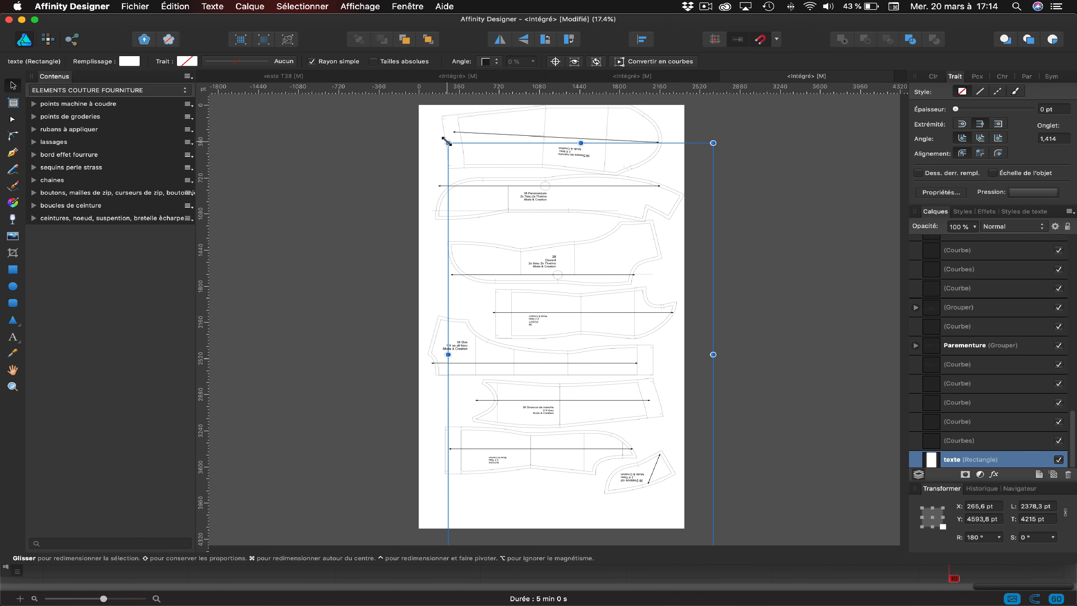
key("BackSpace")
- Group the whole sleeve piece at the head of the page, including its dashed vertical line, and move it off the page
left_click_drag(406, 103, 688, 168)
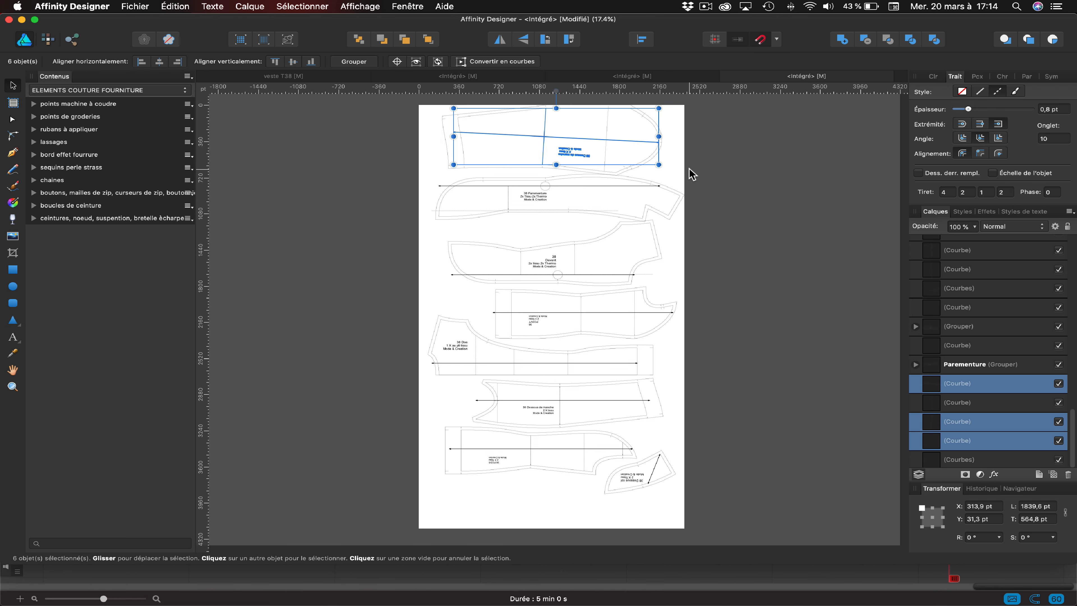
left_click(626, 173, "shift")
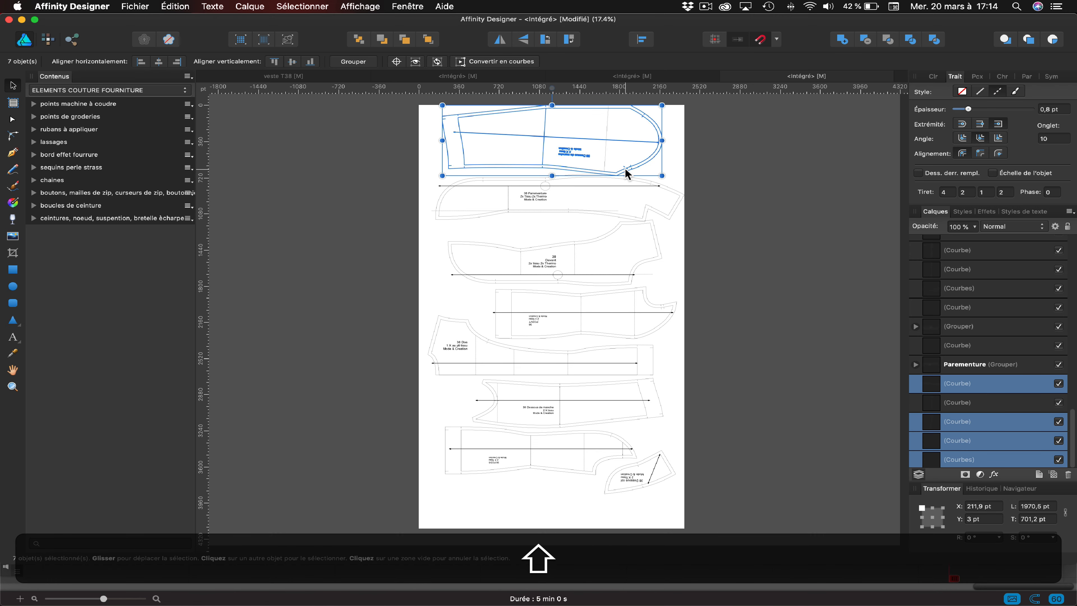
key("super+g")
left_click_drag(568, 138, 321, 150)
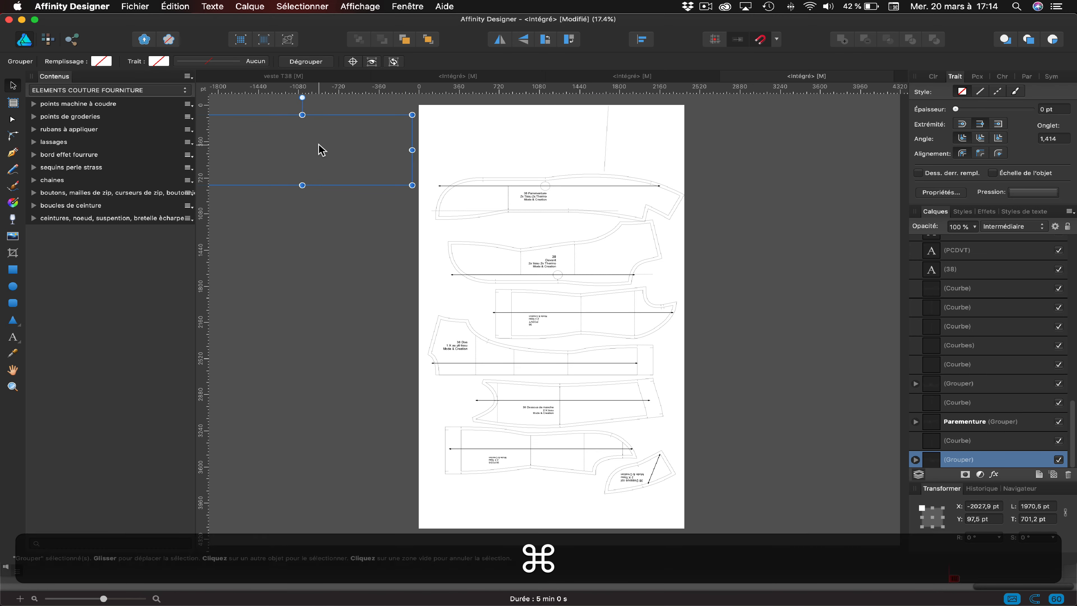
key("super+z")
left_click(606, 129, "shift")
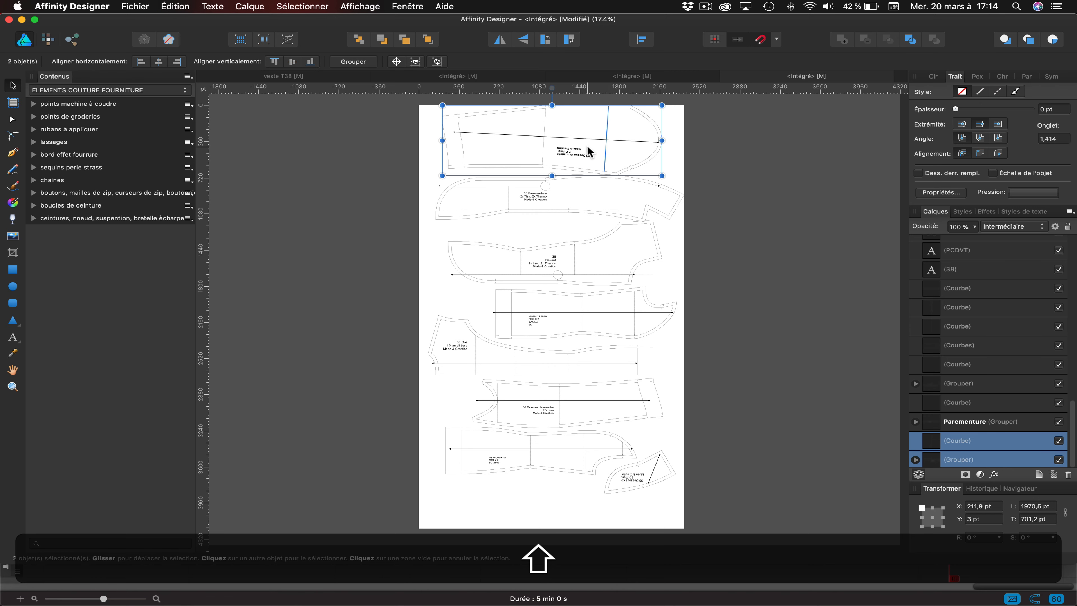
key("super+g")
left_click_drag(589, 153, 380, 173)
left_click(581, 212)
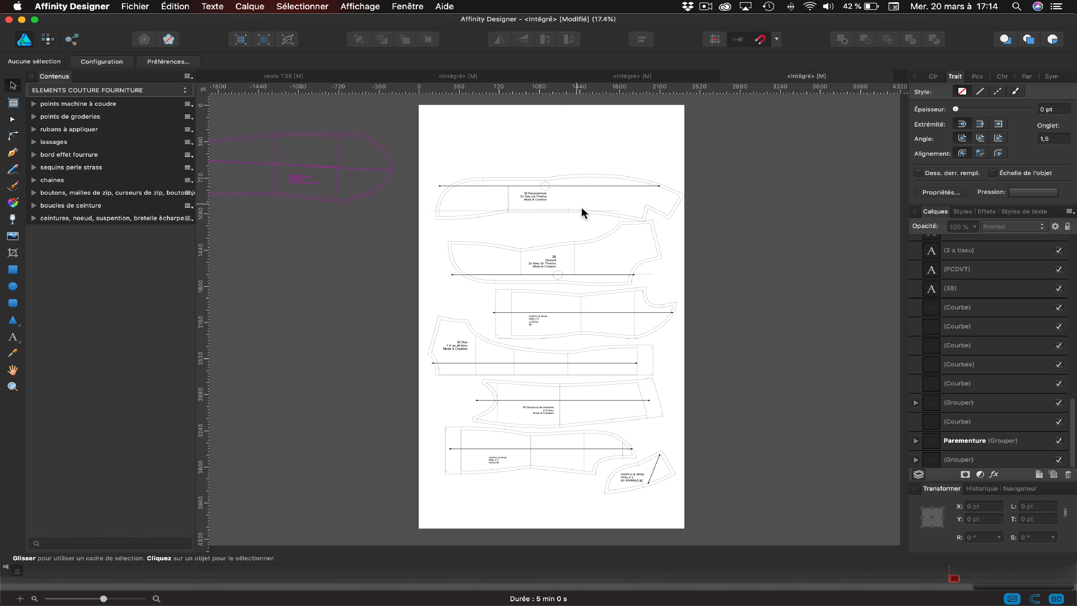
- Group the Parementure piece with its stray horizontal line and move it up into the empty space at the page's head
left_click(548, 184)
left_click_drag(548, 184, 538, 136)
key("super+z")
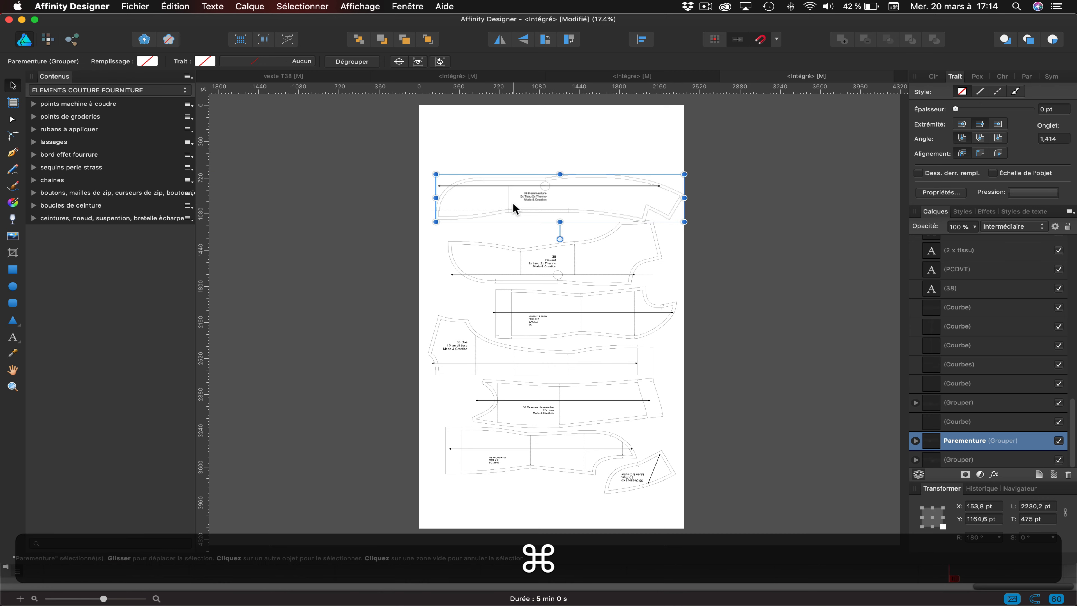
left_click_drag(404, 152, 716, 233)
key("super+g")
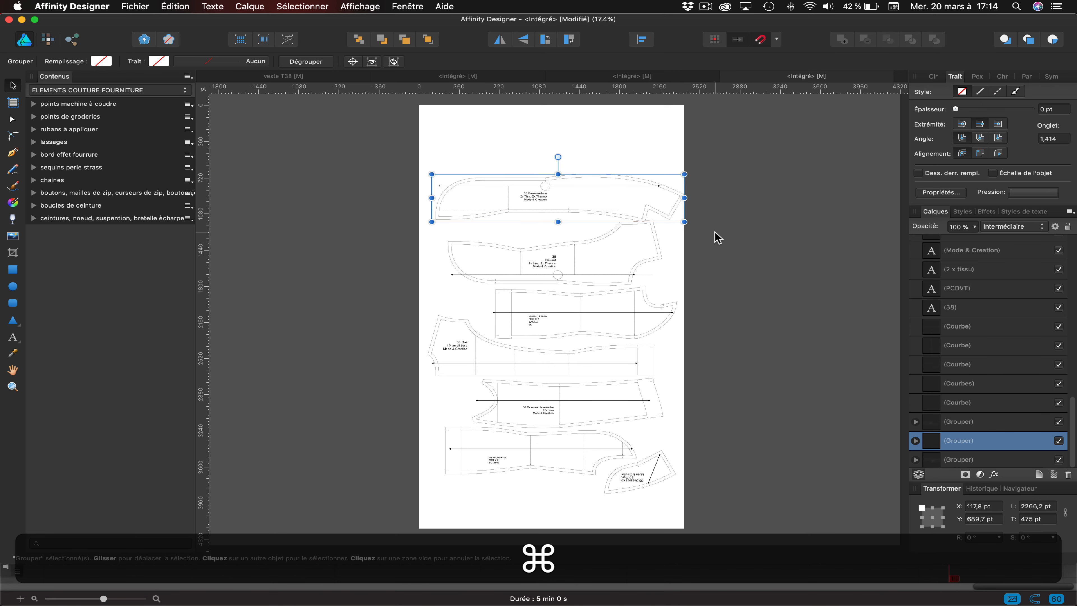
left_click_drag(534, 190, 529, 141)
left_click(728, 219)
- Group the 38 Devant piece with its stray line, move it up the page, and place the Parementure piece below it
left_click(555, 269)
left_click_drag(421, 203, 736, 292)
key("super+g")
left_click_drag(558, 279, 552, 216)
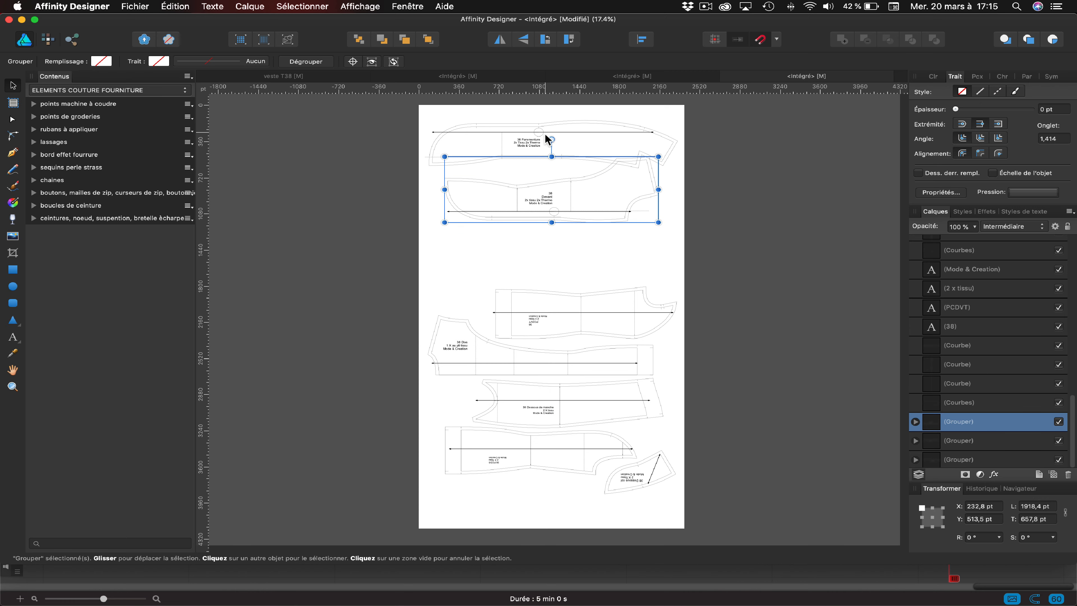
left_click_drag(547, 140, 557, 214)
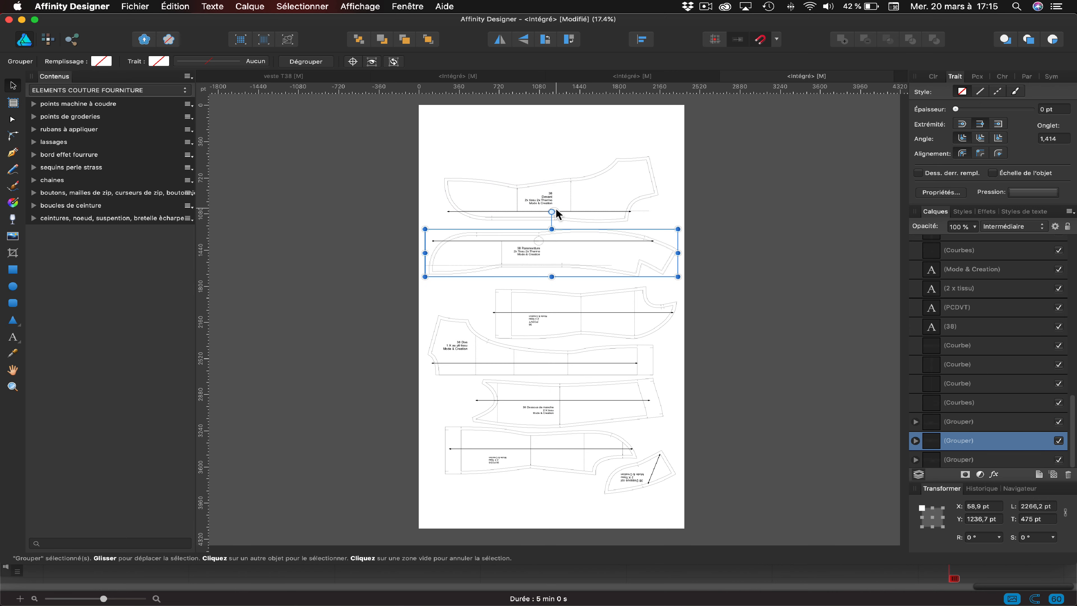
- Group all parts of the 38 PCDVT piece and move it above the Devant piece
left_click(488, 304)
left_click_drag(478, 277, 700, 349)
key("super+g")
left_click_drag(539, 320, 472, 152)
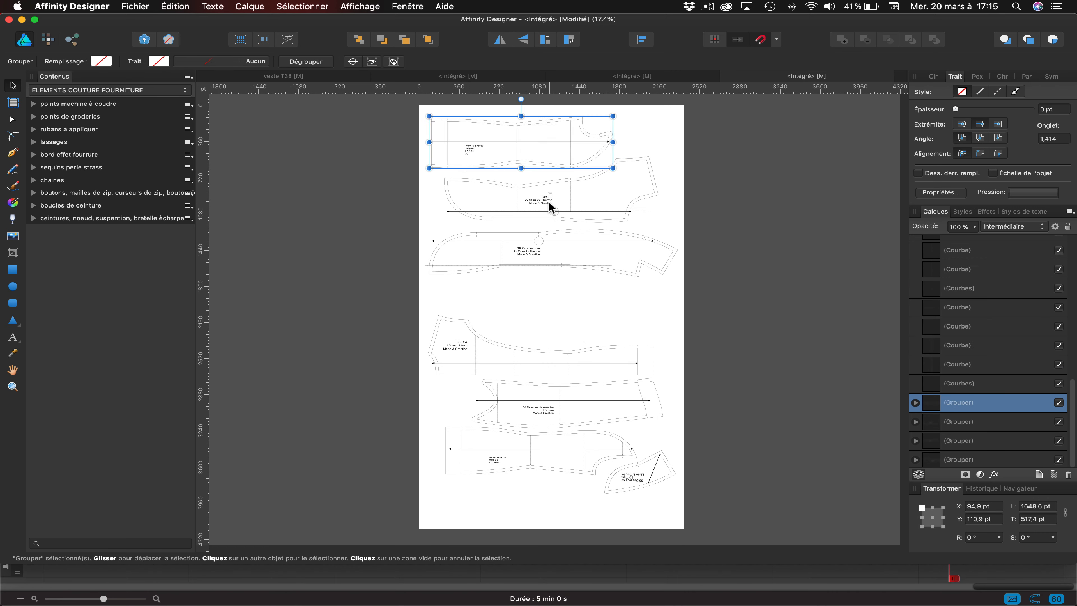
- Adjust the spacing of the PCDVT, Devant and Parementure pieces and move all three down to free the head of the page
left_click_drag(550, 208, 549, 201)
left_click_drag(411, 119, 643, 193)
left_click_drag(538, 243, 540, 238)
left_click_drag(400, 117, 750, 310)
left_click_drag(573, 199, 550, 234)
left_click(809, 276)
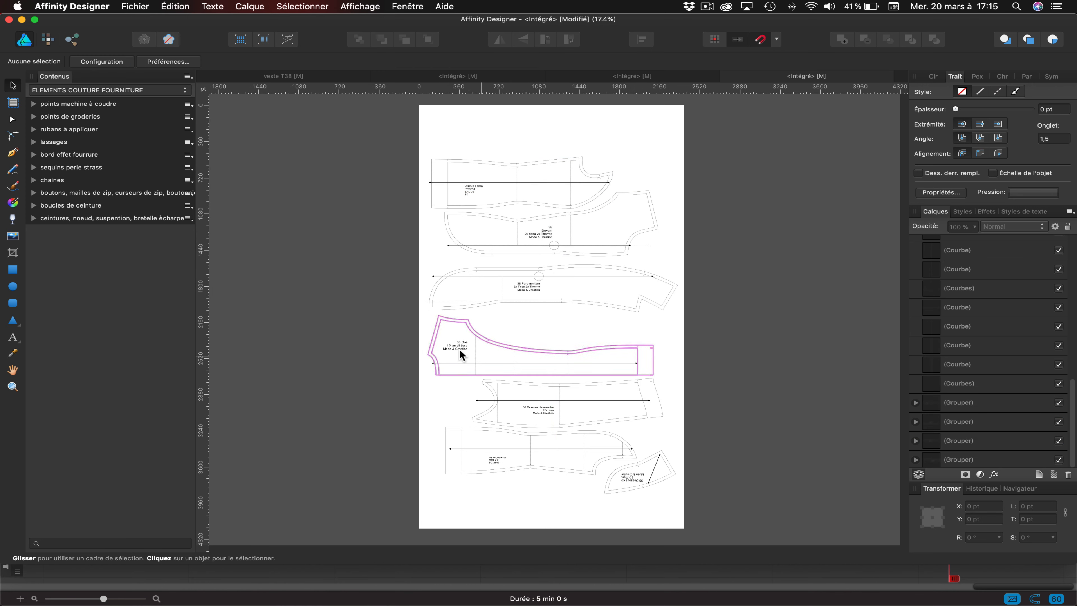
- Group the 38 Dos piece's outline, inner lines and label into one object, with the Parementure piece raised slightly above it
left_click_drag(420, 323, 702, 385)
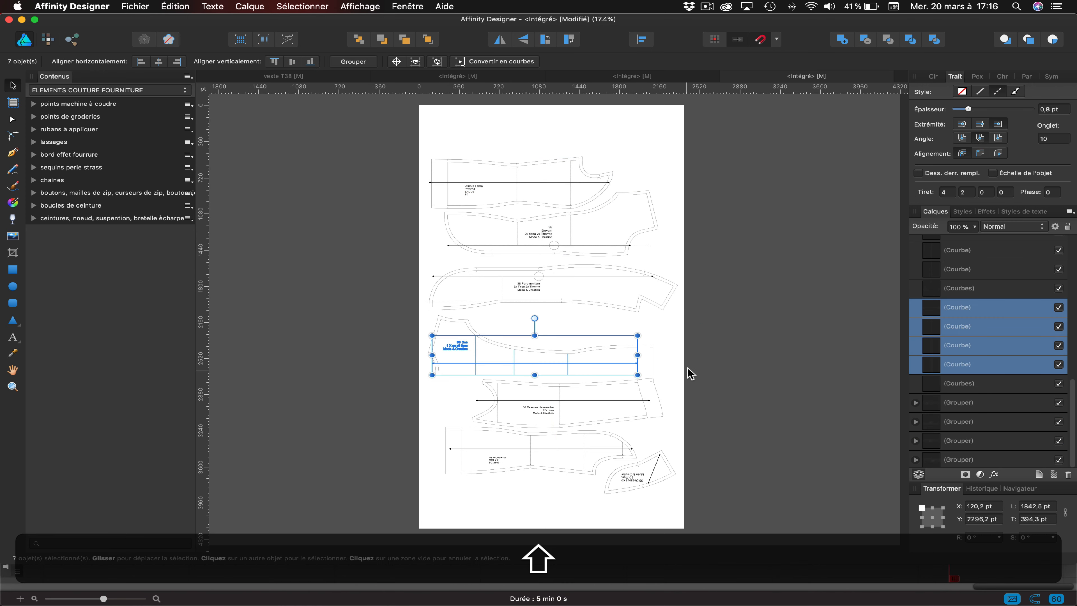
left_click(414, 315)
left_click(452, 301)
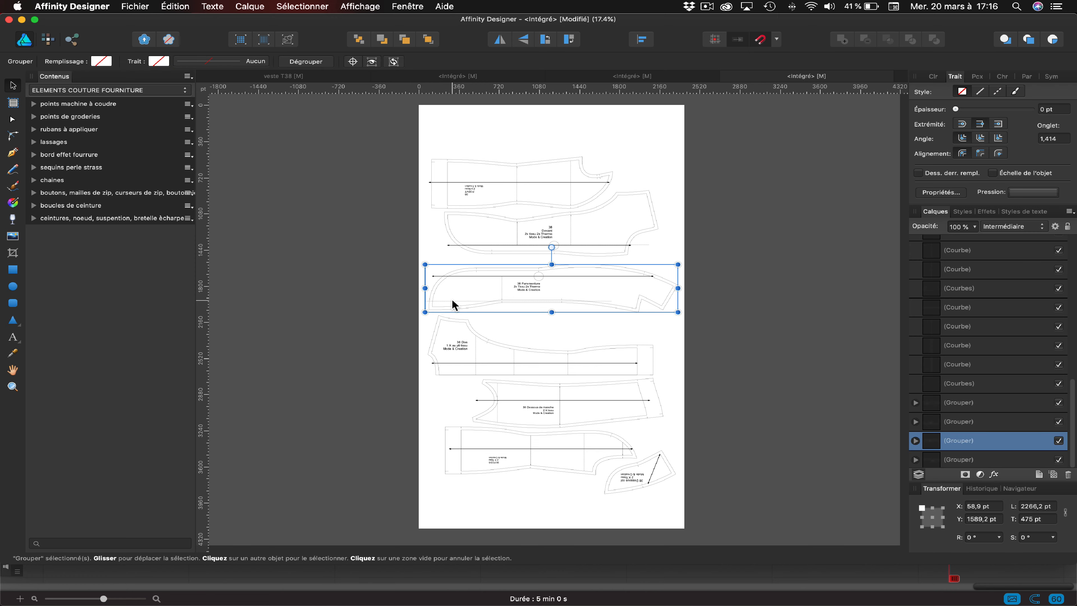
left_click_drag(452, 302, 676, 387)
left_click(392, 334)
key("super+g")
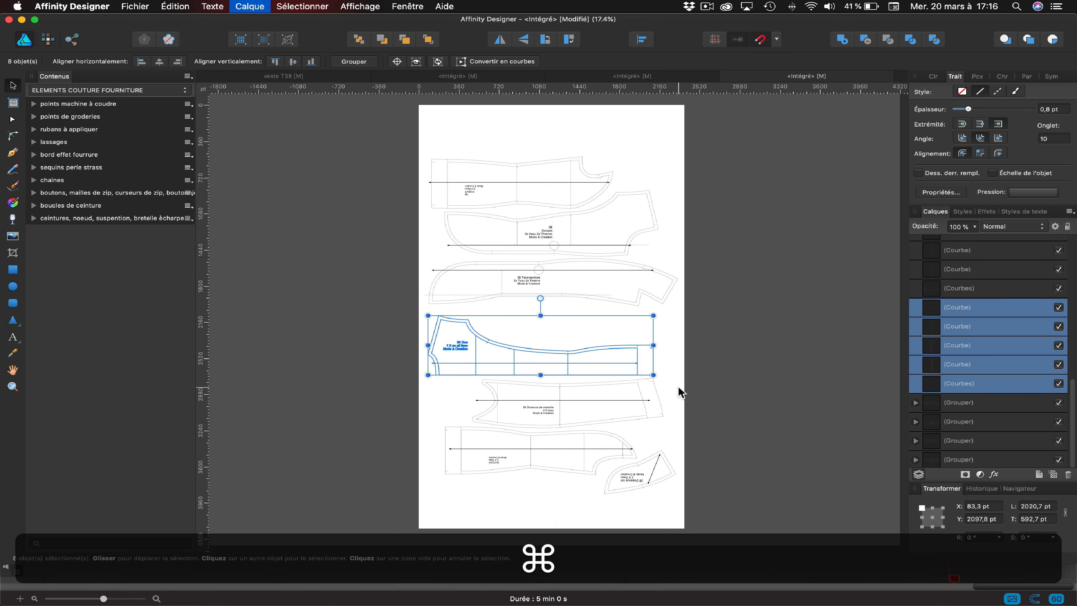
- Flip the 38 Dos group horizontally and vertically and place it at the head of the page above the PCDVT piece
left_click(513, 43)
left_click(523, 42)
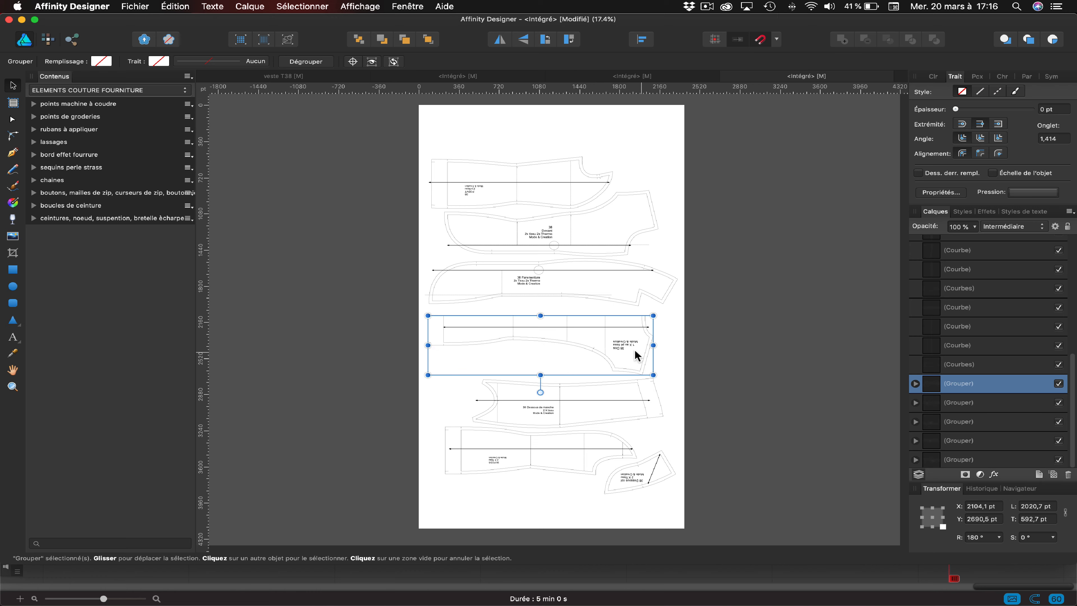
left_click_drag(634, 355, 622, 137)
left_click(427, 432)
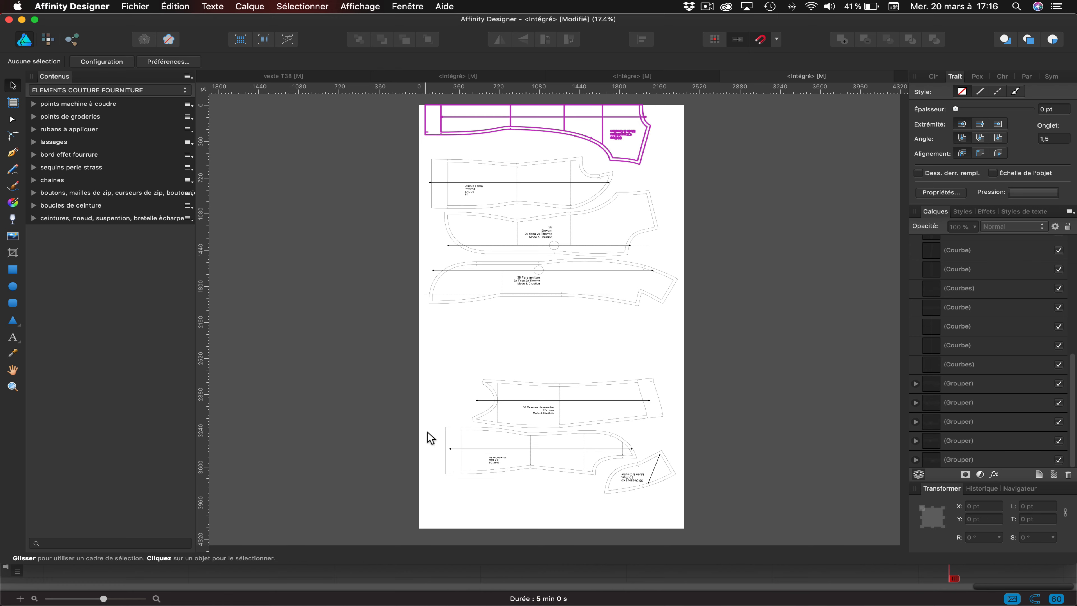
- Group all parts of the remaining sleeve piece on the page and move it off the page beside the layout
left_click_drag(425, 429, 533, 515)
left_click(445, 357)
left_click_drag(445, 357, 734, 439)
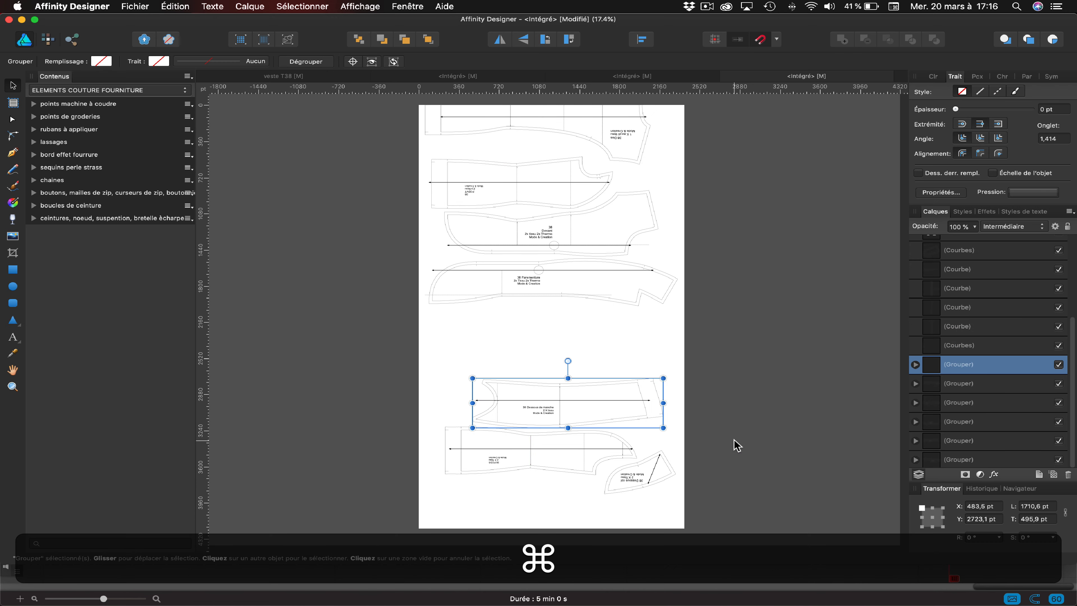
left_click_drag(541, 410, 289, 322)
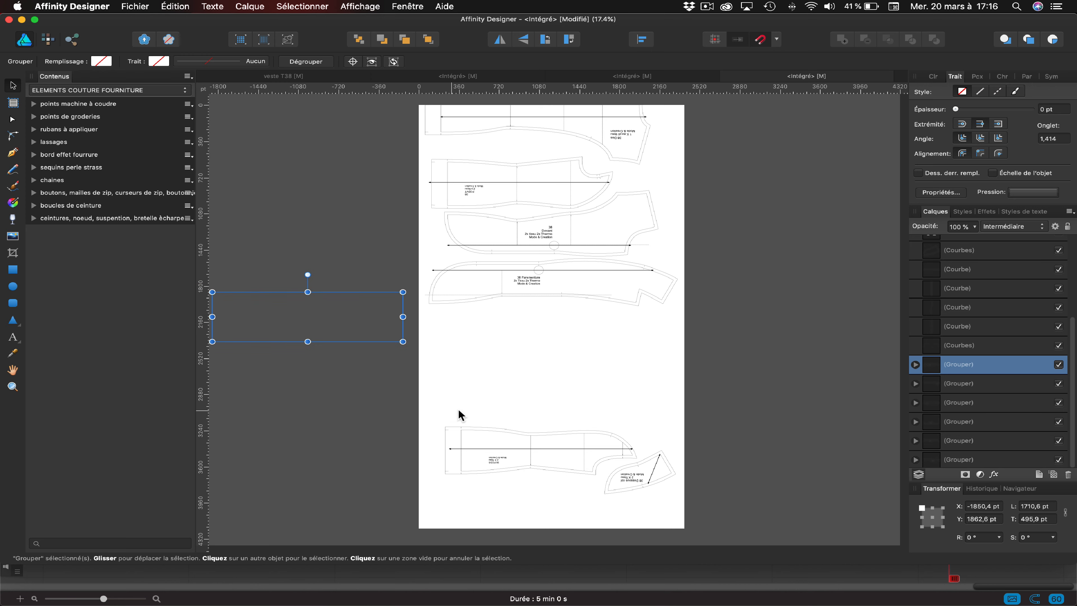
- Group the outline, inner lines and label of the long panel beside the collar piece and move it off the page
left_click_drag(407, 392, 599, 497)
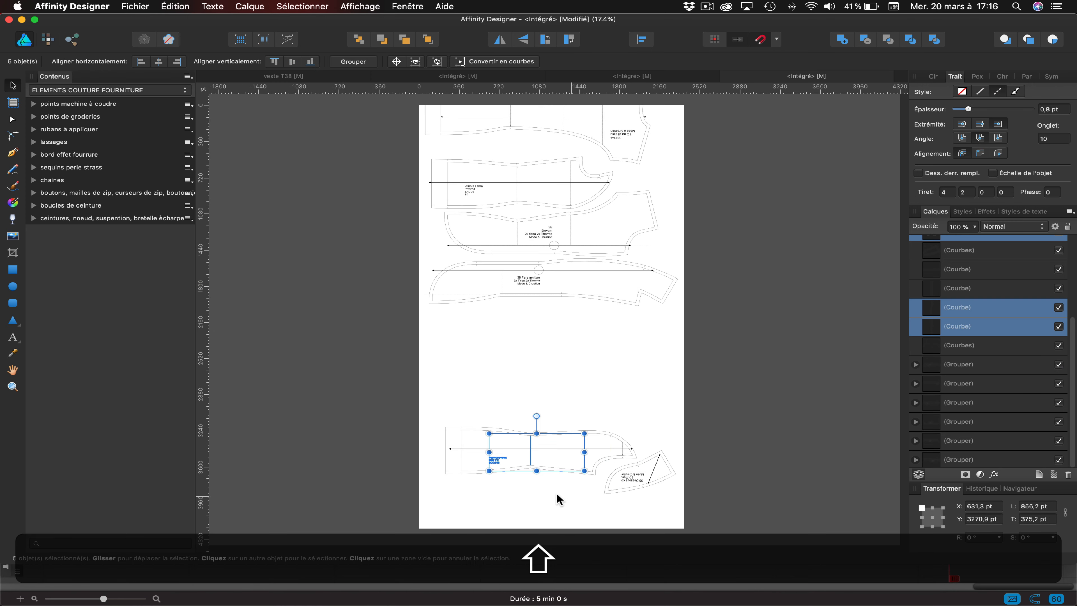
left_click(624, 449, "shift")
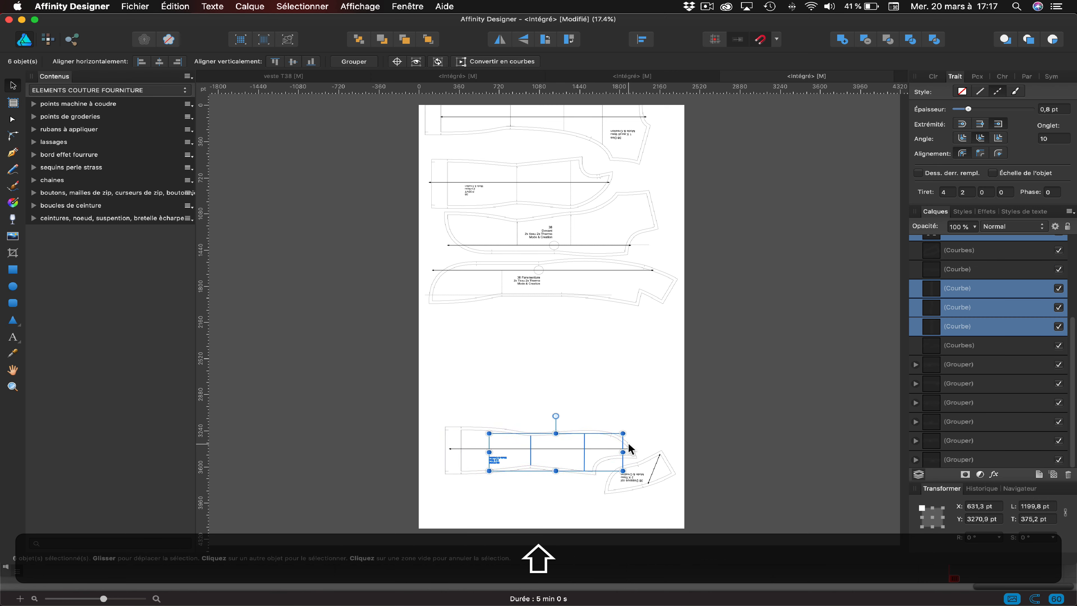
key("super+g")
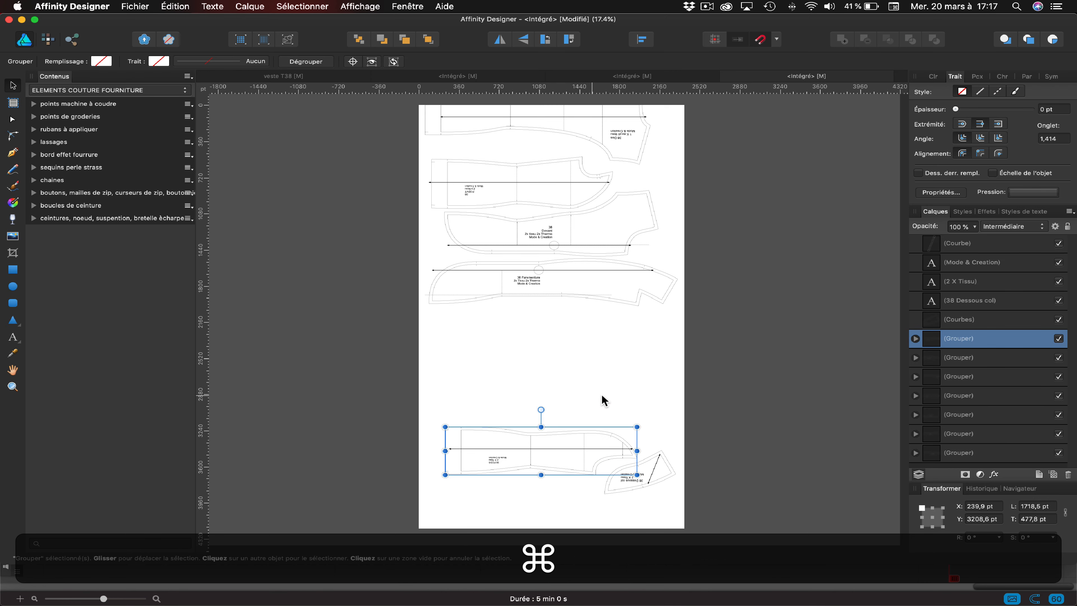
mouse_move(498, 445)
left_mouse_down()
mouse_move(725, 274)
mouse_move(746, 171)
left_mouse_up()
- Move the PCDVT, Devant and Parementure pieces down together and place the off-page panel piece between Dos and PCDVT
left_click_drag(404, 146, 676, 358)
left_click_drag(565, 236, 563, 282)
left_click(708, 271)
left_click(785, 169)
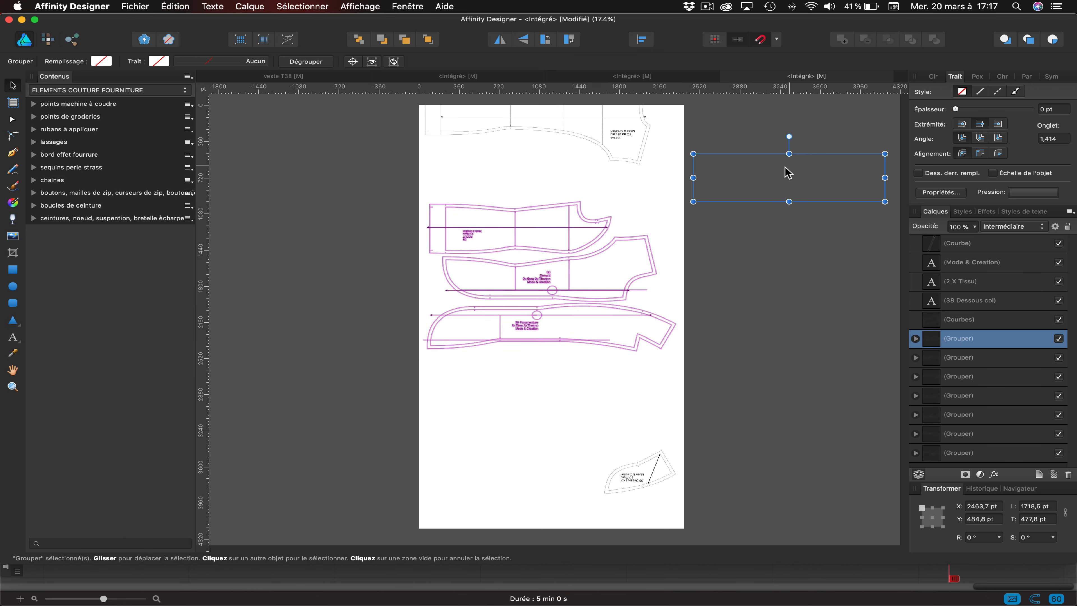
left_click_drag(786, 172, 537, 172)
left_click(729, 254)
- Lower the Parementure piece away from the Devant and bring the round-ended sleeve piece back onto the page beneath it
left_click(476, 234)
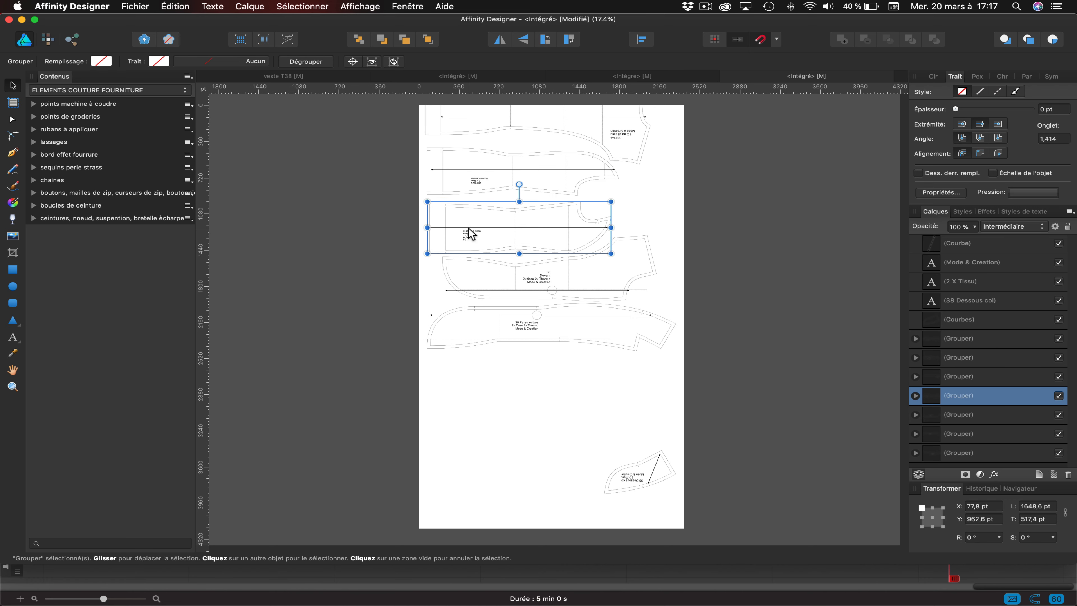
left_click(652, 208)
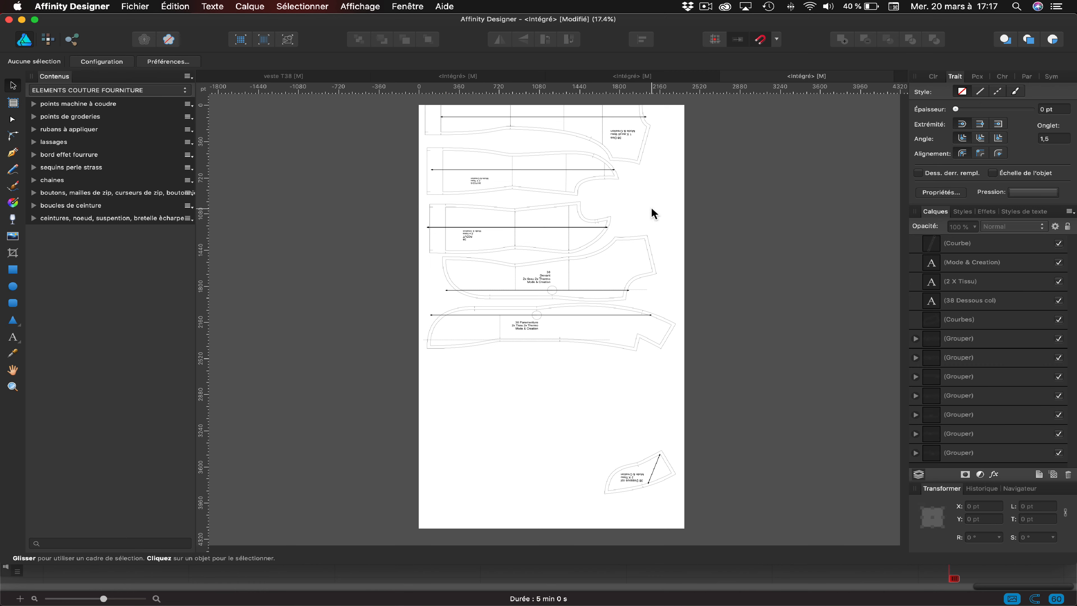
left_click(488, 227)
left_click_drag(577, 313, 580, 321)
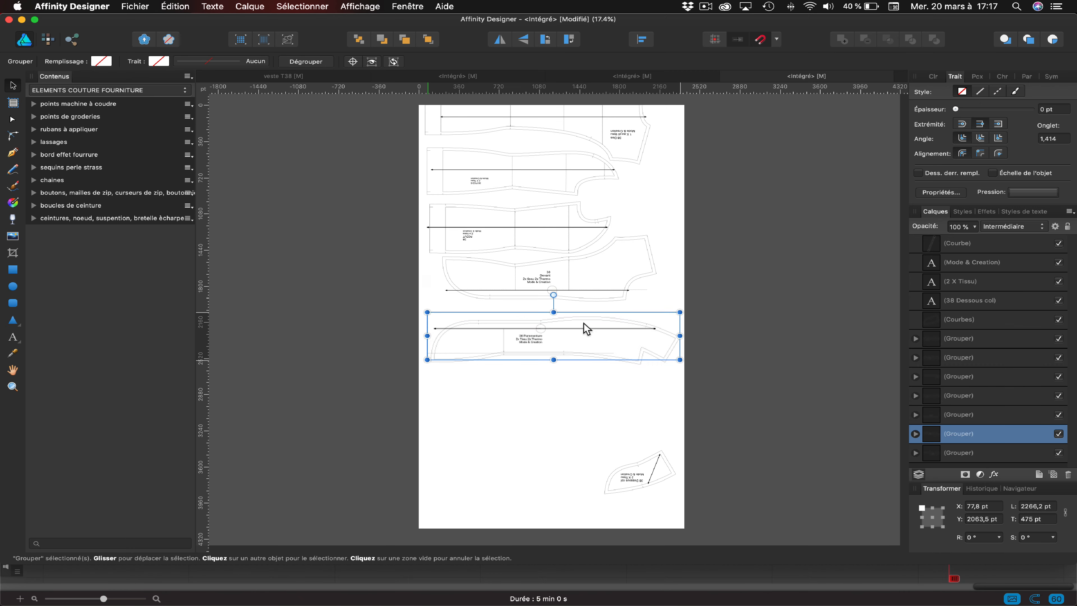
left_click(296, 175)
left_click_drag(295, 176, 570, 414)
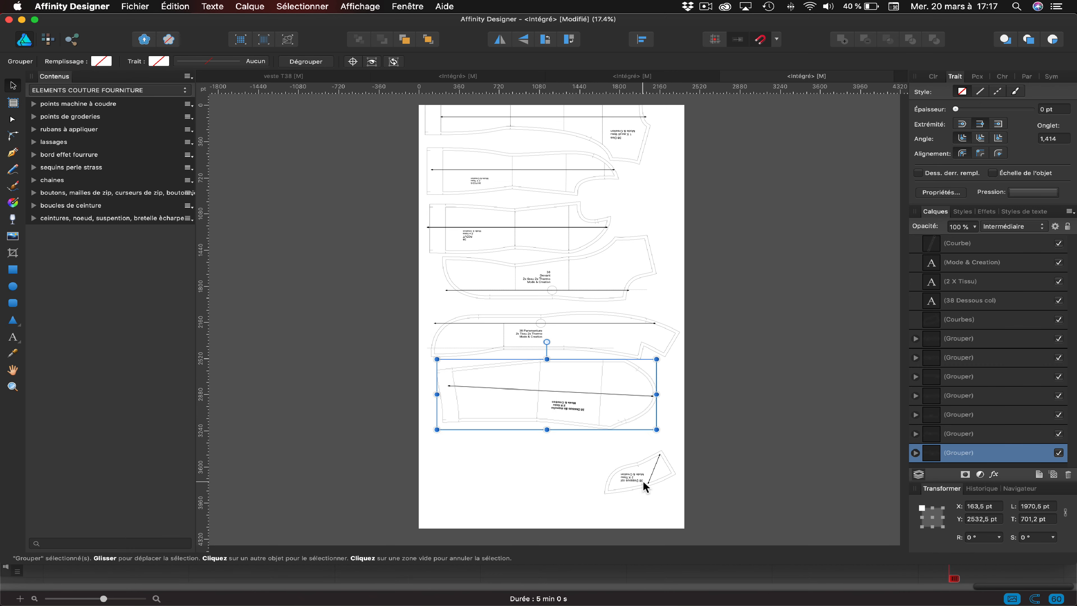
- Bring the other off-page sleeve piece under the round-ended sleeve and flip it horizontally
left_click(264, 308)
left_click_drag(387, 128, 367, 435)
scroll(339, 297, "left", 3)
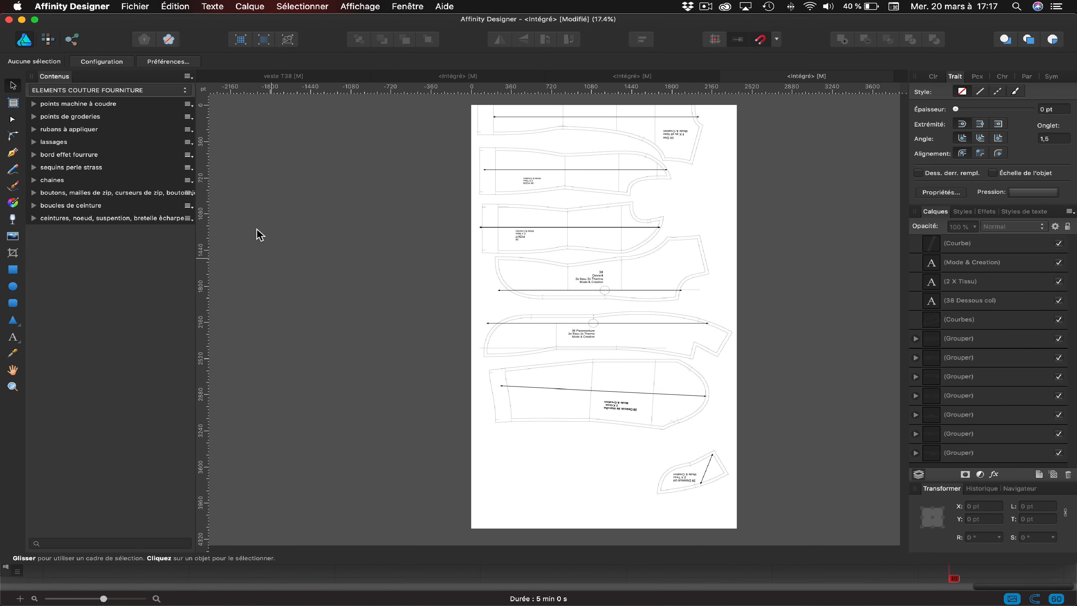
left_click_drag(227, 145, 466, 502)
left_click_drag(365, 324, 588, 458)
left_click(503, 40)
left_click(743, 440)
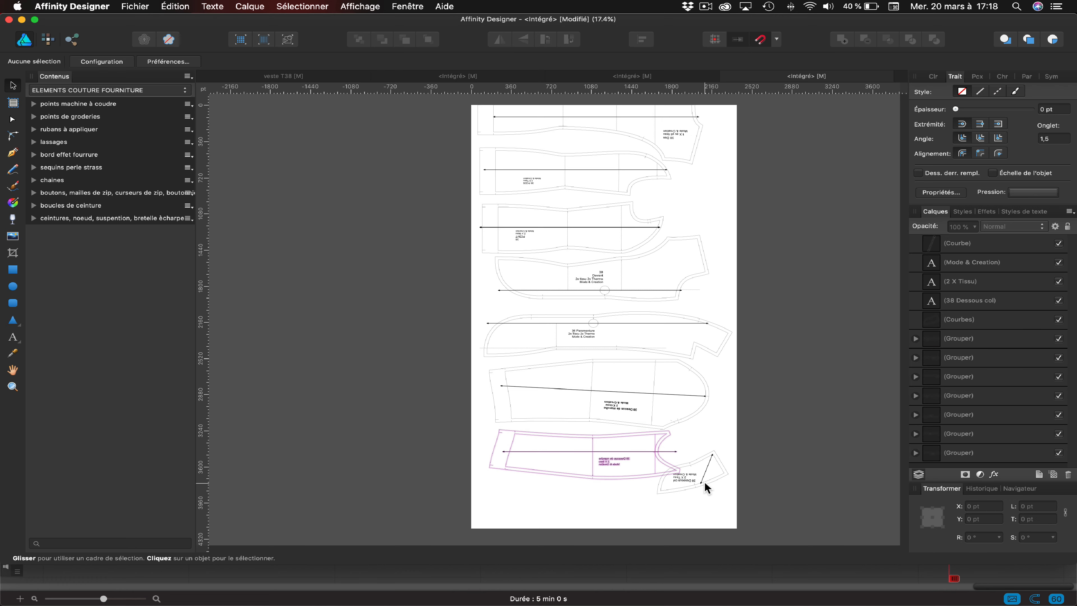
- Group the outline, grain line and label lines of the 38 Dessous col piece
left_click_drag(767, 435, 649, 520)
key("cmd+g")
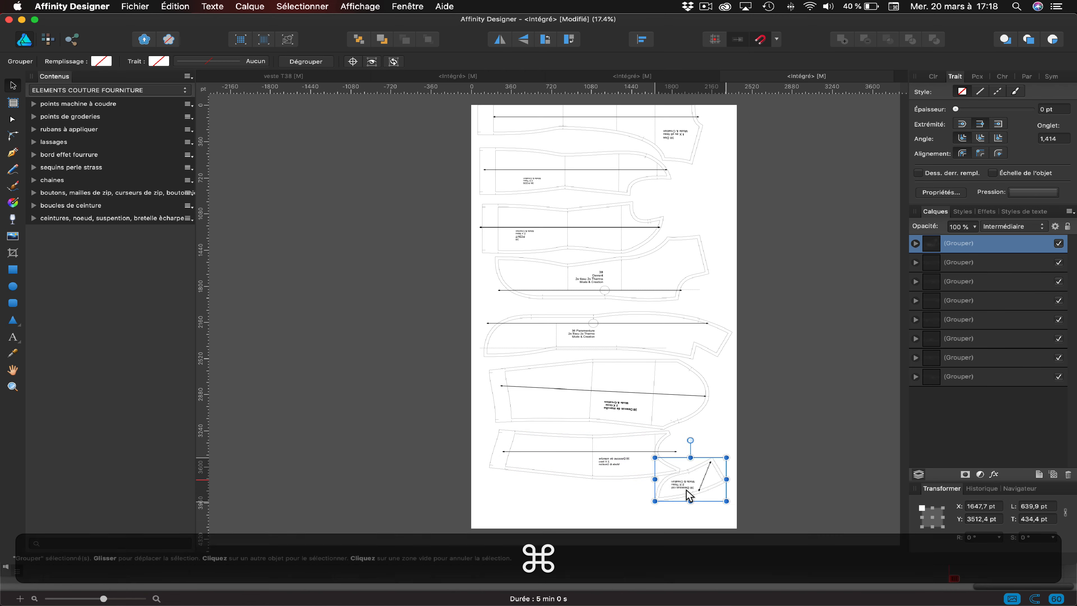
- Move the 38 Dessous col piece up beside the PCDS and PCDVT pieces, and shift all eight pieces down the page together
left_click_drag(685, 489, 693, 205)
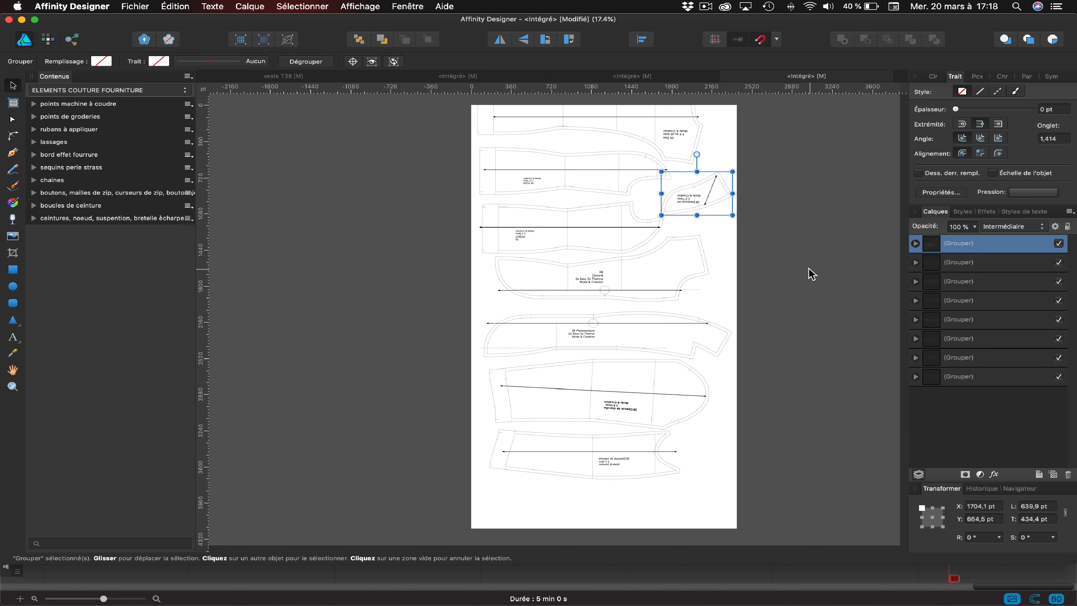
left_click(803, 314)
left_click_drag(452, 97, 738, 501)
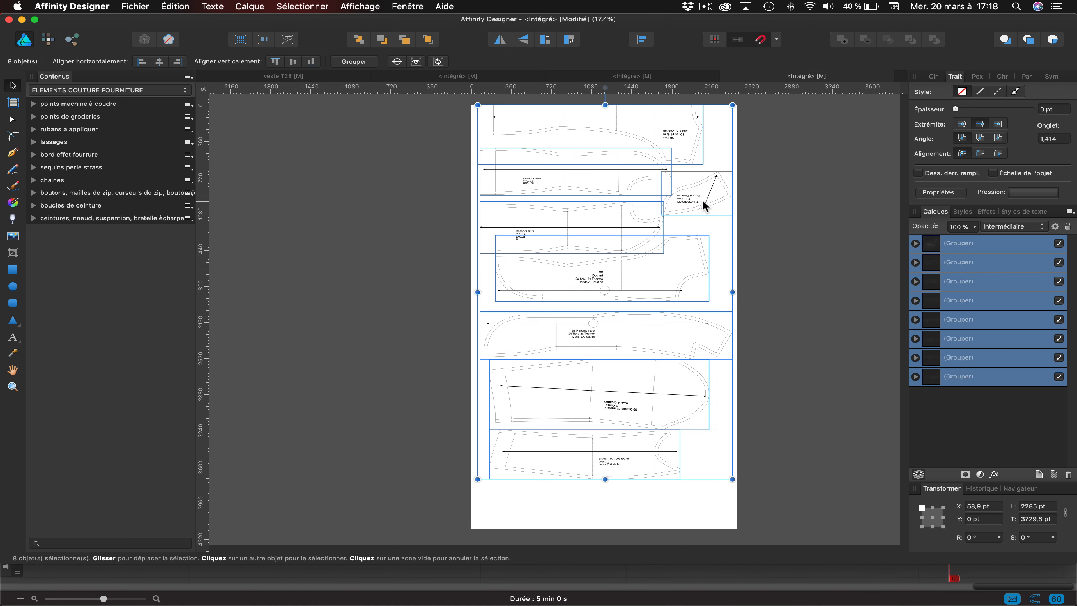
left_click_drag(702, 202, 700, 227)
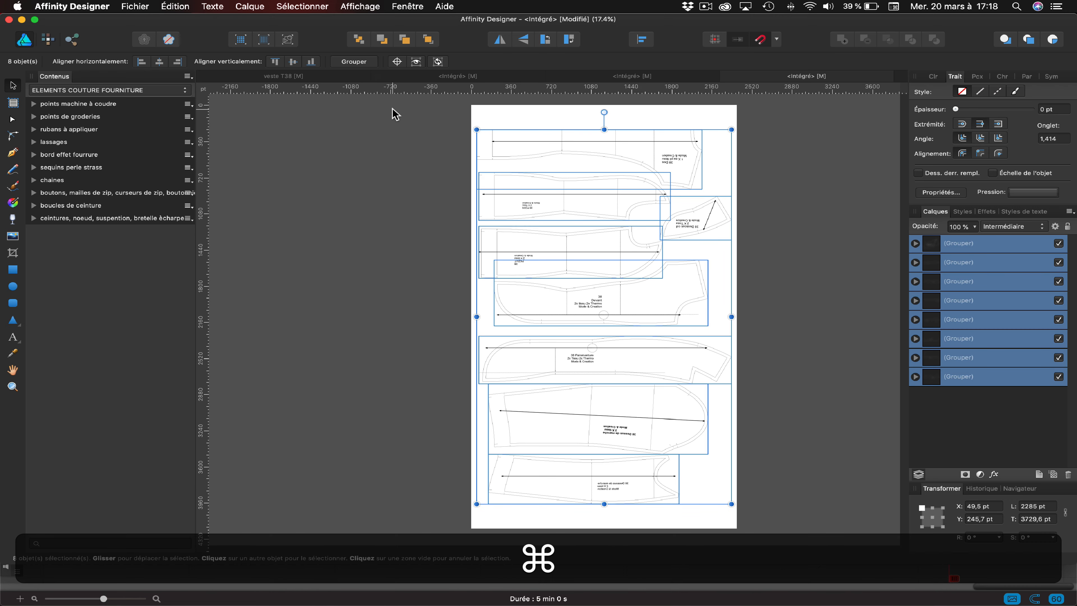
scroll(395, 114, "right", 3)
scroll(394, 111, "up", 5)
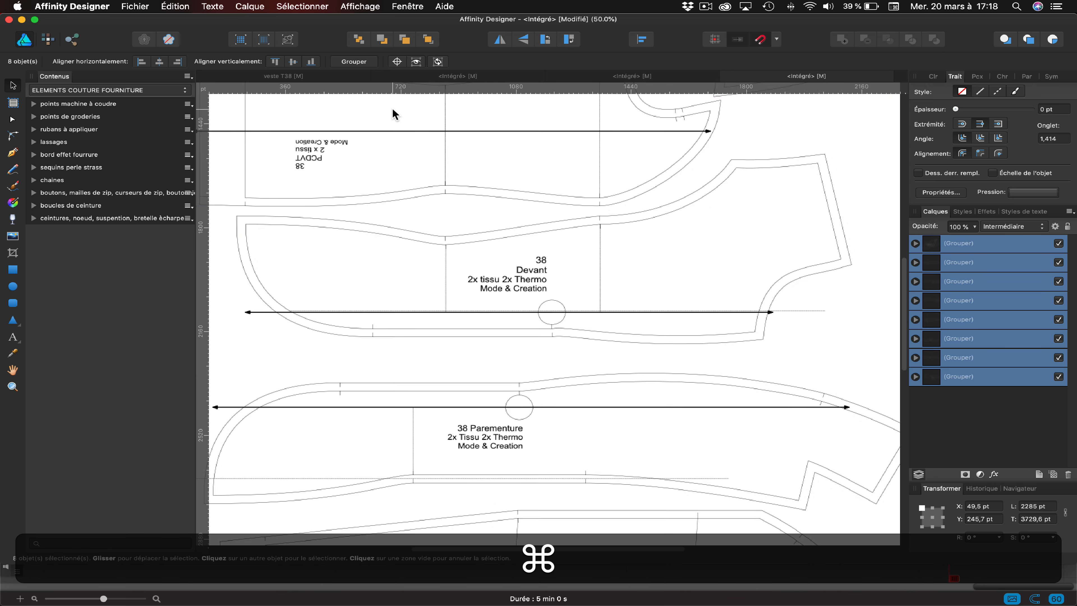
left_click(739, 145)
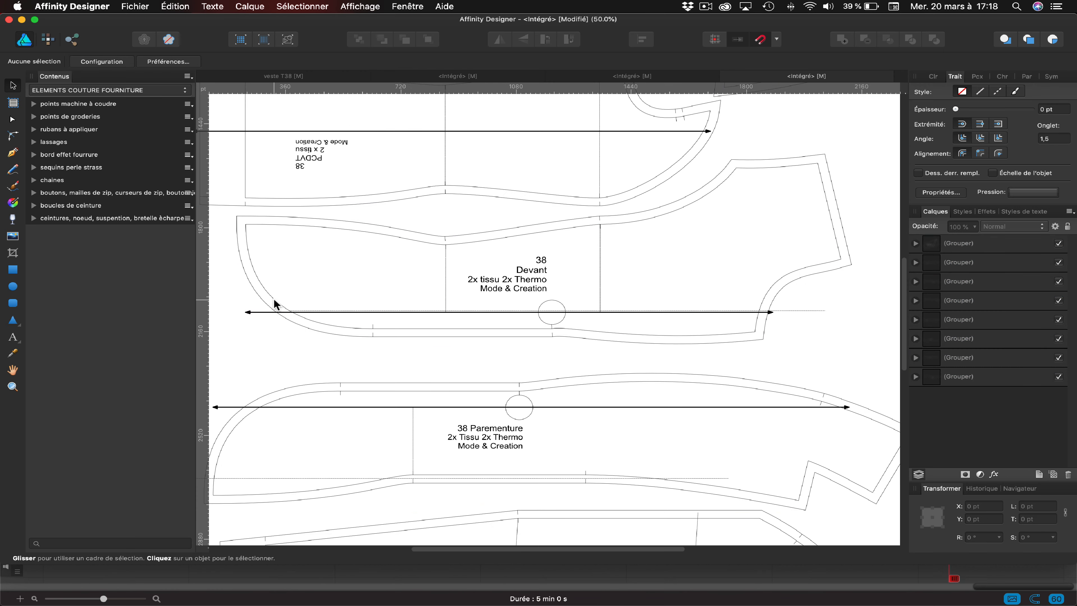
- Nudge the Devant piece's grain line and circle slightly upward onto the thin dashed horizontal line
scroll(274, 298, "up", 2)
left_click(467, 309)
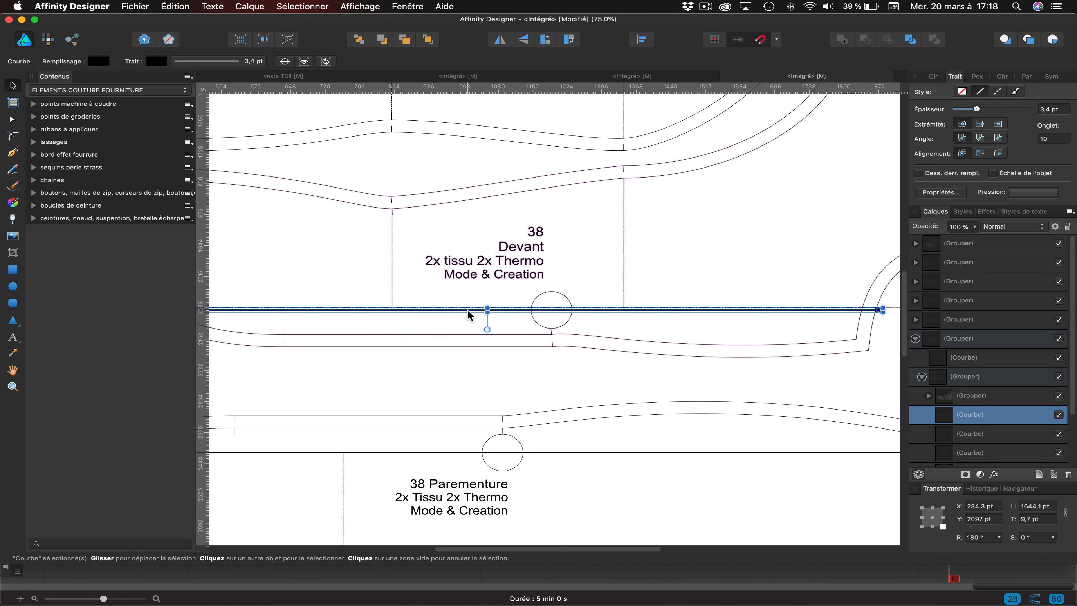
left_click(457, 393)
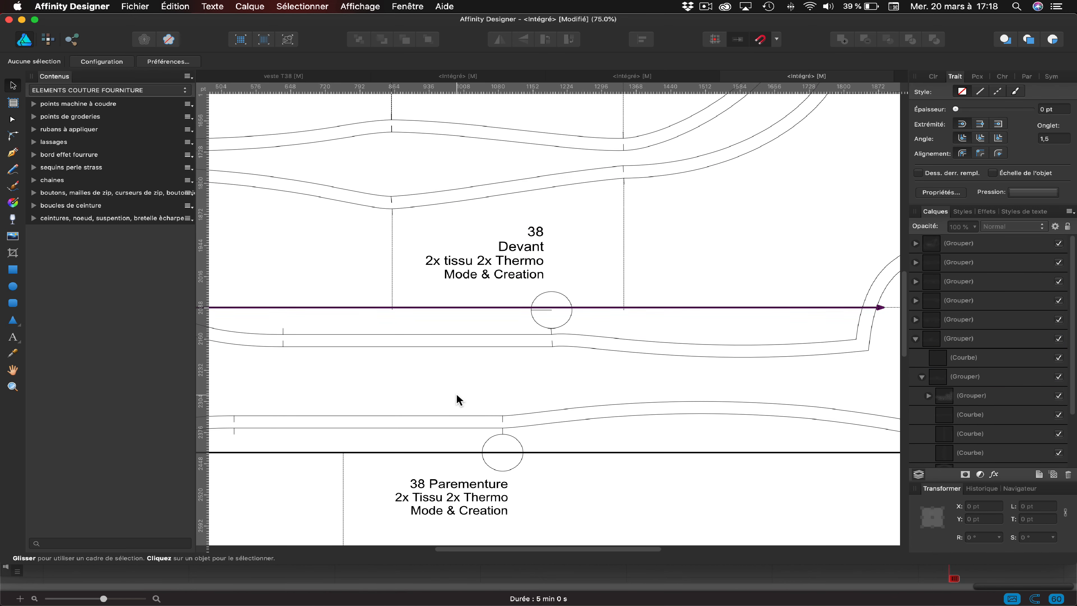
left_click(540, 325)
double_click(540, 325)
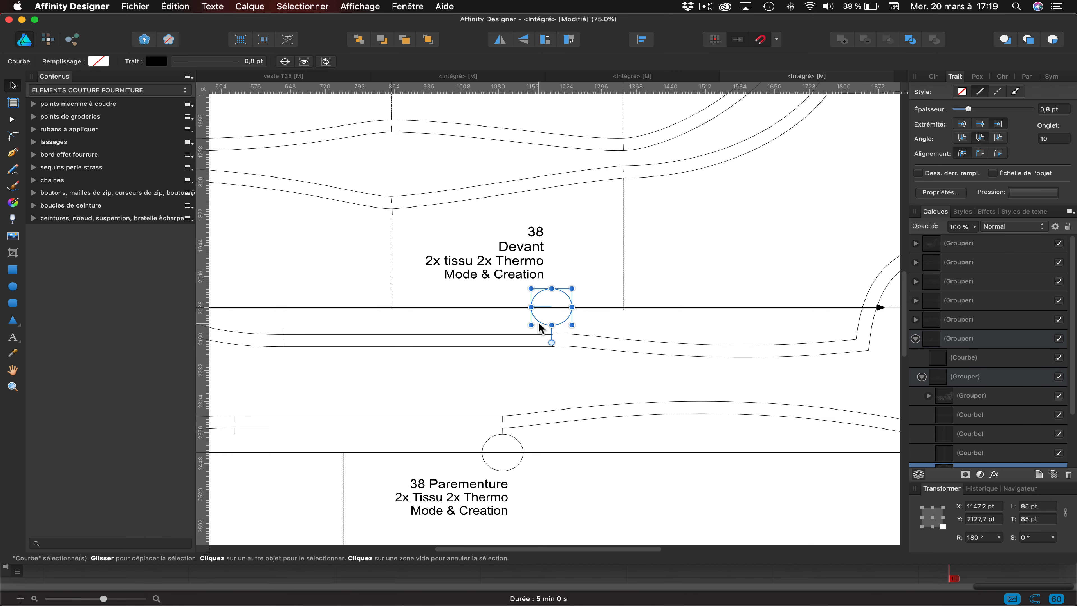
left_click(535, 362)
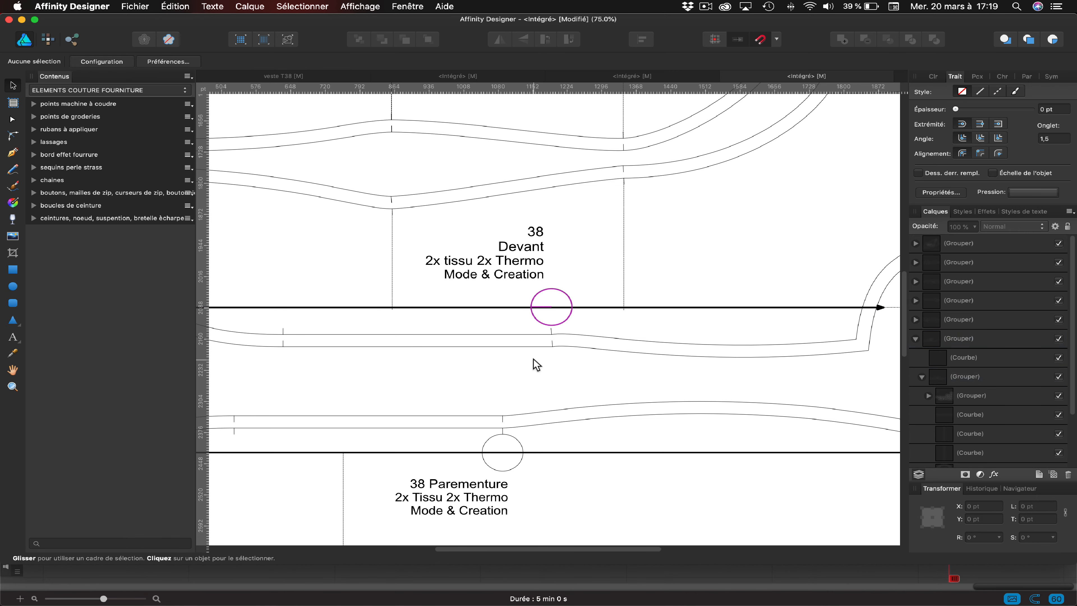
left_click(879, 307)
key("a")
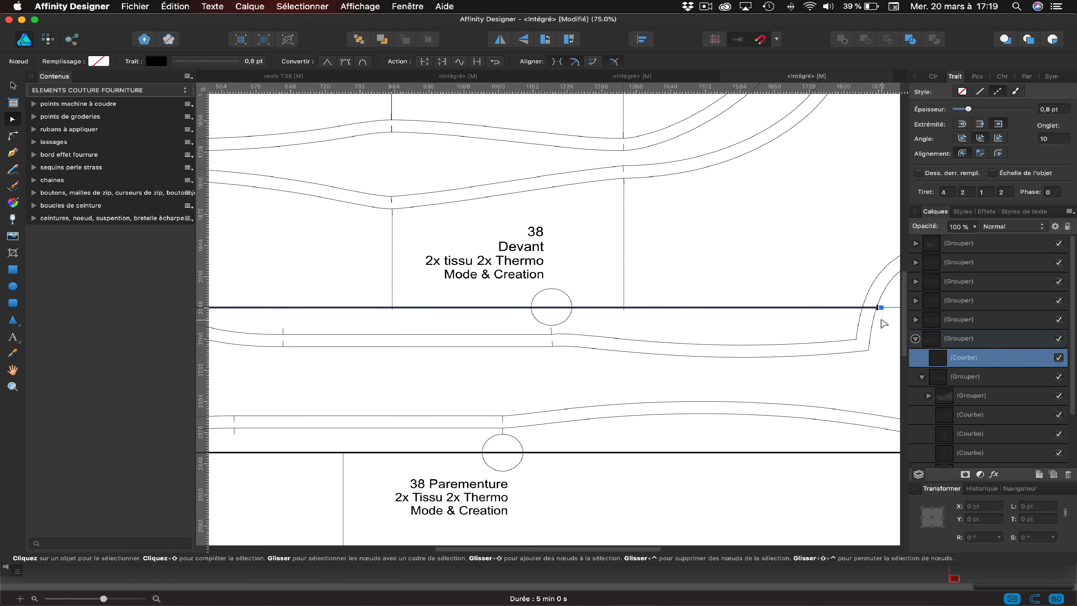
left_click(881, 320)
- Flip the four PCDVT label lines together, vertically and horizontally, so that they read upright
scroll(520, 350, "up", 5)
scroll(521, 352, "up", 8)
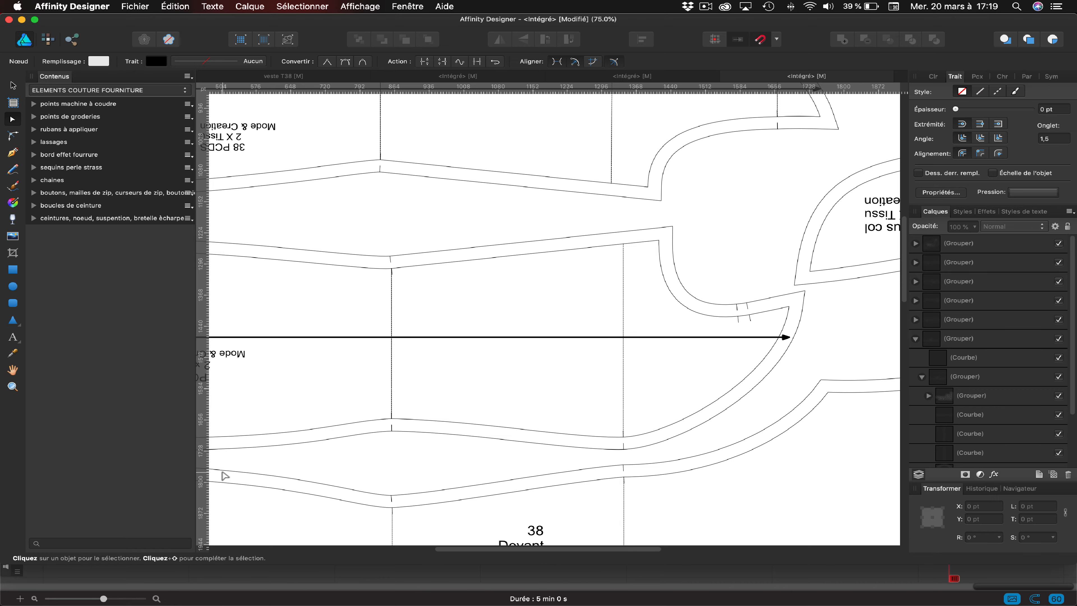
scroll(284, 363, "down", 6)
scroll(284, 364, "left", 5)
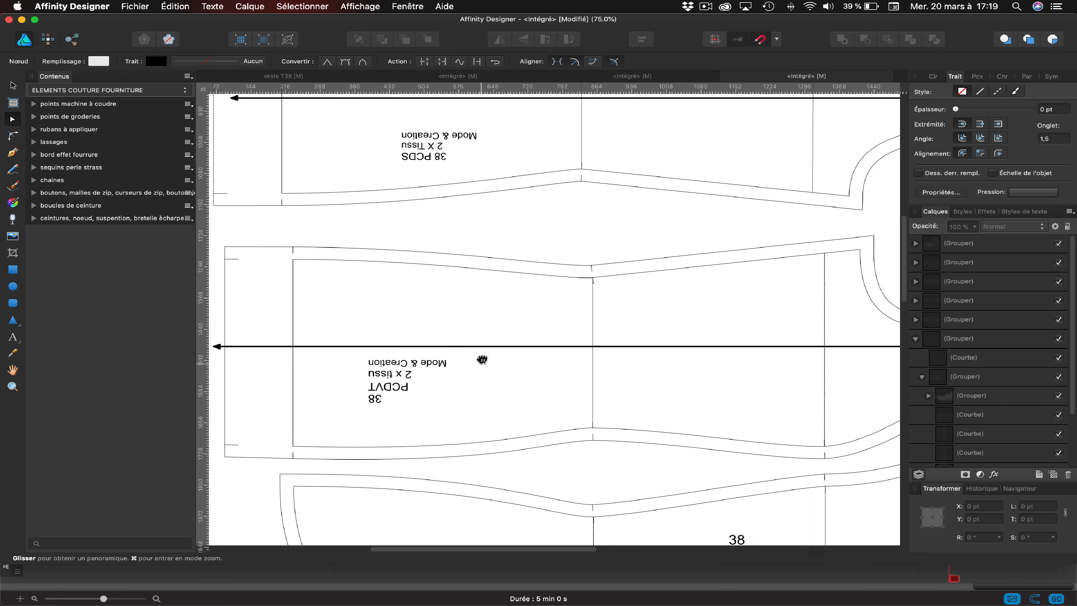
left_click(12, 85)
left_click(335, 245)
left_click(364, 256, "shift")
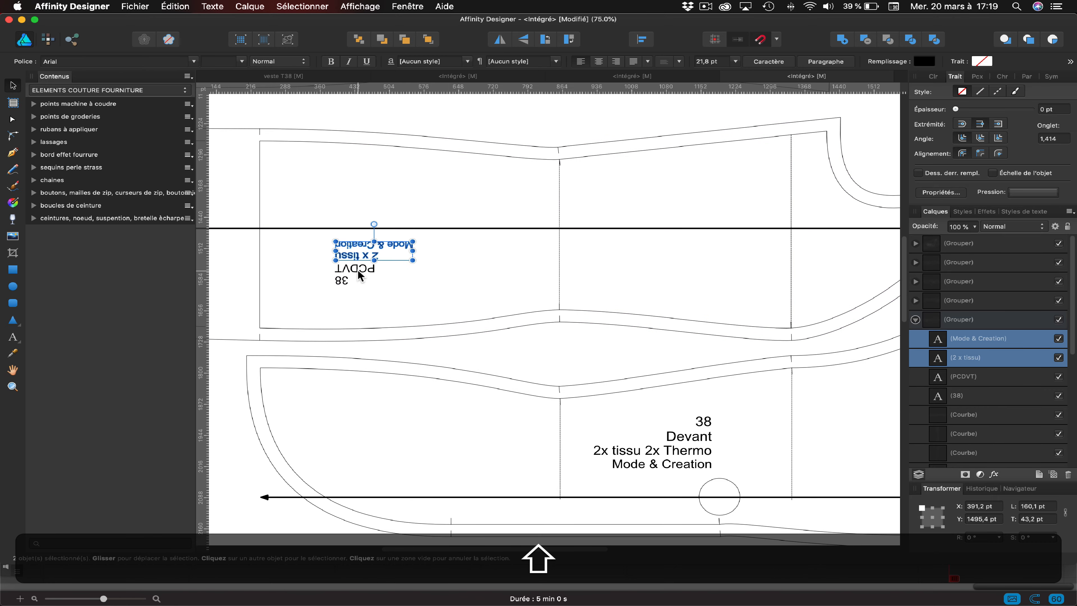
left_click(358, 271, "shift")
left_click(343, 281, "shift")
left_click(523, 41)
left_click(500, 39)
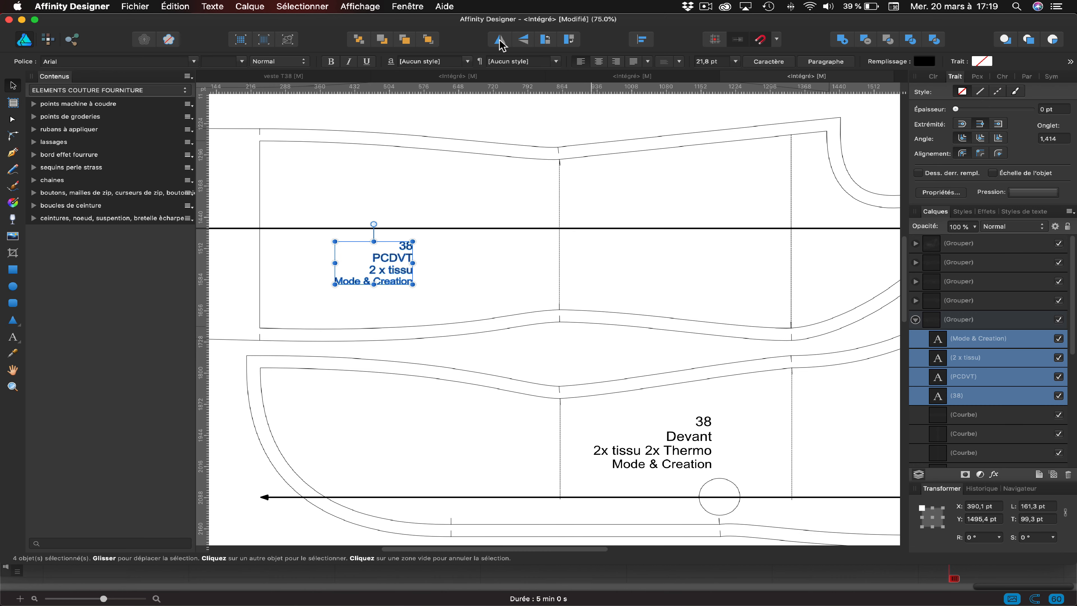
- Left-align the four PCDVT label lines with each other, relative to the selection bounds
left_click(640, 40)
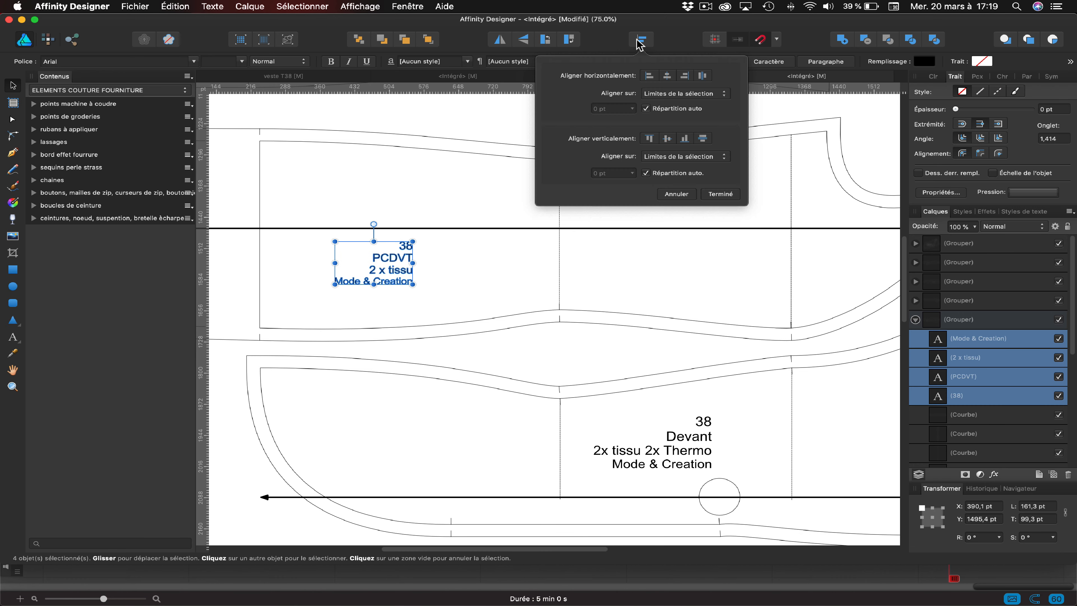
left_click(649, 76)
left_click(721, 194)
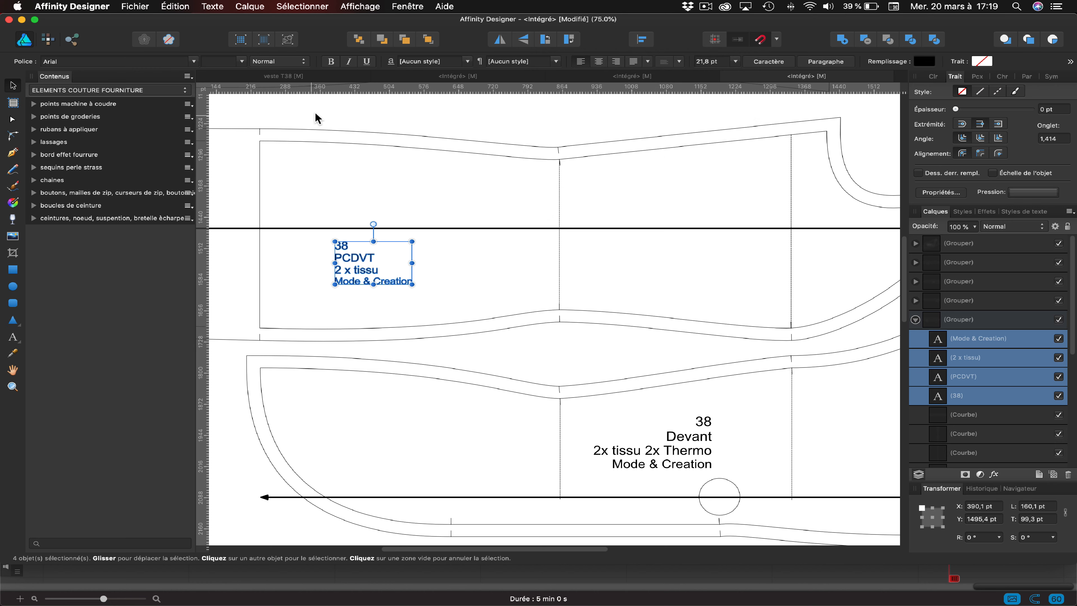
left_click(324, 111)
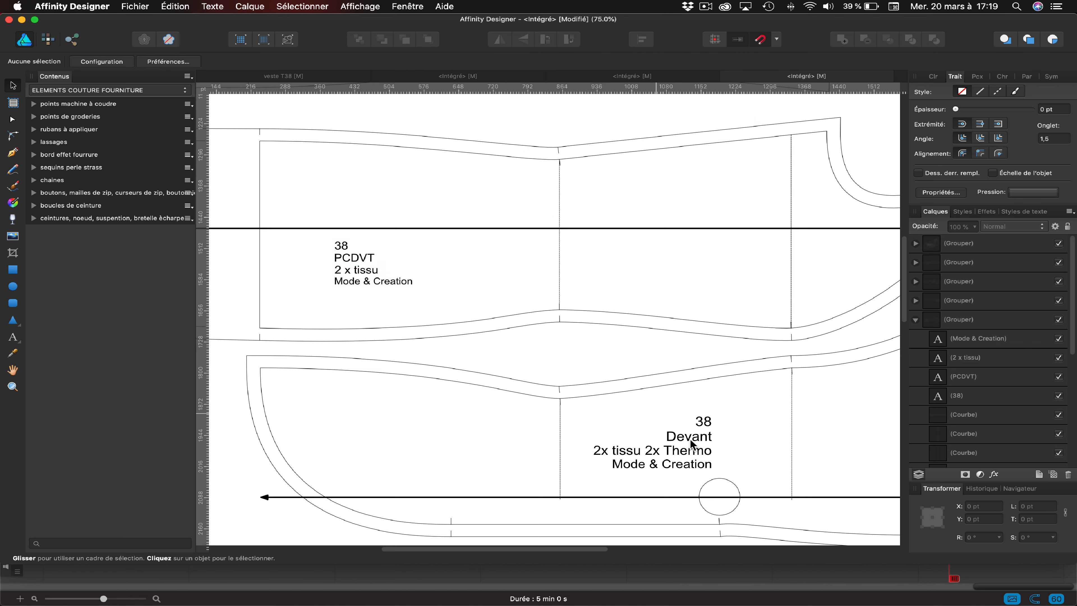
- Left-align the four label lines inside the Devant piece's nested group, from 38 down to Mode & Creation
double_click(707, 420)
double_click(705, 419)
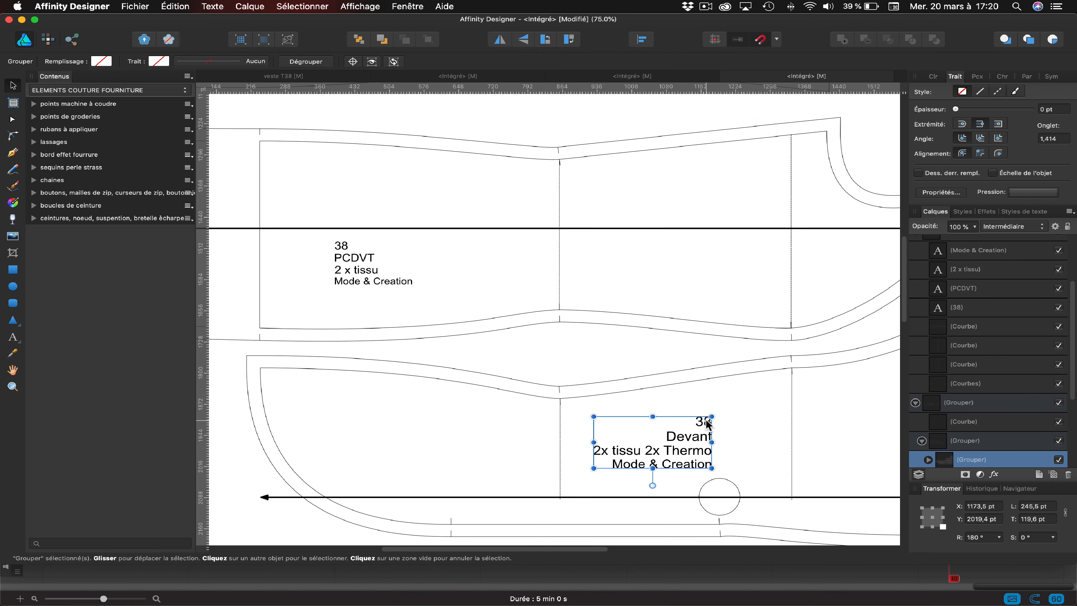
double_click(706, 423)
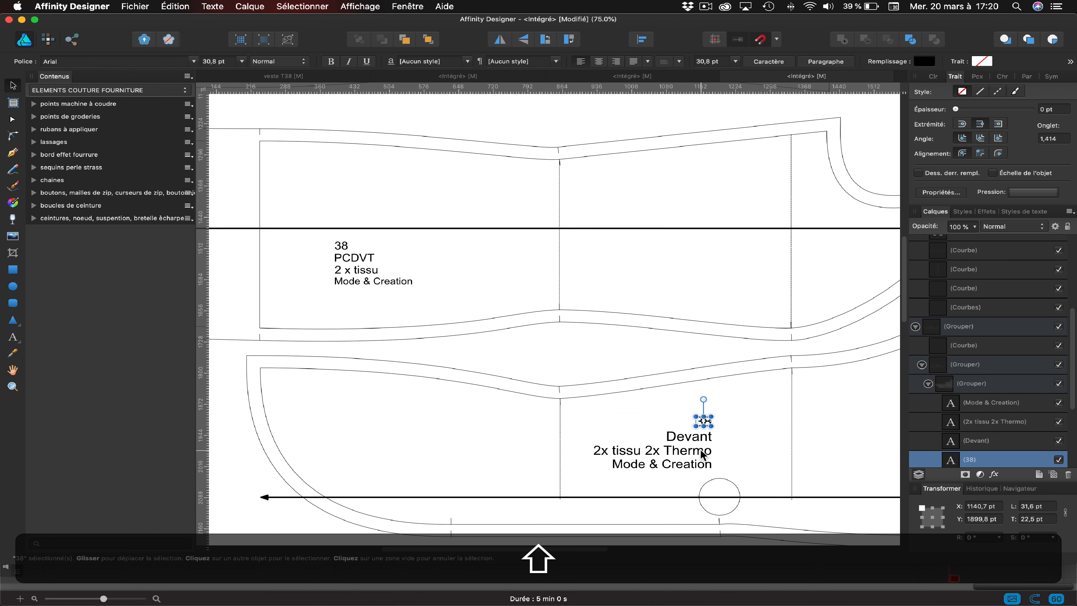
left_click(702, 437, "shift")
left_click(702, 451, "shift")
left_click(703, 465, "shift")
left_click(642, 39)
left_click(649, 76)
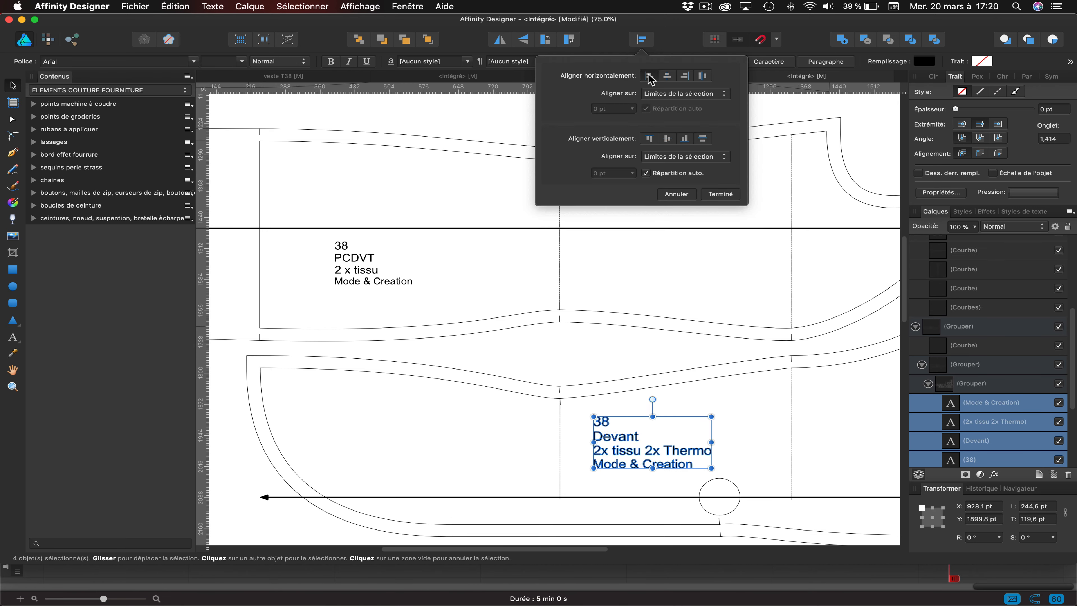
left_click(712, 196)
- Flip the three 38 PCDS label lines horizontally and vertically so they read upright, and left-align them
scroll(446, 261, "up", 5)
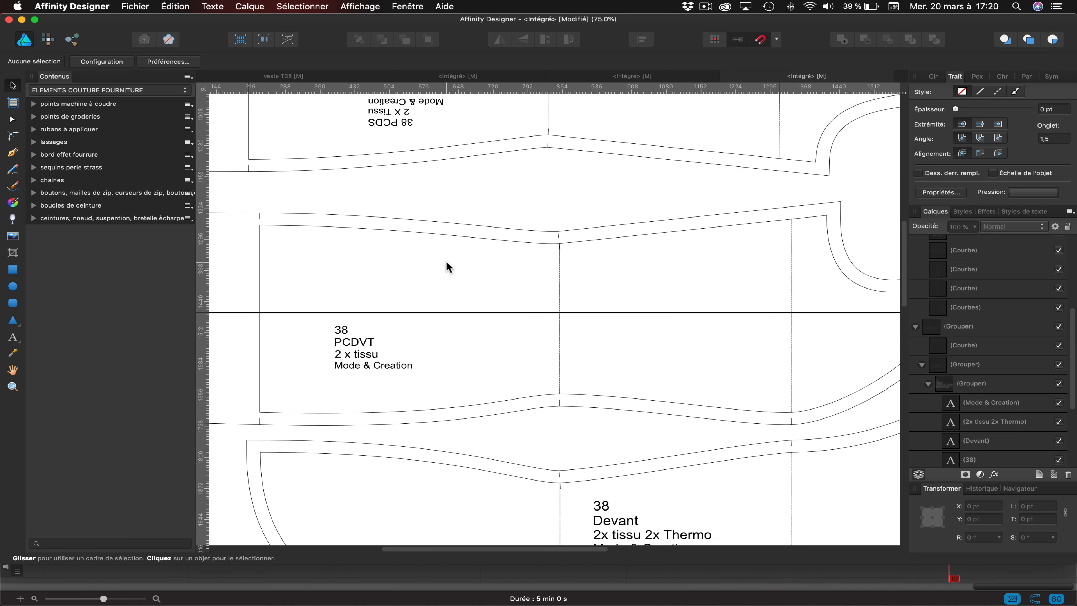
left_click(437, 221)
left_click(401, 229, "shift")
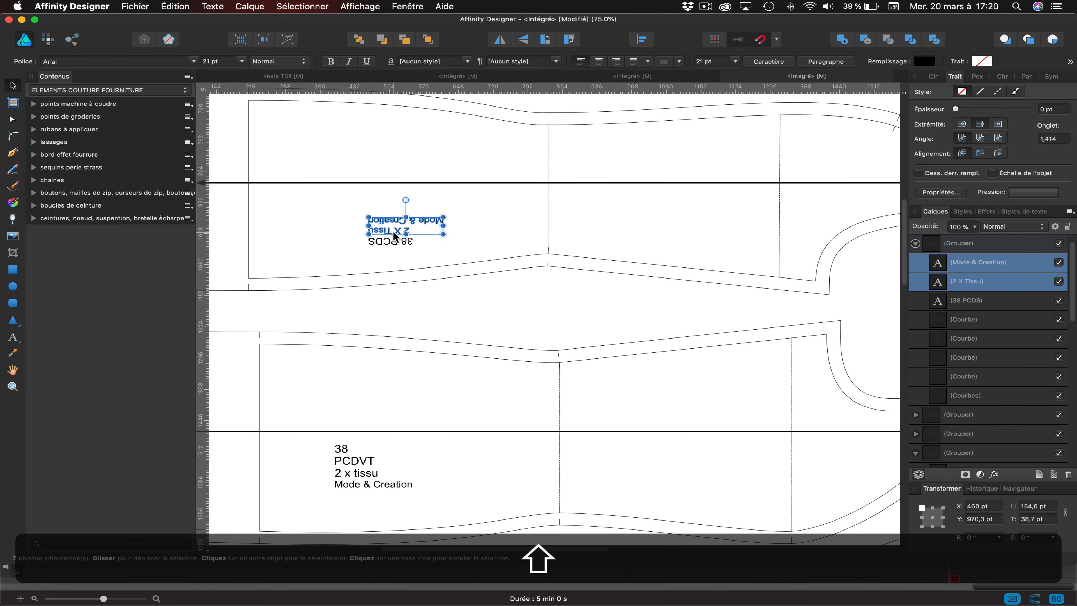
left_click(396, 241, "shift")
left_click(642, 39)
left_click(649, 76)
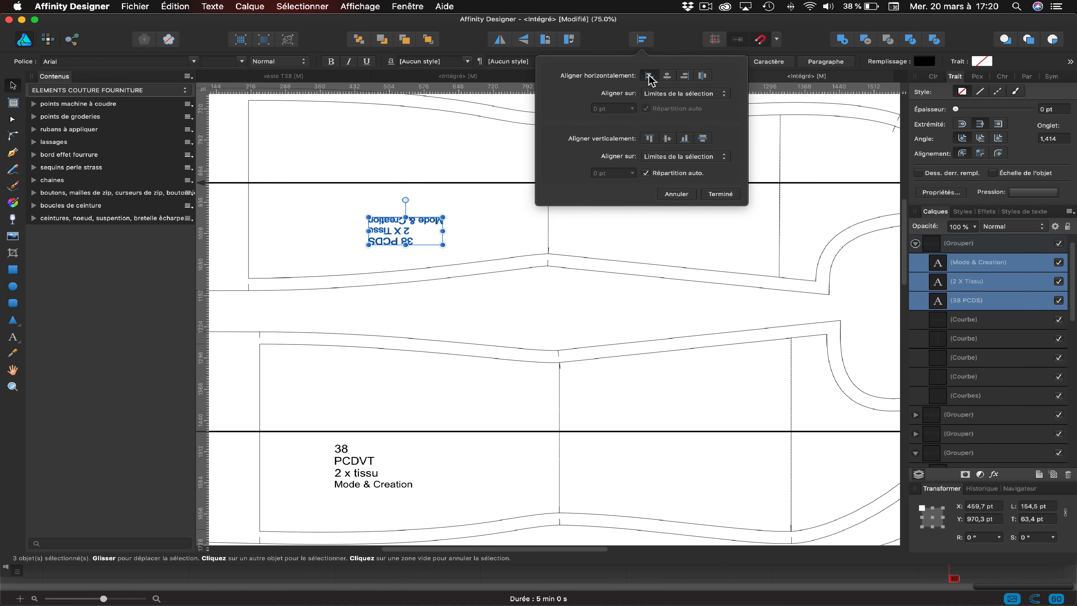
left_click(502, 41)
left_click(522, 41)
left_click(645, 41)
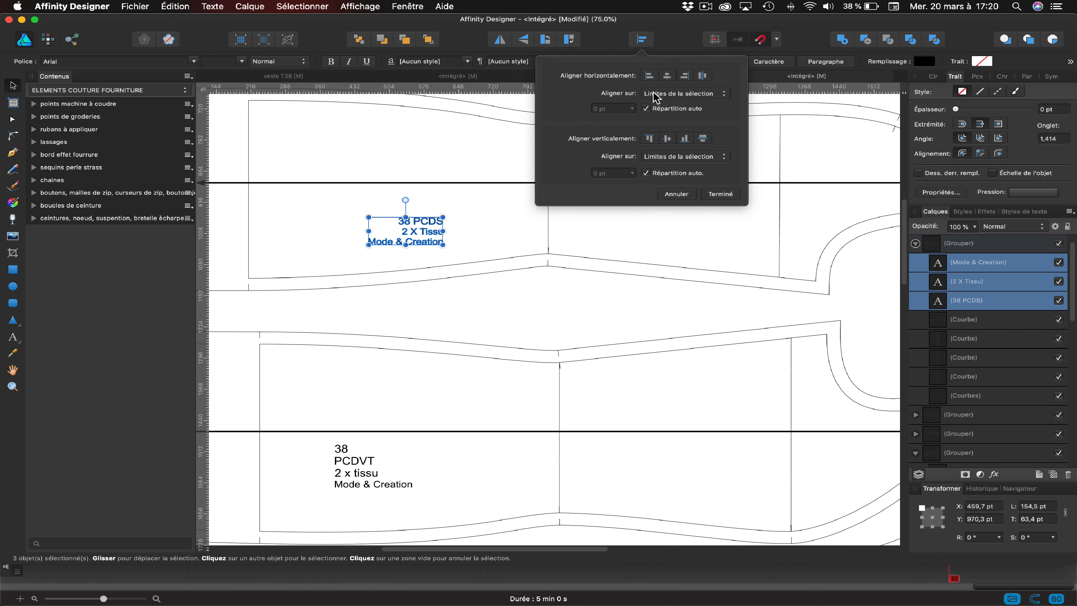
left_click(649, 77)
left_click(480, 144)
- Flip the three 38 Dos label lines horizontally and vertically so they read upright, and left-align them
scroll(480, 144, "up", 6)
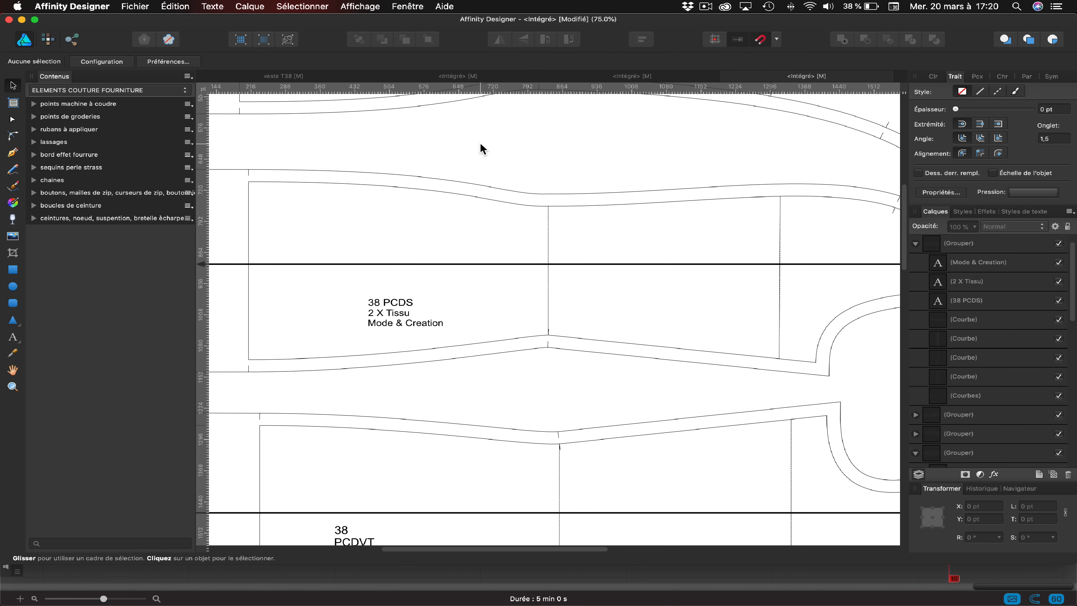
scroll(371, 483, "right", 15)
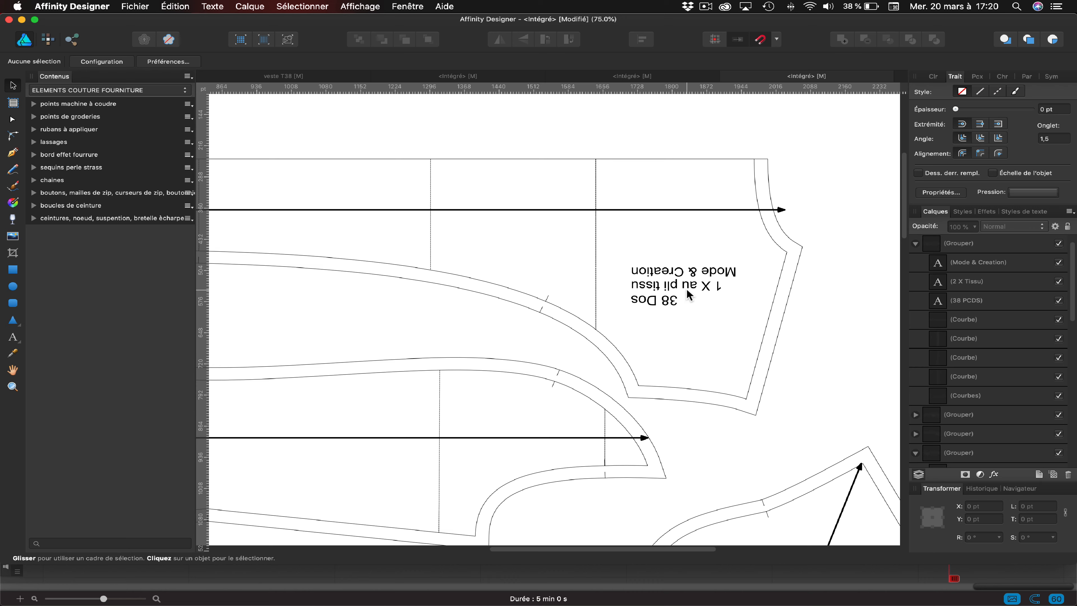
left_click(686, 272)
left_click(689, 294, "shift")
left_click(669, 300, "shift")
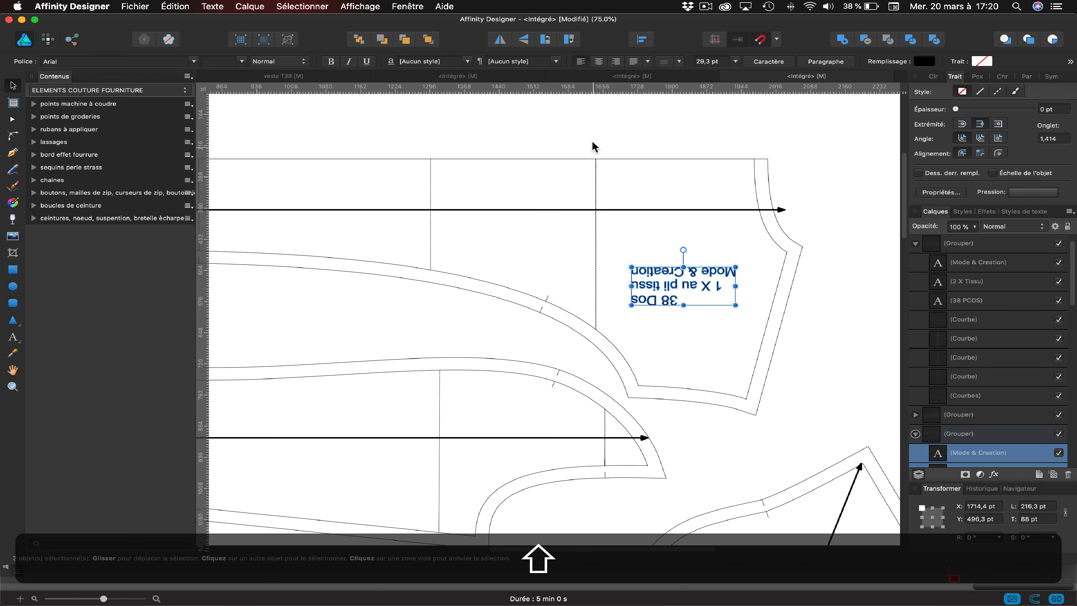
left_click(500, 39)
left_click(524, 40)
left_click(643, 40)
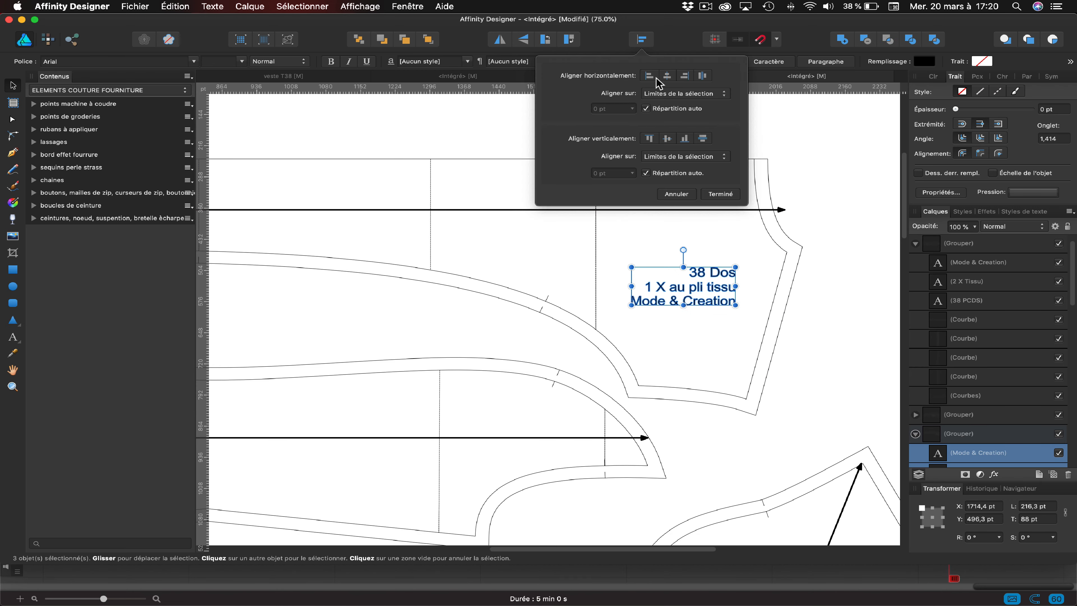
left_click(651, 77)
left_click(836, 167)
- Flip the three 38 Dessous col label lines horizontally and vertically so they read upright, and left-align them
scroll(816, 354, "down", 5)
double_click(762, 338)
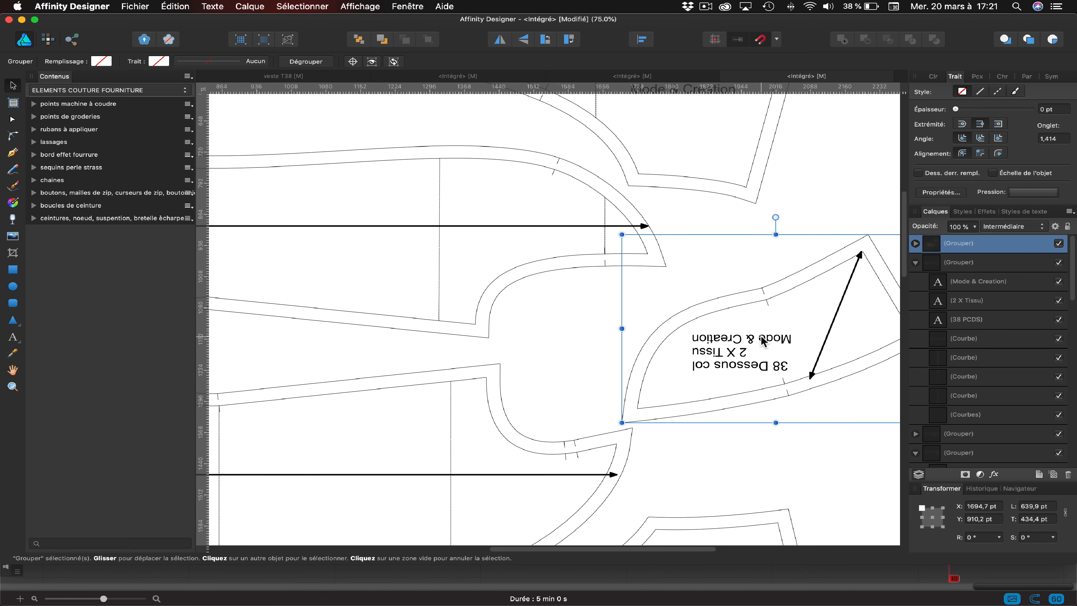
left_click(739, 353, "shift")
left_click(740, 372, "shift")
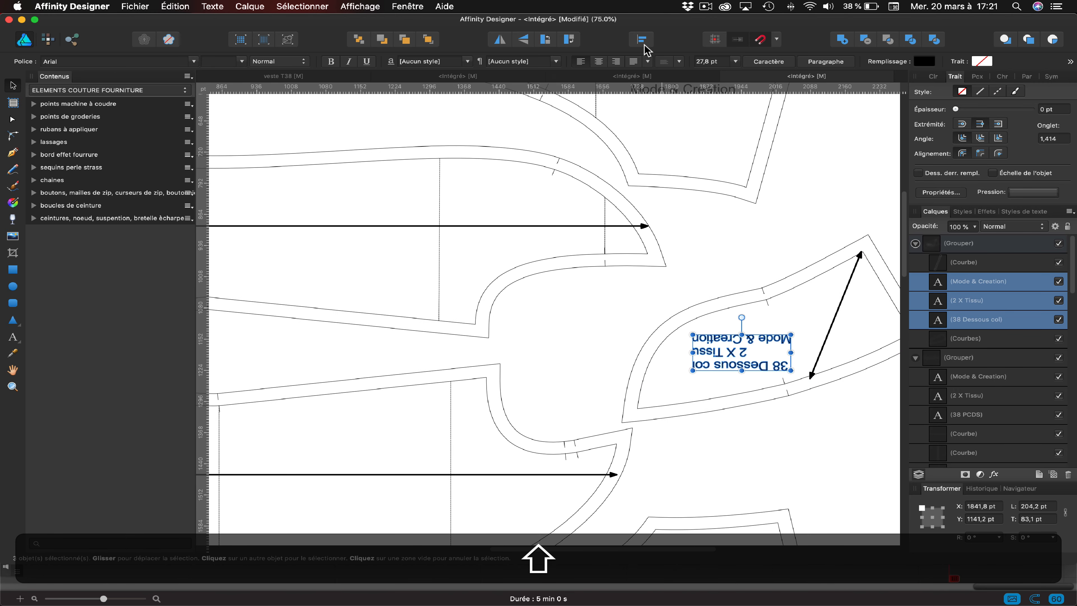
left_click(499, 39)
left_click(523, 40)
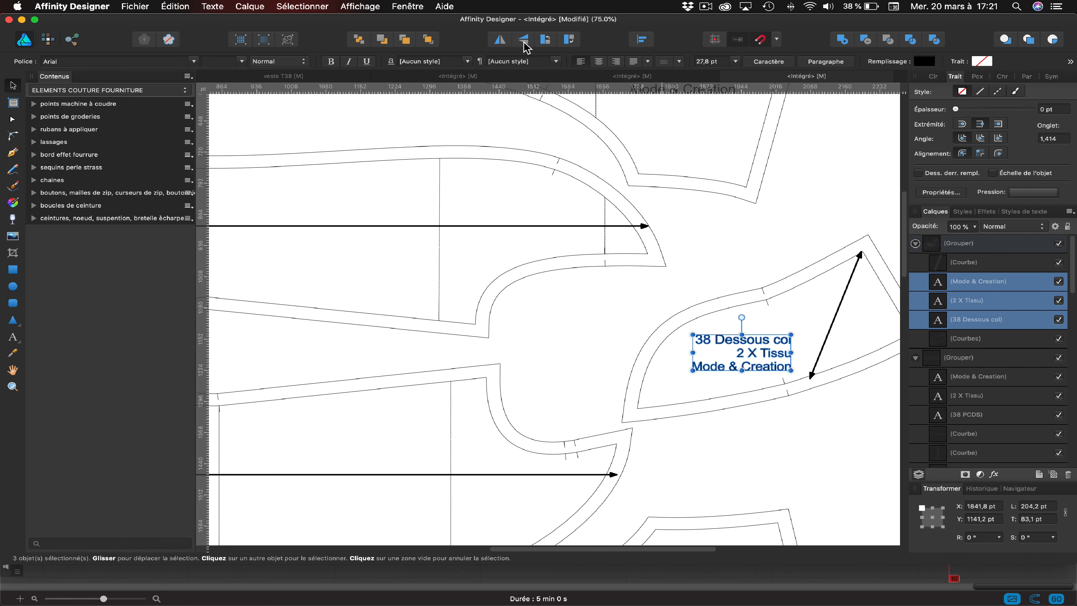
left_click(641, 40)
left_click(650, 80)
left_click(809, 198)
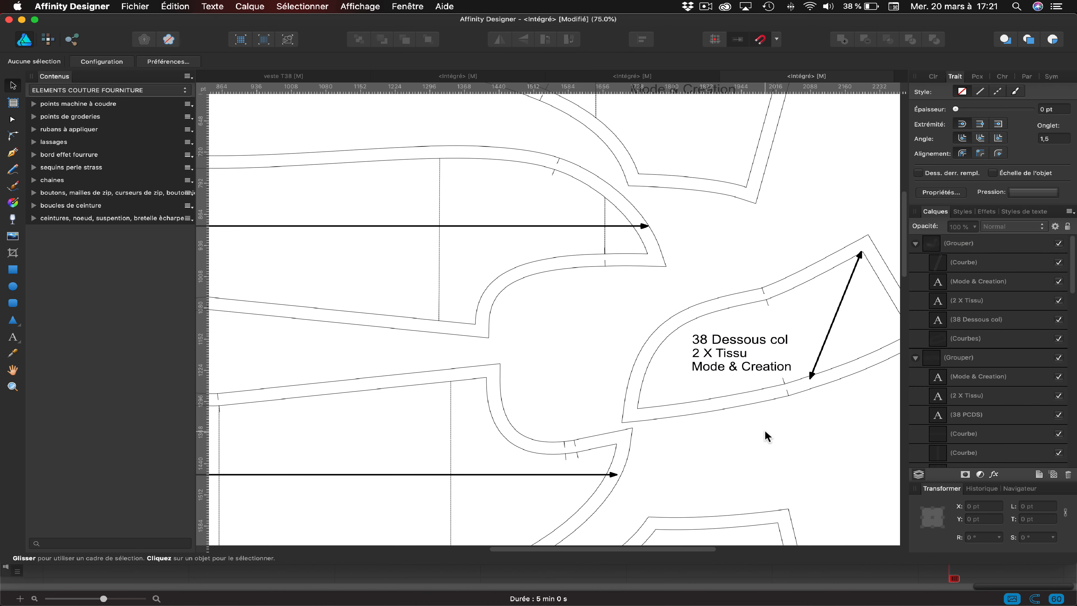
- Select the whole 38 Dessous col piece as a group
scroll(765, 430, "down", 2)
scroll(559, 501, "right", 5)
left_click(421, 414)
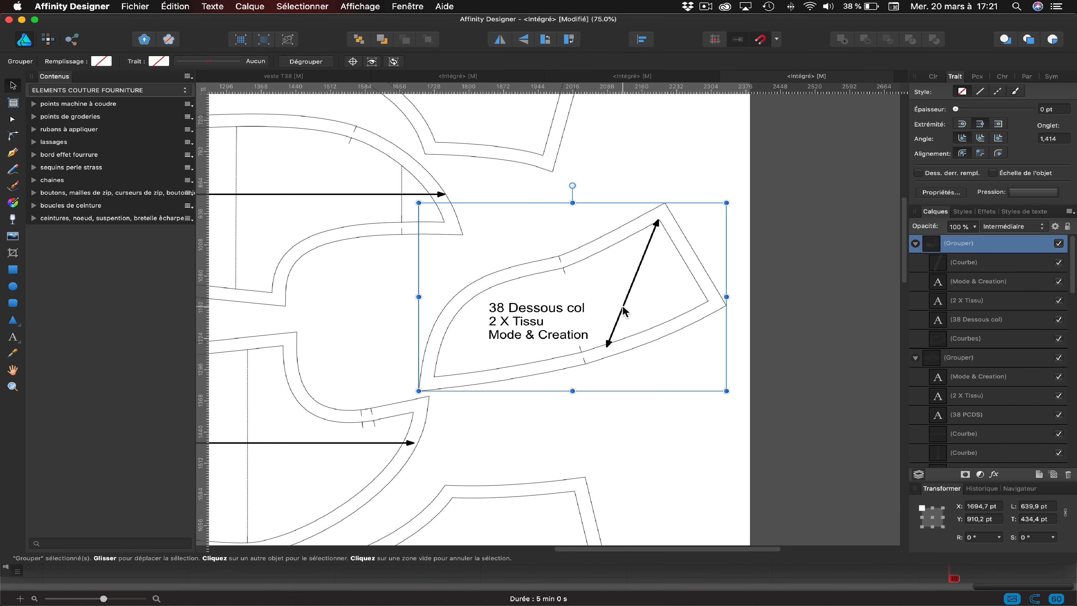
left_click_drag(570, 181, 513, 276)
key("shift")
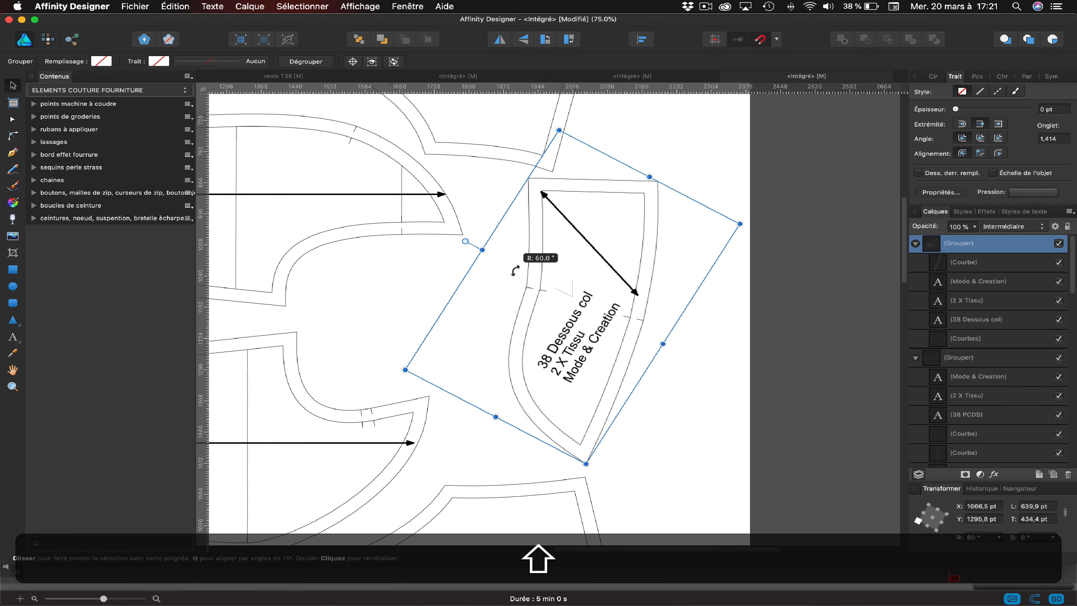
key("super+z")
- Rotate the 38 Dessous col piece to 110.6° so its grain line runs horizontally, and move it slightly down
key("shift")
left_click_drag(572, 186, 422, 355)
left_click_drag(550, 275, 552, 315)
left_click_drag(453, 386, 453, 401)
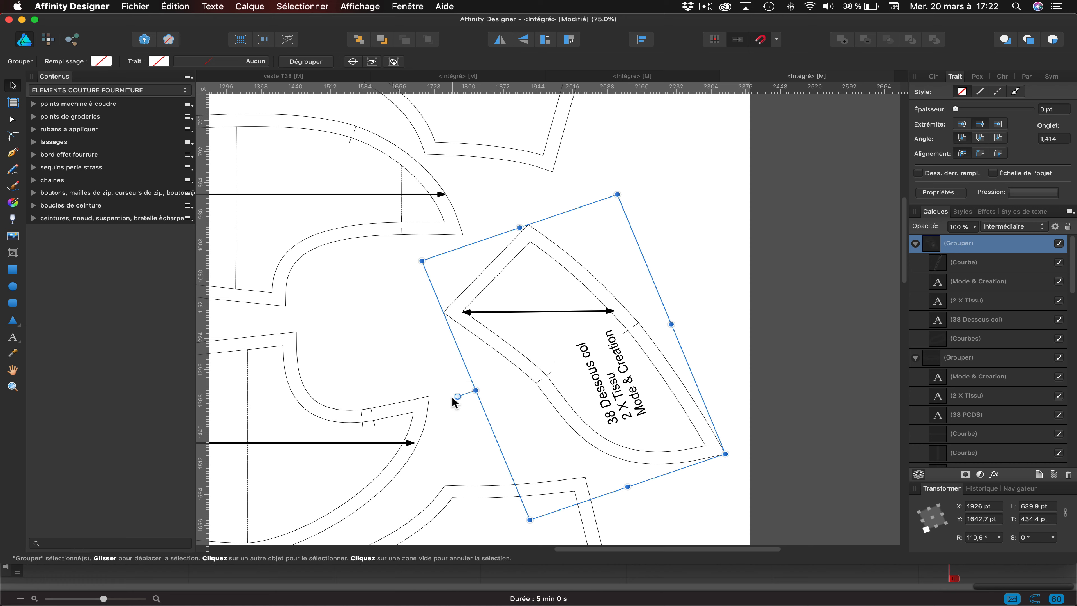
- Rotate the three 38 Dessous col label lines together to about -106.7° so they read nearly horizontally inside the piece
double_click(587, 357)
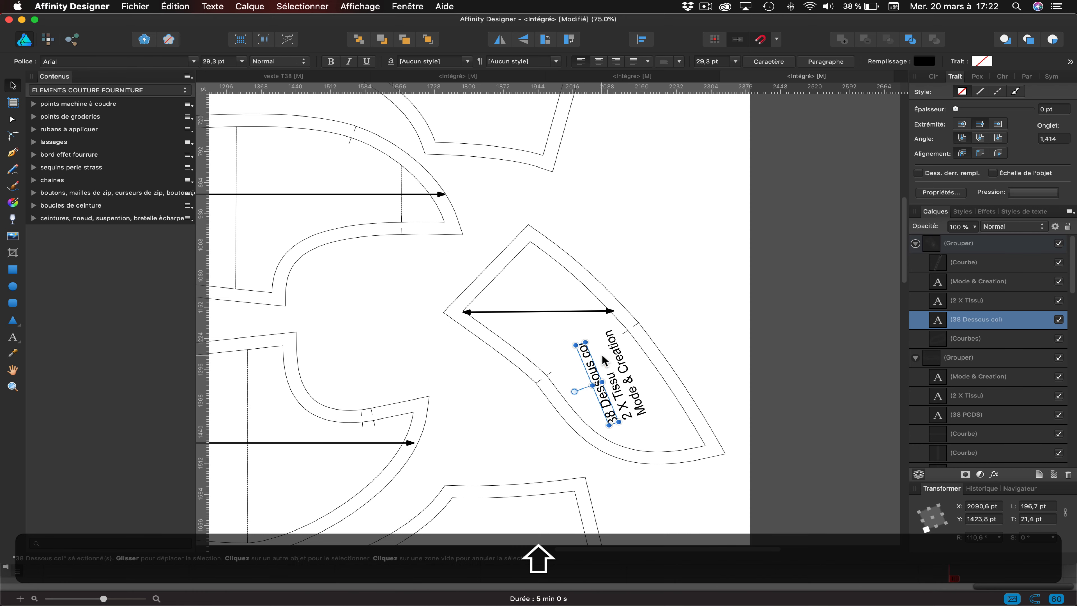
left_click(613, 385, "shift")
left_click(623, 371, "shift")
left_click_drag(617, 303, 667, 392)
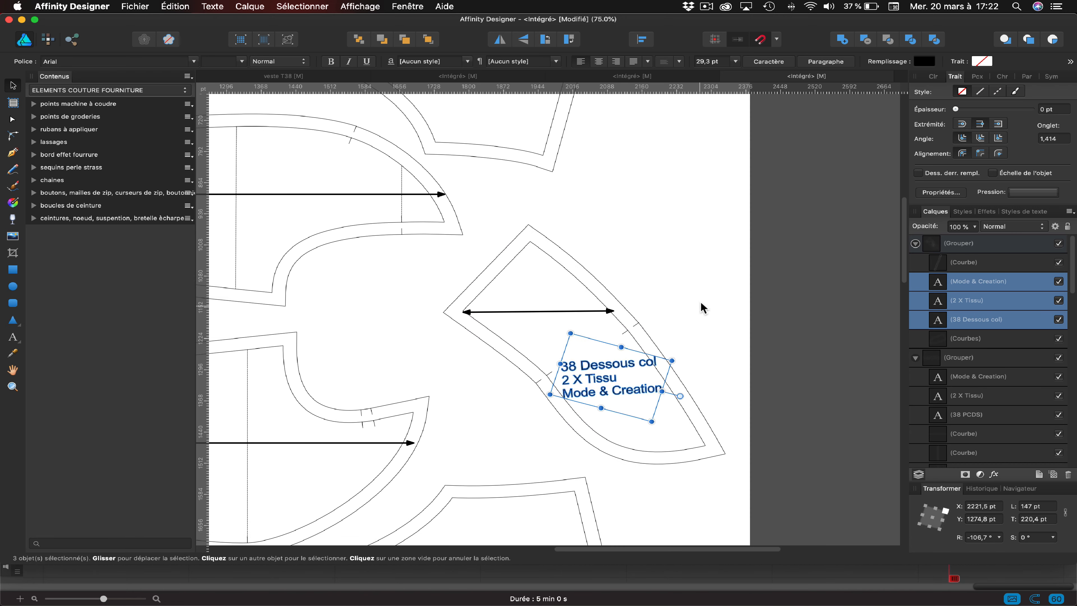
left_click(711, 287)
- Rotate the whole 38 Dessus de manche piece to 2.9° so its grain line runs horizontally
scroll(710, 280, "down", 5)
scroll(709, 281, "down", 1)
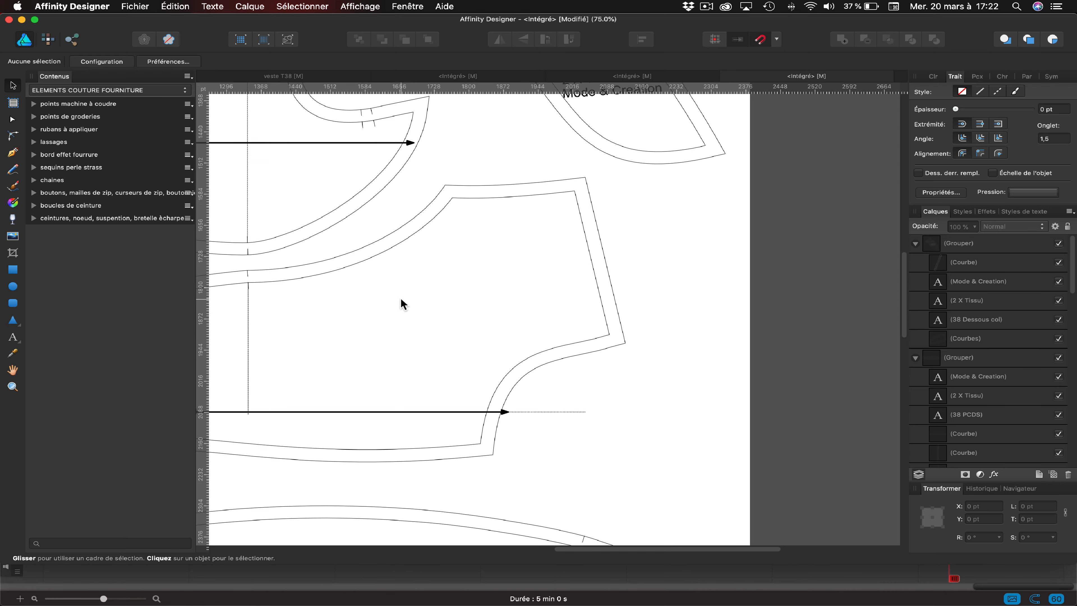
key("super+0")
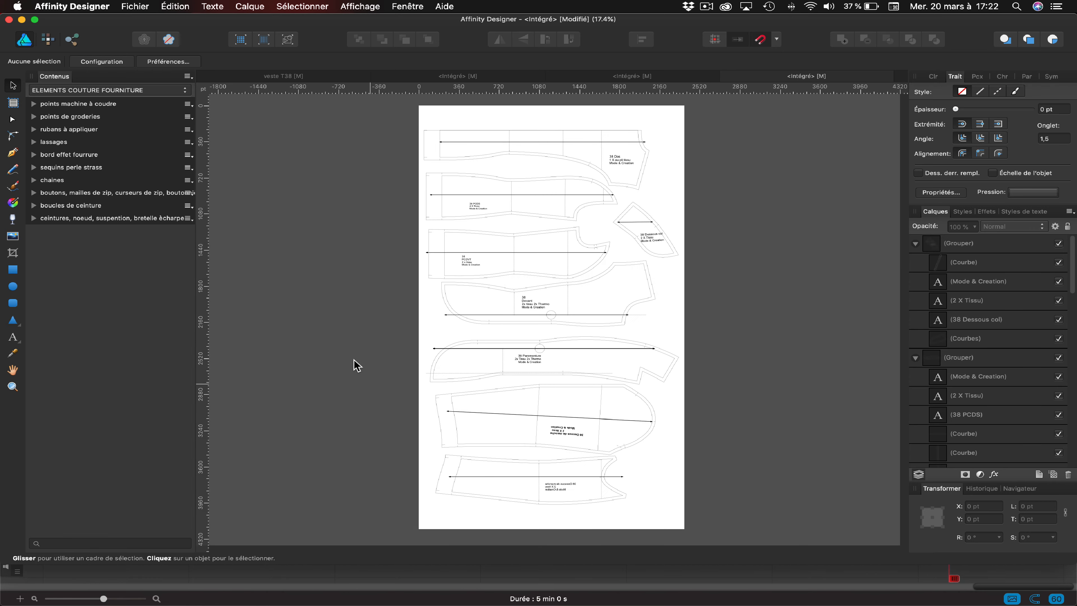
key("z")
left_click_drag(505, 404, 629, 472)
key("space")
left_click_drag(607, 493, 619, 374)
key("v")
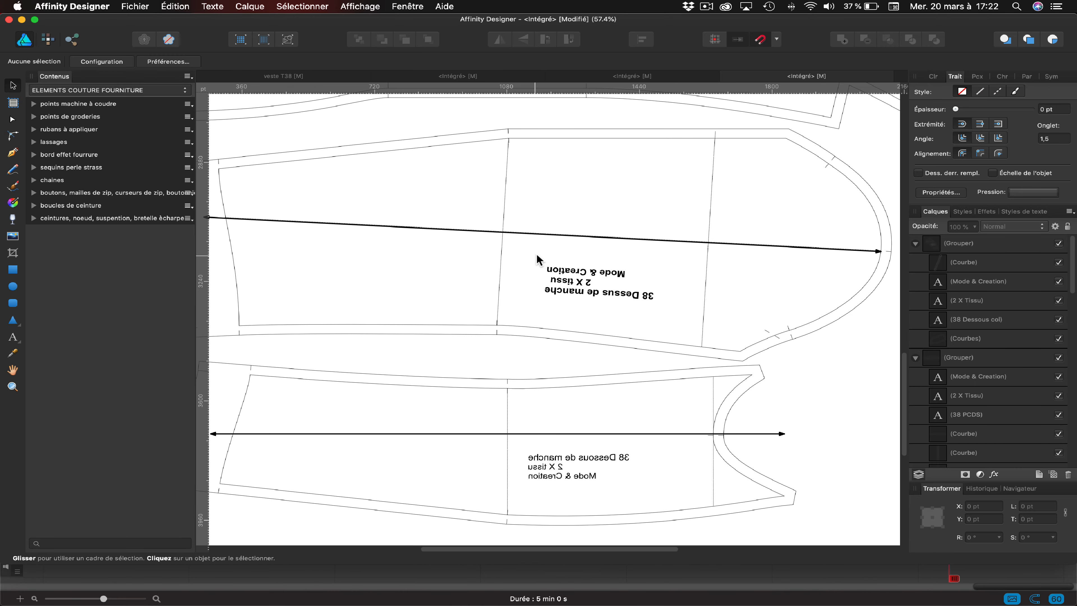
left_click(531, 238)
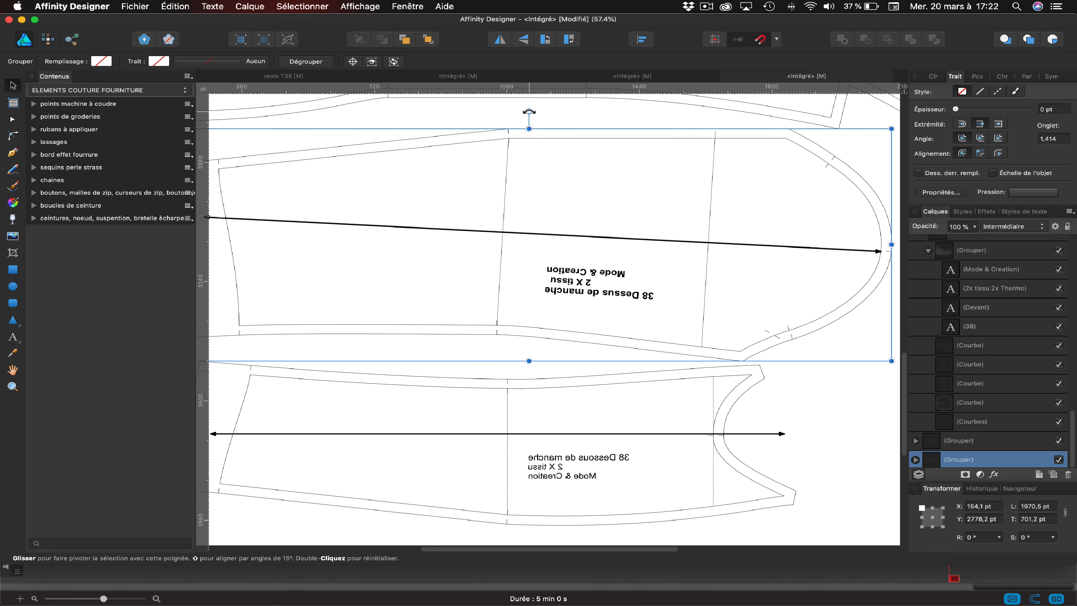
left_click_drag(529, 111, 521, 112)
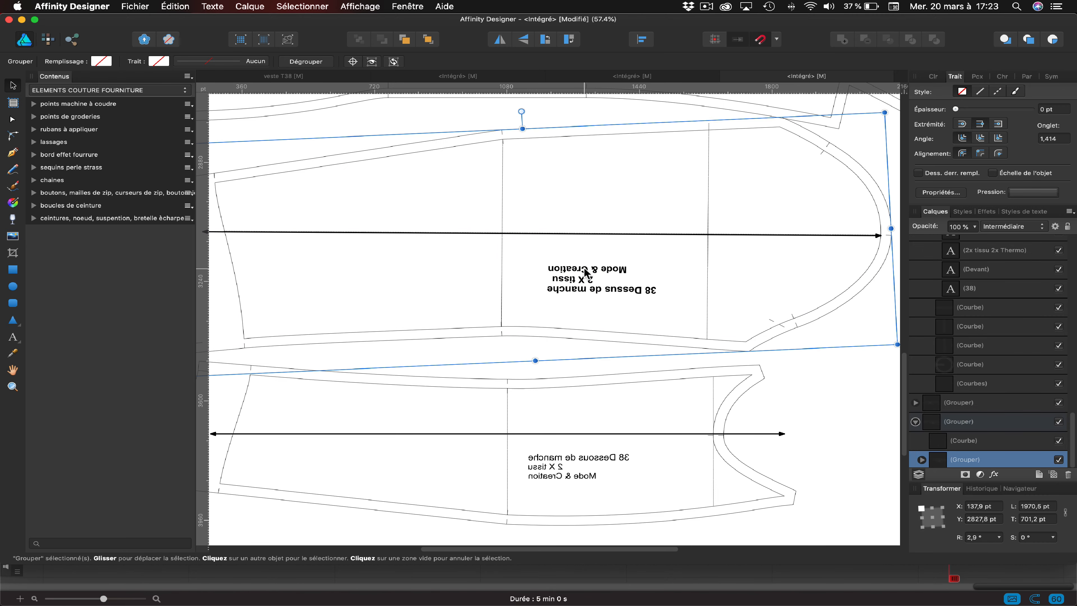
- Flip the three 38 Dessus de manche label lines horizontally and vertically so they read upright, and open the alignment options
double_click(586, 272)
left_click(580, 280, "shift")
left_click(579, 290, "shift")
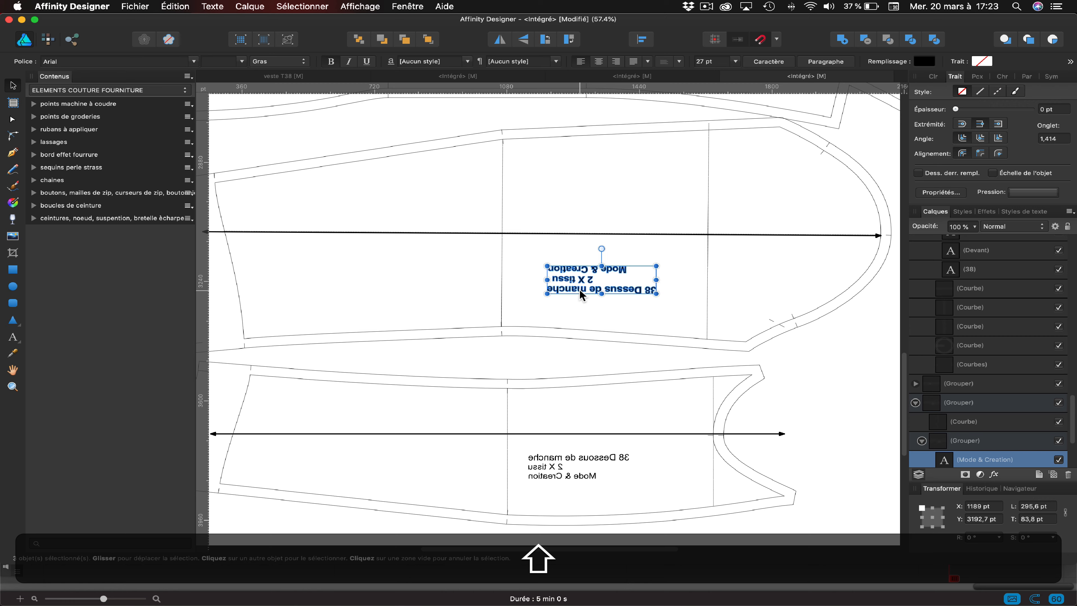
left_click(523, 40)
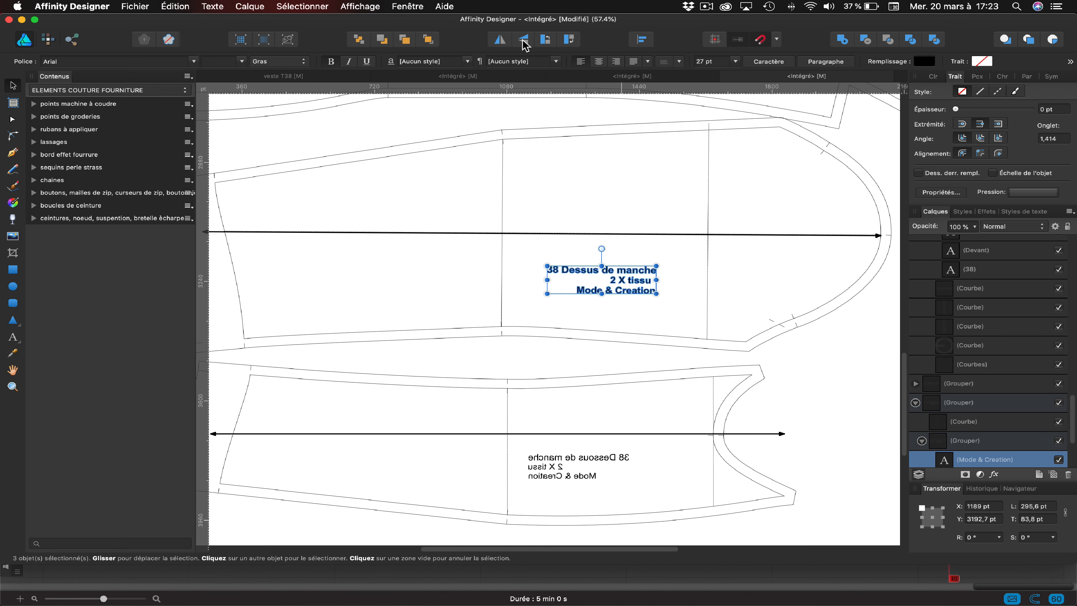
left_click(642, 39)
left_click(648, 76)
key("super+g")
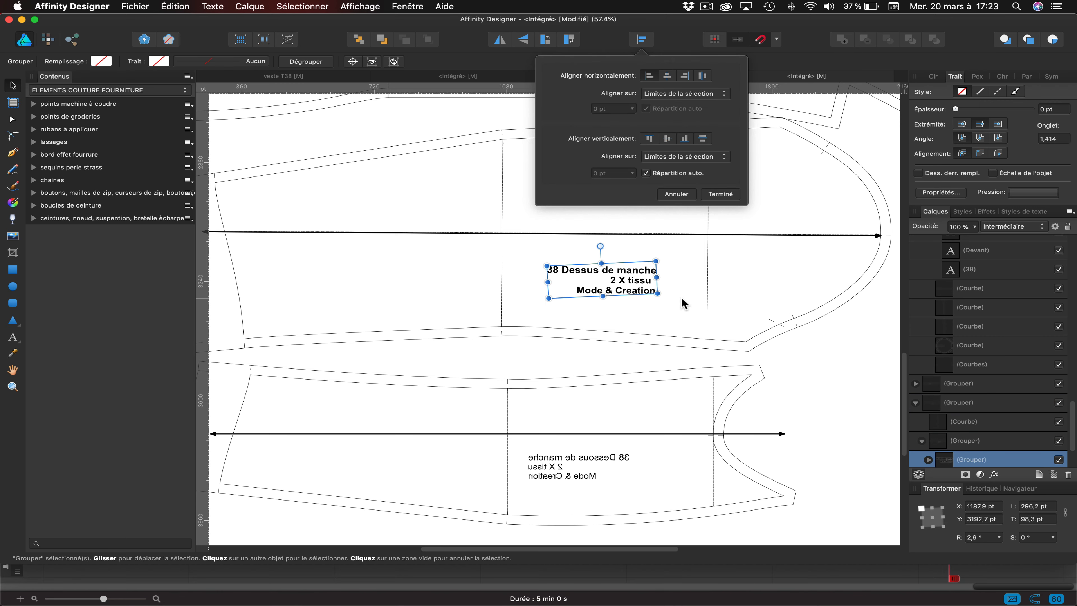
left_click(649, 76)
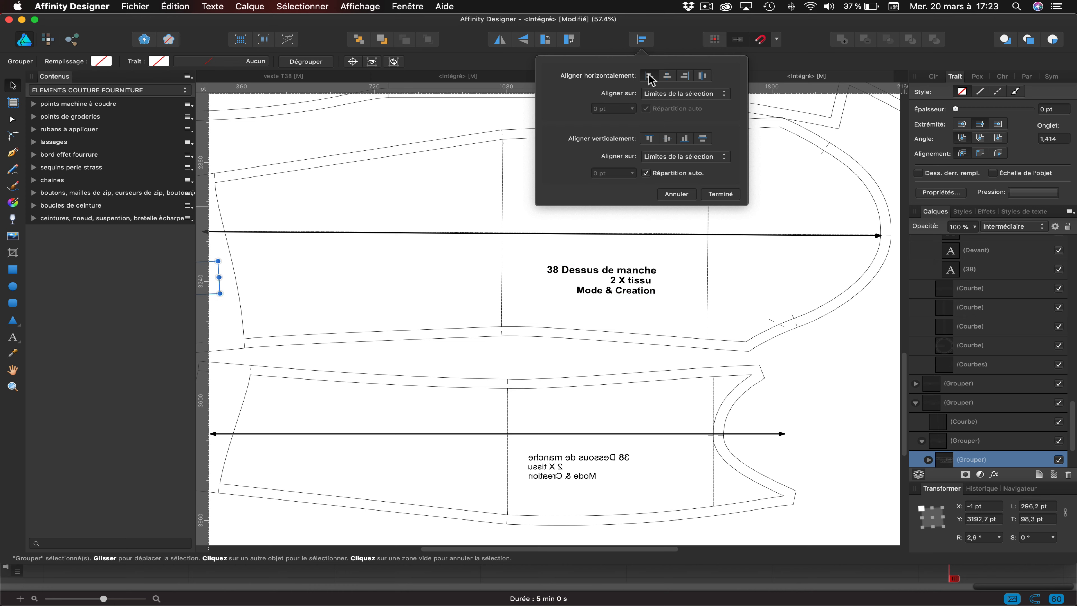
key("super+z")
key("super+z")
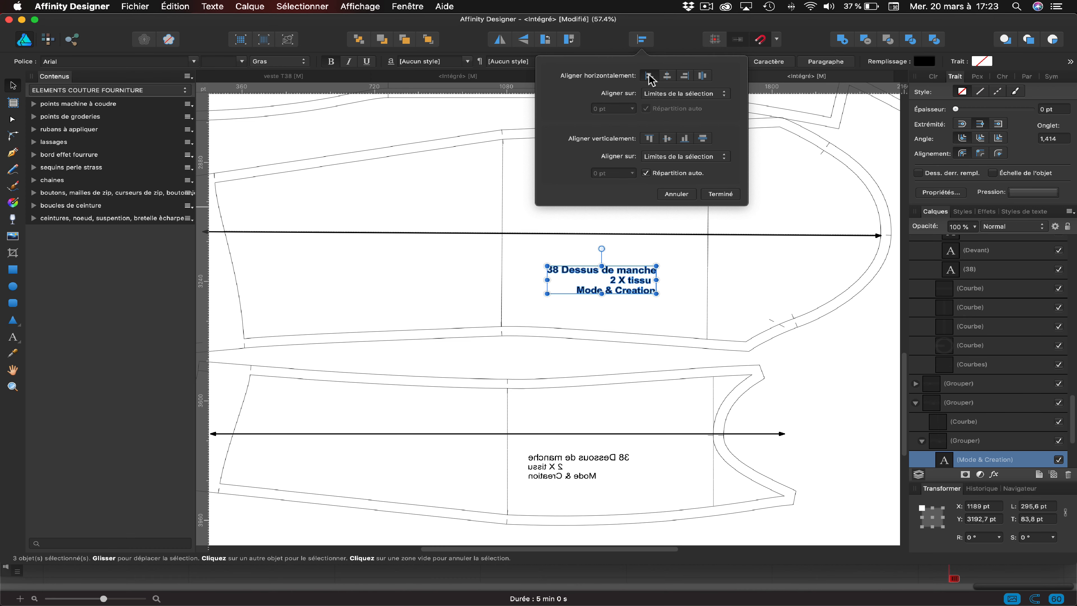
- Left-align the three 38 Dessus de manche label lines, using Sélection initiale as the horizontal alignment reference
left_click(660, 97)
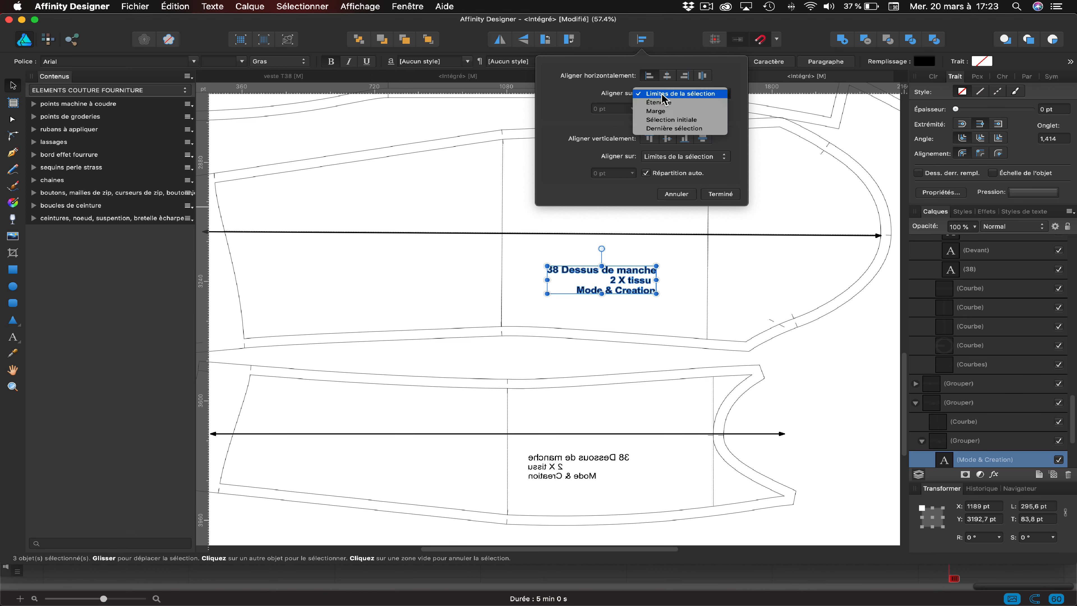
left_click(685, 120)
left_click(844, 356)
- Flip the three 38 Dessous de manche label lines horizontally and vertically so they read upright, and open the alignment options
scroll(834, 356, "down", 5)
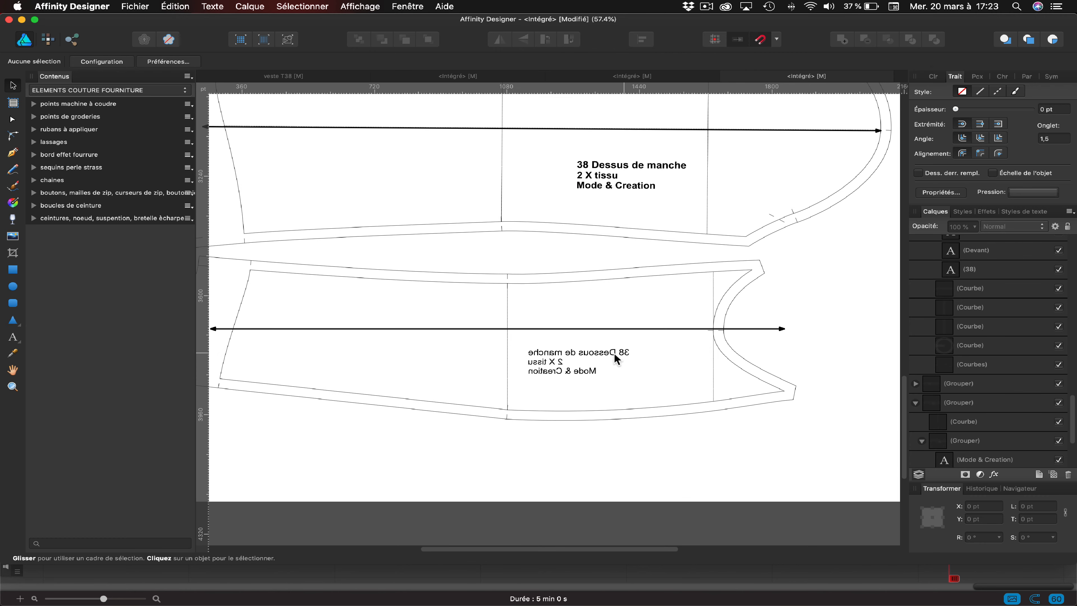
left_click(591, 356)
left_click(546, 361, "shift")
left_click(564, 371, "shift")
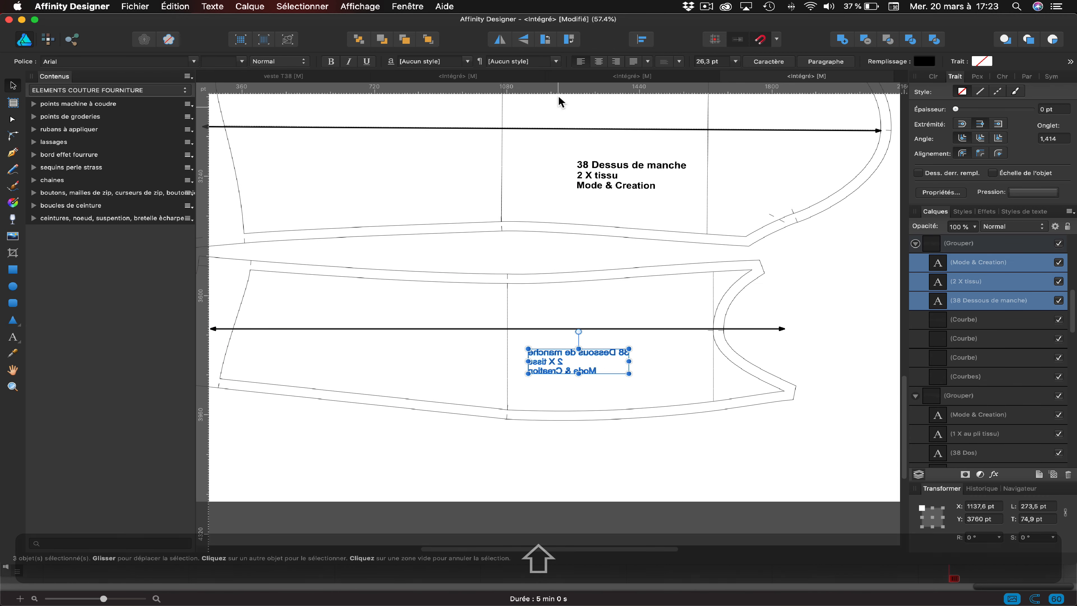
left_click(500, 41)
left_click(523, 39)
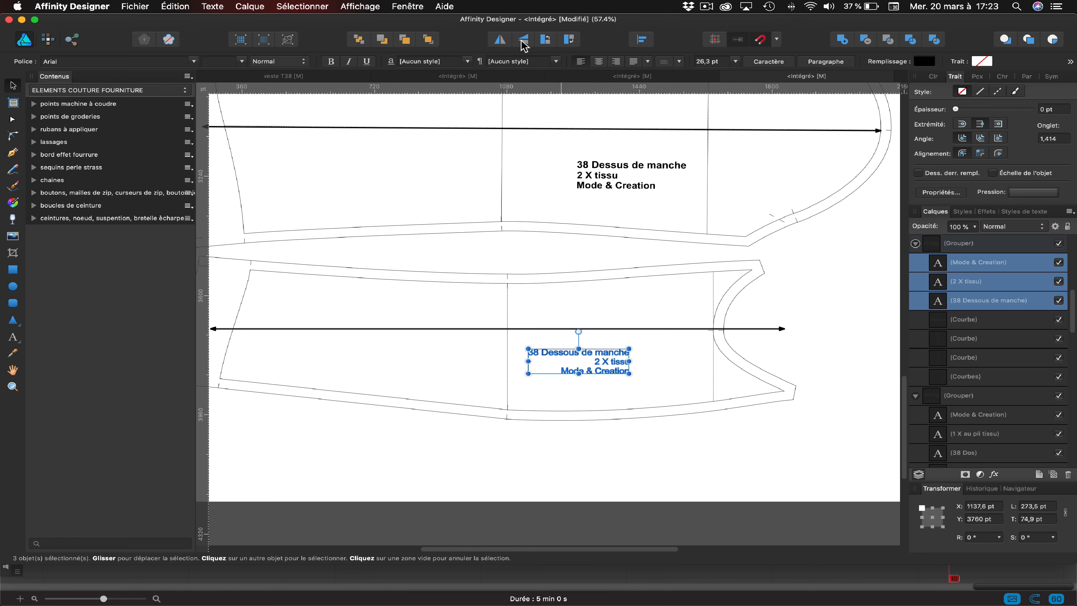
left_click(645, 42)
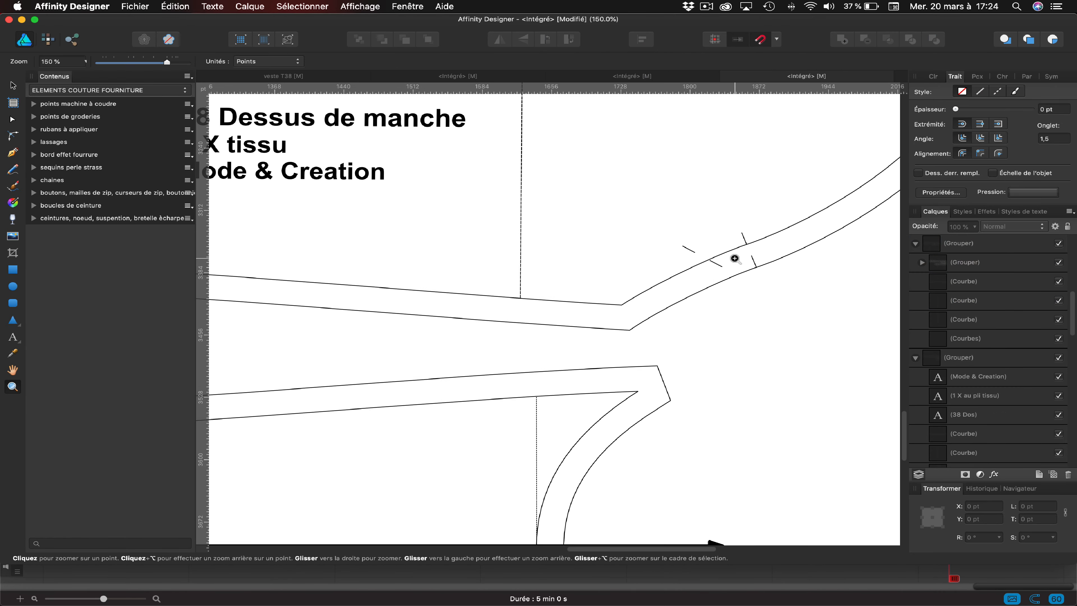
- Reposition the two misplaced notch marks on the 38 Dessus de manche sleeve cap so they sit square to its inner and outer outlines
left_click_drag(734, 258, 767, 336)
key("v")
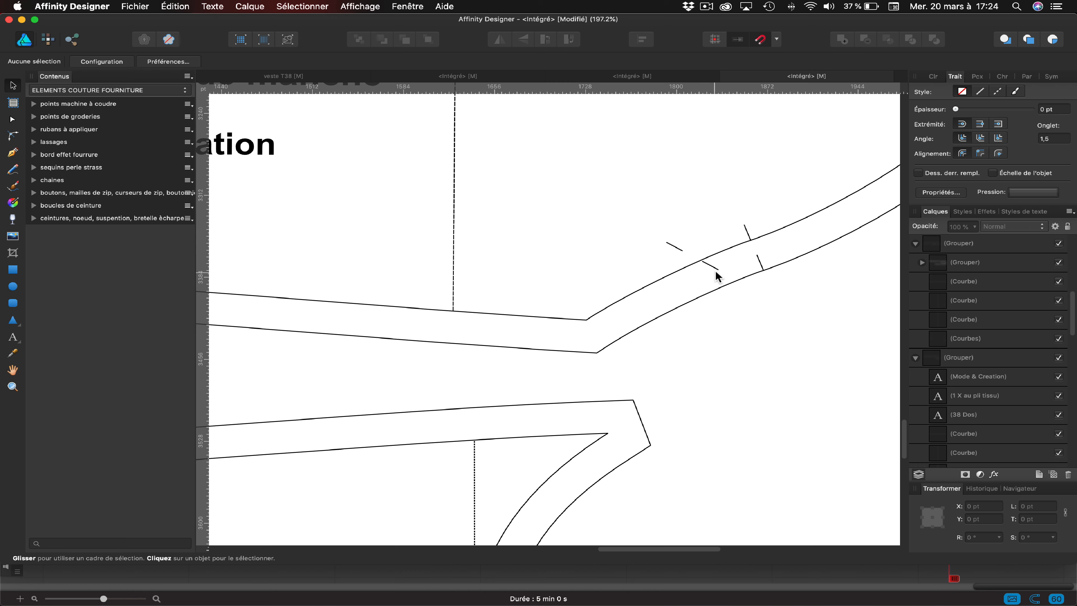
left_click(716, 276)
key("a")
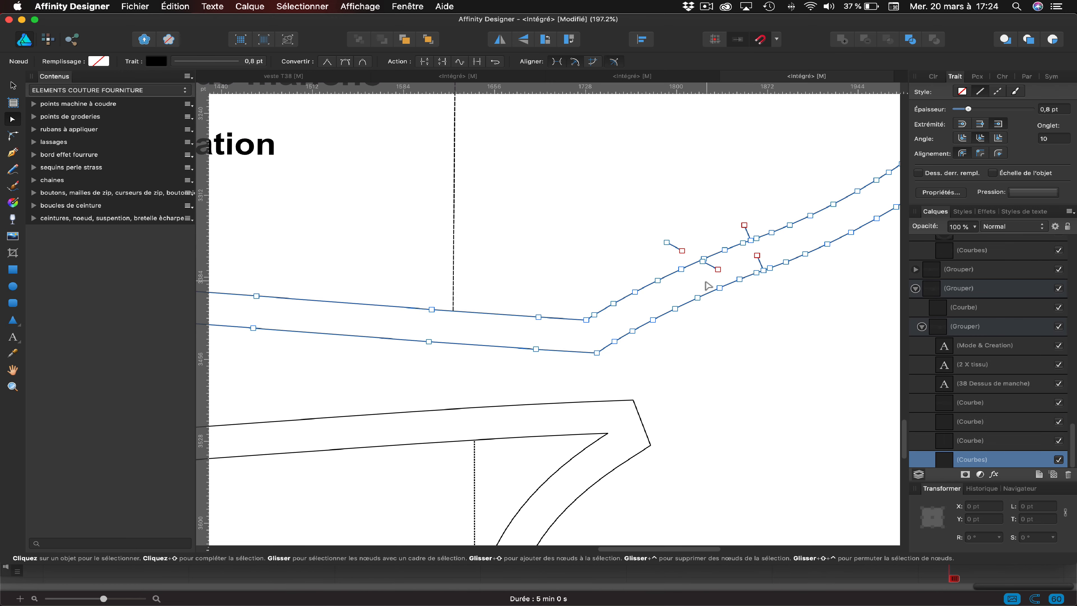
mouse_move(719, 285)
left_mouse_down()
mouse_move(707, 272)
mouse_move(721, 287)
left_mouse_up()
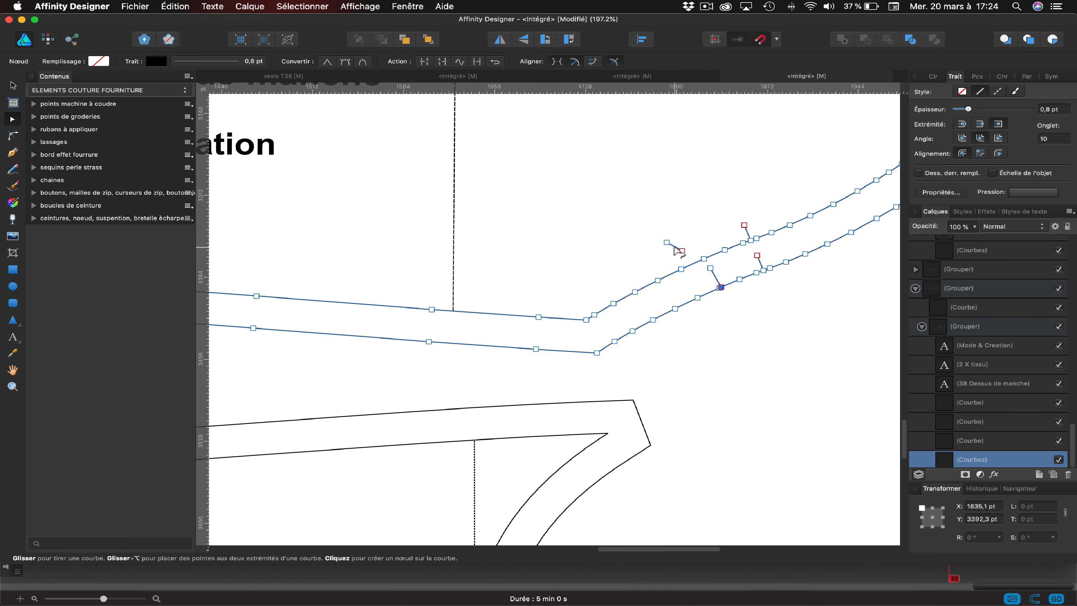
left_click_drag(654, 232, 691, 244)
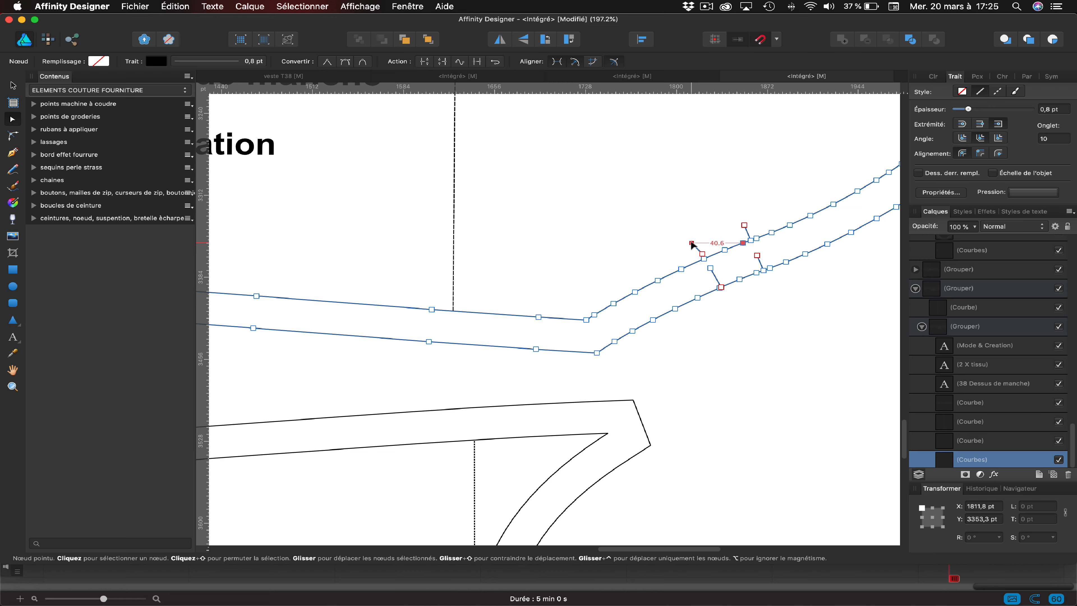
left_click(741, 330)
double_click(698, 245)
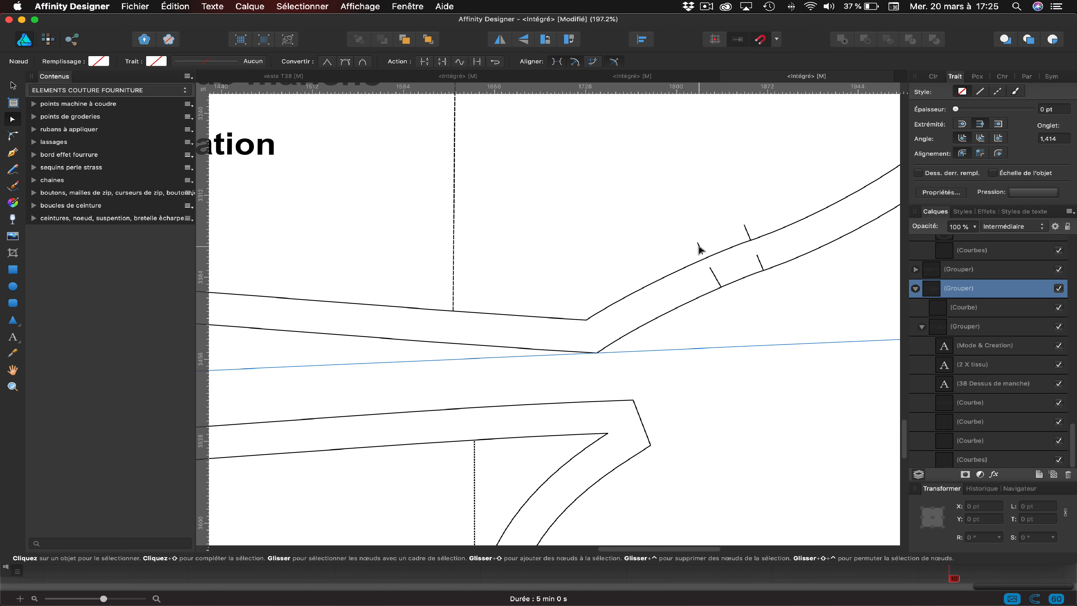
left_click(703, 258)
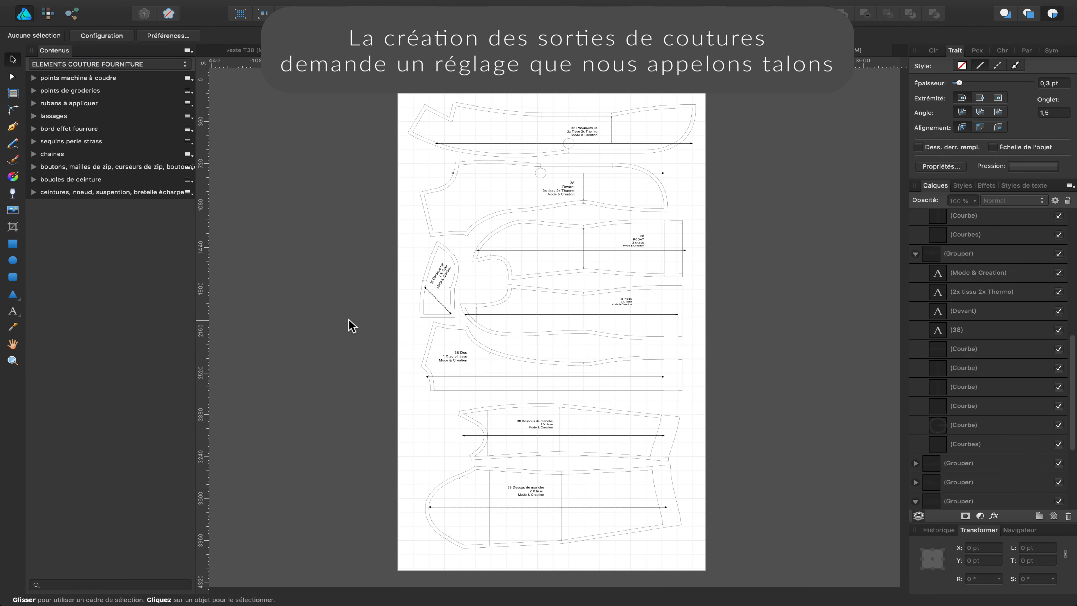
- Draw a rectangle about 42.1 × 42.1 pt over the pointed seam-allowance corner of the 38 PCDS piece, starting at the inner outline's corner
scroll(352, 326, "up", 5)
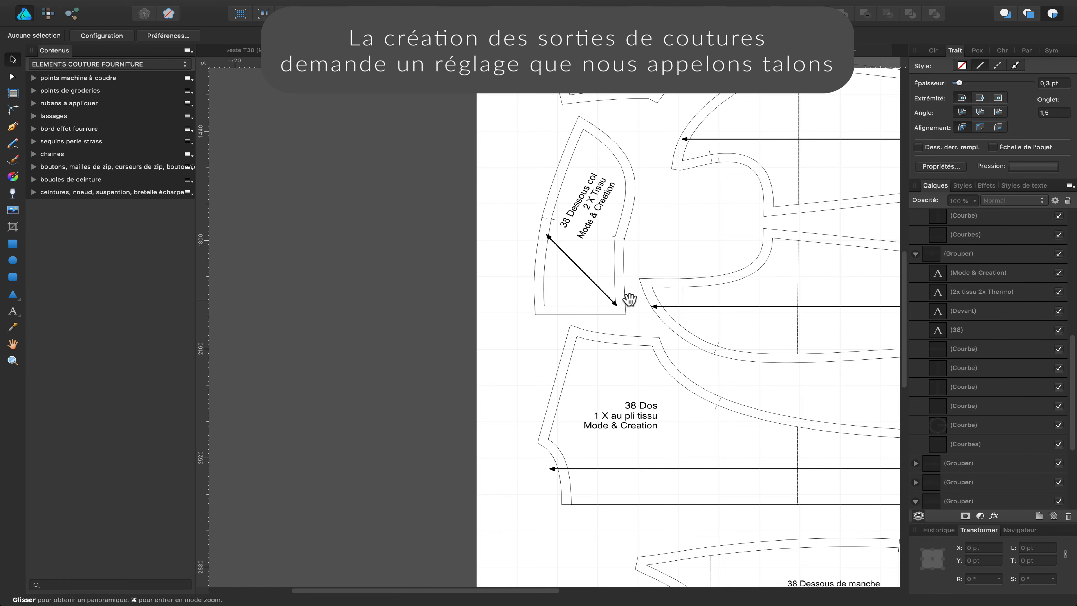
left_click_drag(630, 301, 375, 371)
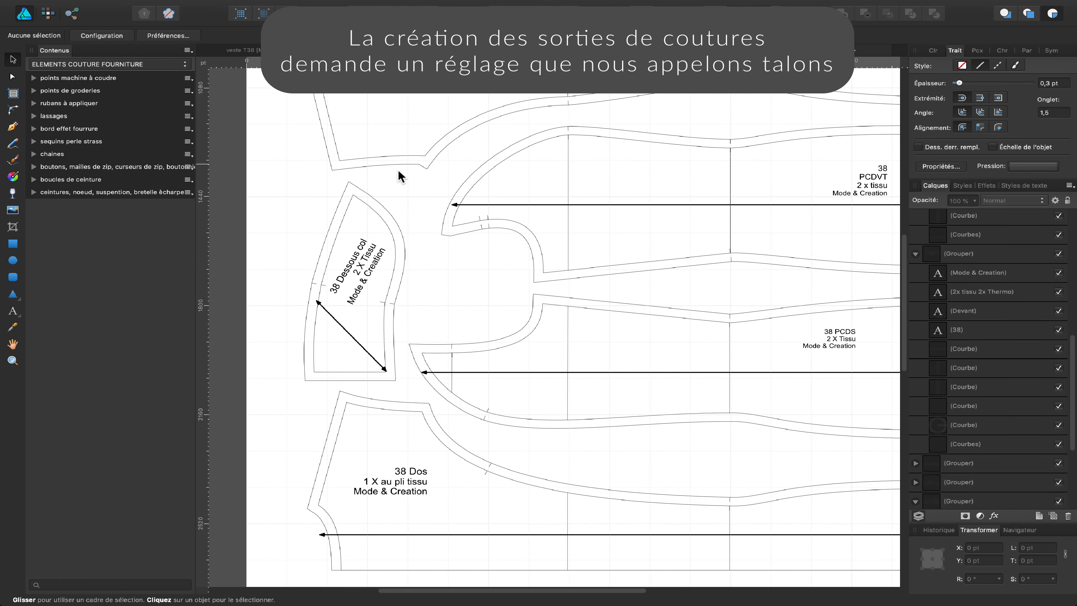
scroll(489, 237, "up", 2)
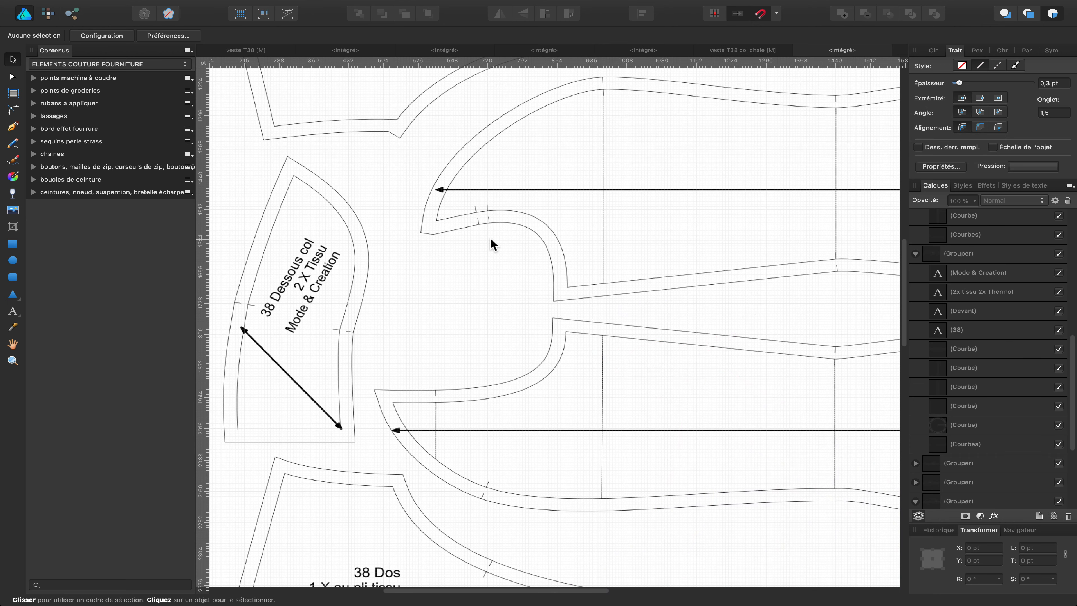
scroll(490, 240, "up", 1)
scroll(491, 240, "up", 1)
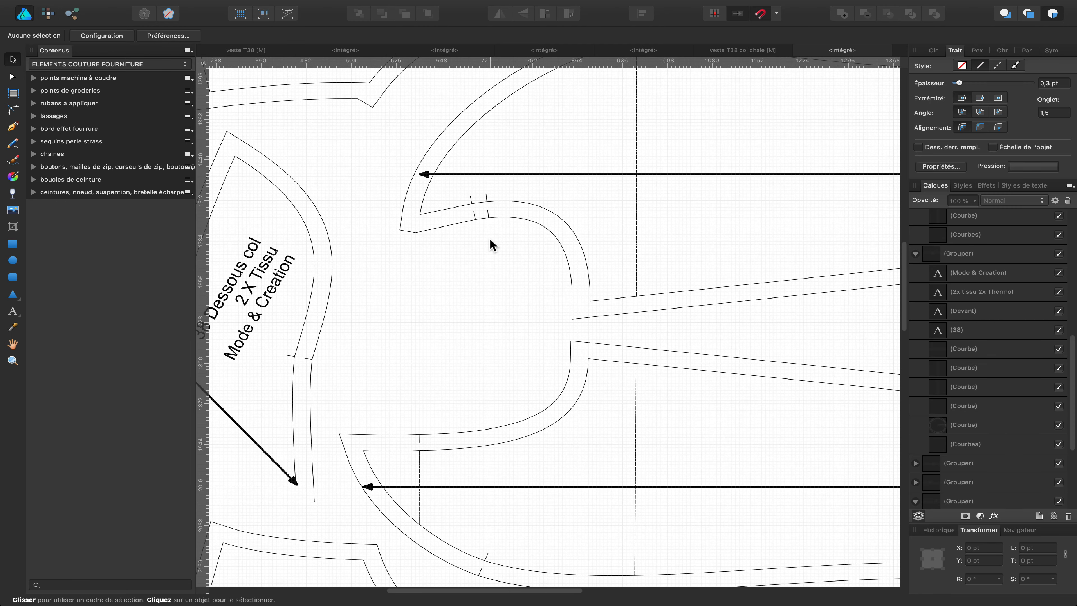
key("space")
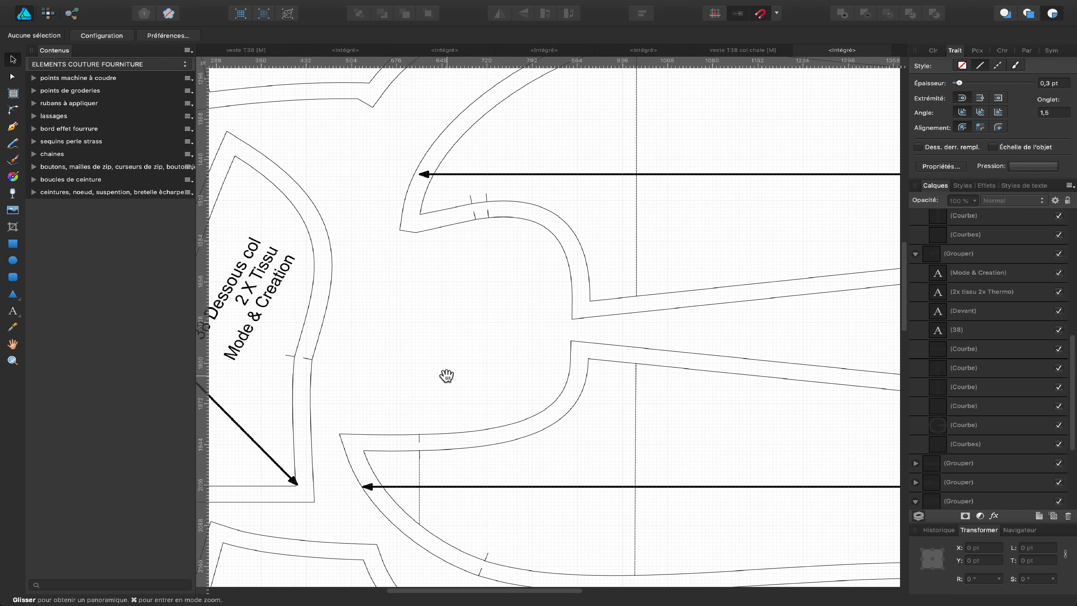
left_click_drag(445, 378, 570, 210)
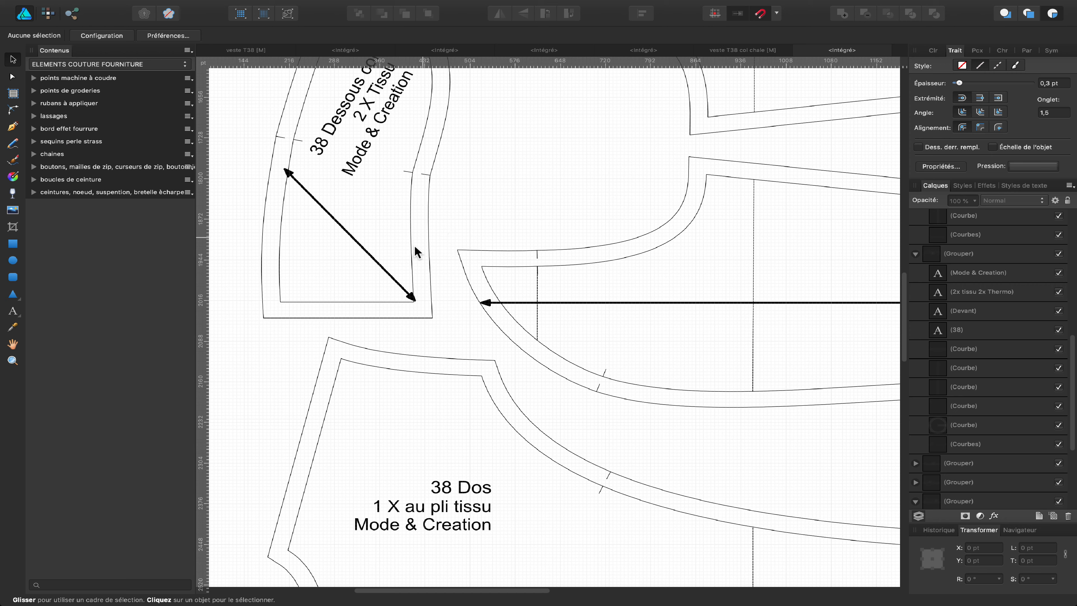
left_click(13, 244)
scroll(522, 276, "up", 2)
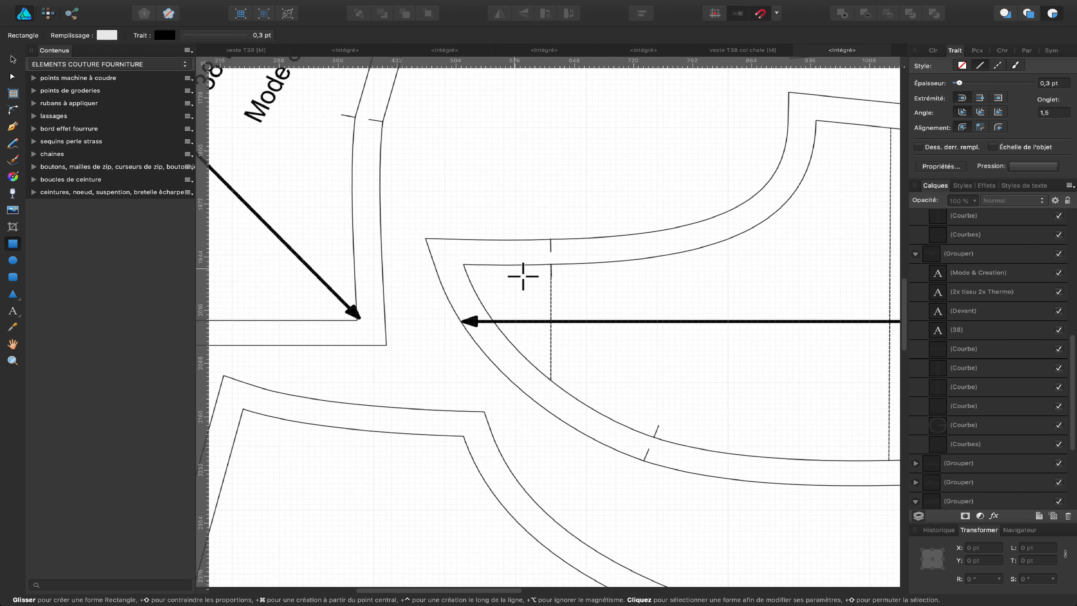
scroll(523, 276, "up", 3)
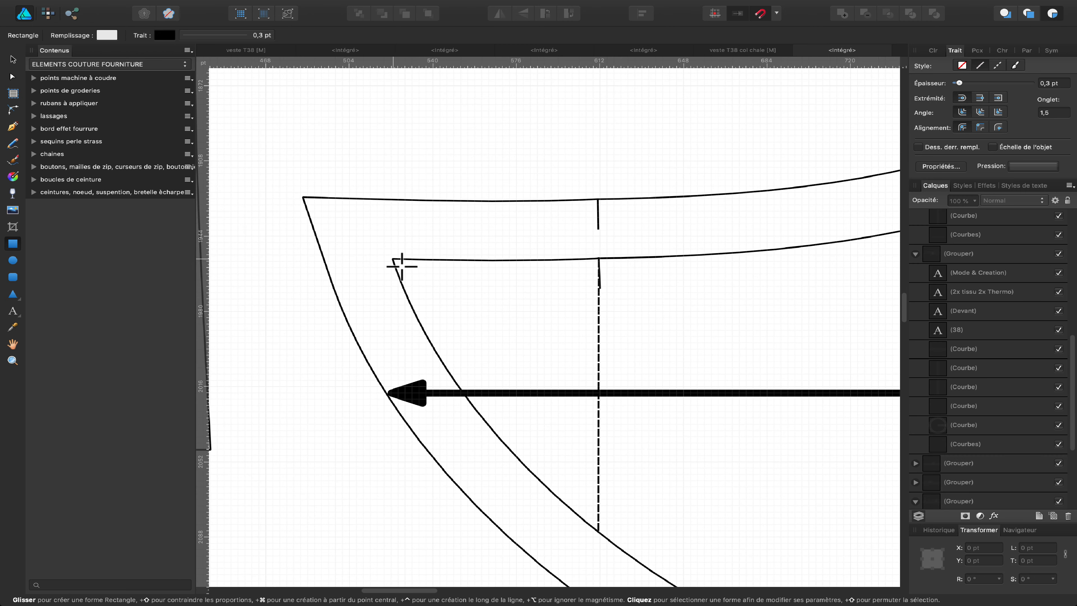
left_click_drag(397, 264, 244, 175)
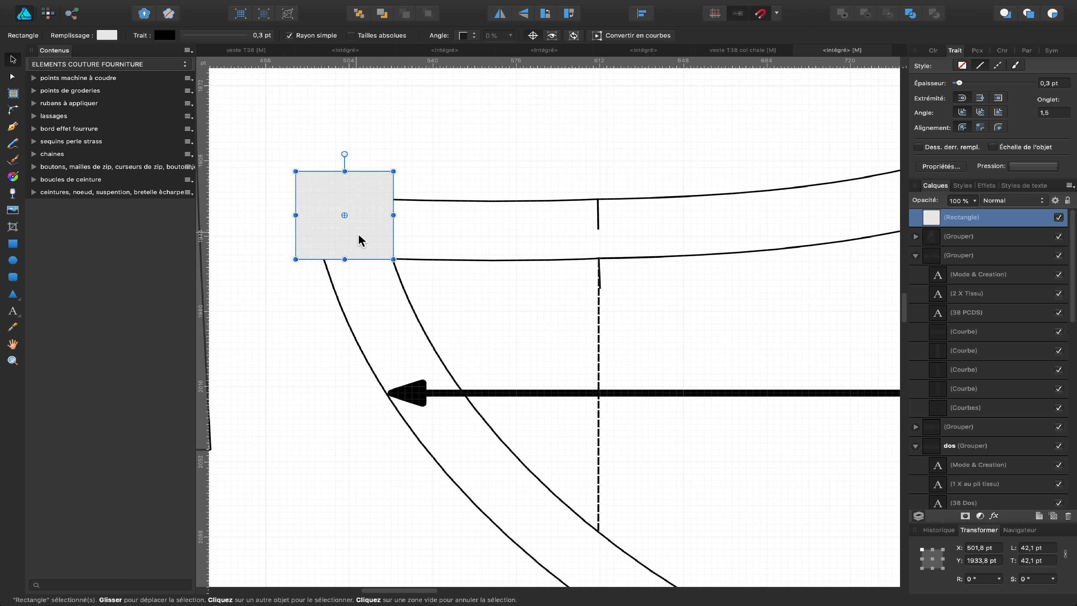
- Move the rectangle's transform origin to its corner on the inner outline and set its opacity to 58 %
mouse_move(343, 216)
left_mouse_down()
mouse_move(342, 227)
mouse_move(394, 259)
left_mouse_up()
left_click(975, 200)
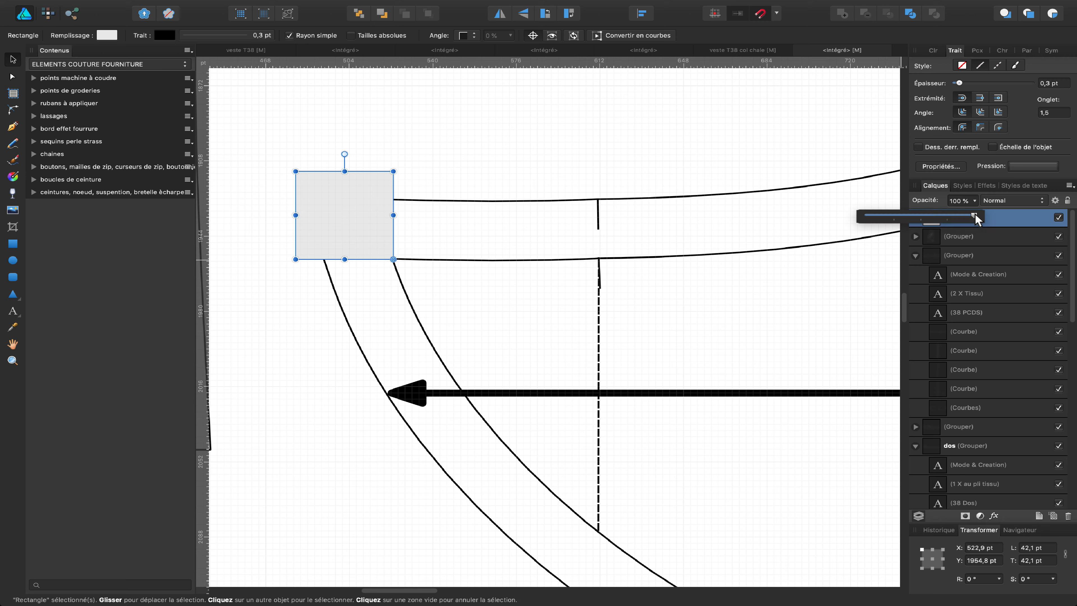
left_click_drag(976, 218, 925, 218)
- Narrow the guide rectangle to about 39.1 pt and rotate it about 17.6° around its corner on the inner outline
left_click(714, 13)
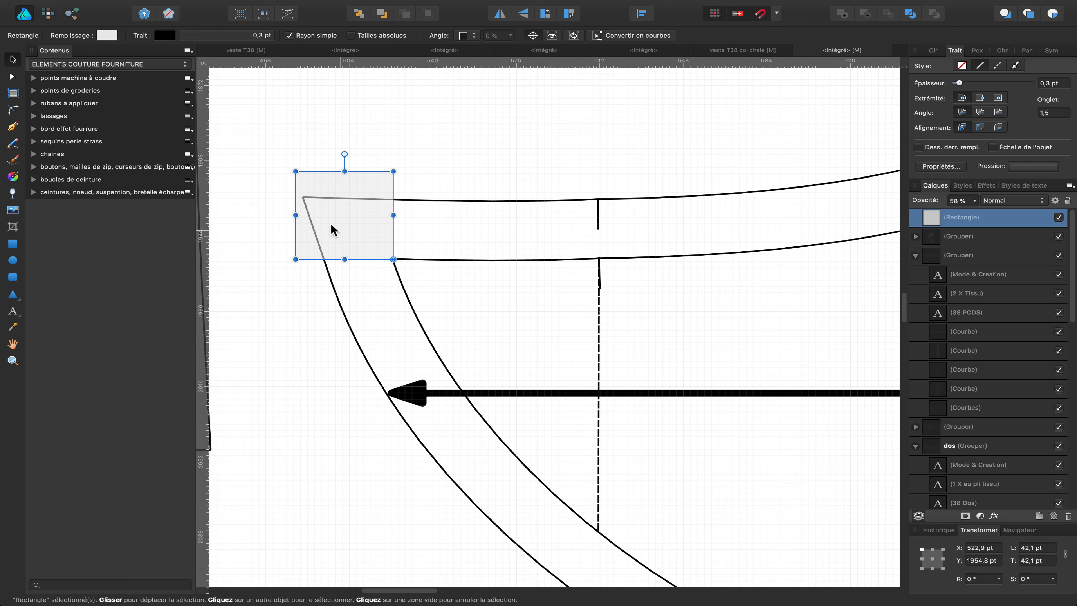
left_click_drag(300, 215, 302, 216)
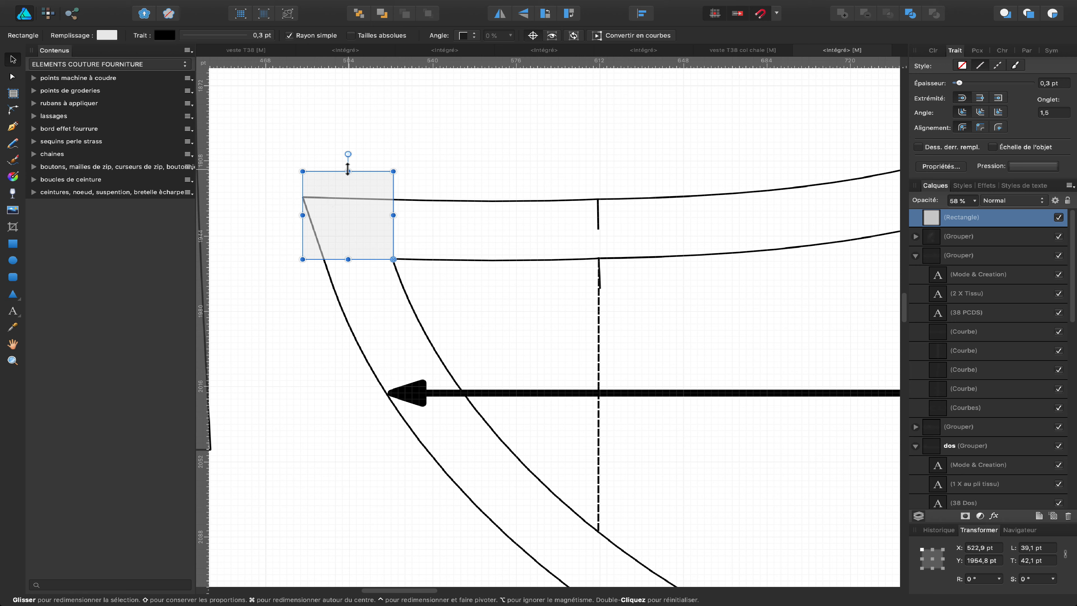
left_click_drag(348, 152, 322, 192)
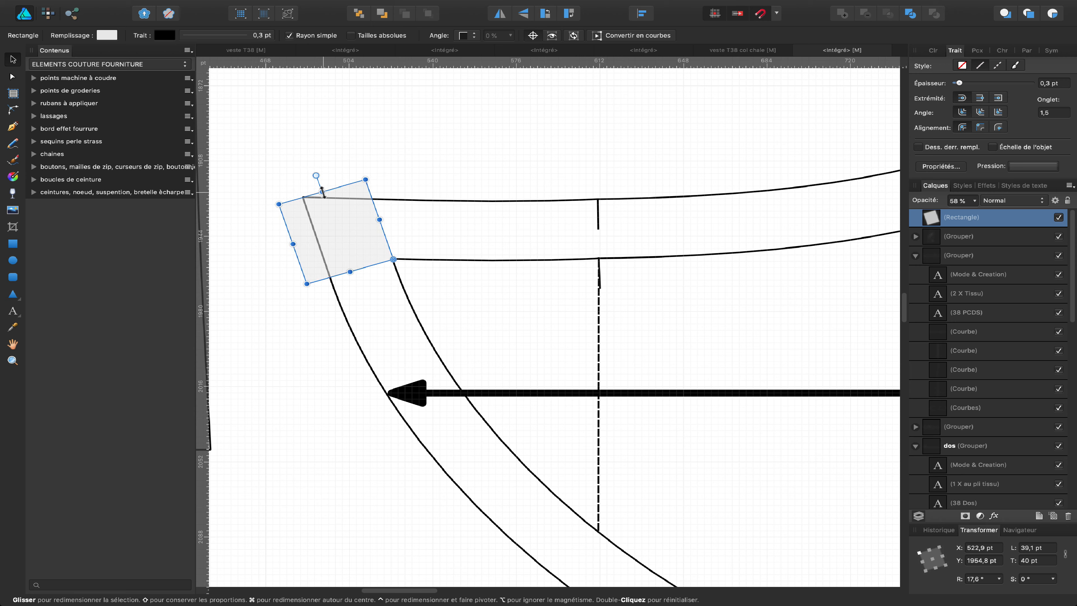
- Move the 38 PCDS upper outer outline's node beside the pointed tip to where the rectangle's edge crosses that outline
key("a")
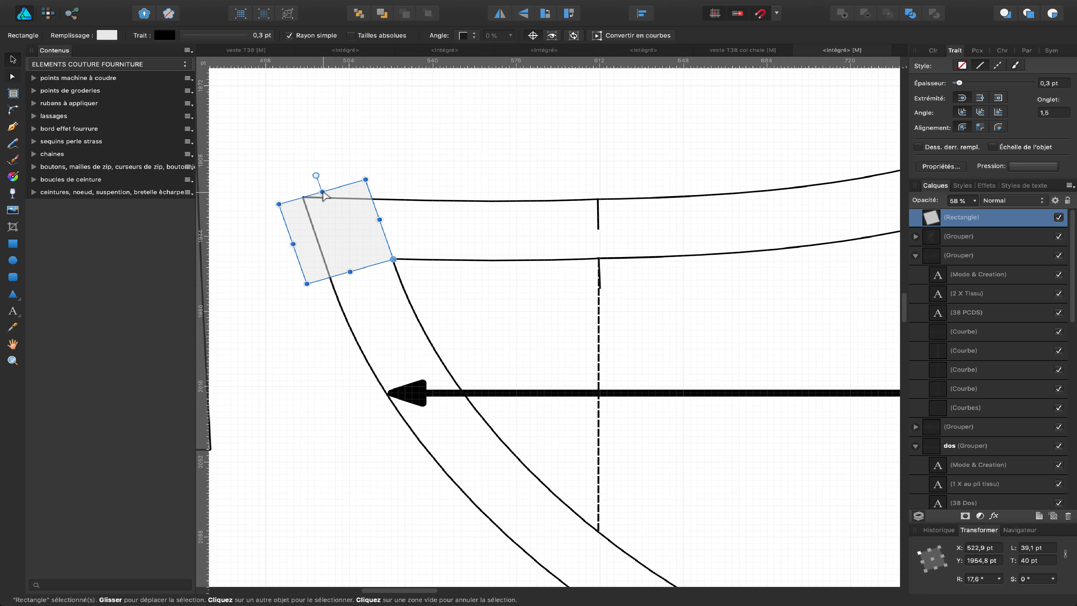
left_click(385, 200)
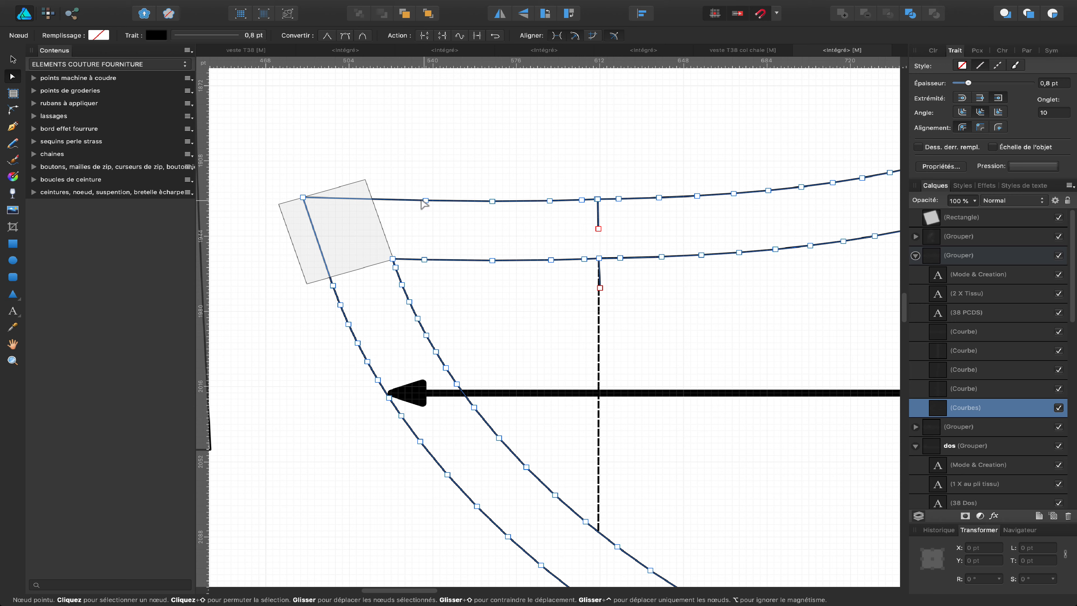
left_click_drag(425, 200, 372, 201)
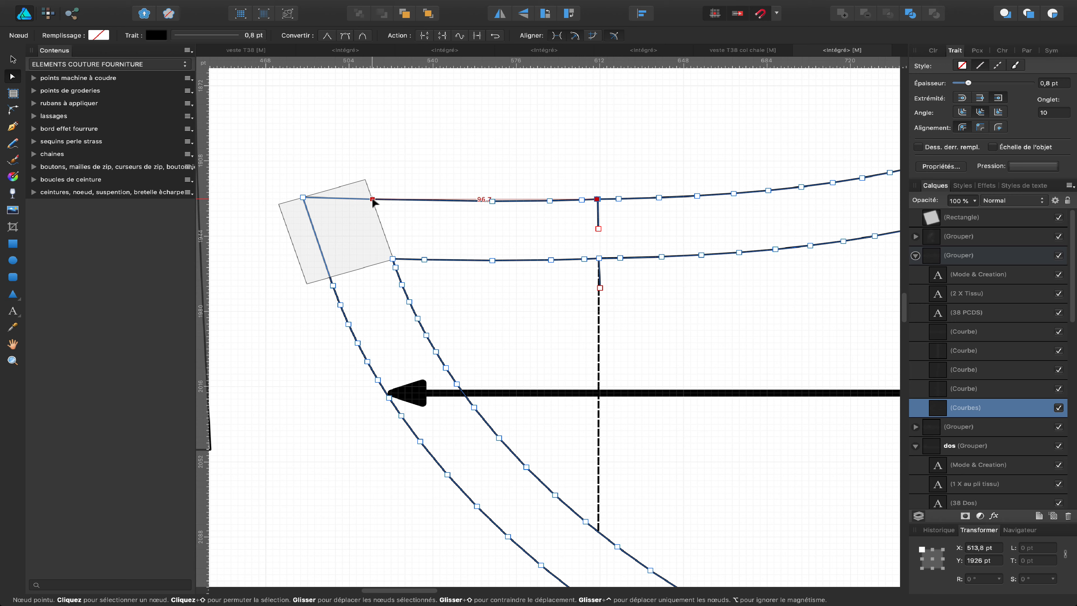
left_click_drag(373, 200, 373, 201)
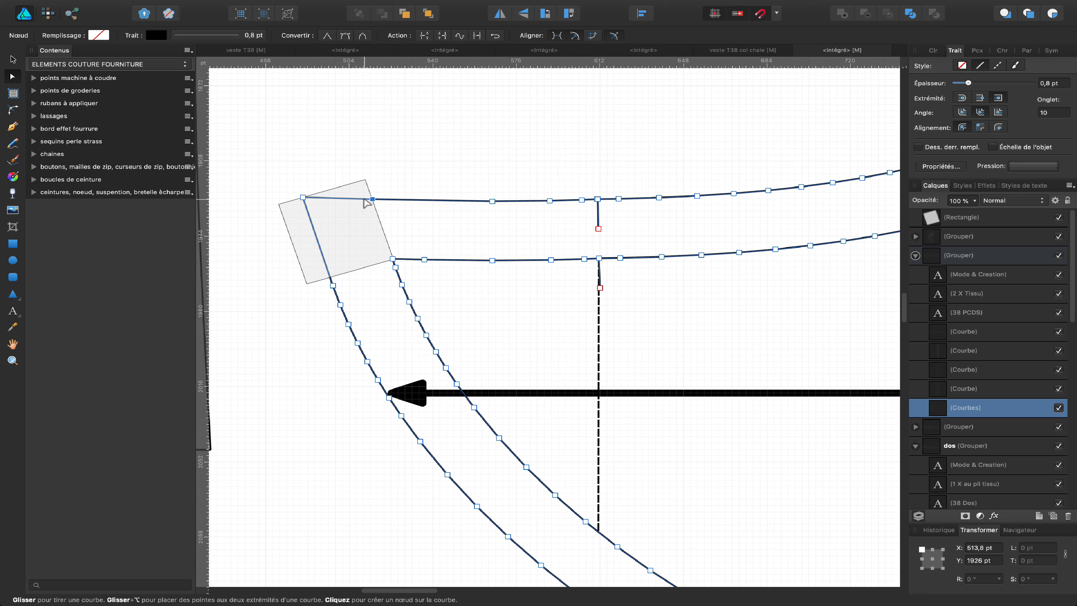
- Reduce the guide rectangle's height to about 30.6 pt so its upper corner meets the moved node on the outer outline
key("v")
left_click(348, 185)
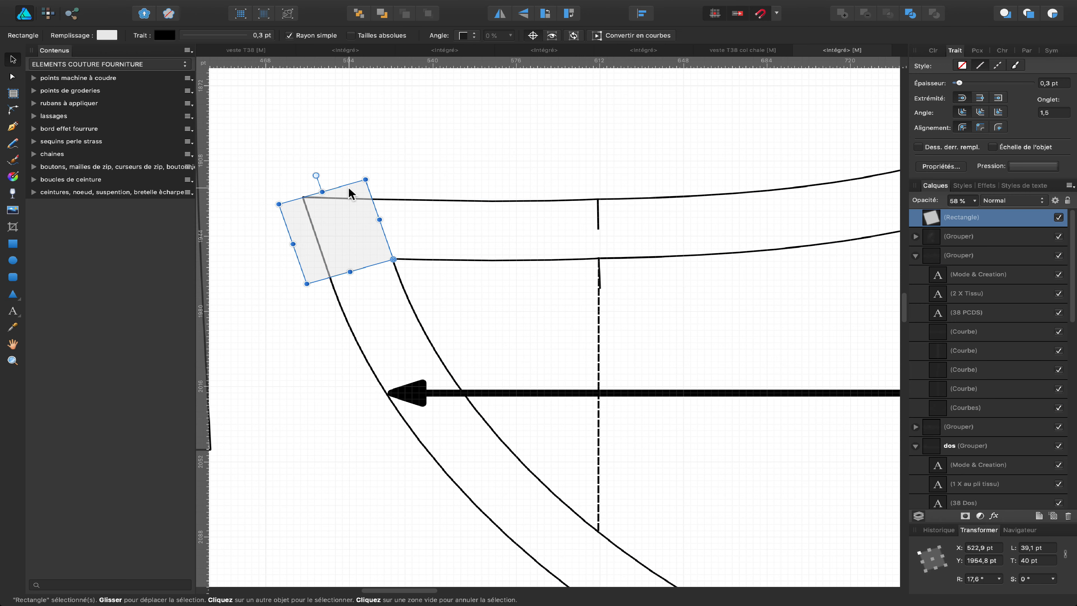
left_click_drag(322, 190, 328, 209)
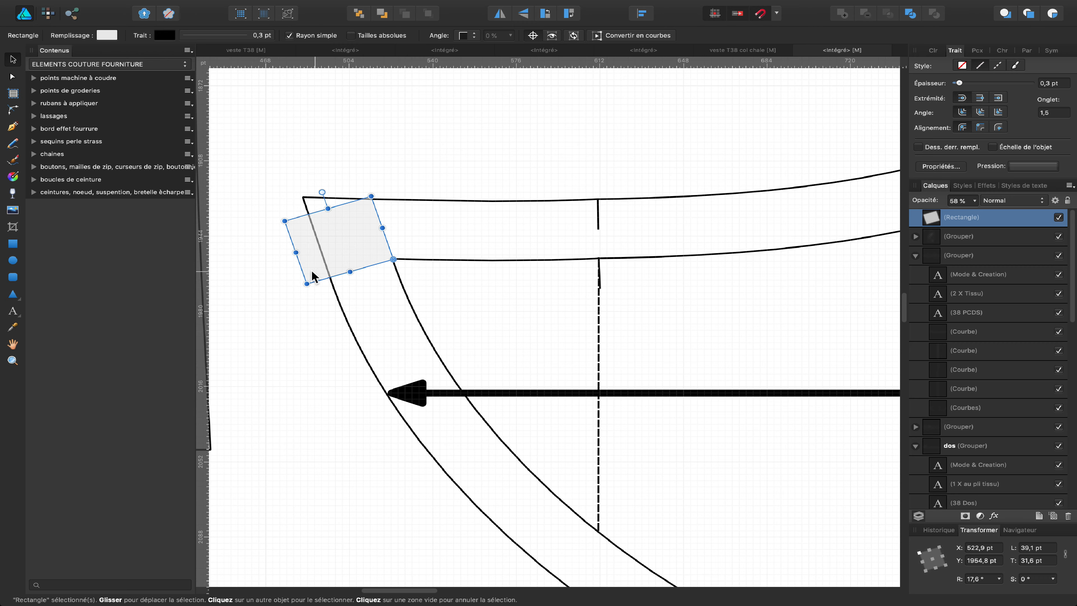
scroll(354, 236, "up", 3)
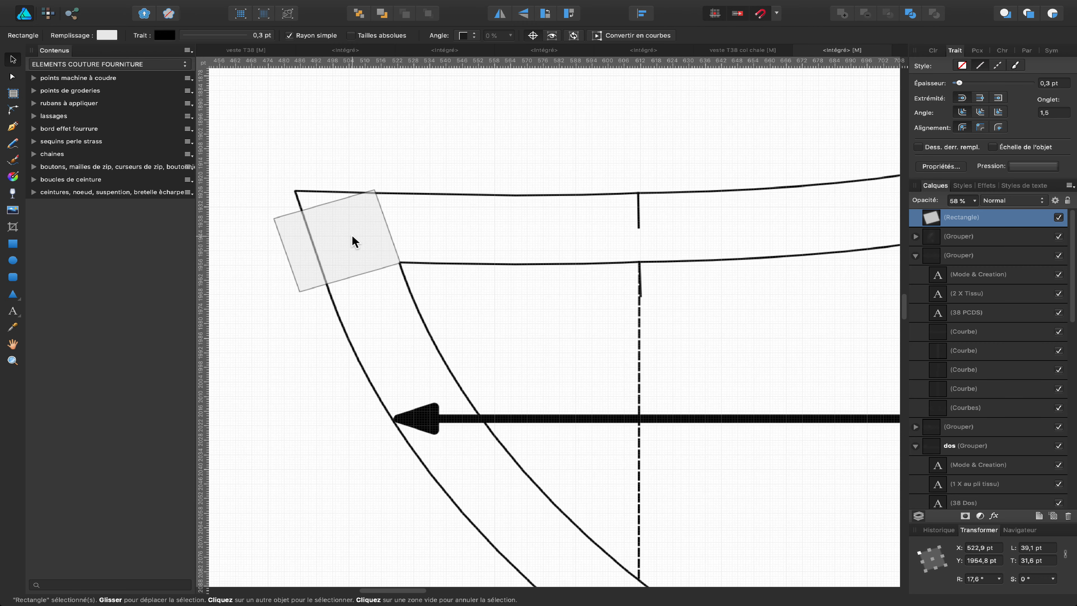
left_click_drag(321, 201, 323, 203)
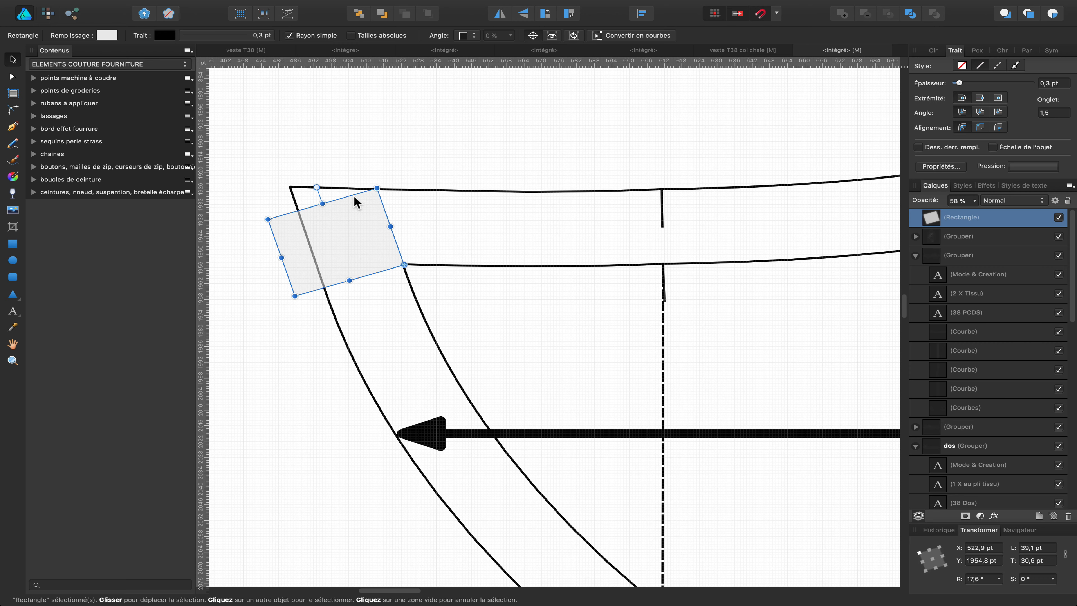
scroll(373, 169, "up", 2)
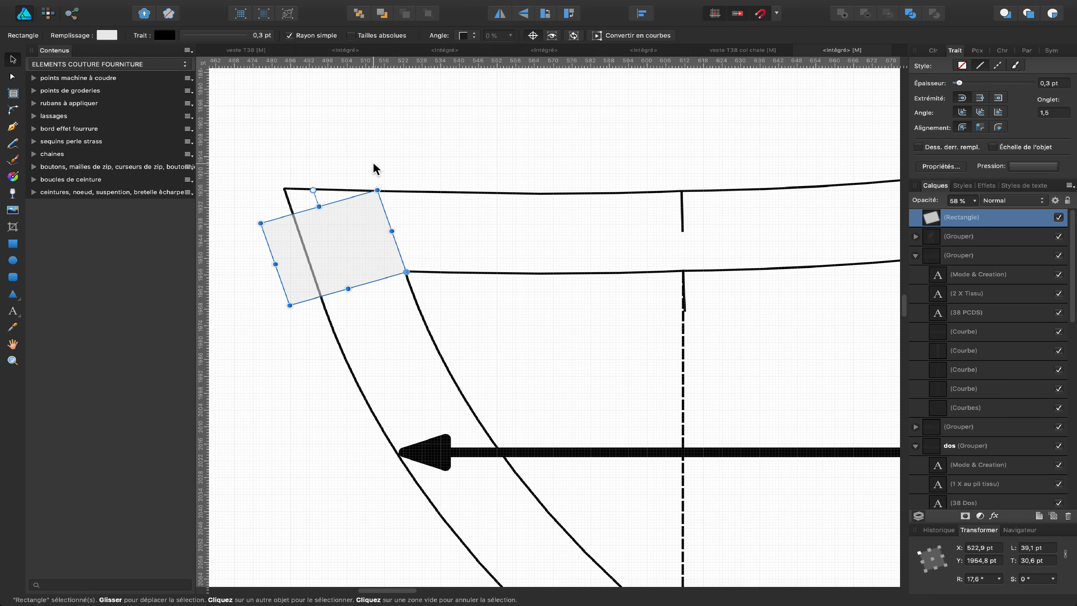
- Move the 38 PCDS outer outline's pointed tip node down onto the rectangle's upper edge and delete the guide rectangle
key("a")
left_click(285, 191)
left_click(285, 191)
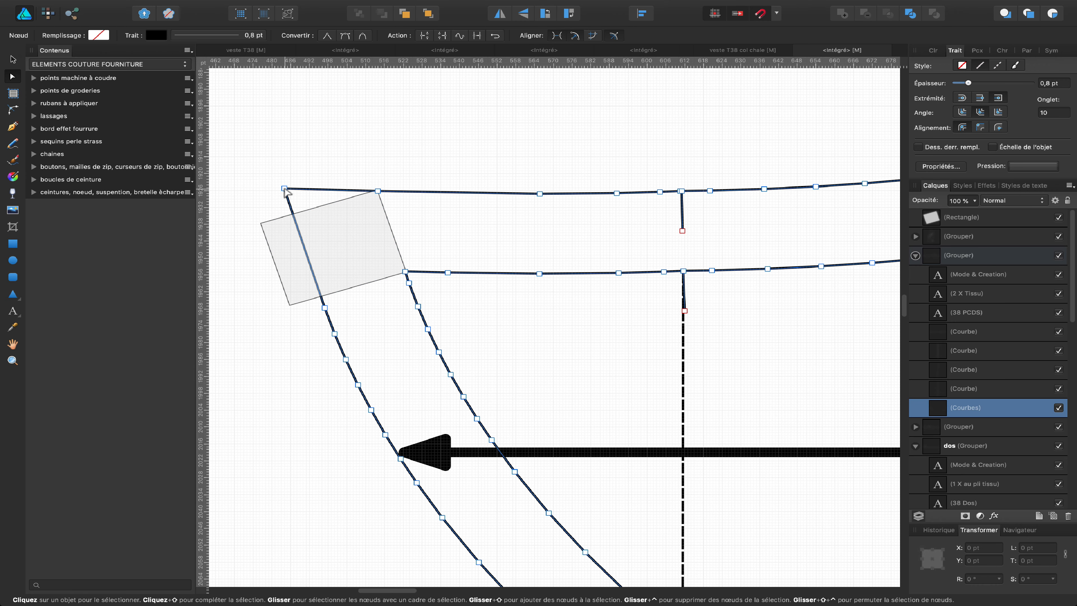
left_click_drag(285, 190, 291, 216)
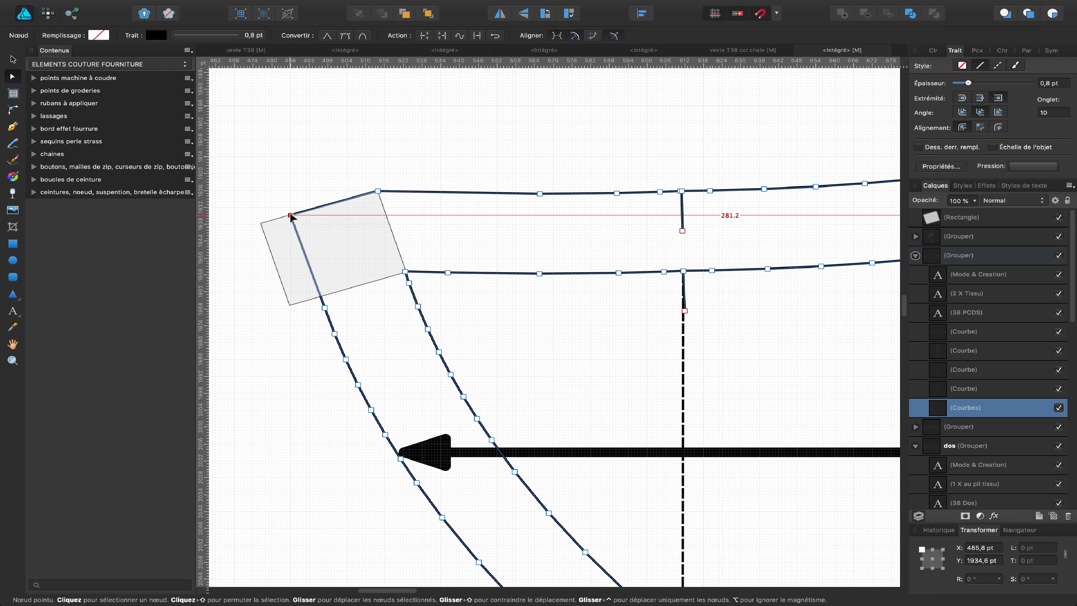
left_click_drag(290, 215, 291, 216)
left_click(283, 192)
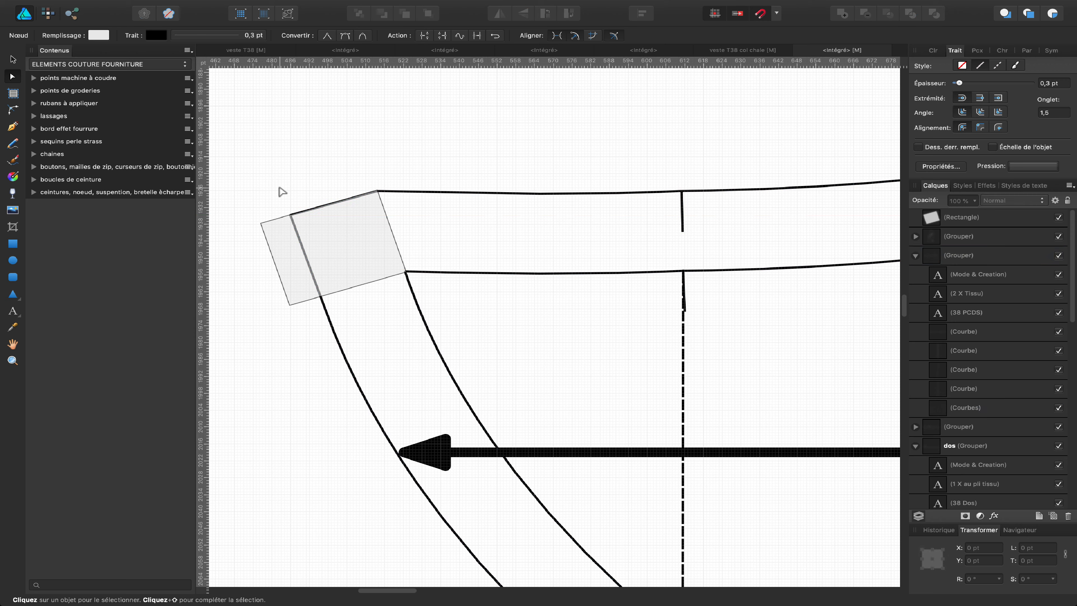
left_click(286, 253)
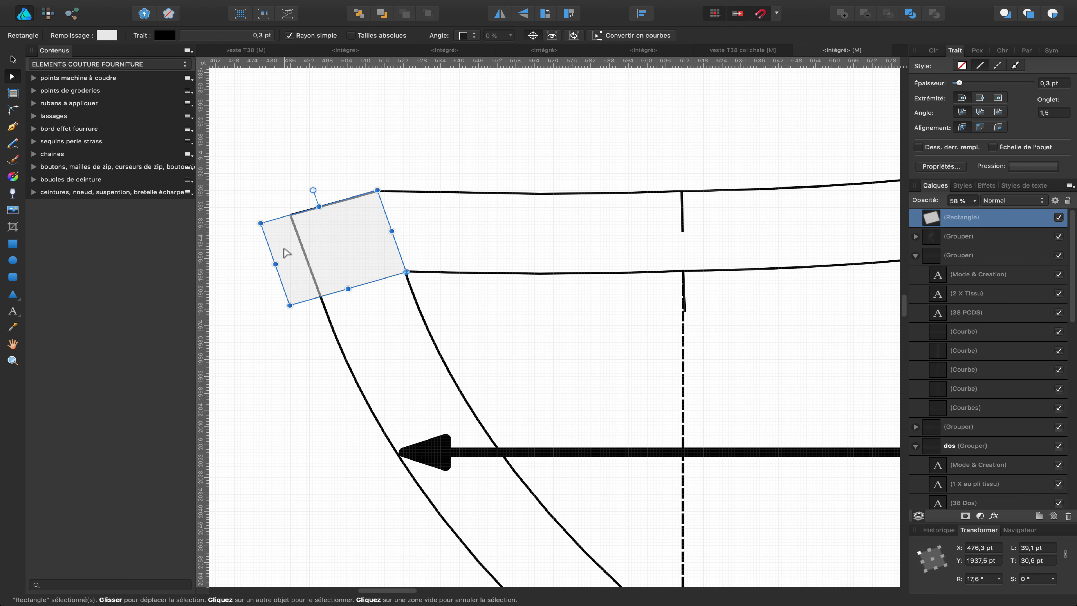
key("BackSpace")
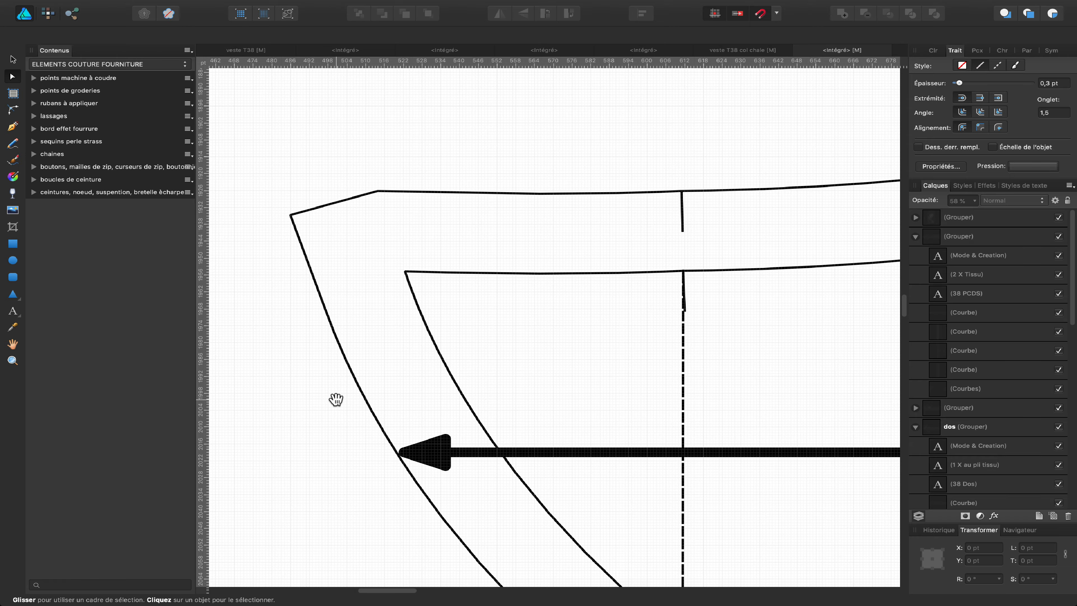
- Draw a rectangle about 29 × 29.5 pt over the 38 Dos piece's pointed seam-allowance corner and set its opacity to 50 %
scroll(335, 399, "down", 5)
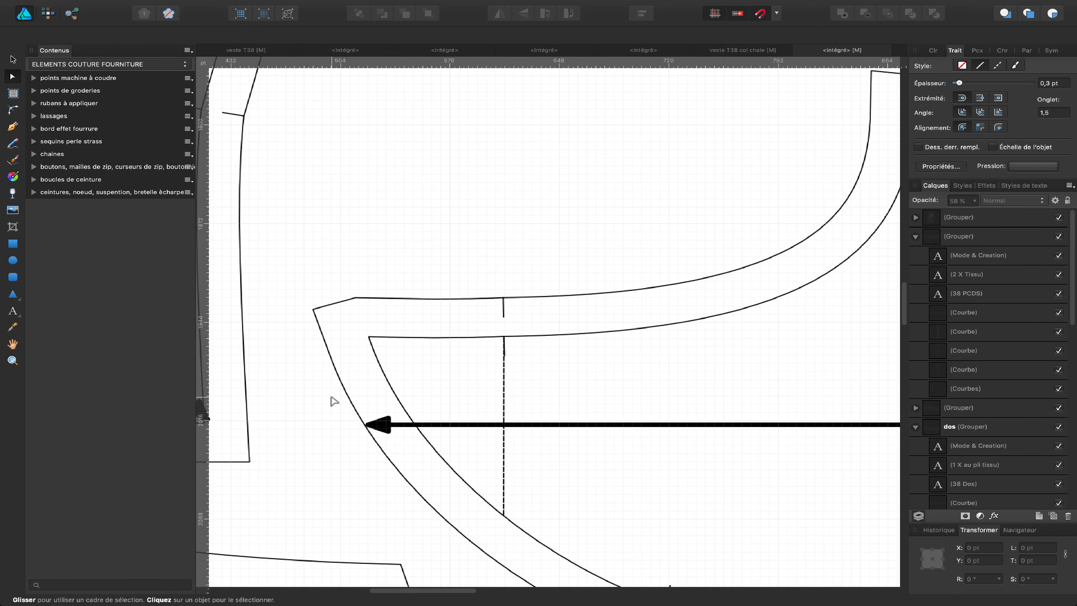
scroll(335, 401, "down", 2)
left_click_drag(420, 488, 487, 261)
scroll(487, 262, "up", 5)
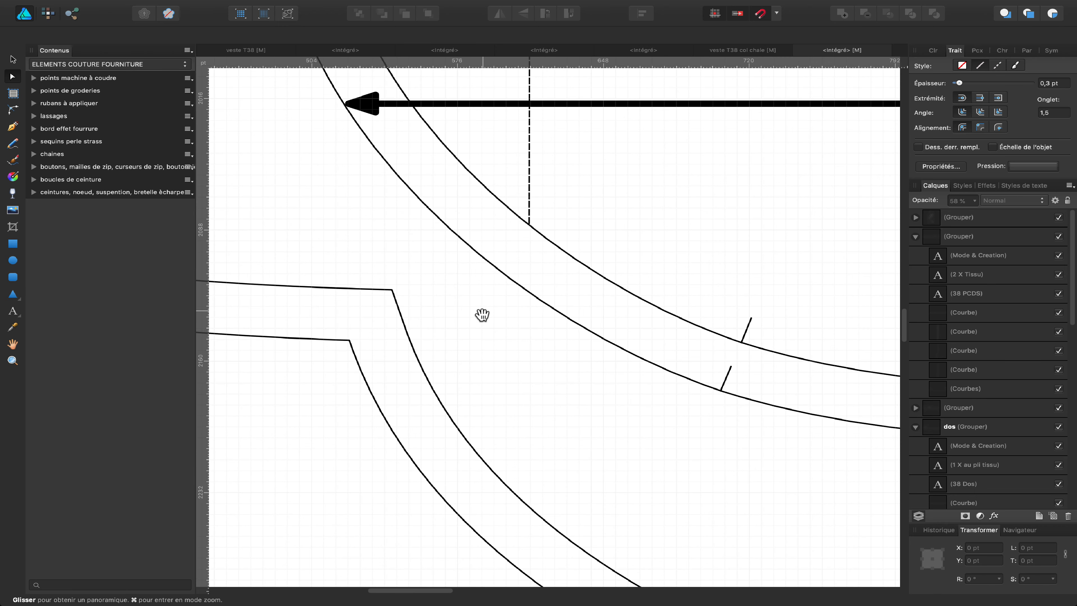
left_click_drag(482, 315, 591, 257)
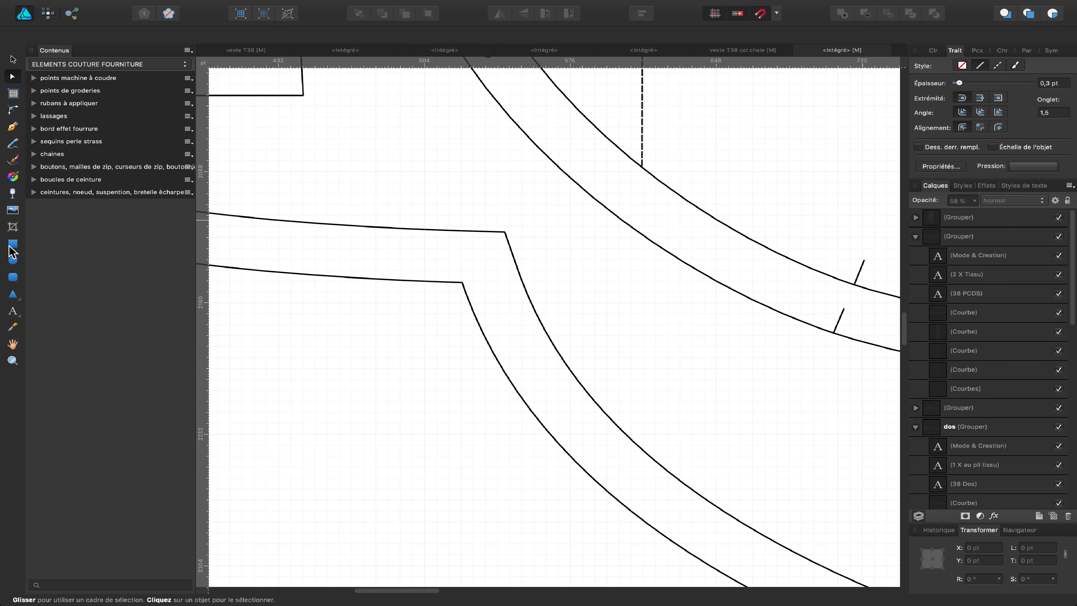
left_click(12, 245)
key("shift")
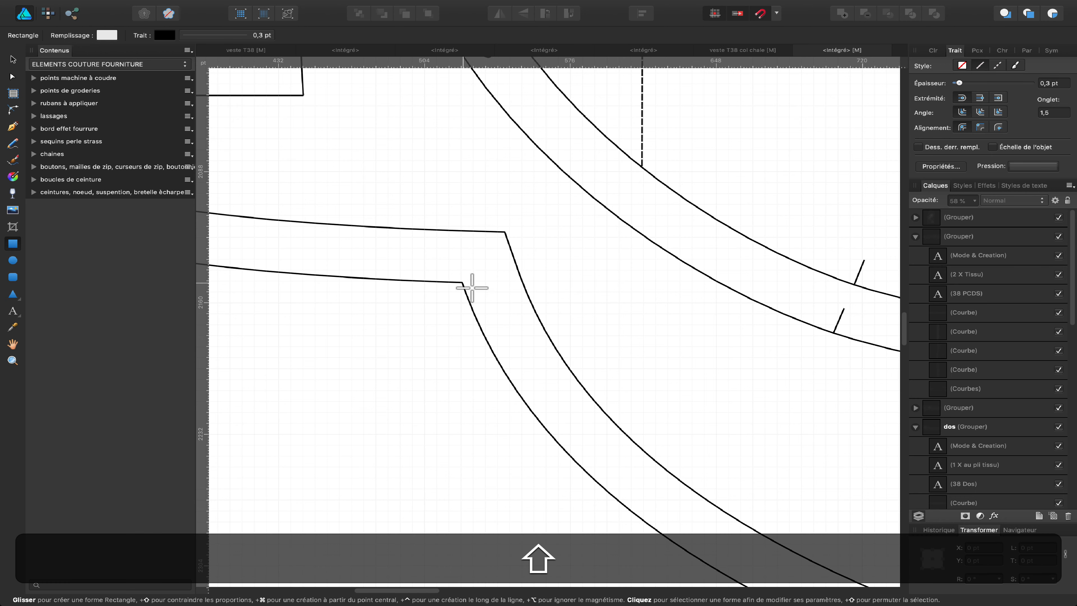
left_click_drag(471, 290, 522, 212)
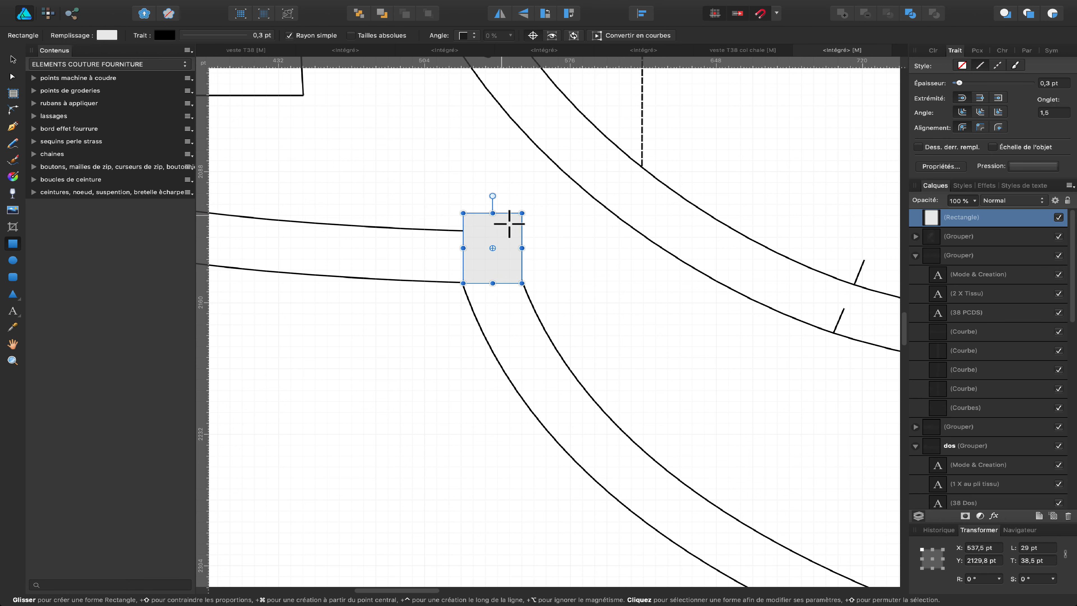
left_click_drag(492, 213, 492, 232)
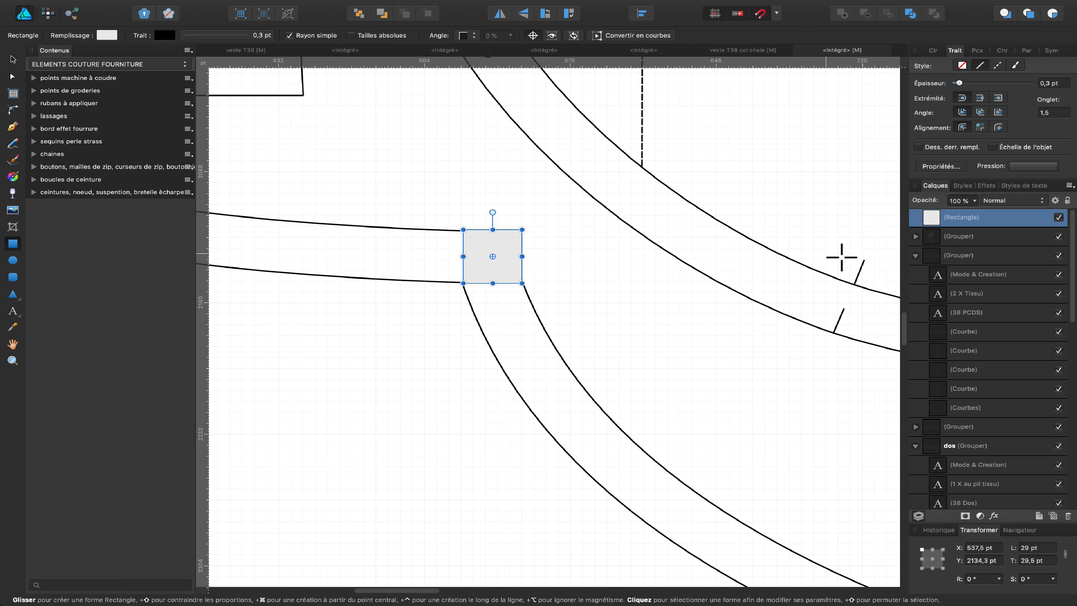
left_click(974, 201)
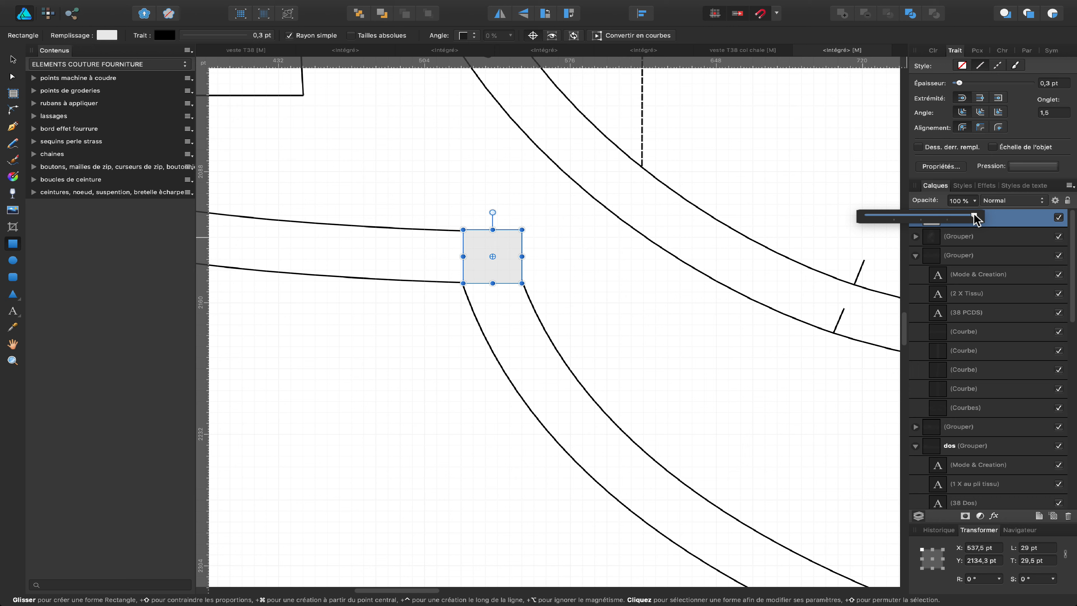
left_click_drag(973, 215, 926, 217)
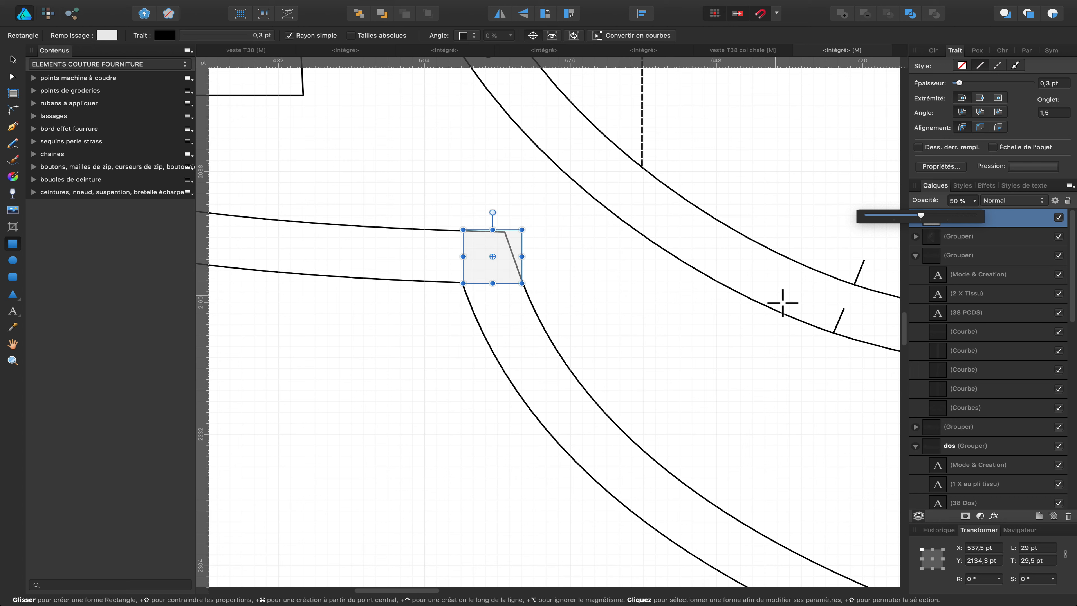
- Reposition the rectangle so its lower corner sits exactly on the inner outline's corner of the 38 Dos piece
scroll(563, 280, "up", 4)
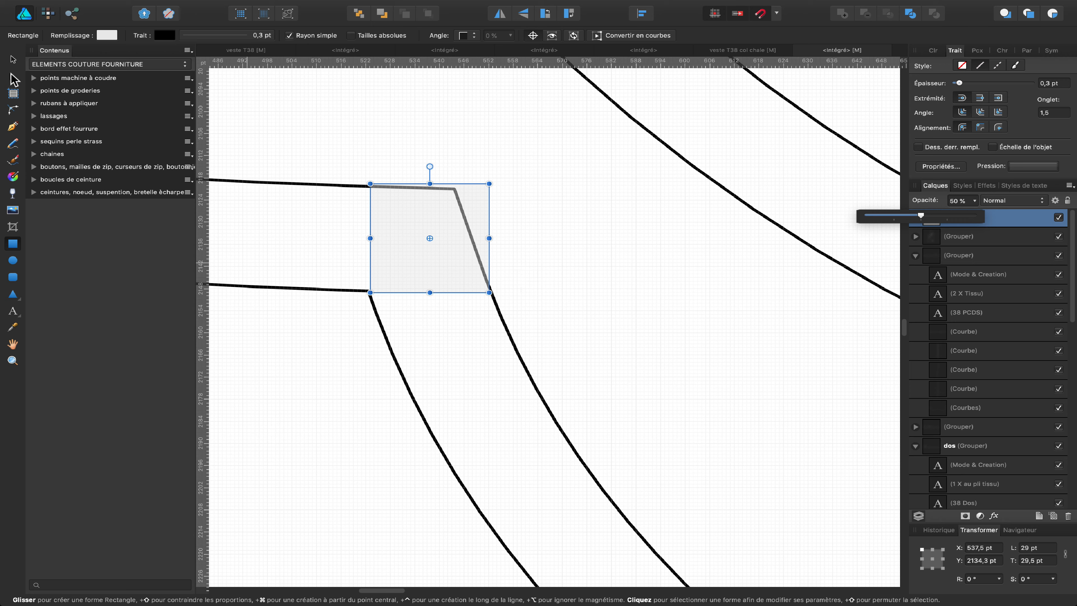
left_click(13, 61)
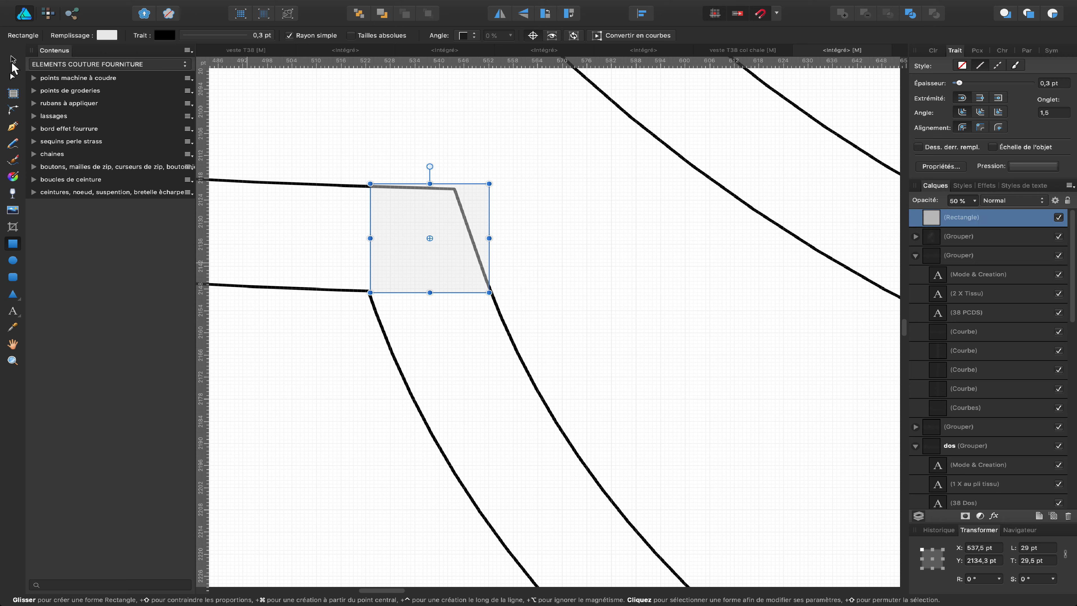
left_click(559, 309)
left_click(444, 238)
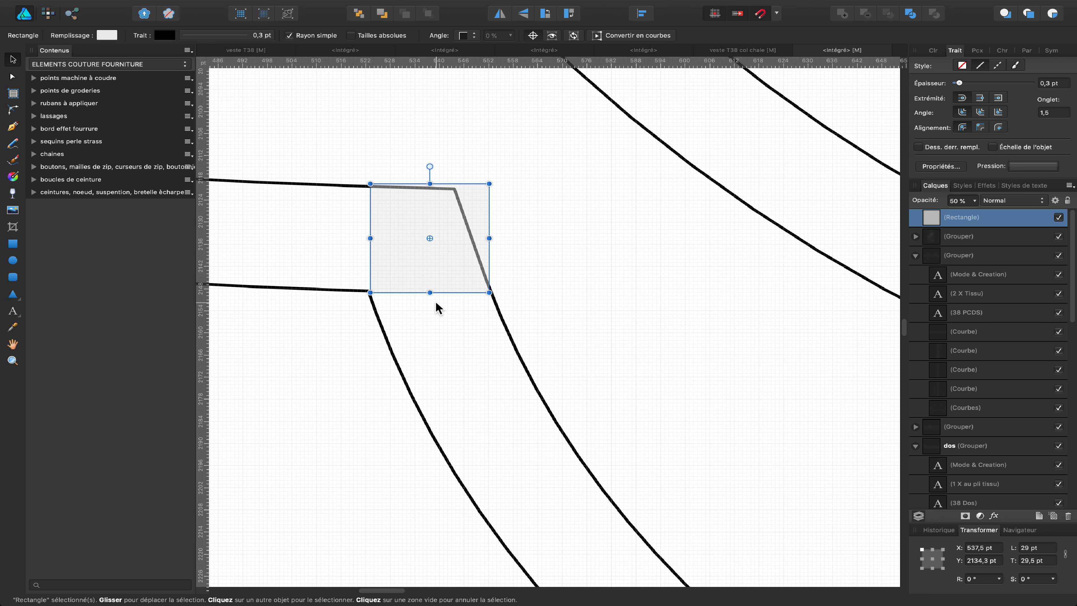
left_click_drag(427, 281, 424, 271)
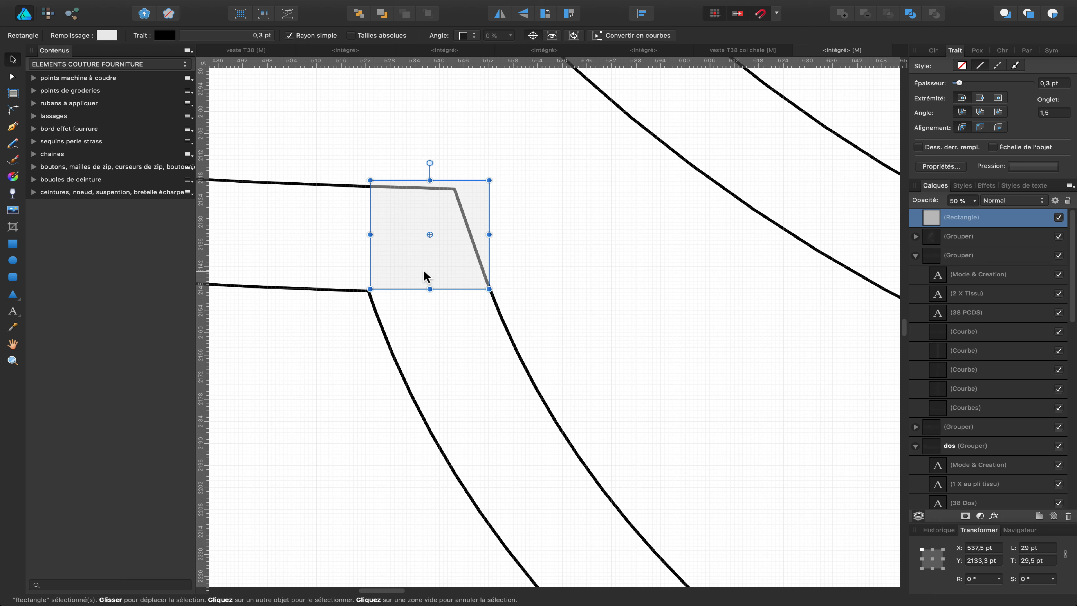
key("Down")
key("Up")
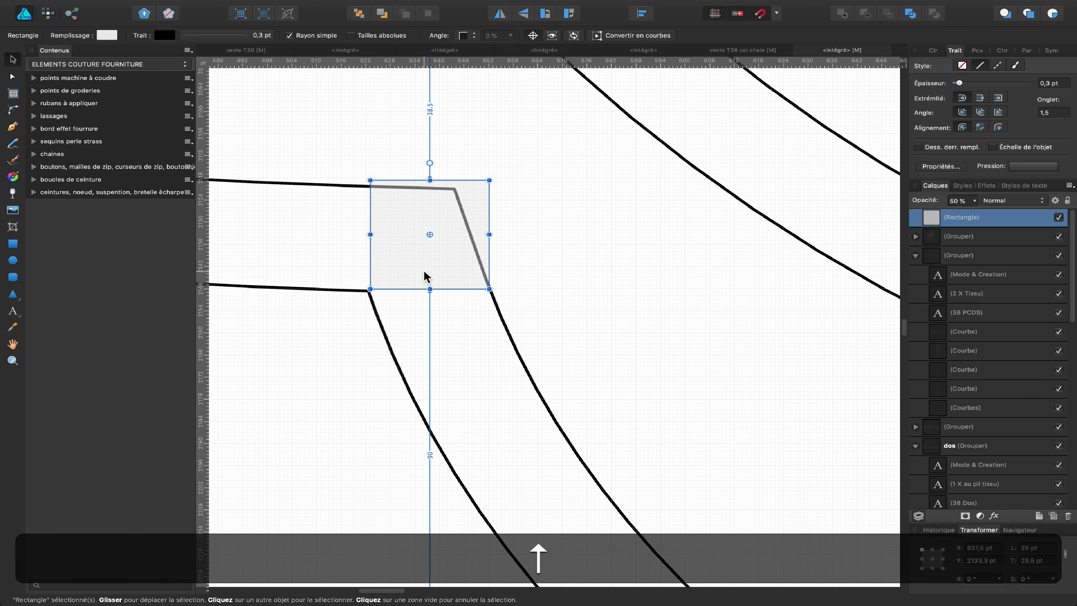
left_click_drag(421, 279, 446, 255)
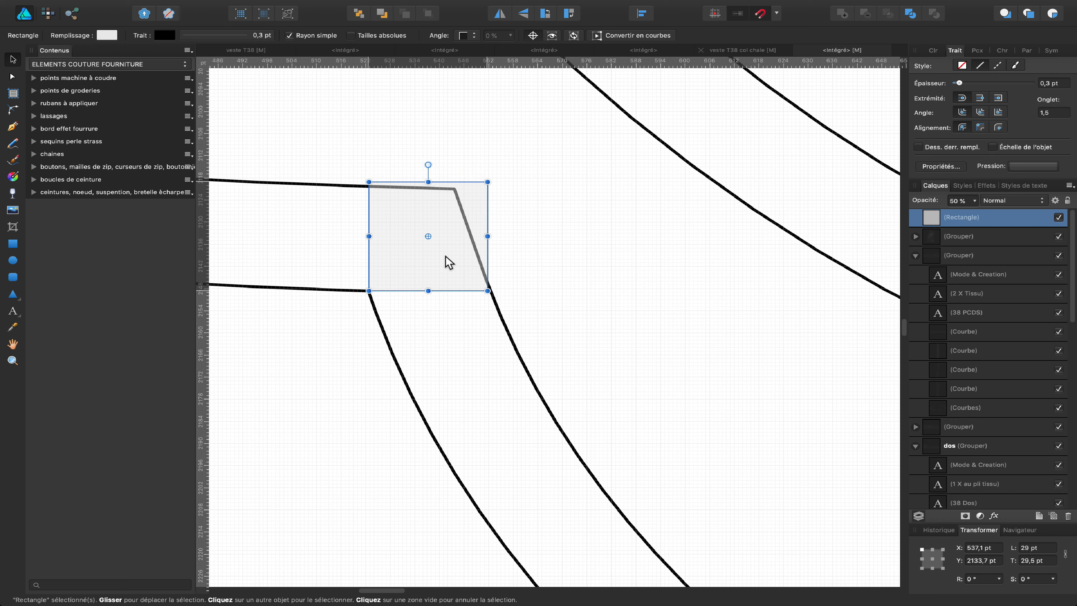
- Move the rectangle's transform origin to its corner on the inner outline and rotate it about 17.2° around that point
left_click(714, 14)
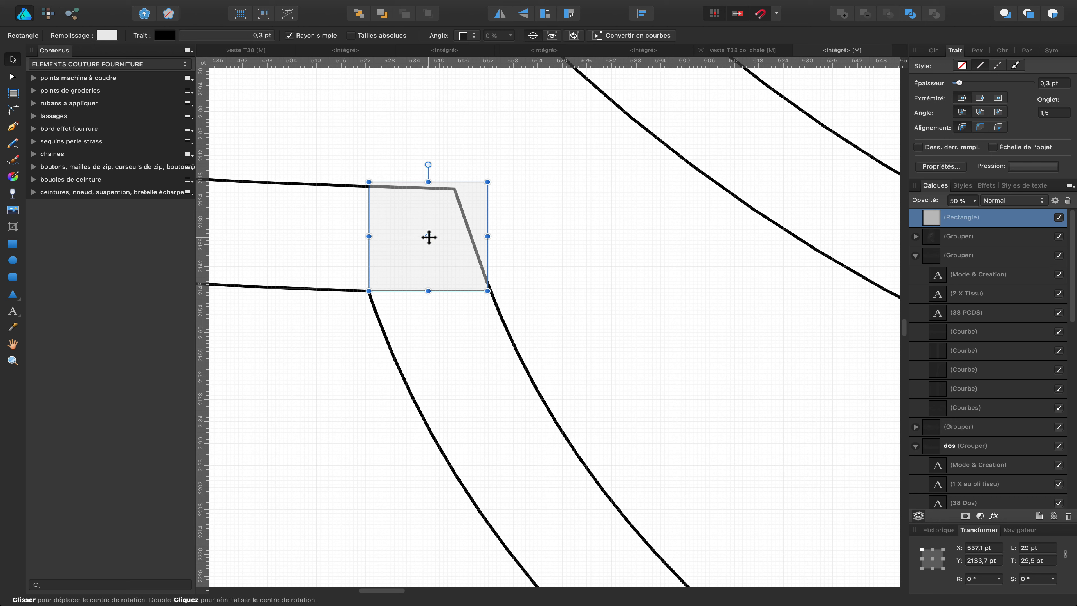
left_click_drag(428, 236, 370, 292)
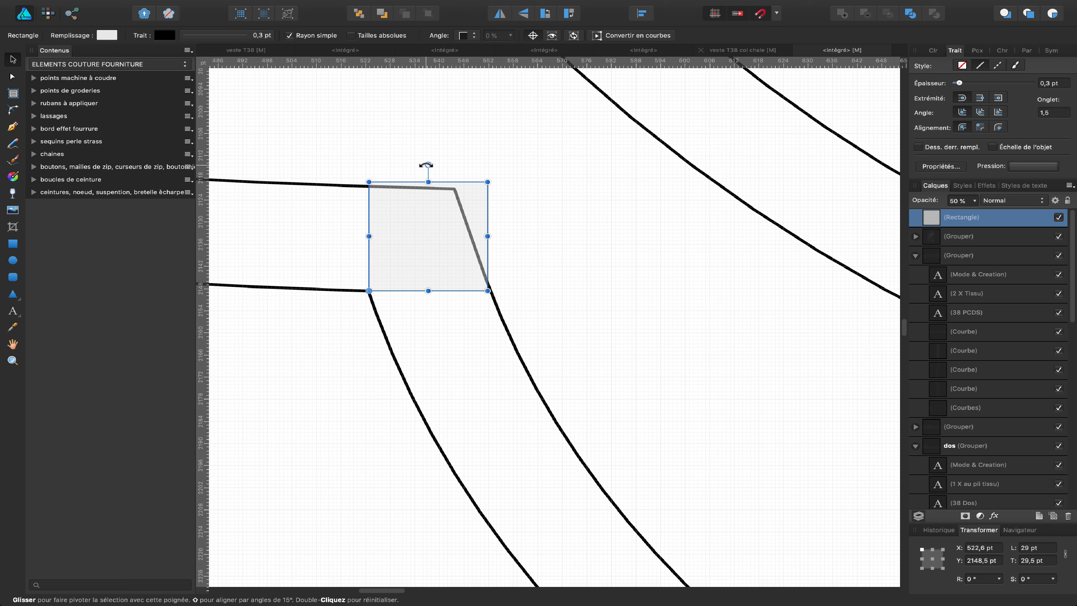
left_click_drag(427, 164, 381, 167)
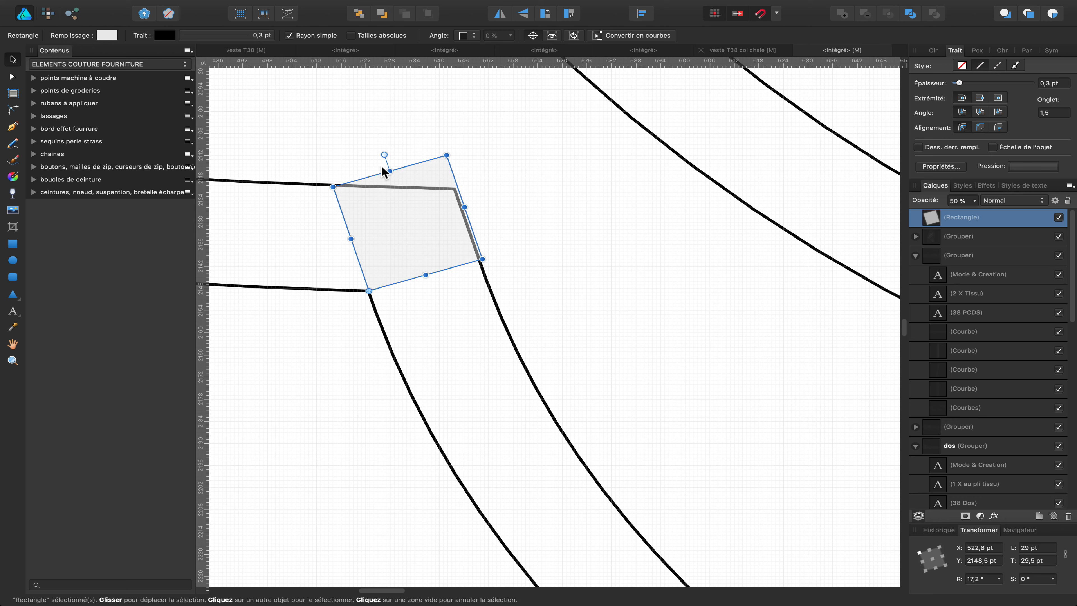
- Move the 38 Dos outer outline's two corner nodes onto the rotated rectangle's upper corners and delete the guide rectangle
key("a")
left_click(321, 186)
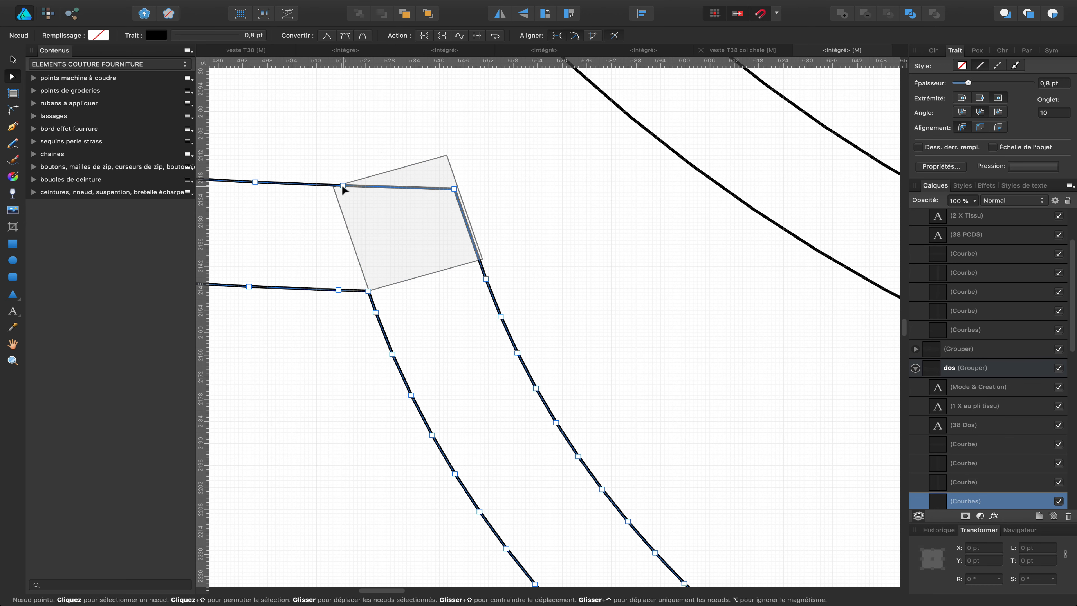
left_click_drag(343, 186, 334, 186)
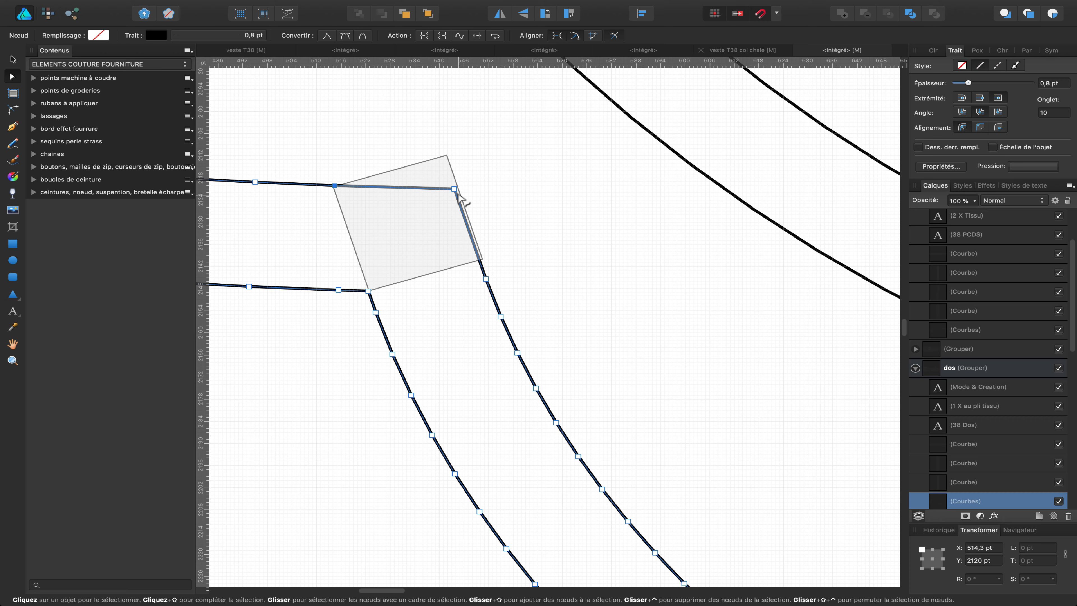
left_click_drag(453, 189, 441, 157)
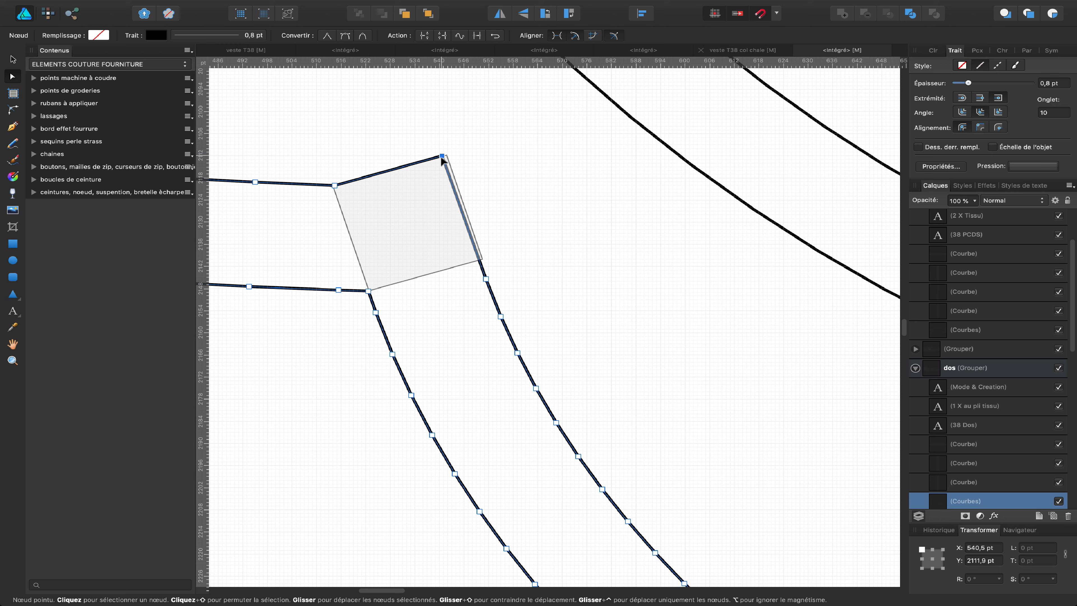
left_click(492, 234)
left_click(428, 234)
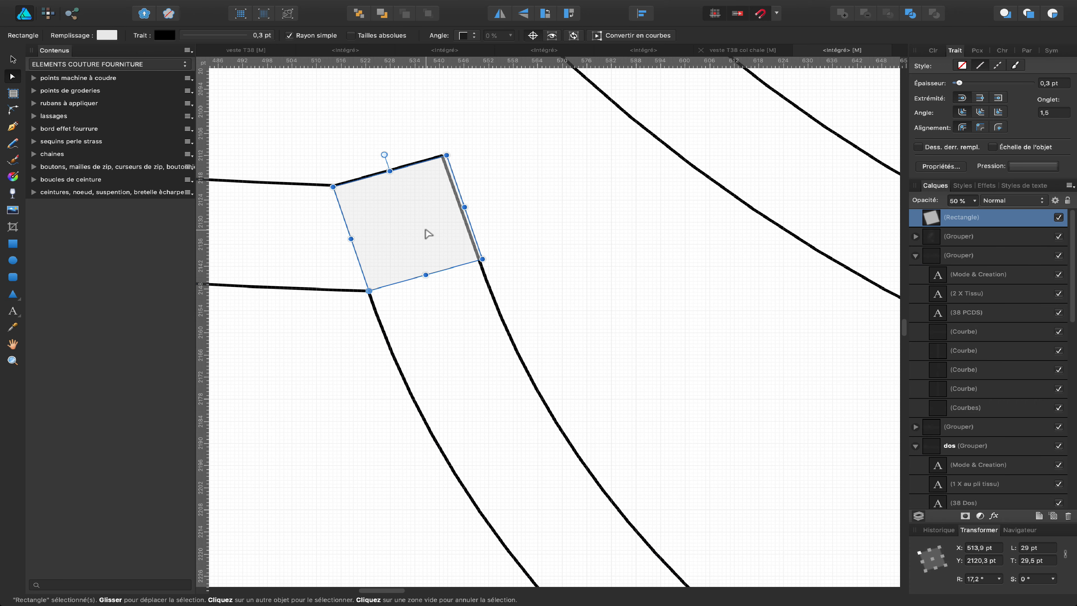
key("BackSpace")
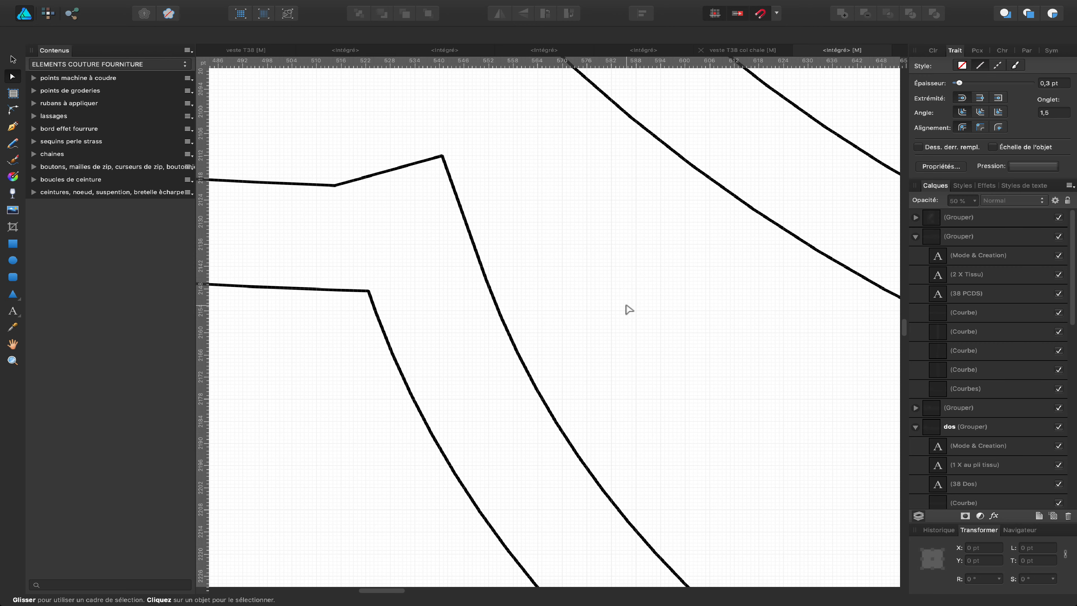
- Move the 38 Dos piece up over the 38 PCDS piece to compare their squared seam-allowance corners, and undo the move
key("super+0")
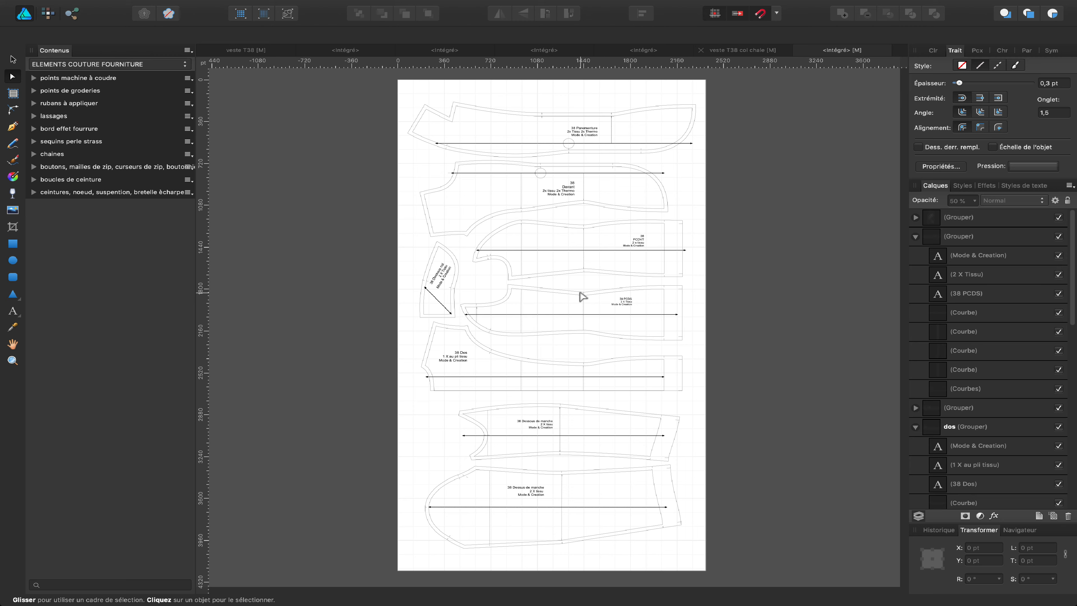
key("z")
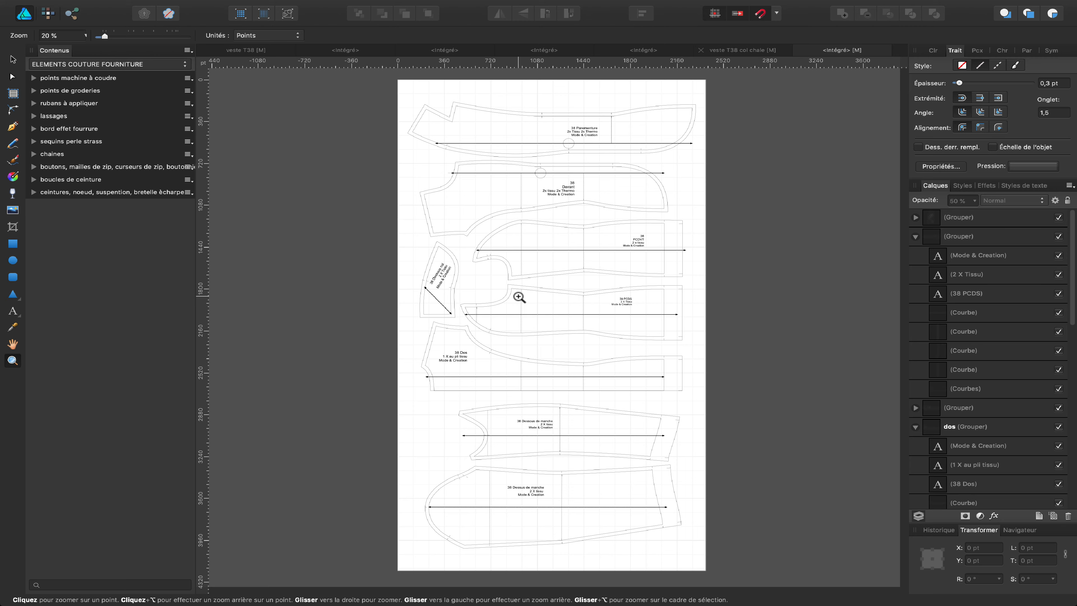
left_click(518, 298)
left_click_drag(519, 299, 538, 344)
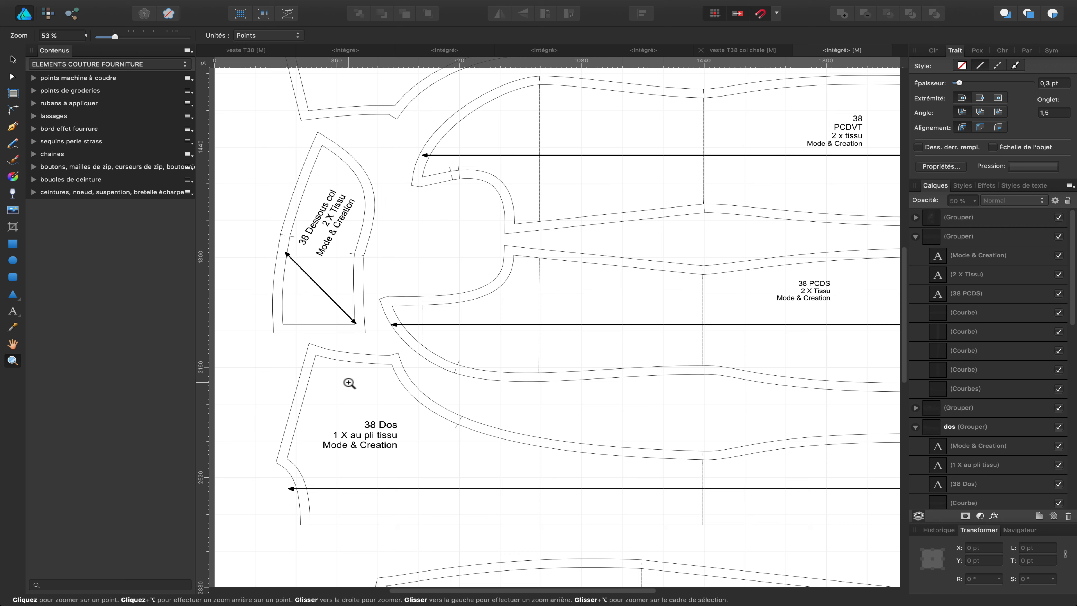
key("v")
left_click(384, 428)
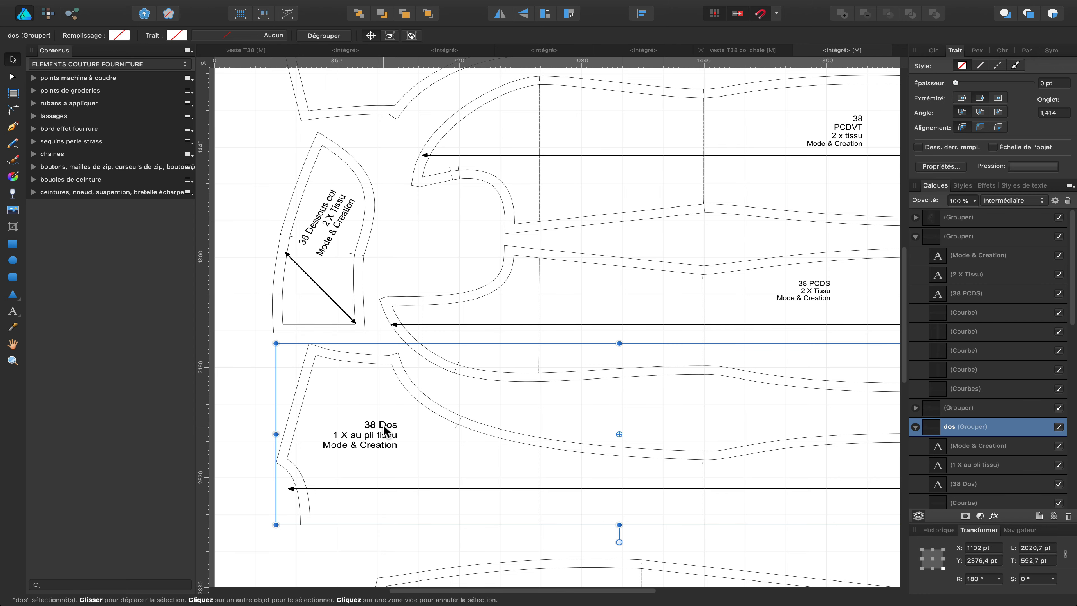
left_click_drag(385, 429, 384, 370)
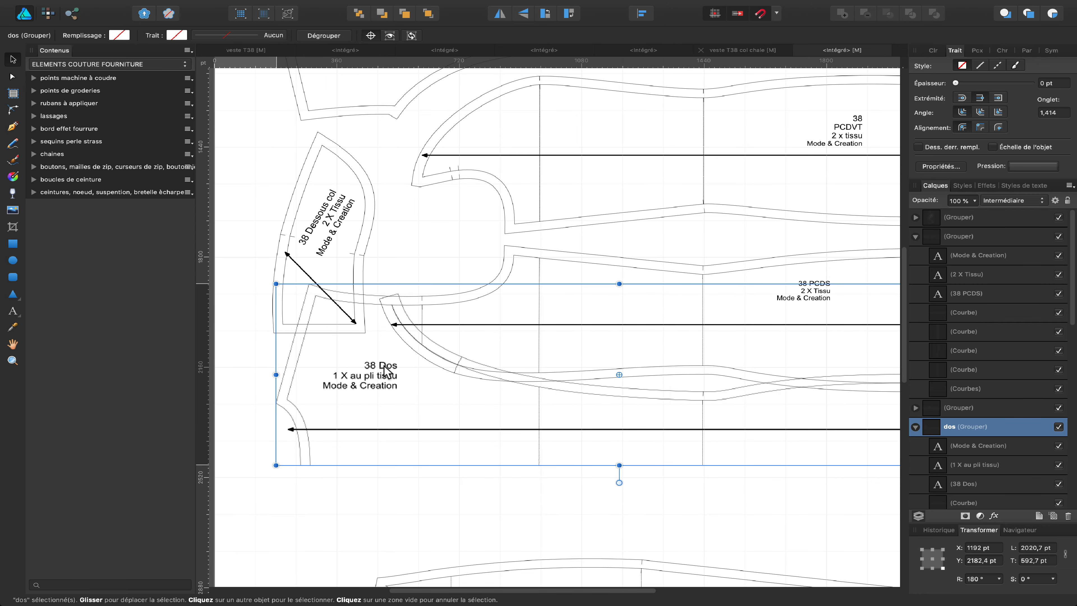
scroll(384, 370, "up", 5)
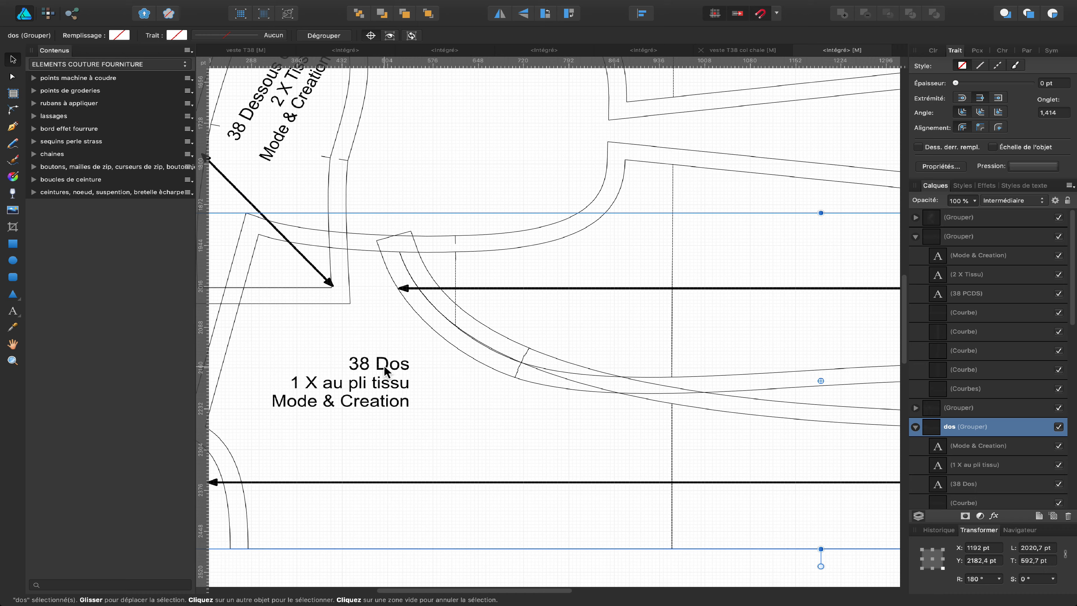
scroll(384, 367, "up", 1)
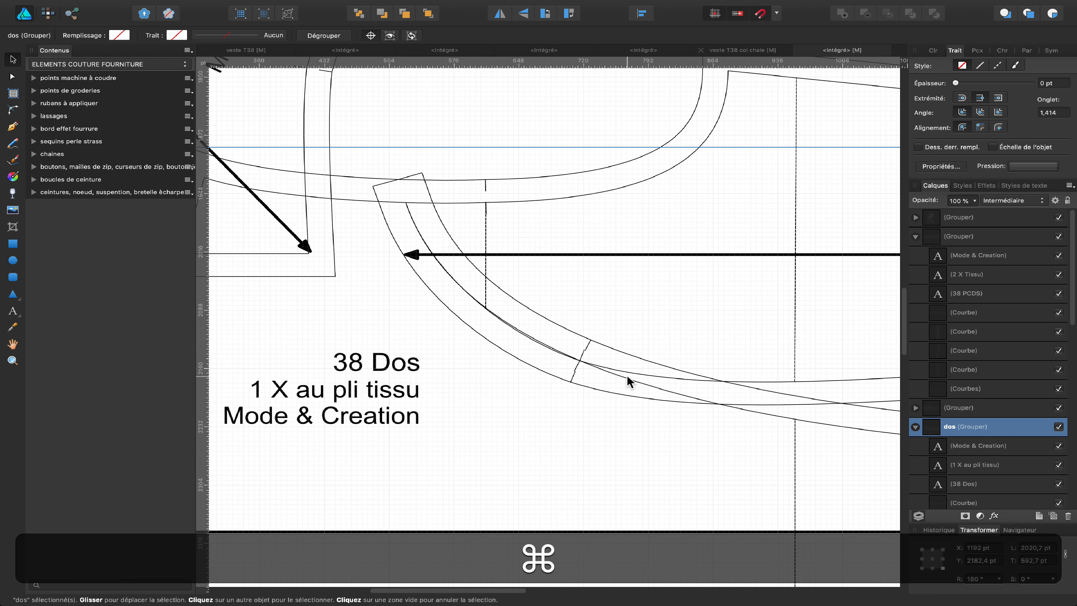
key("super+z")
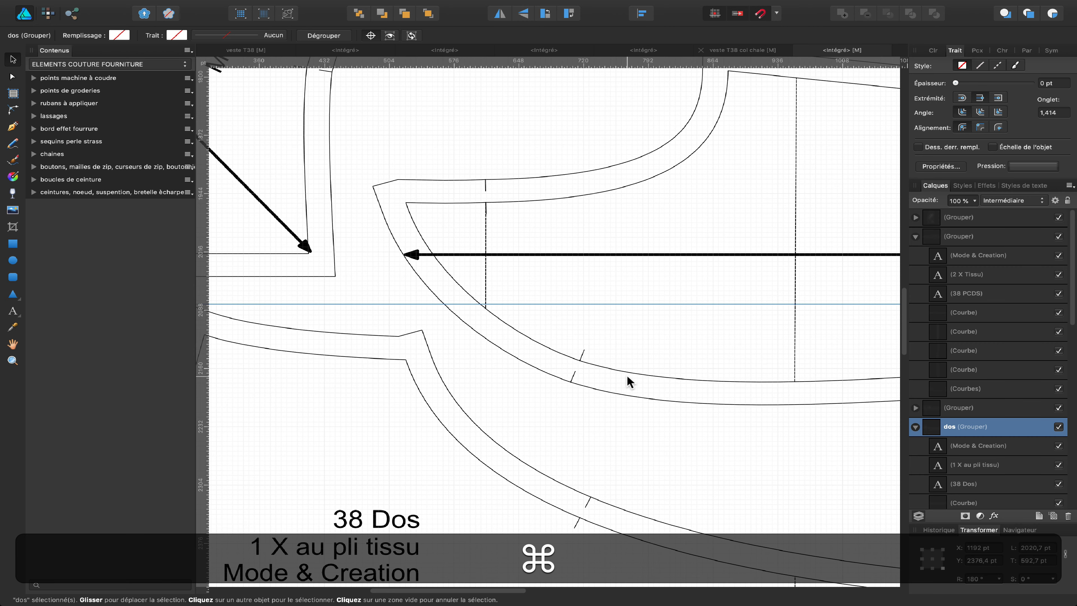
- Place a 41 × 33 pt guide rectangle at 53 % opacity over the 38 Dessous de manche piece's lower pointed seam-allowance corner
key("super+0")
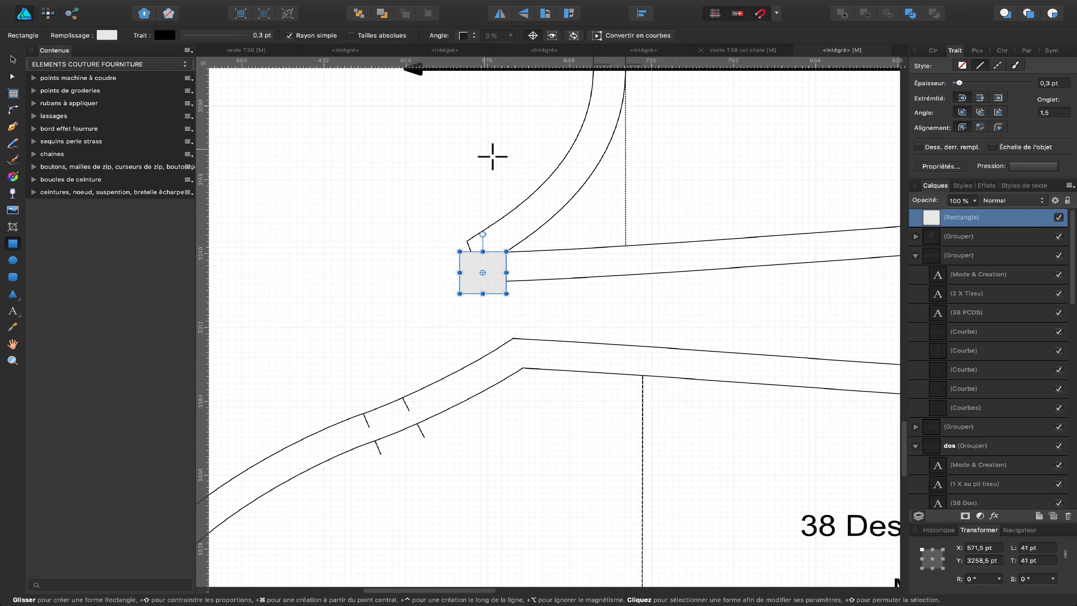
key("v")
left_click(482, 148)
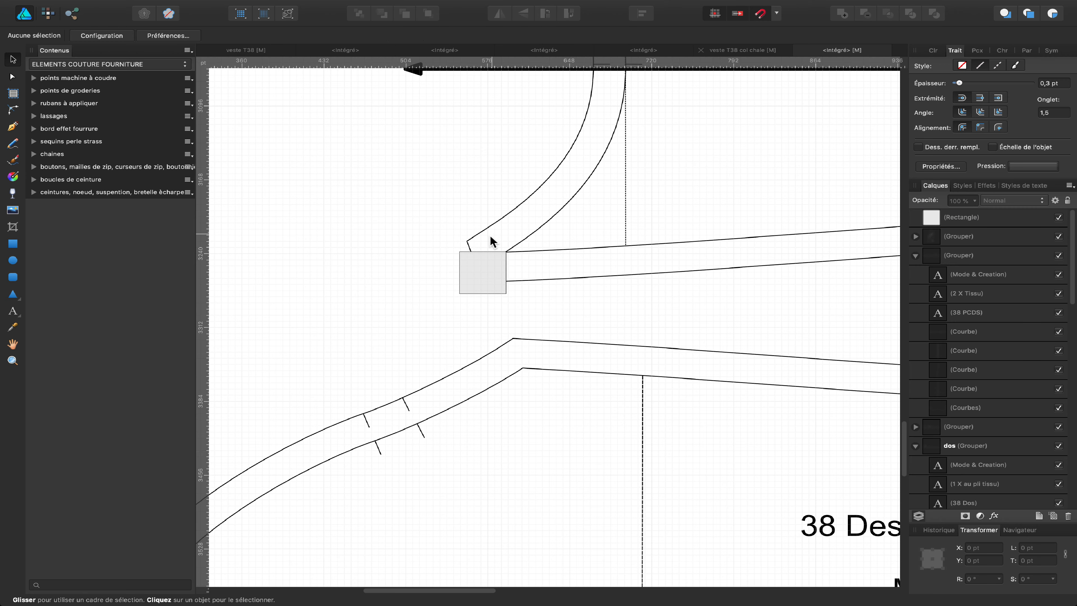
left_click(484, 257)
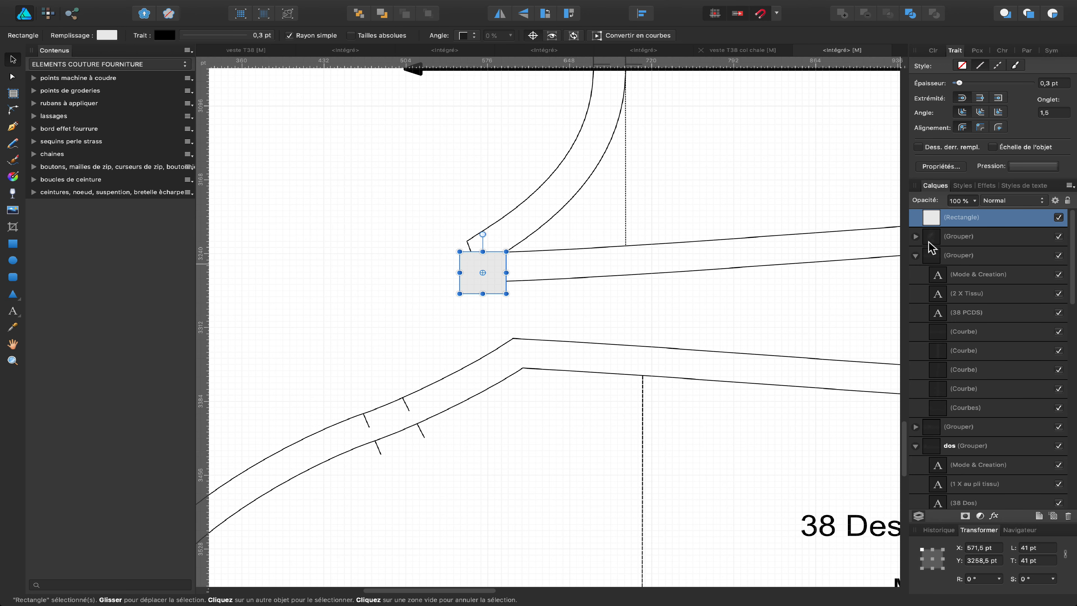
left_click(975, 202)
left_click_drag(968, 217, 926, 218)
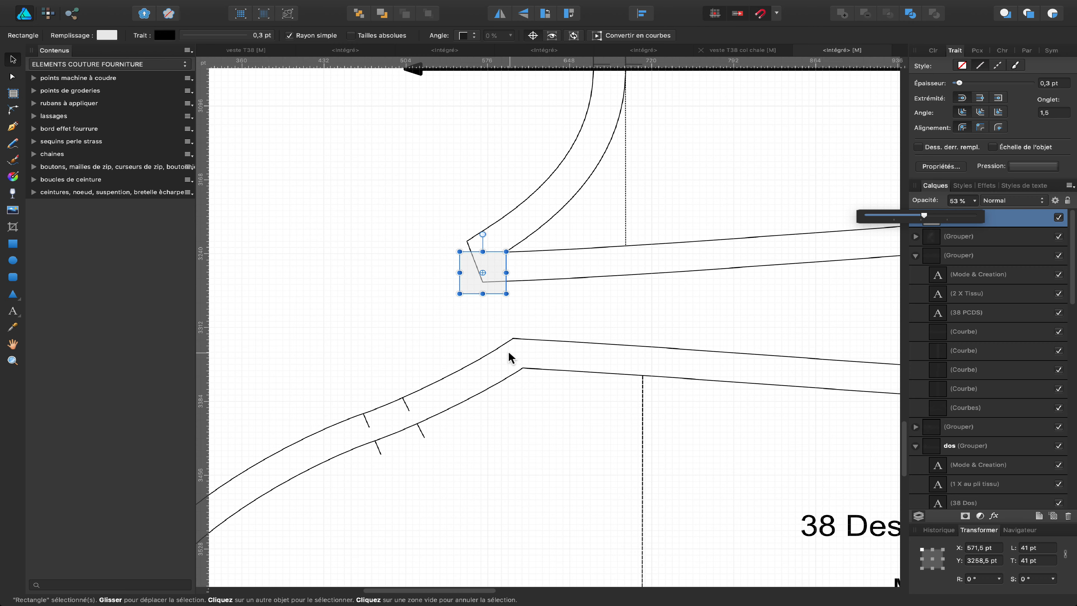
scroll(508, 344, "up", 3)
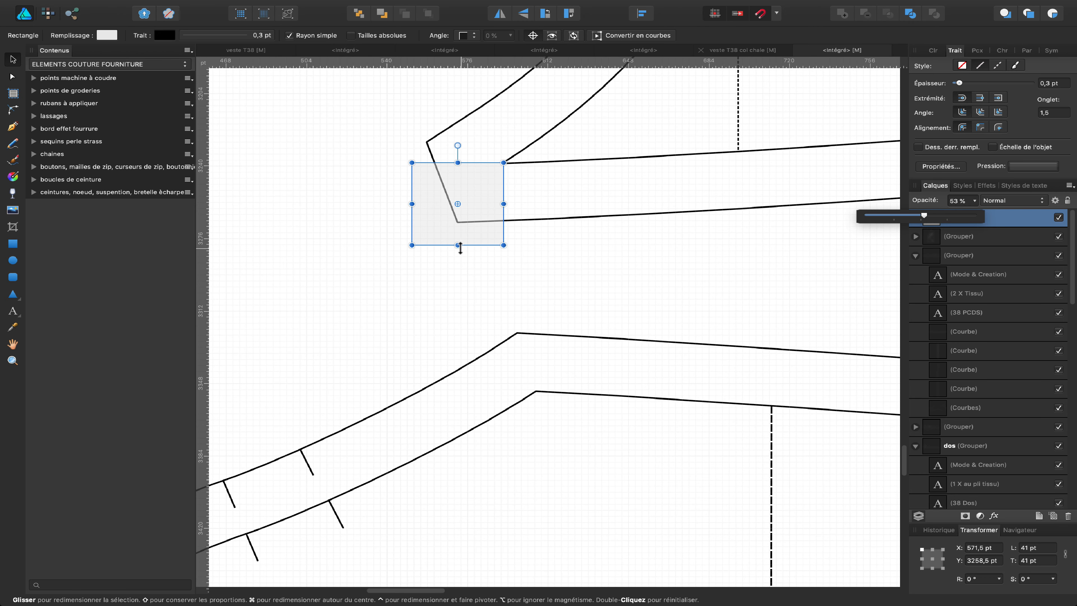
left_click_drag(458, 245, 458, 229)
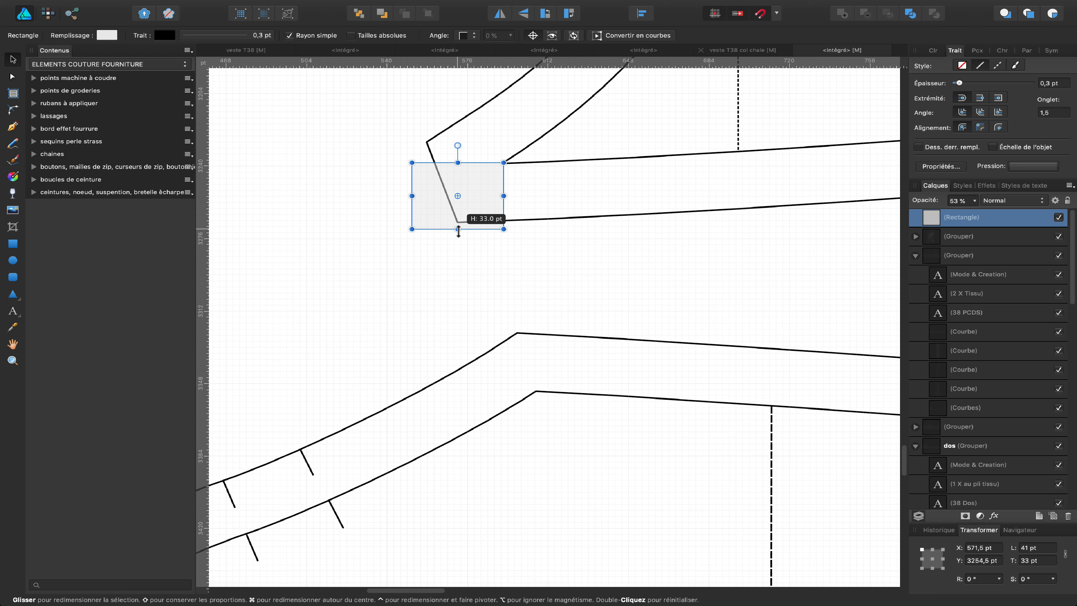
- Move the guide rectangle's transform origin to its corner on the sleeve's inner outline and rotate it about 0.9° around that point
left_click_drag(458, 232, 504, 164)
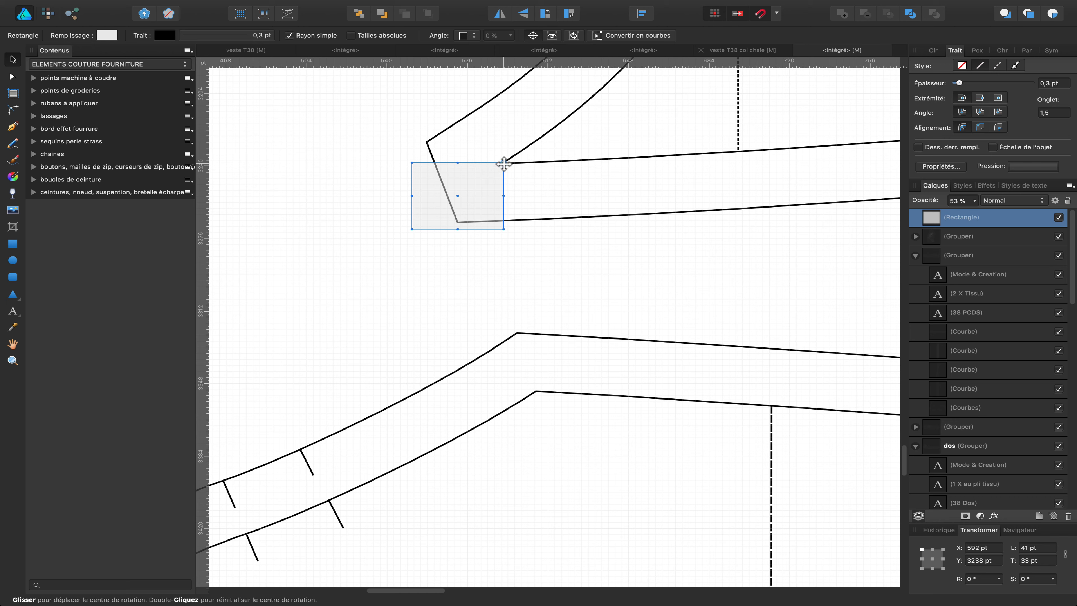
left_click_drag(504, 164, 503, 163)
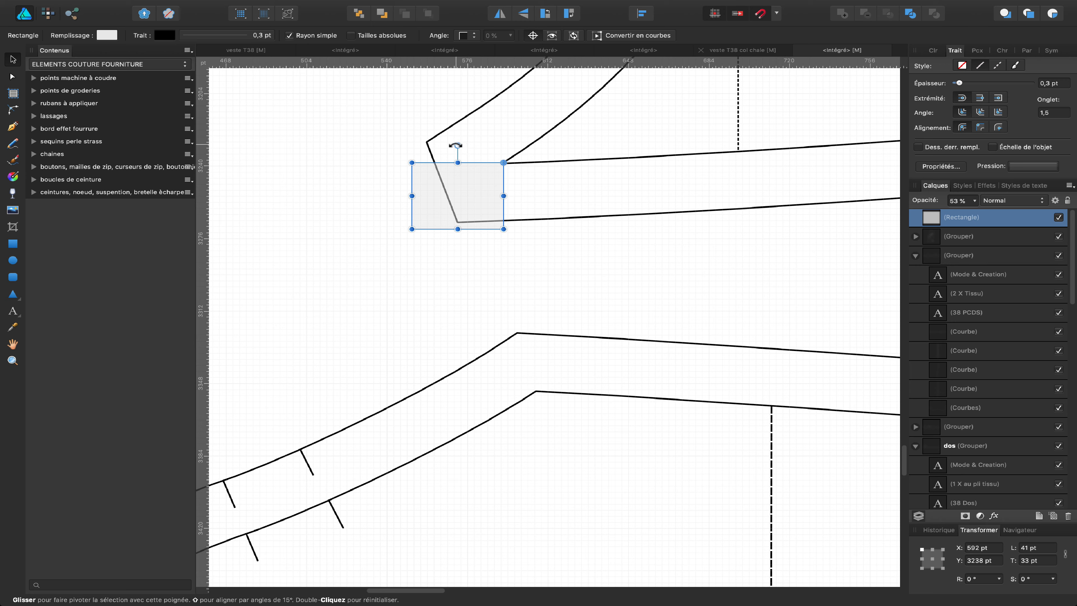
left_click_drag(457, 146, 453, 145)
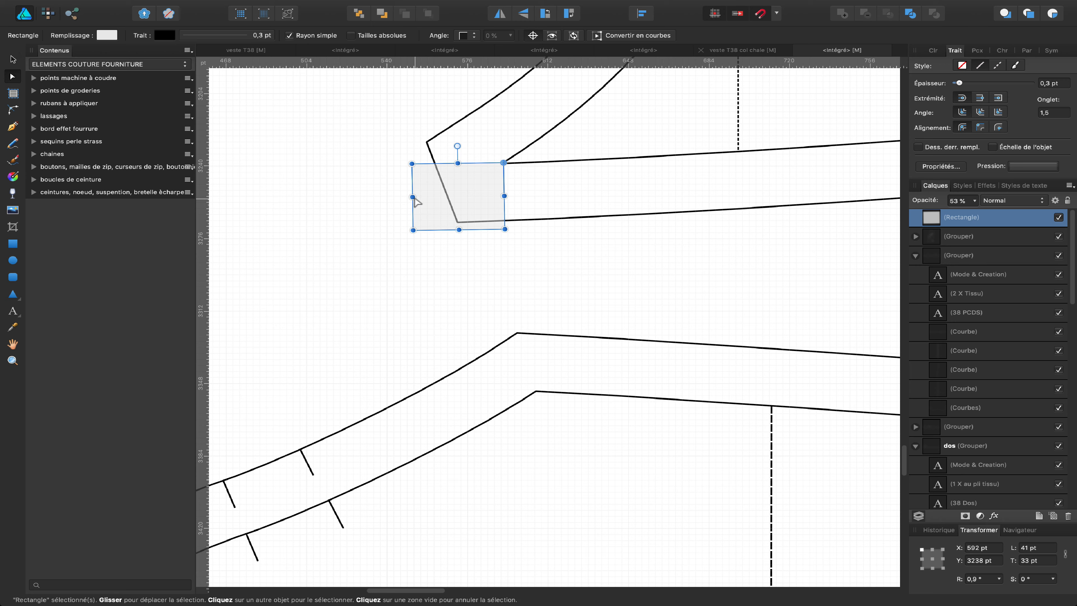
- Move the sleeve's outer outline nodes at the lower corner onto the guide rectangle's edges to square the seam-allowance end
left_click(550, 221)
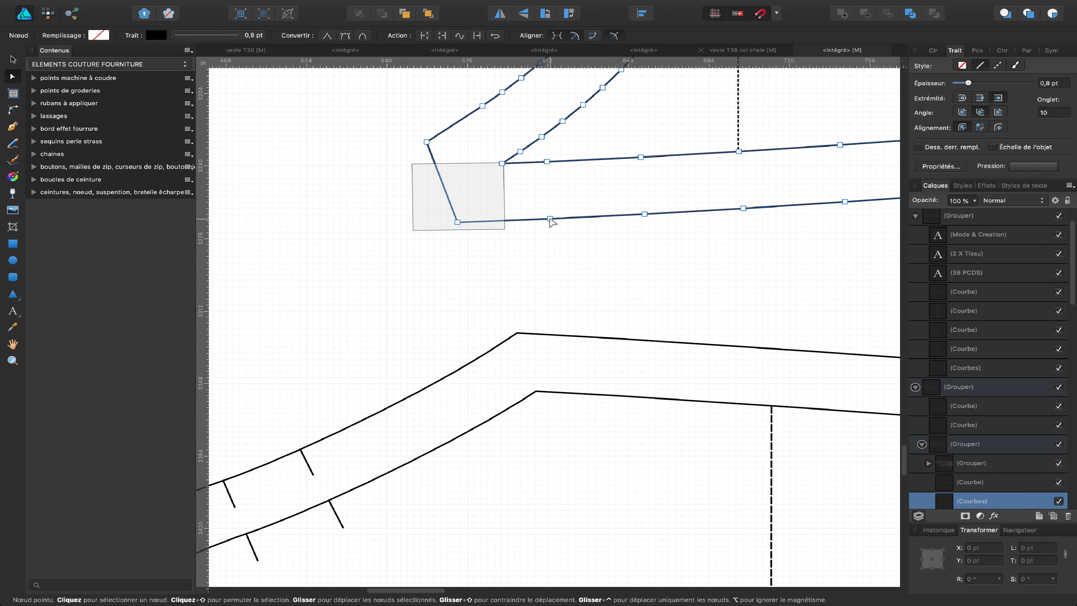
left_click(550, 218)
left_click_drag(550, 219, 413, 222)
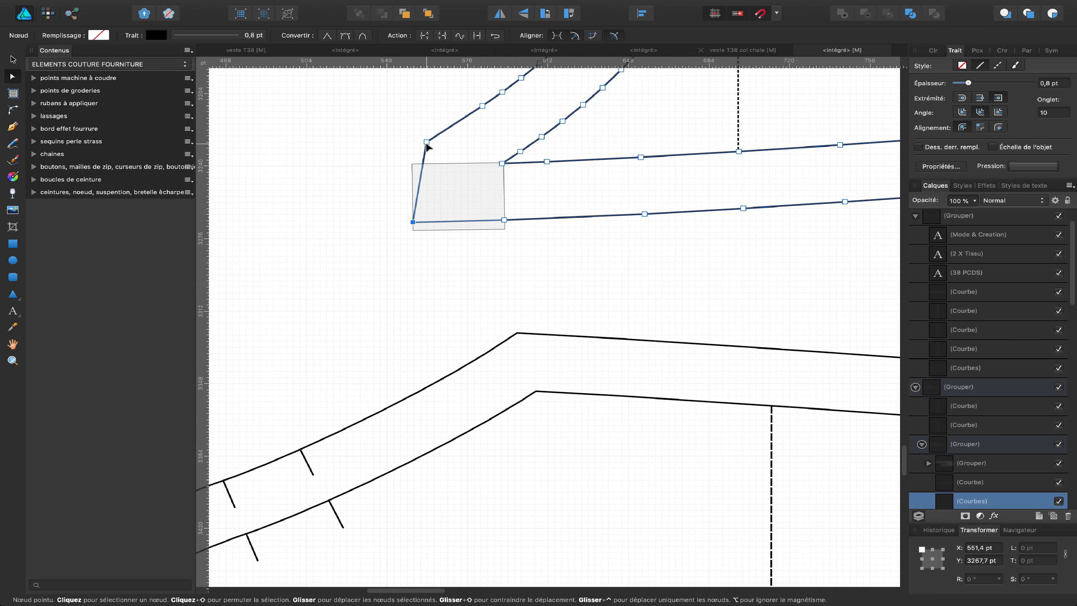
left_click_drag(426, 144, 411, 167)
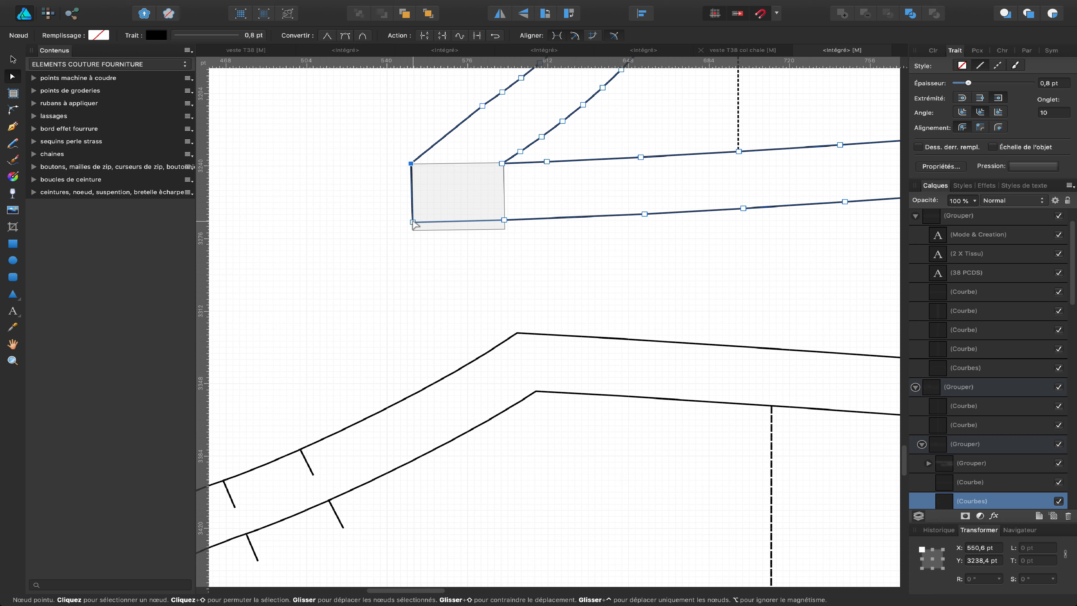
left_click_drag(413, 221, 414, 222)
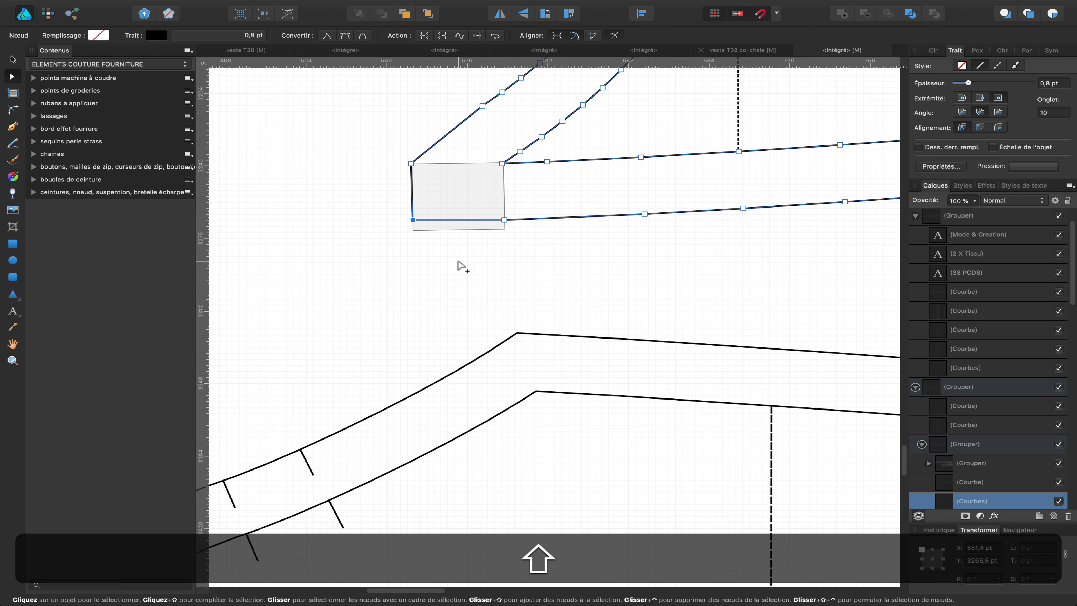
left_click(458, 261)
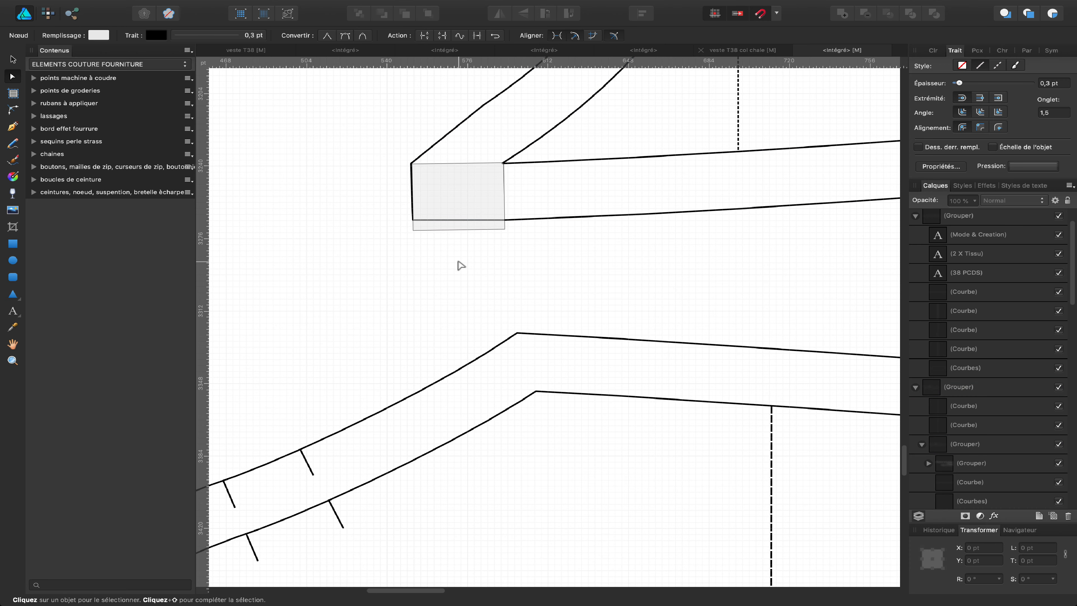
left_click(458, 200)
scroll(458, 201, "up", 3)
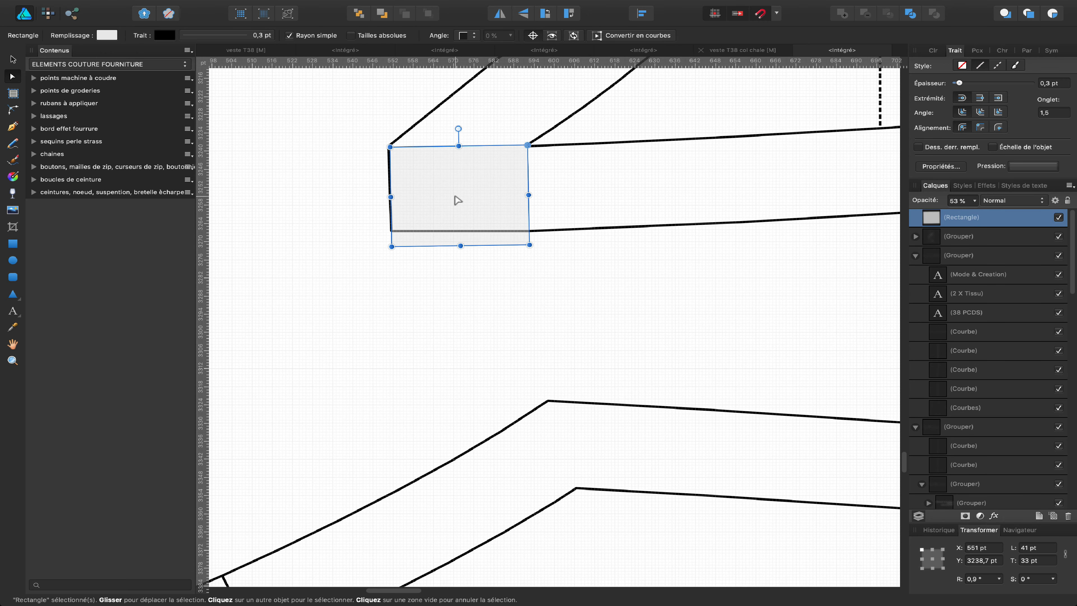
left_click(481, 310)
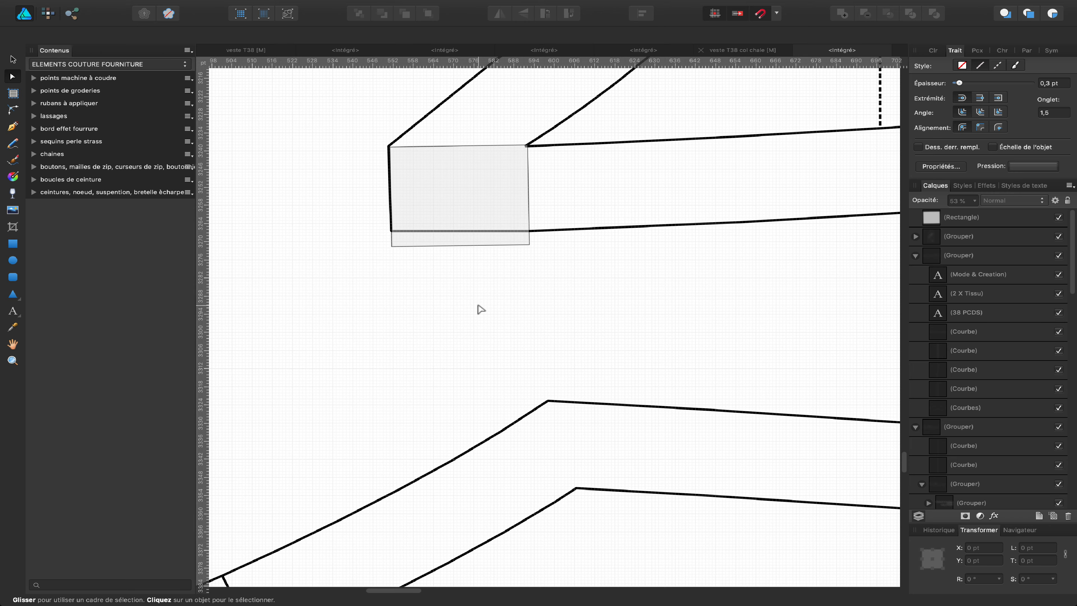
- Move the guide rectangle to the same sleeve piece's upper pointed corner, with its lower corner on the inner outline's corner
key("space")
left_click_drag(482, 295, 460, 416)
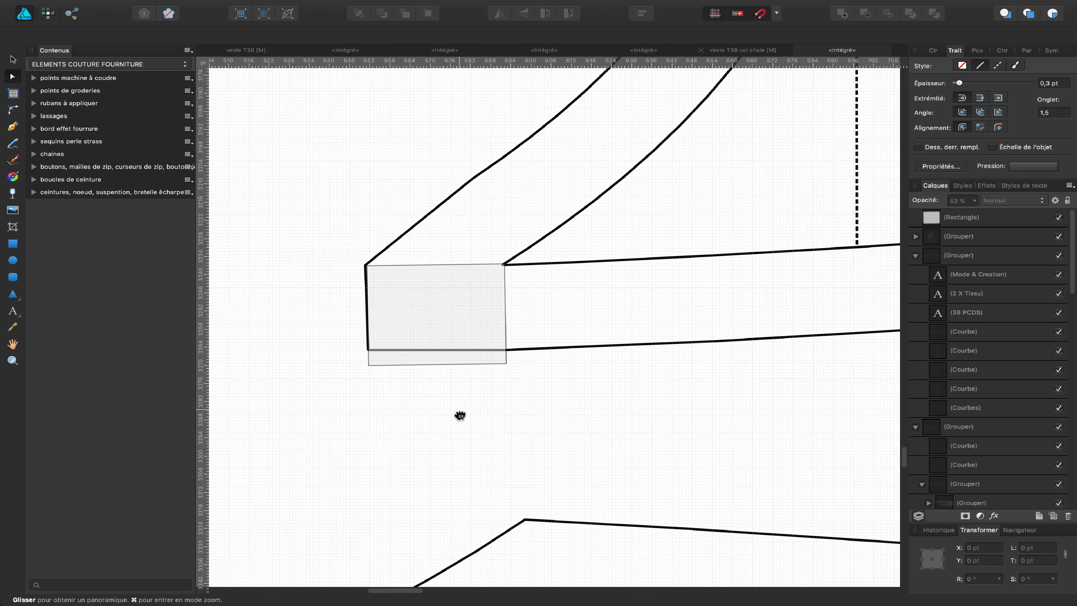
left_click(450, 343)
left_click_drag(449, 344, 455, 393)
key("space")
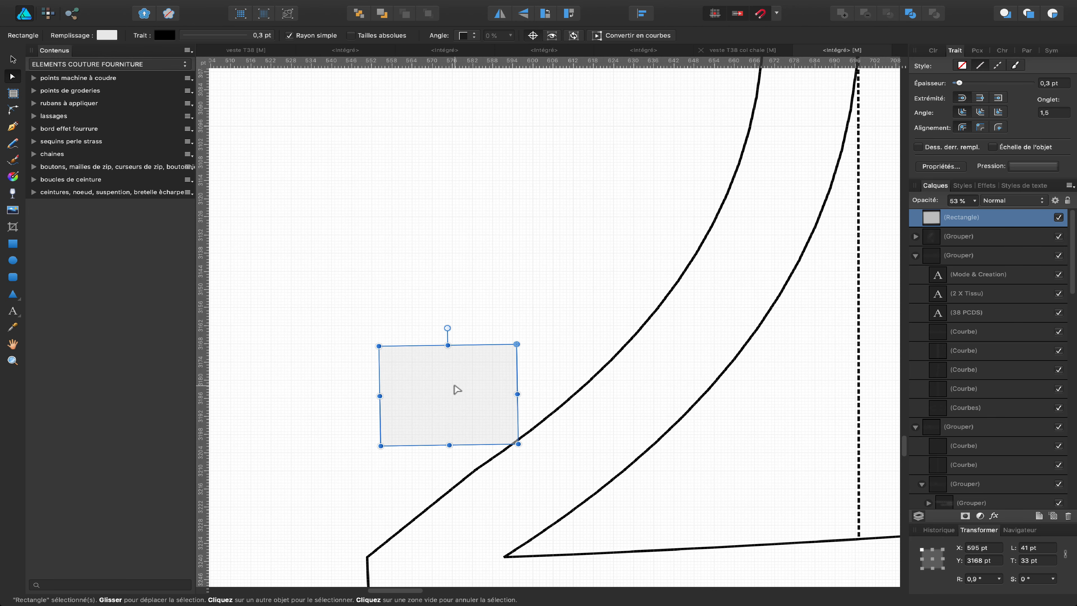
scroll(457, 390, "down", 1)
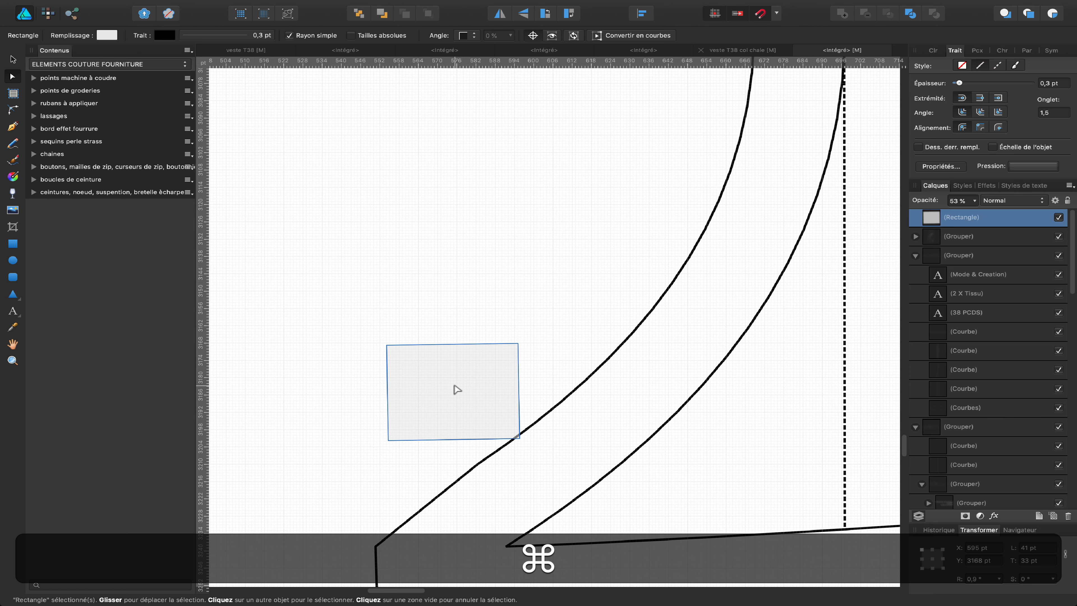
scroll(457, 390, "down", 2)
scroll(455, 386, "down", 2)
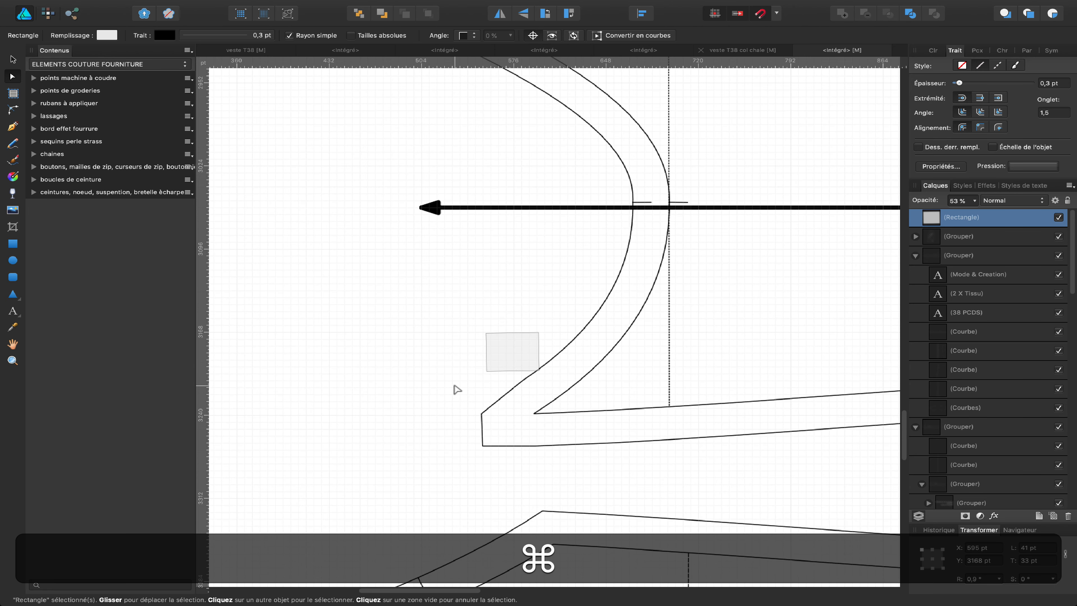
left_click_drag(514, 357, 407, 183)
key("space")
scroll(407, 184, "up", 6)
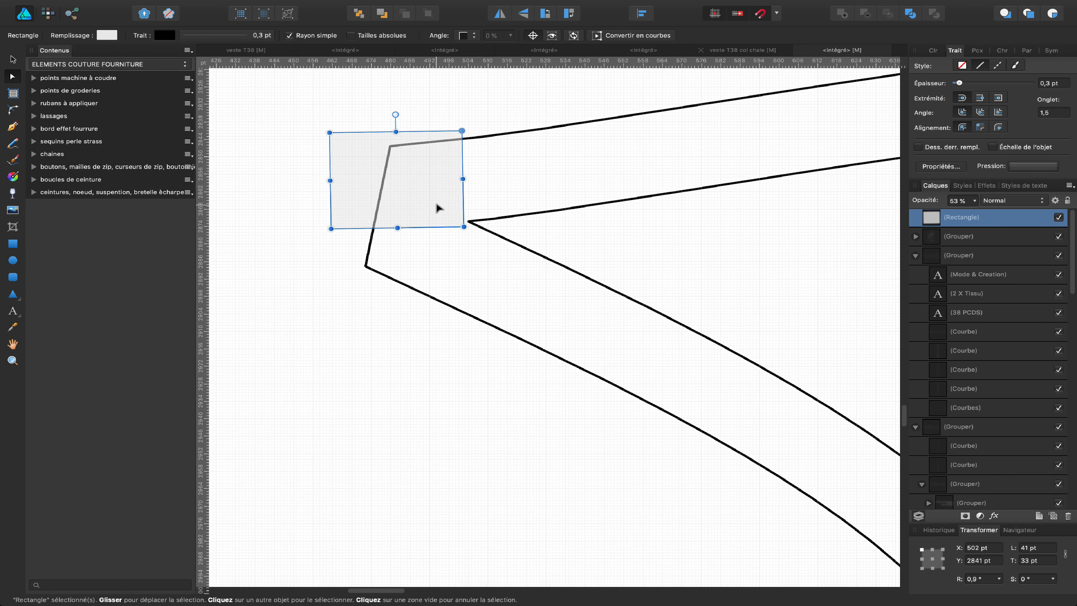
left_click_drag(435, 207, 438, 200)
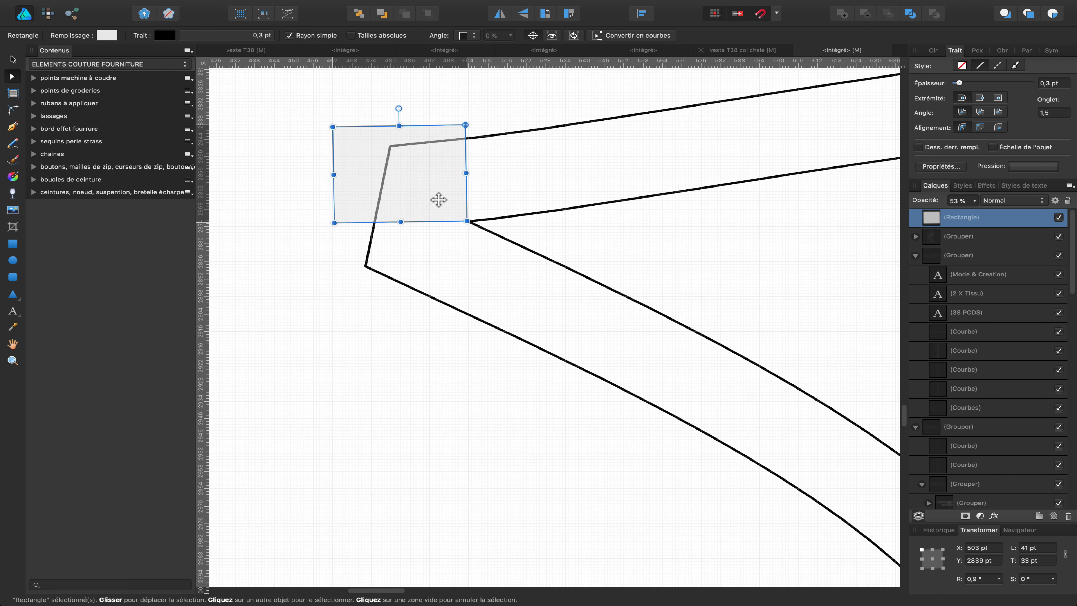
- Move the guide rectangle's transform origin to its corner on the sleeve's inner outline and rotate it to 7° around that point
left_click(494, 125)
left_click(443, 201)
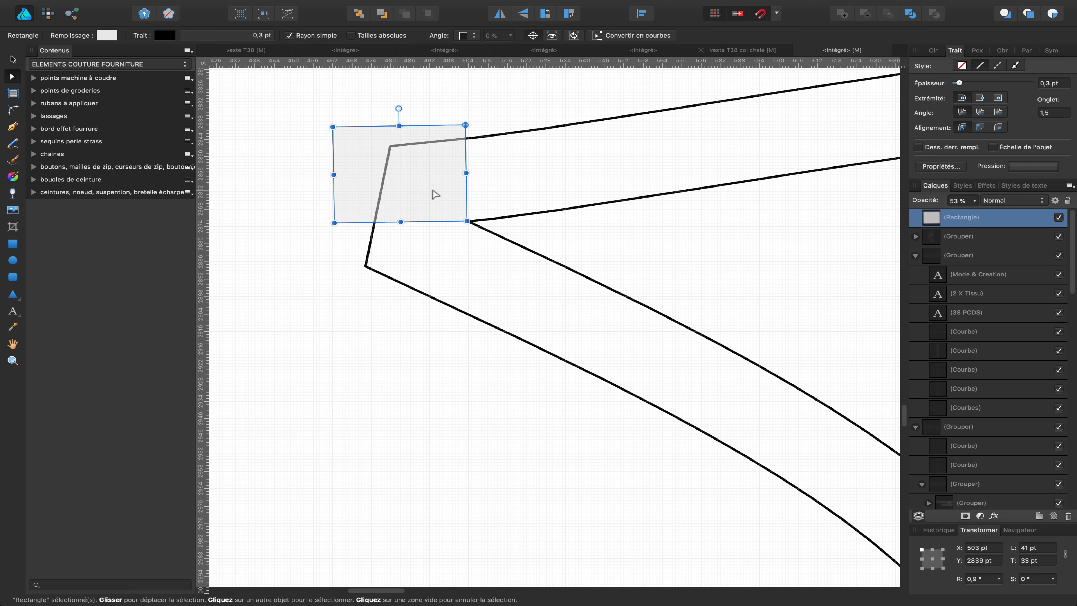
left_click_drag(466, 128, 467, 220)
left_click_drag(399, 108, 384, 114)
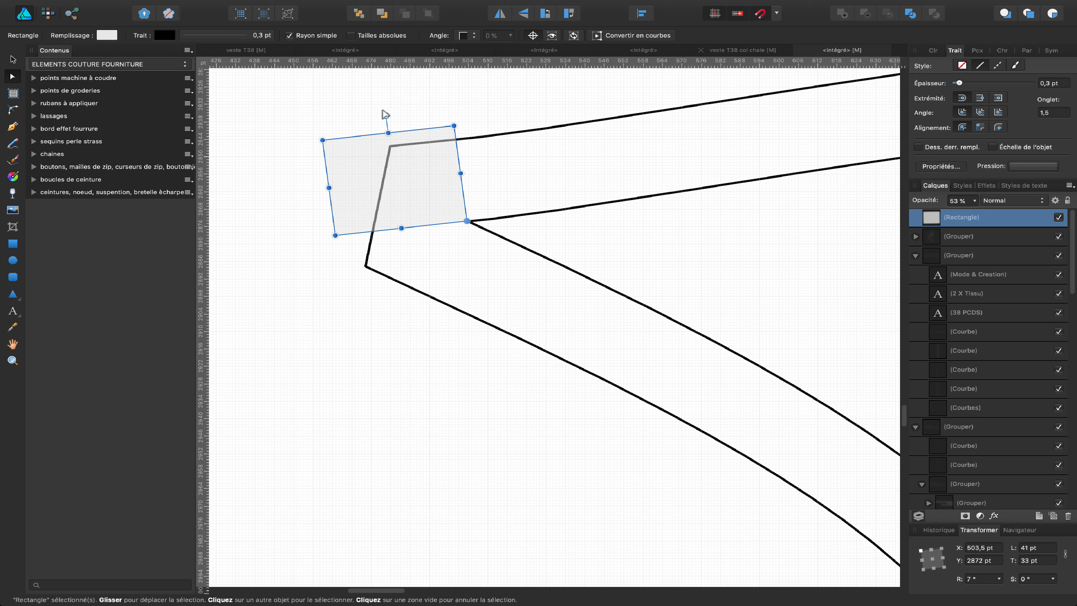
- Move the sleeve's outer outline nodes at the upper pointed corner onto the edges of the rotated guide rectangle
left_click(464, 142)
left_click(464, 142)
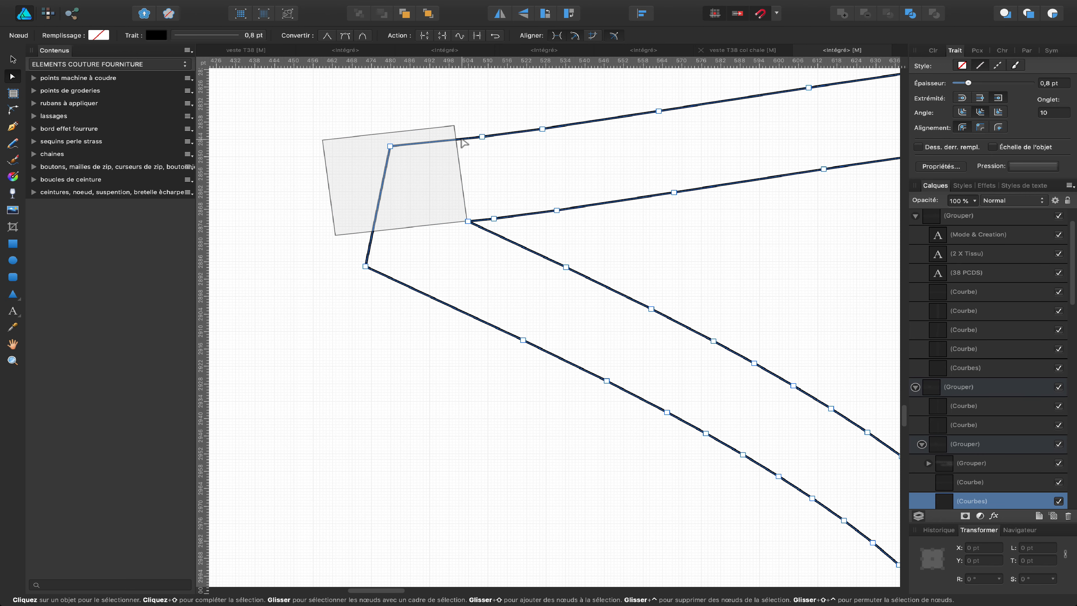
left_click_drag(482, 138, 456, 141)
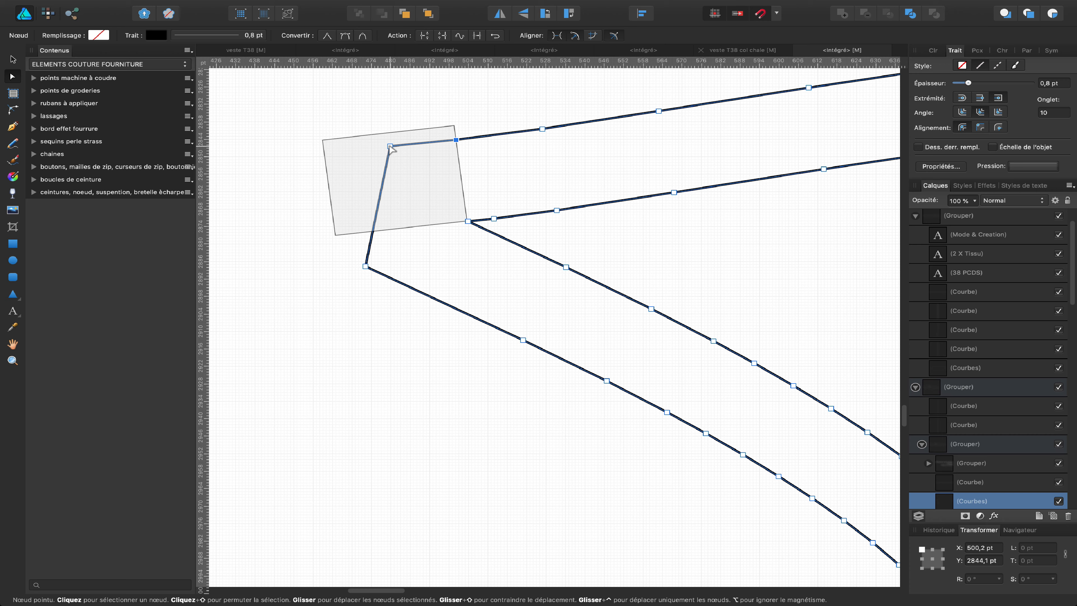
left_click_drag(390, 148, 326, 159)
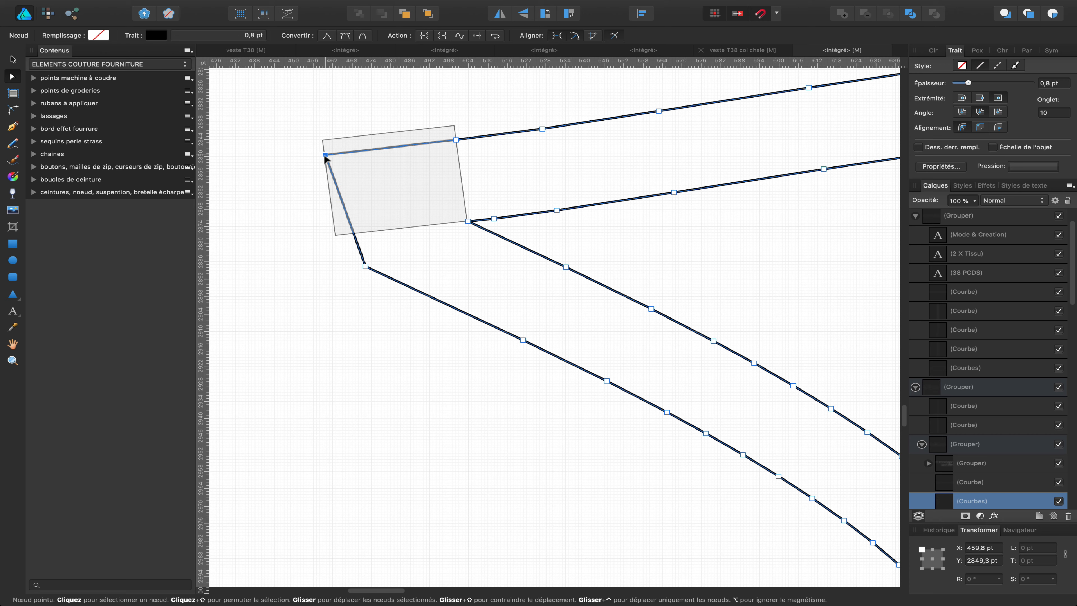
left_click_drag(366, 266, 336, 235)
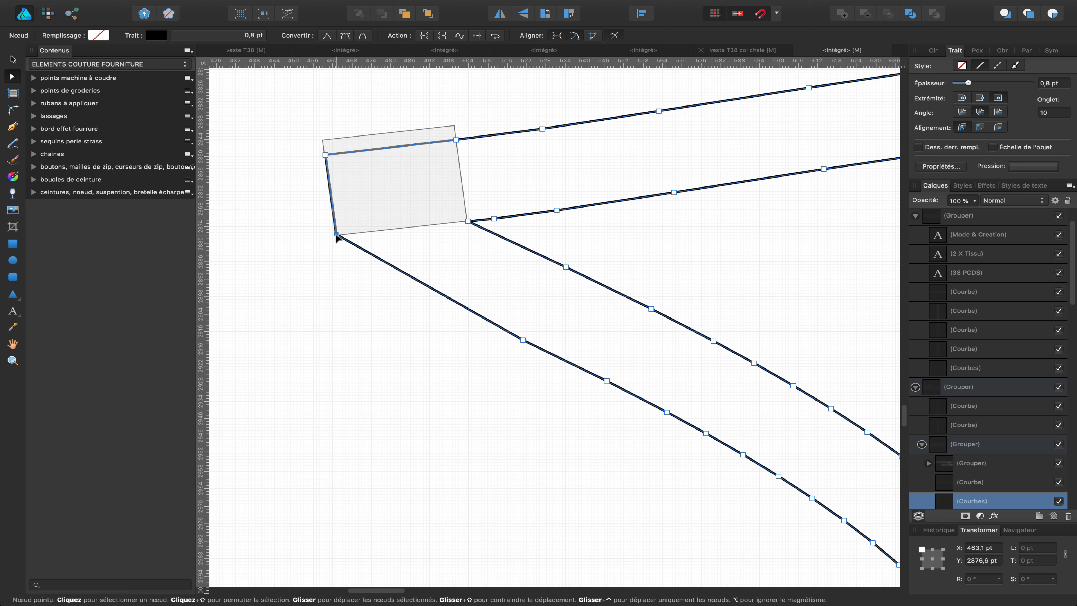
left_click_drag(336, 235, 330, 238)
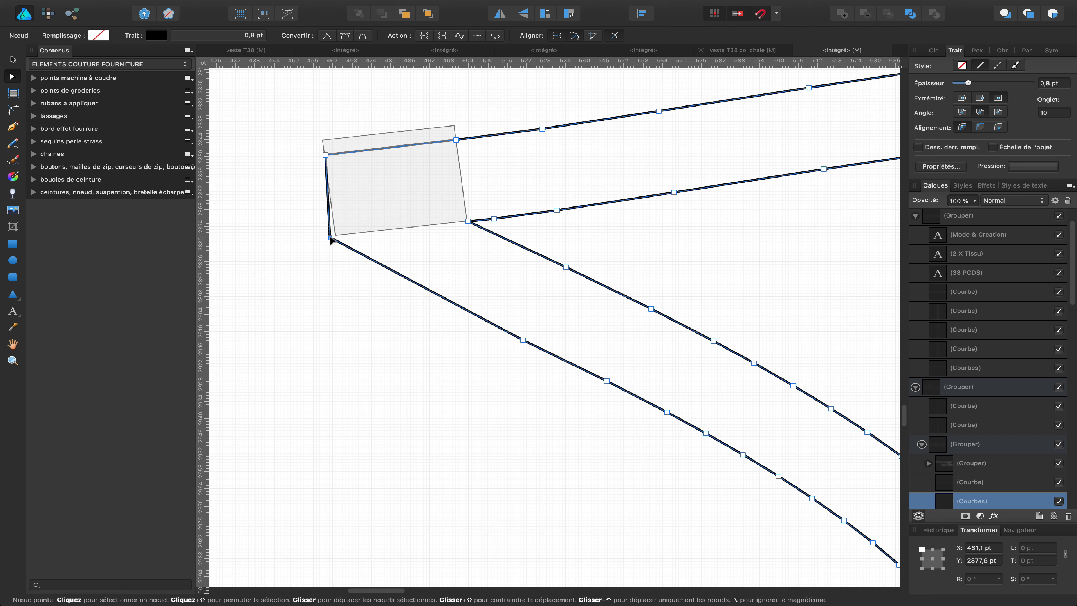
- Align the outer outline's upper corner node with the guide rectangle's short edge after widening it to 43 pt, and delete the guide
left_click(341, 229)
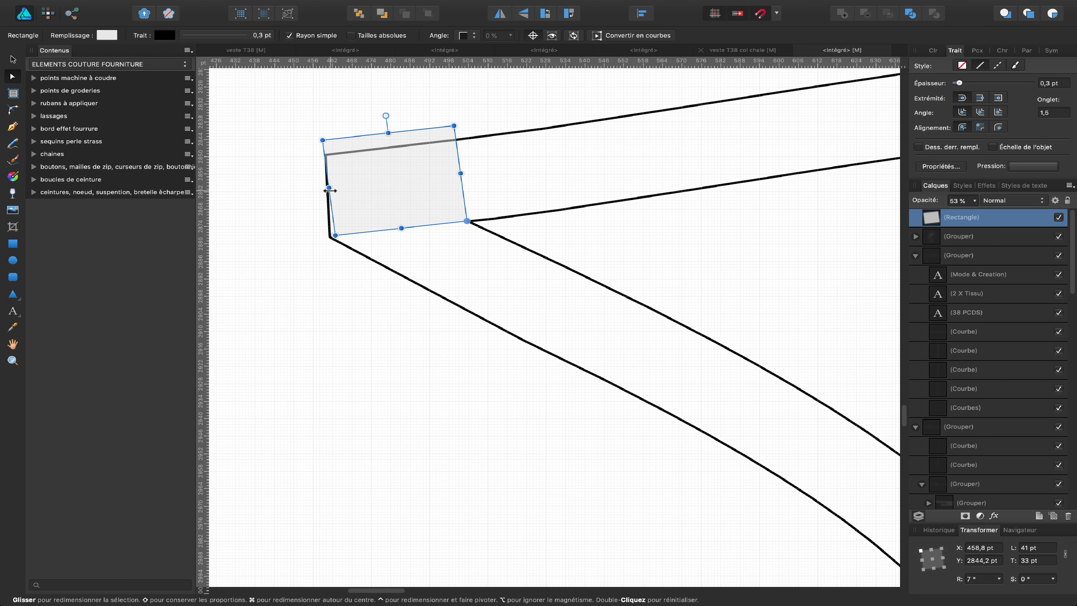
left_click_drag(330, 190, 323, 189)
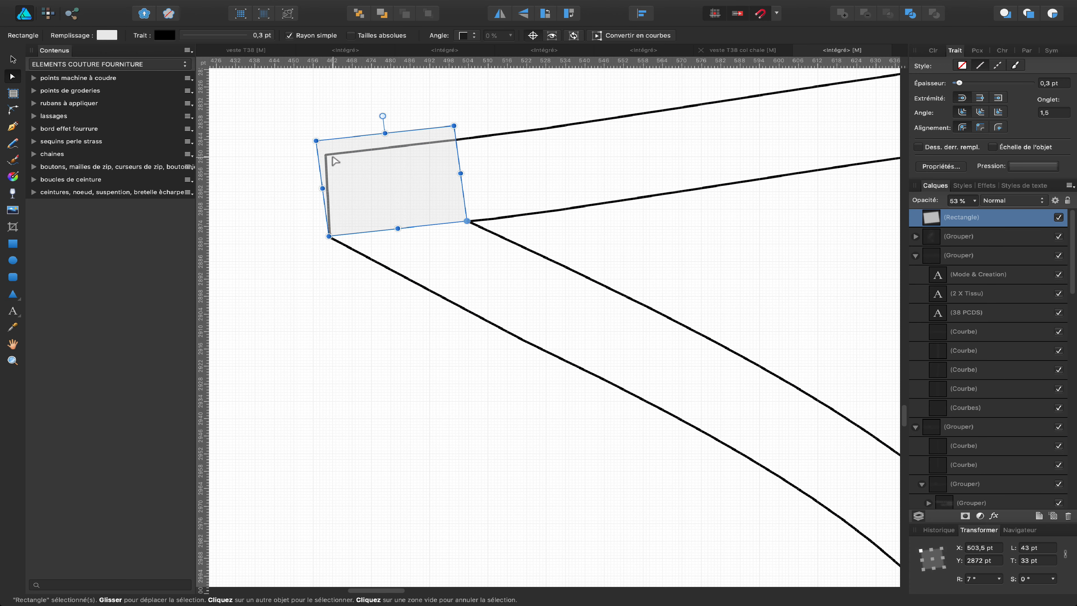
left_click(505, 132)
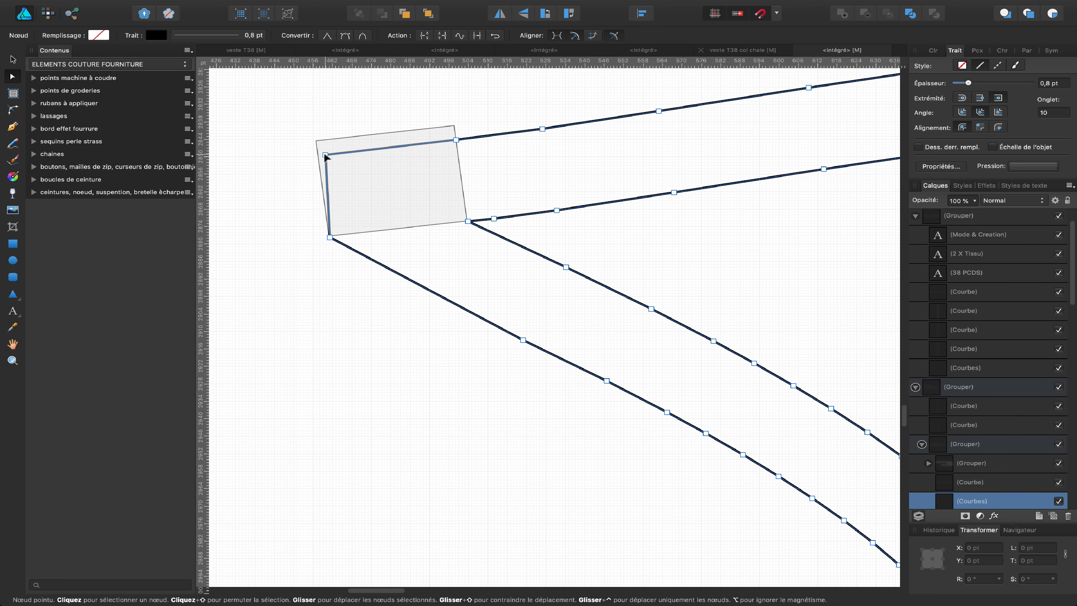
left_click_drag(326, 155, 319, 155)
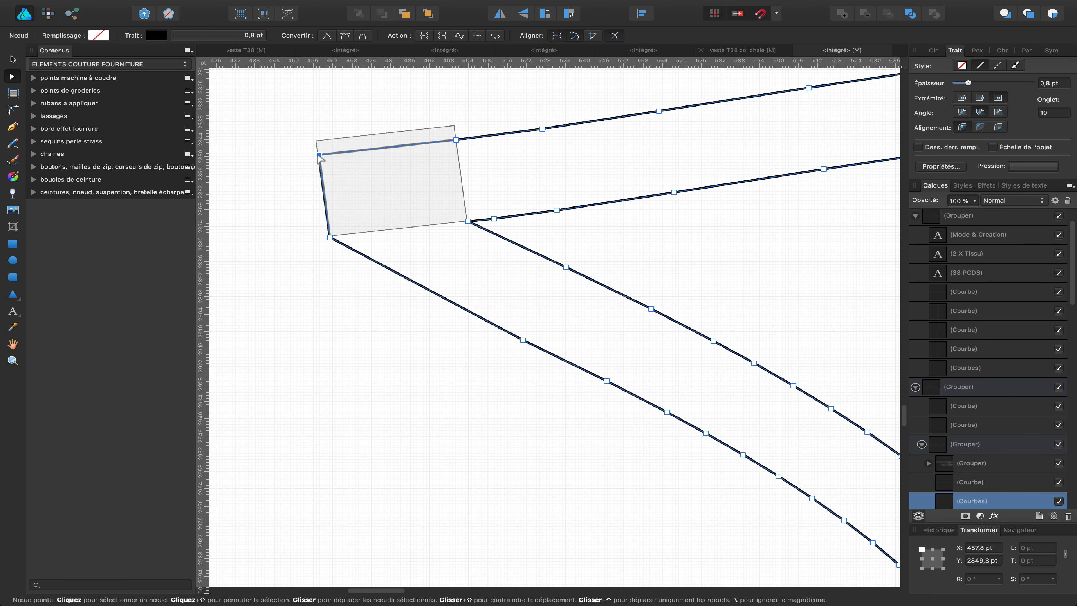
left_click(294, 185)
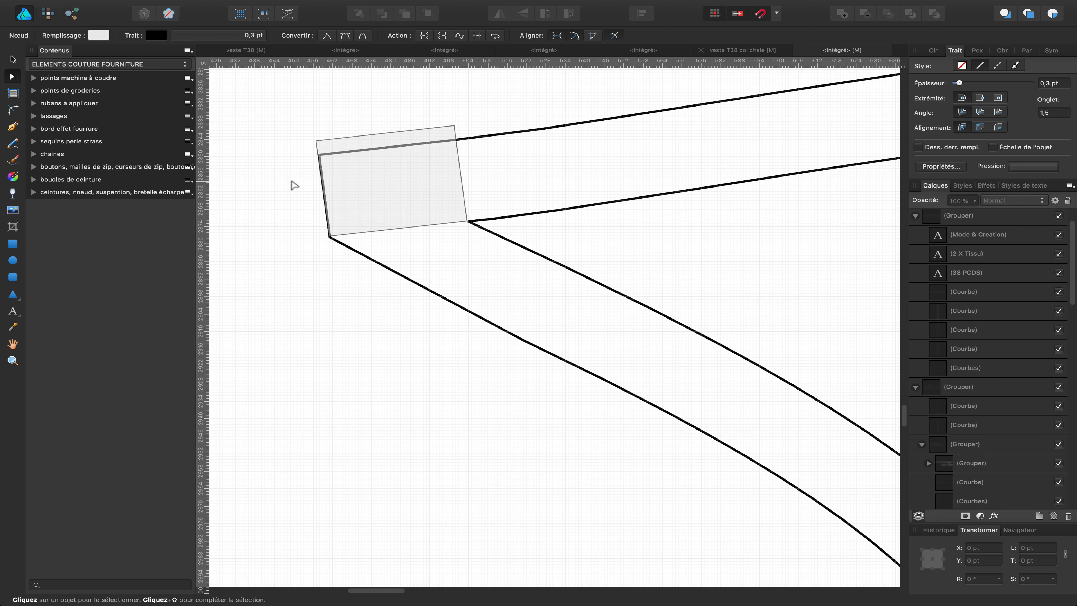
left_click(379, 145)
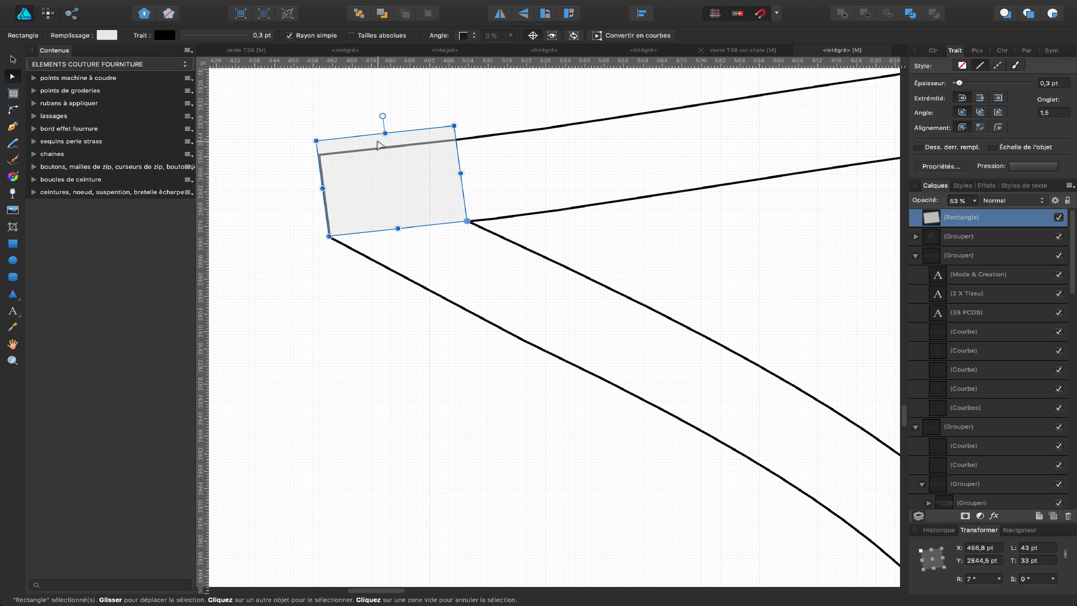
key("BackSpace")
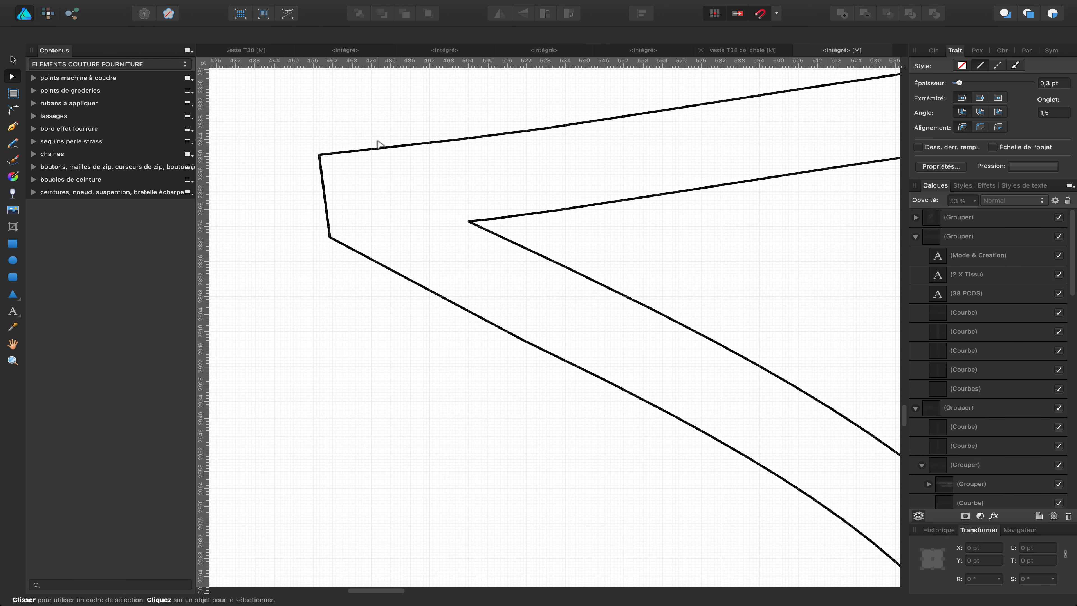
- Draw a 29 × 29 pt guide square from the inner outline's upper corner on the 38 Dessus de manche piece
scroll(379, 146, "down", 5)
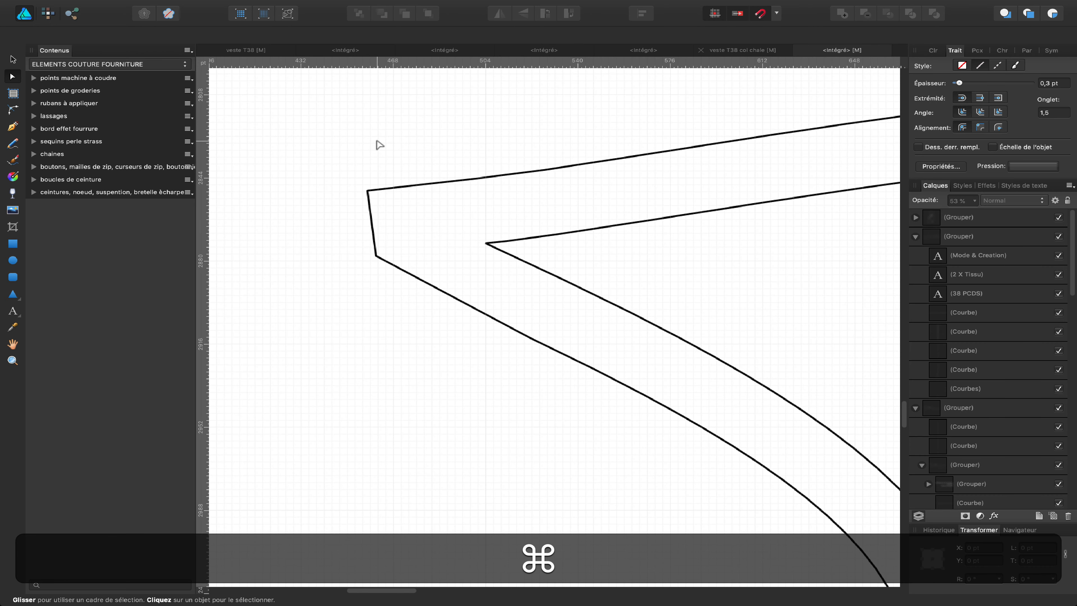
scroll(379, 145, "down", 2)
key("space")
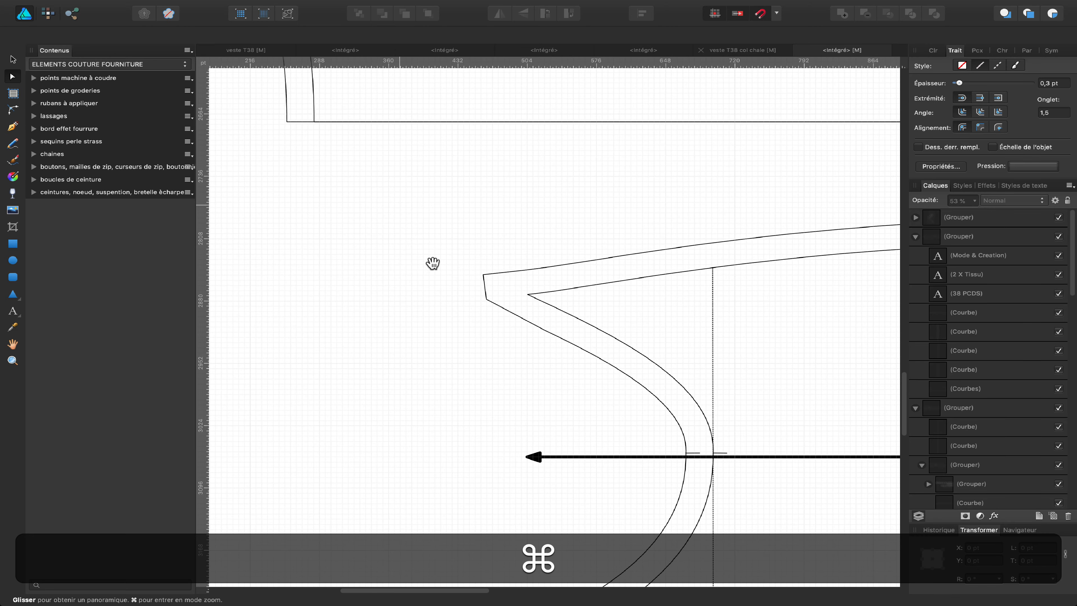
left_click_drag(546, 458, 457, 273)
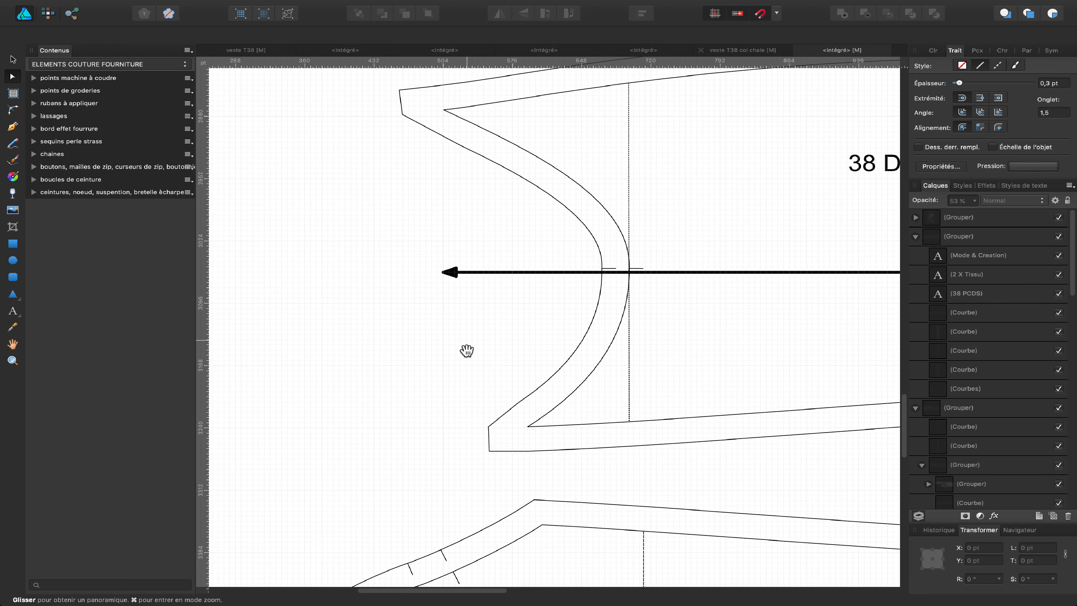
key("space")
left_click_drag(586, 467, 505, 322)
scroll(505, 356, "up", 5)
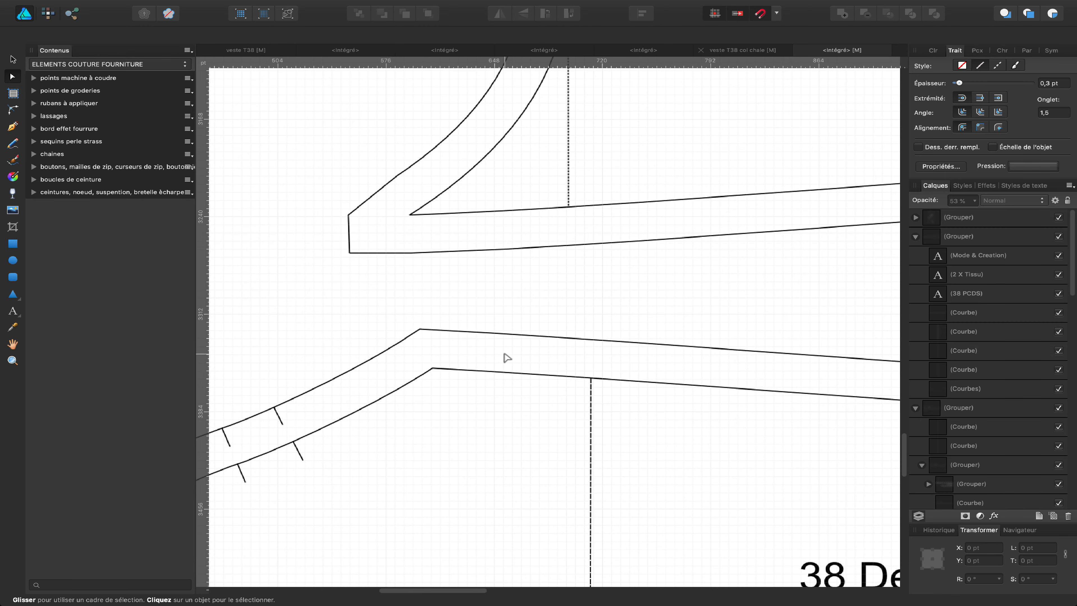
key("space")
left_click_drag(498, 373, 626, 343)
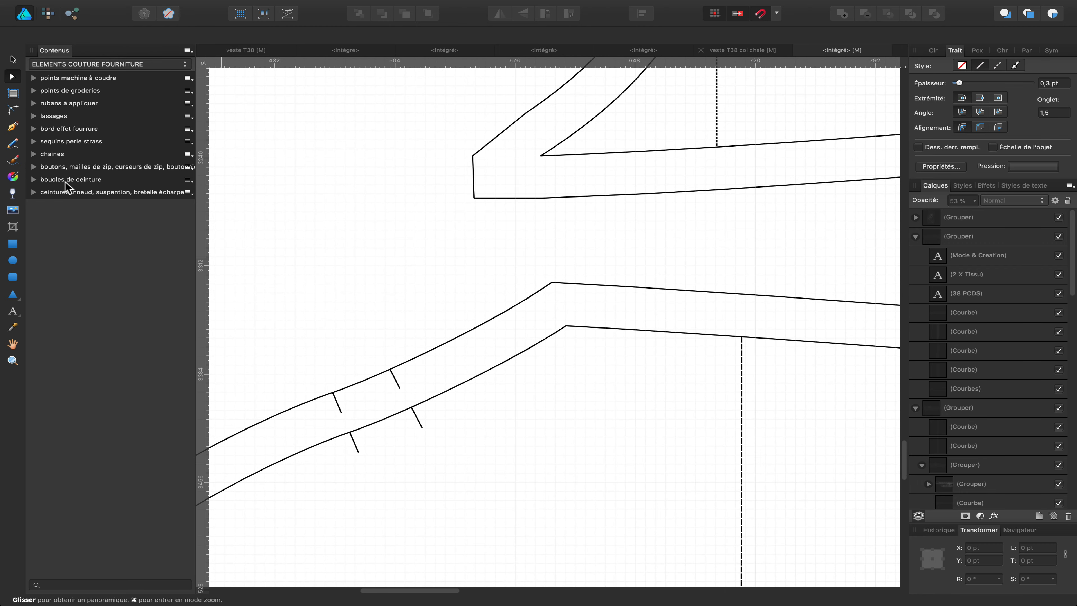
left_click(13, 243)
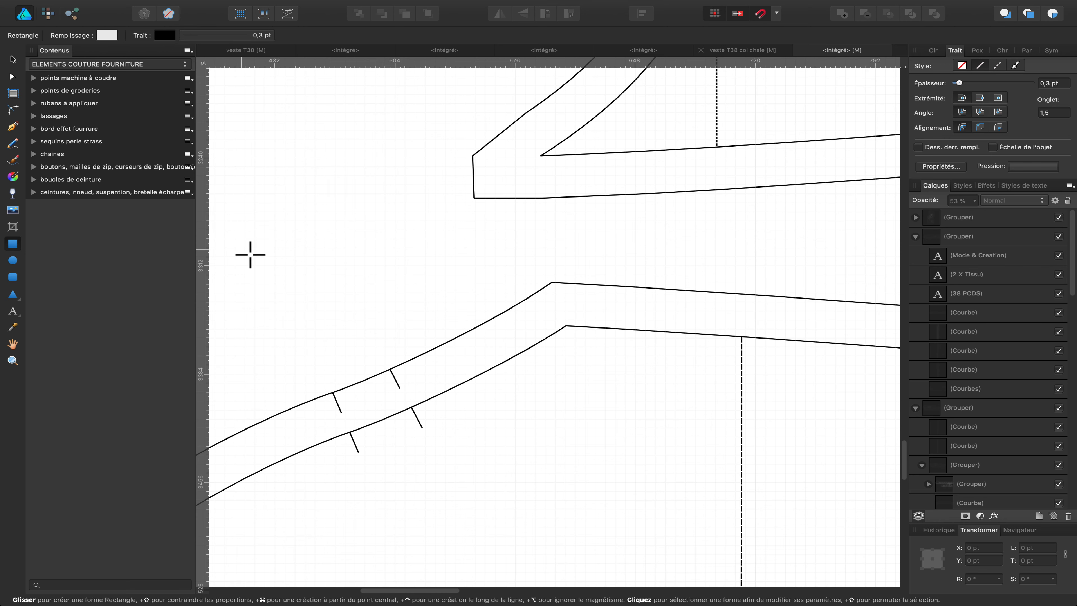
key("shift")
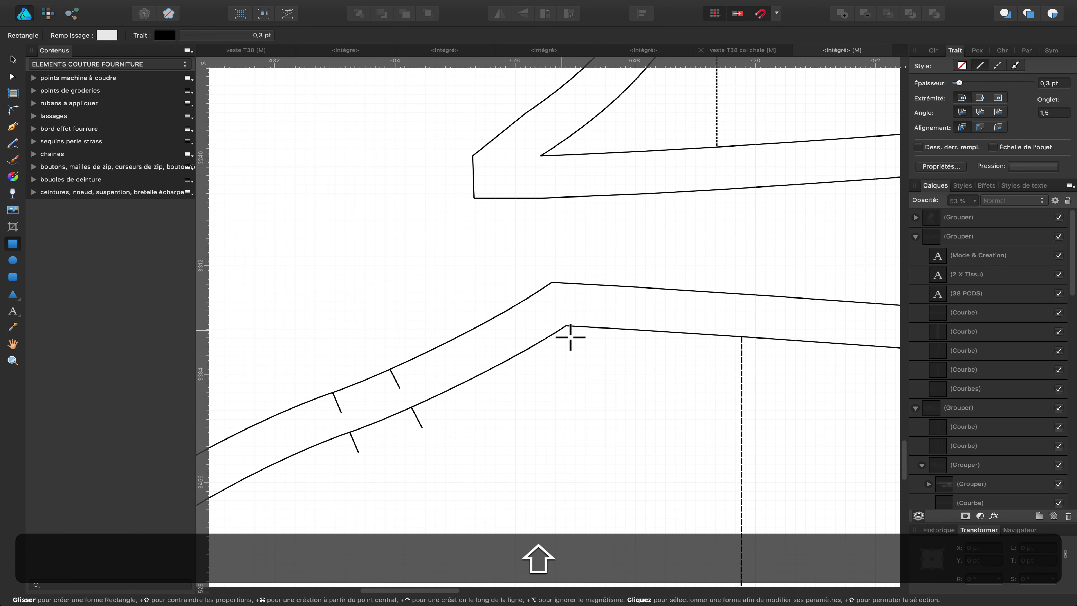
left_click_drag(567, 326, 489, 288)
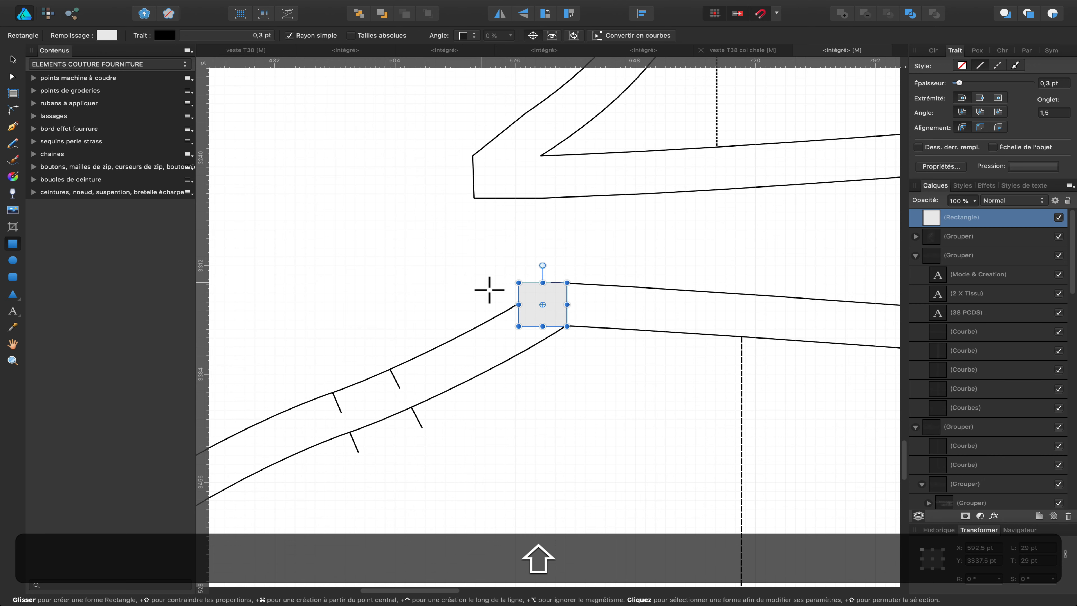
- Set the guide square's opacity to 53 % and widen it to 53 pt, out to the sleeve's outer outline
left_click(974, 201)
left_click_drag(972, 215, 943, 218)
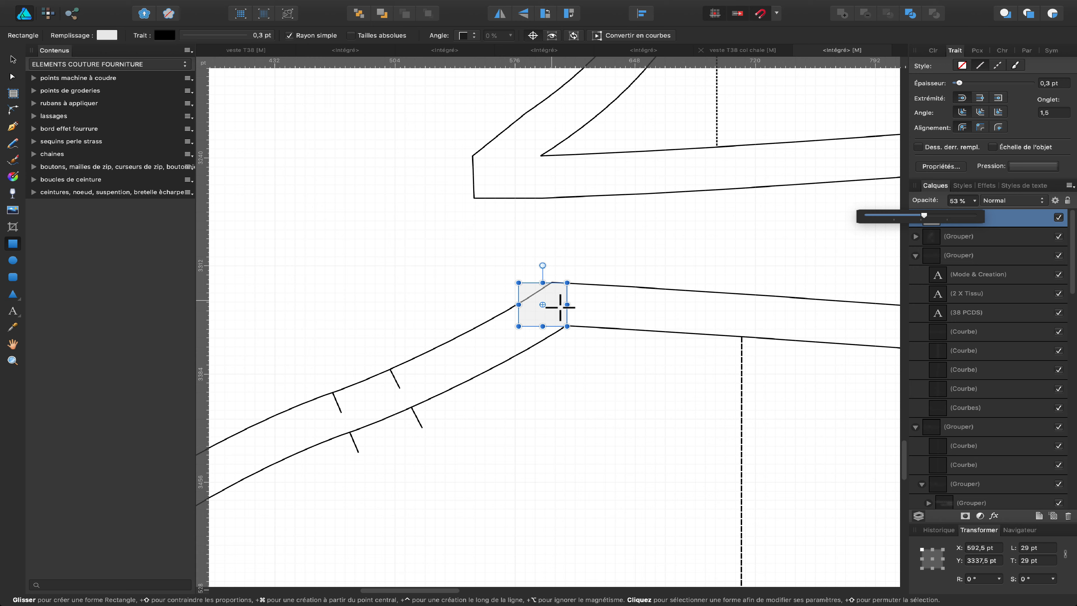
left_click_drag(518, 305, 478, 304)
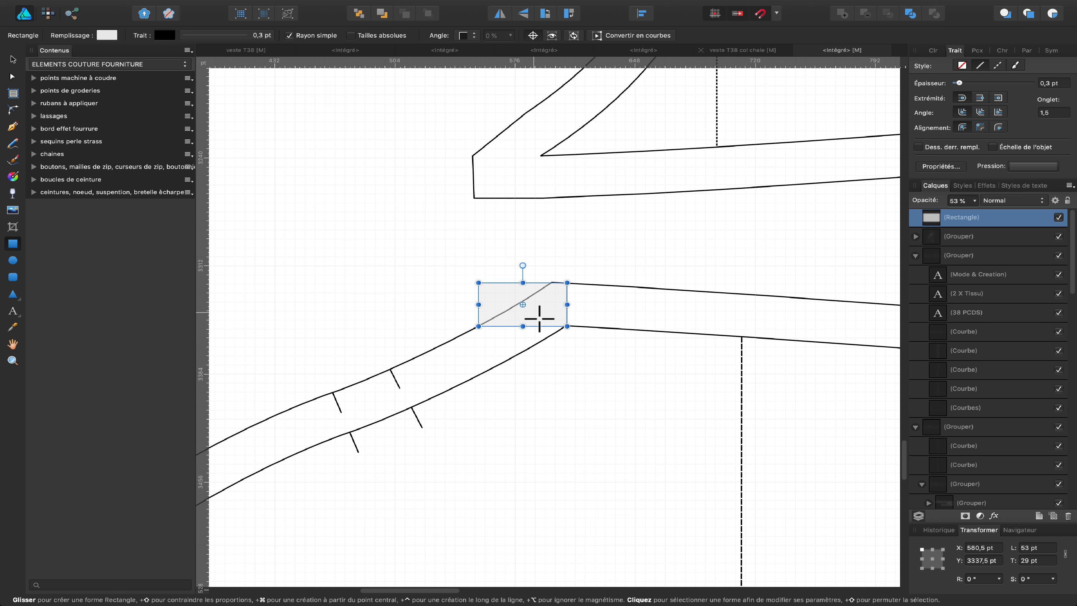
- Rotate the guide rectangle to -3.7° around its corner on the inner outline and shorten its width to 48 pt
left_click_drag(522, 305, 566, 326)
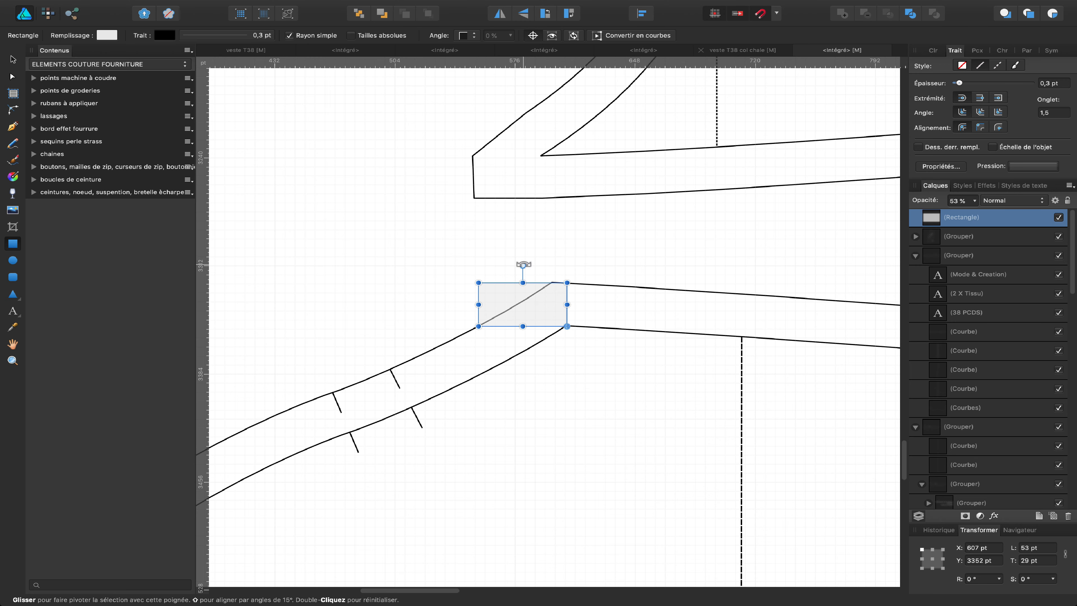
left_click_drag(523, 264, 526, 263)
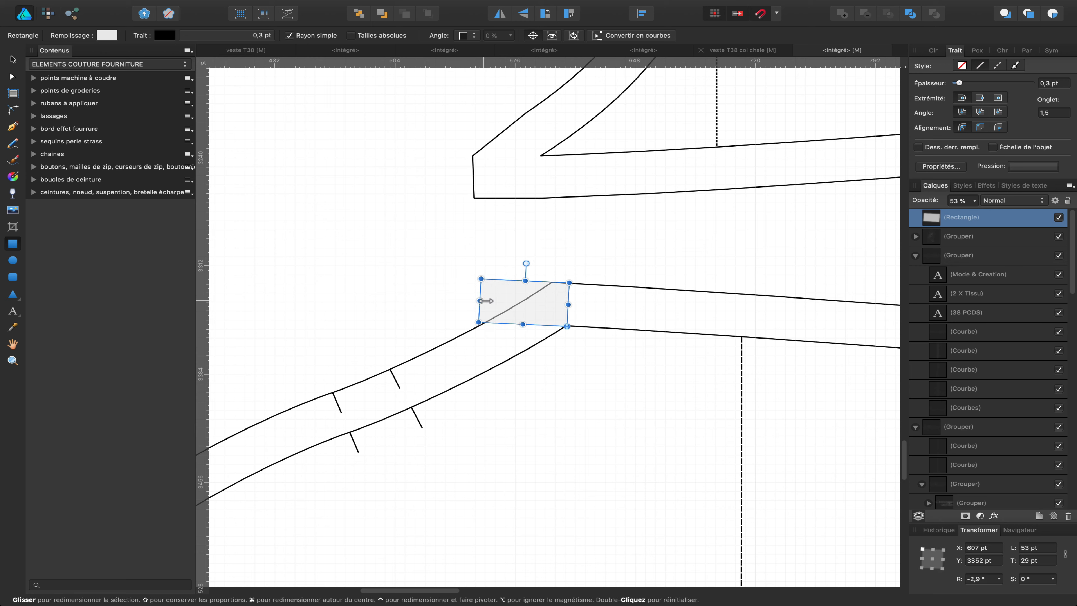
left_click_drag(480, 300, 490, 301)
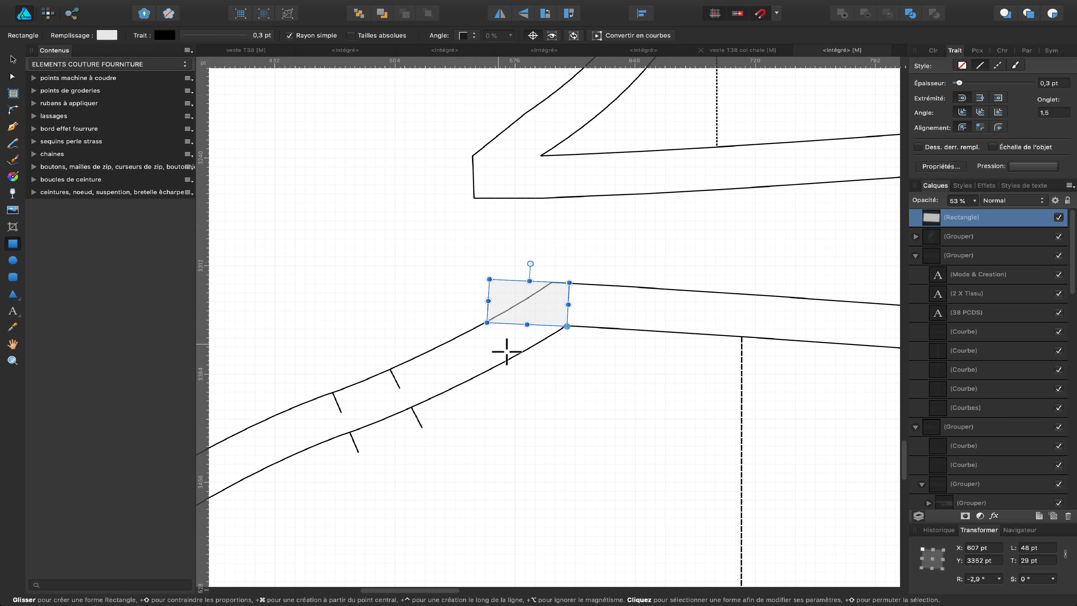
scroll(505, 353, "up", 5)
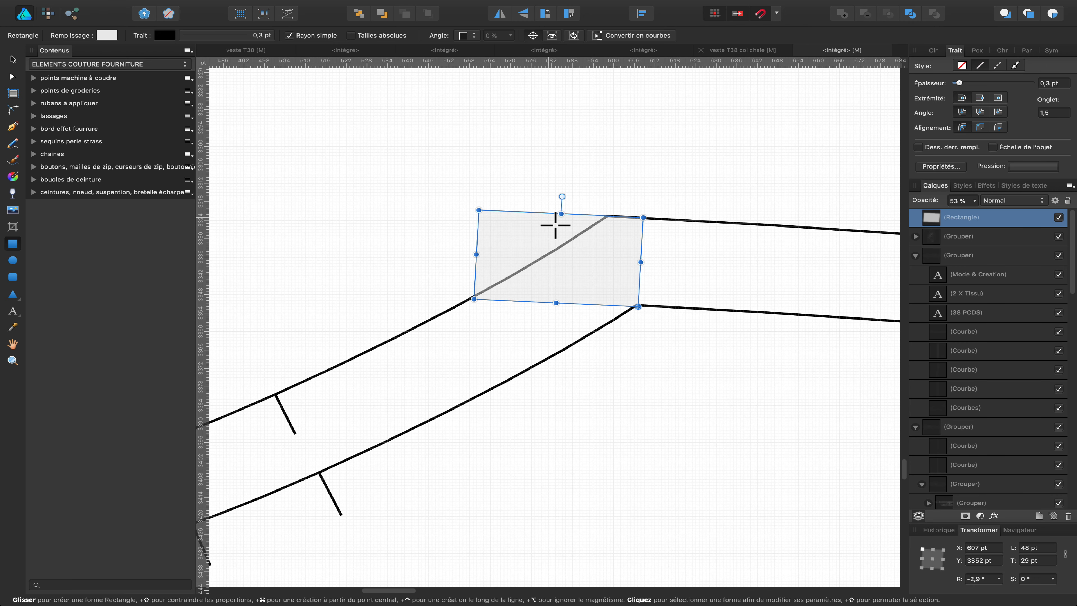
left_click_drag(563, 196, 563, 194)
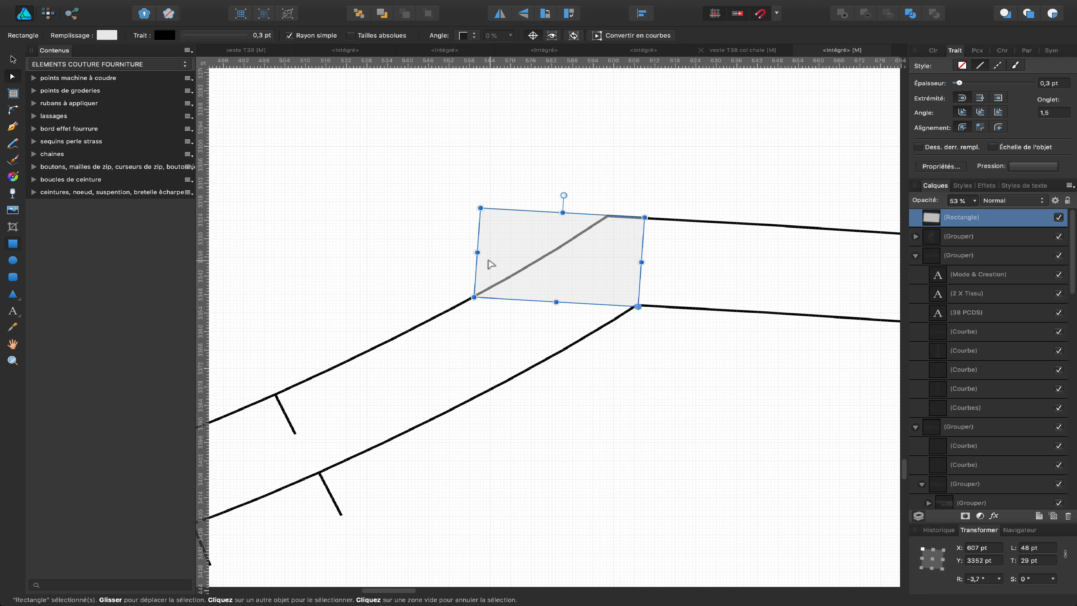
- Square the Dessus de manche outer outline by moving its corner nodes onto the guide rectangle's corners and deleting the two nodes between them
left_click(445, 312)
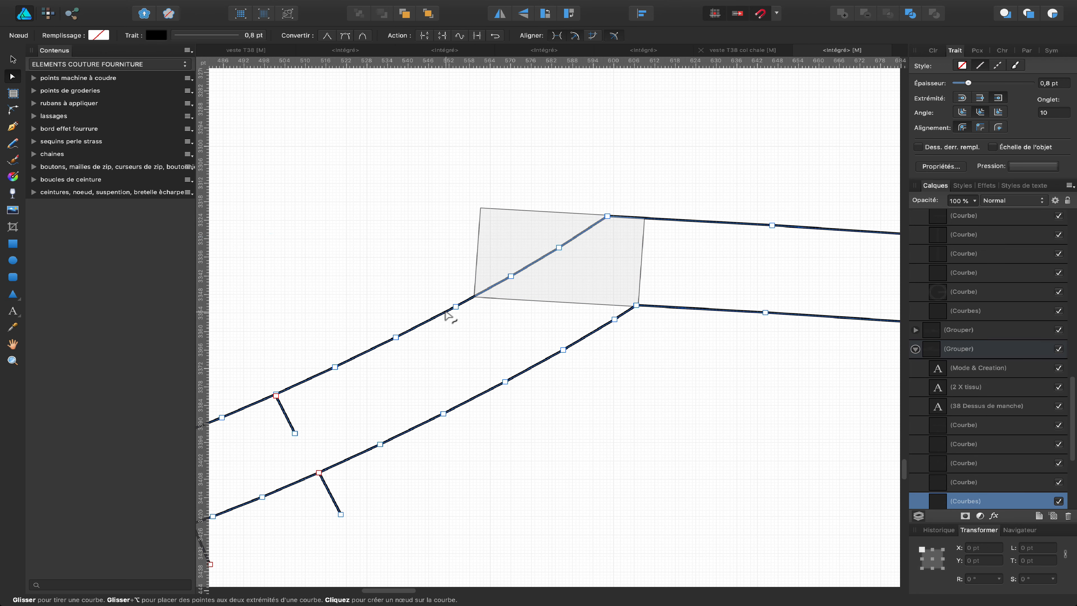
left_click_drag(455, 306, 473, 297)
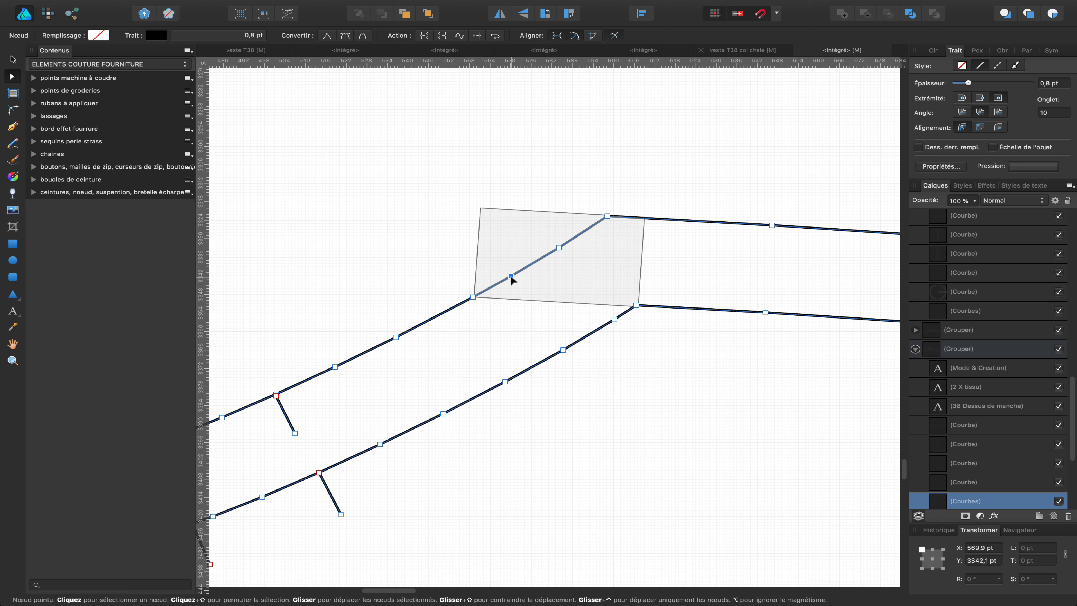
key("BackSpace")
left_click(564, 254)
key("BackSpace")
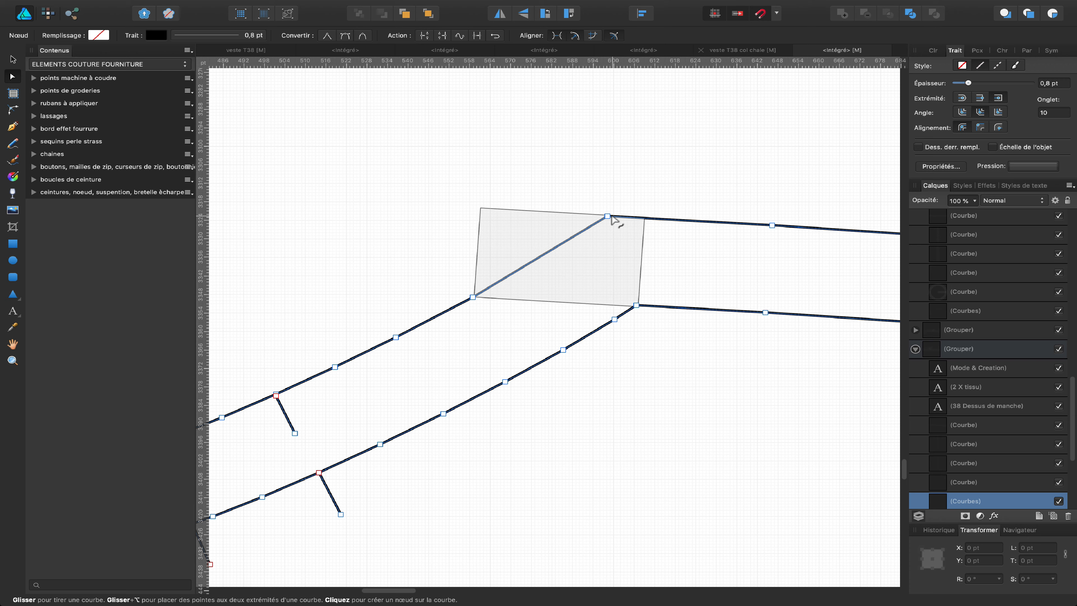
left_click_drag(608, 216, 482, 210)
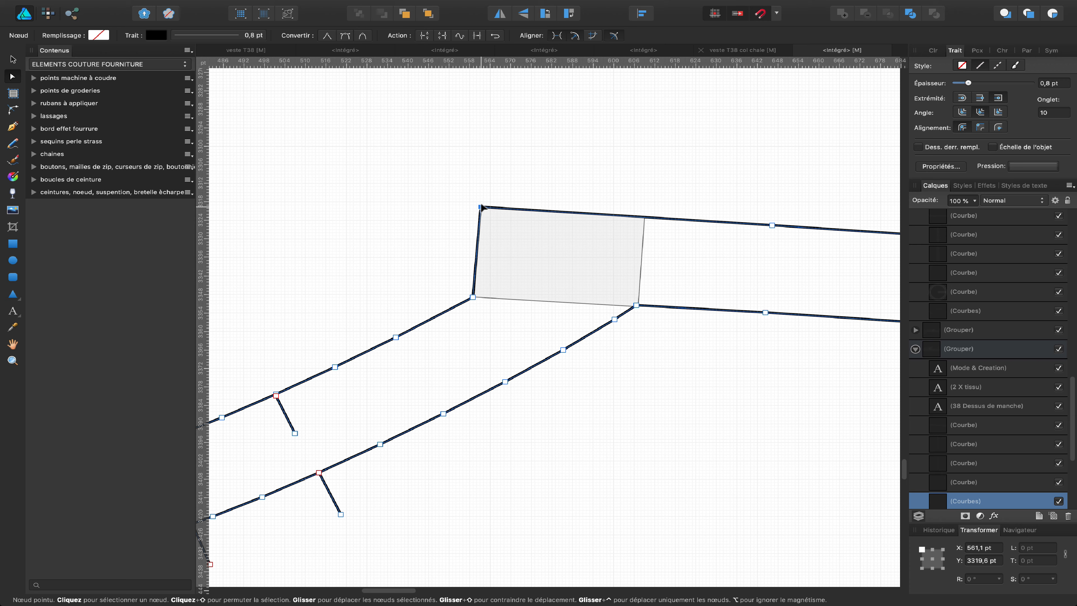
left_click(421, 201)
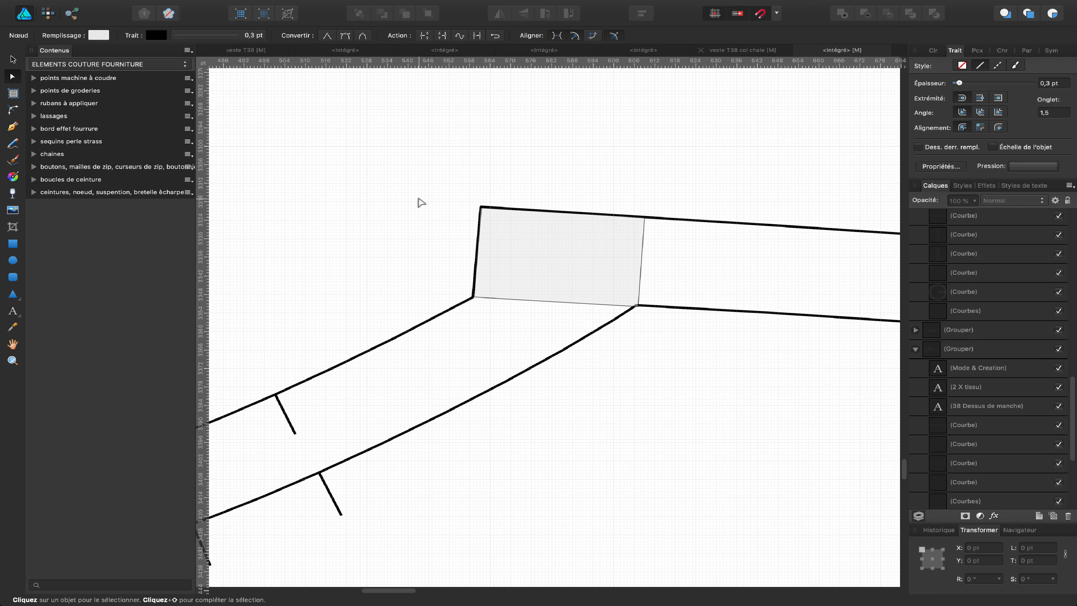
left_click(583, 295)
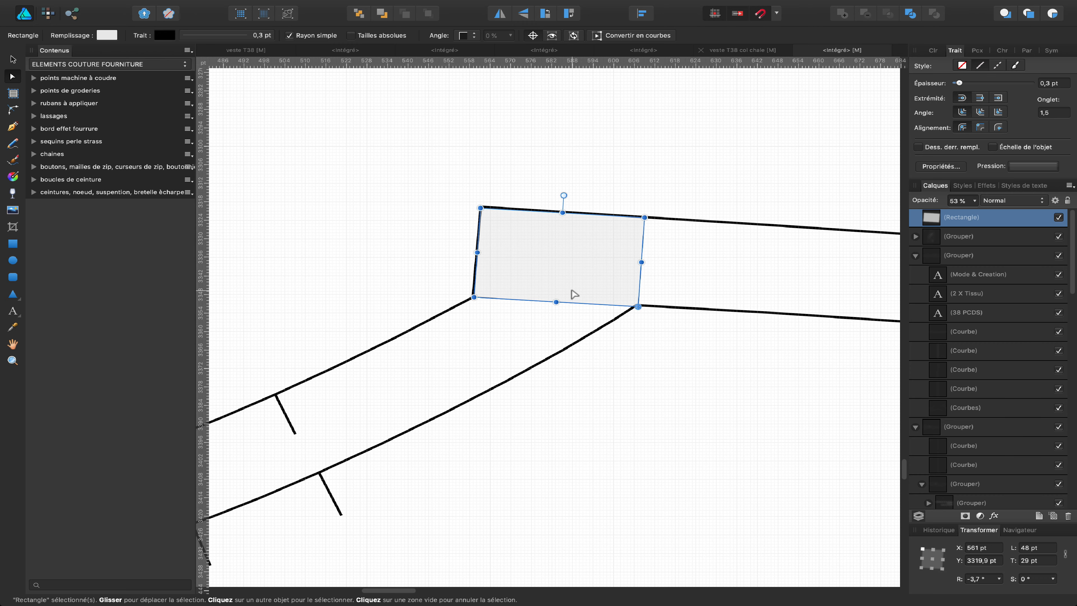
- Move the guide rectangle from the Dessus de manche's upper talon to just inside its opposite lower corner
scroll(574, 294, "down", 5)
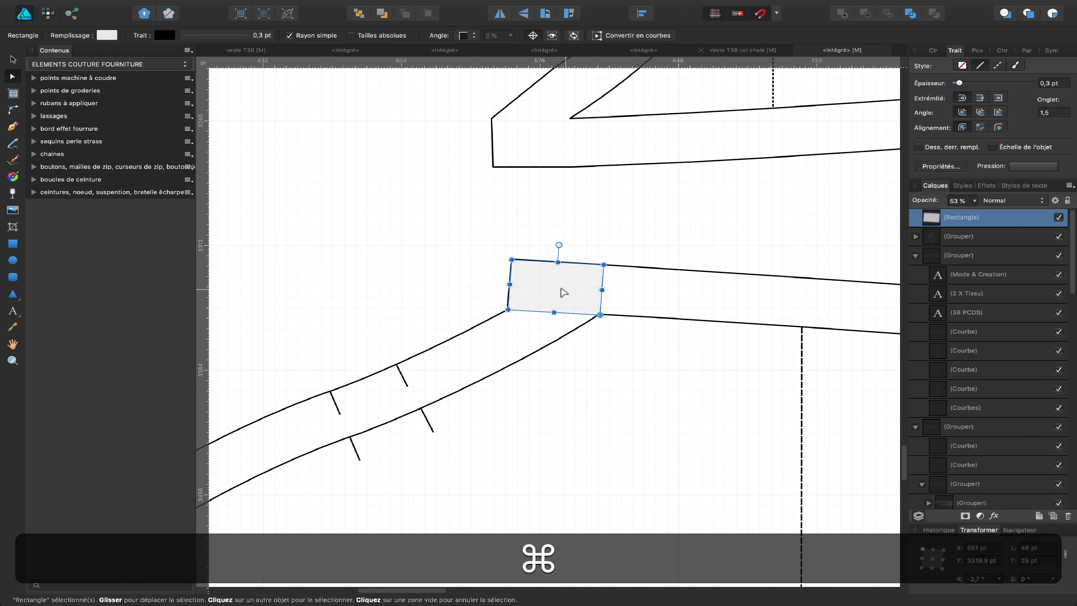
scroll(566, 405, "down", 4)
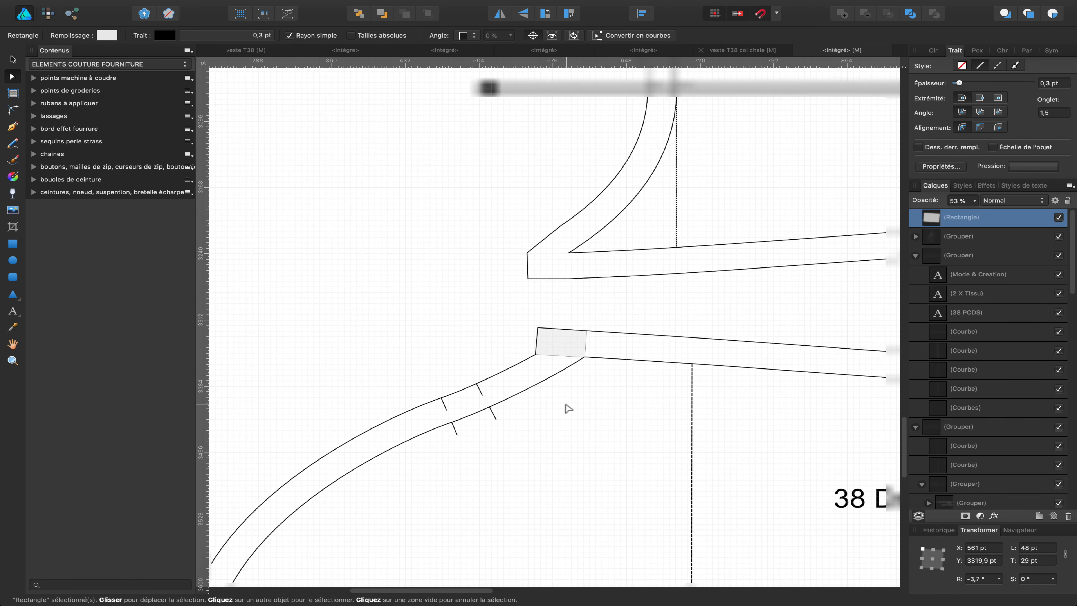
scroll(574, 449, "down", 5)
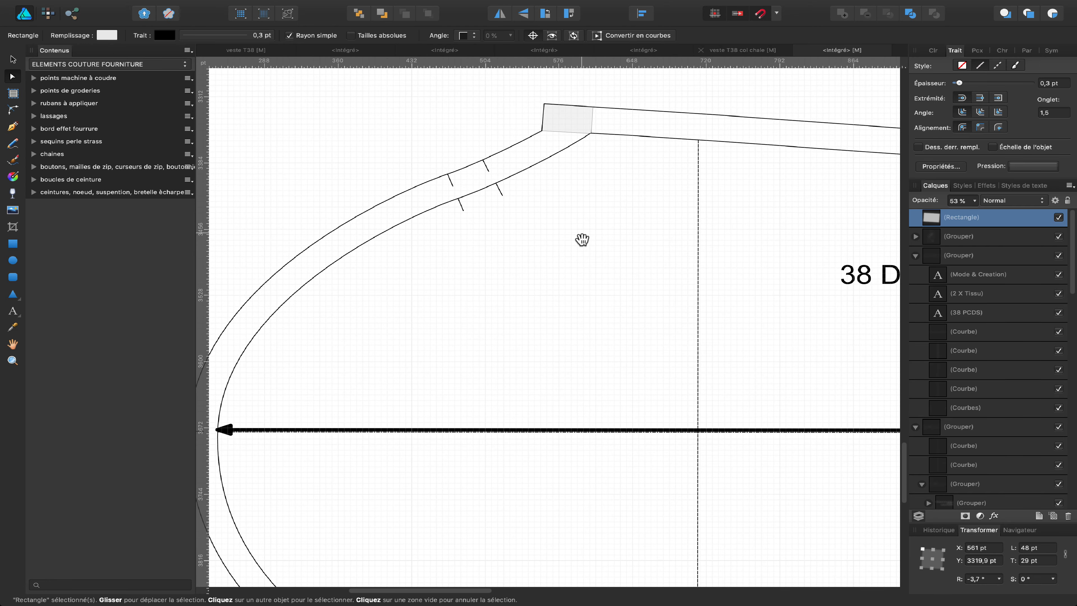
scroll(608, 318, "down", 3)
left_click_drag(603, 335, 584, 282)
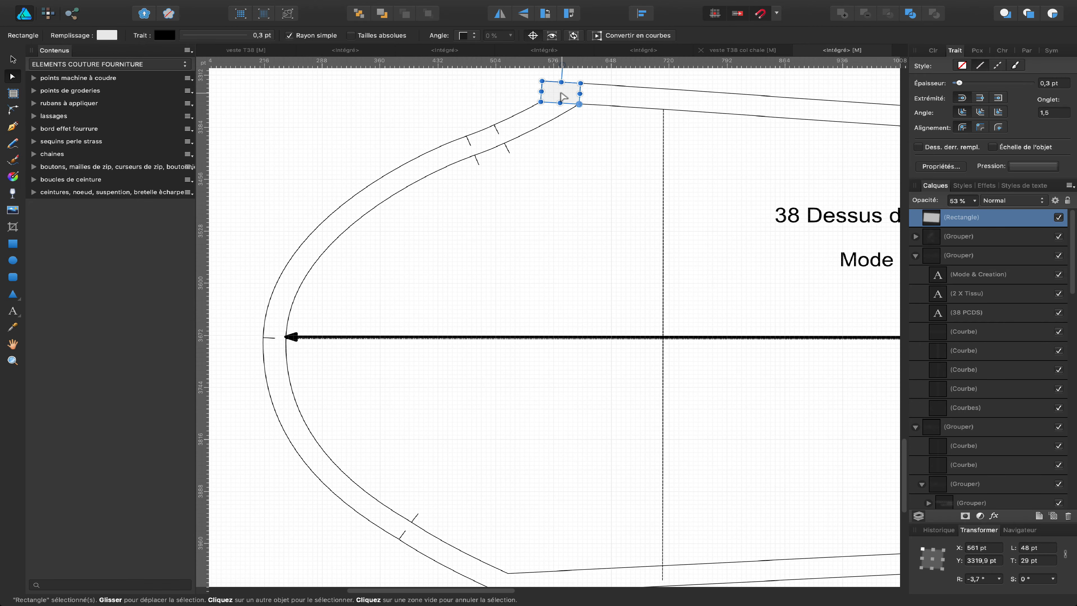
left_click_drag(560, 97, 493, 523)
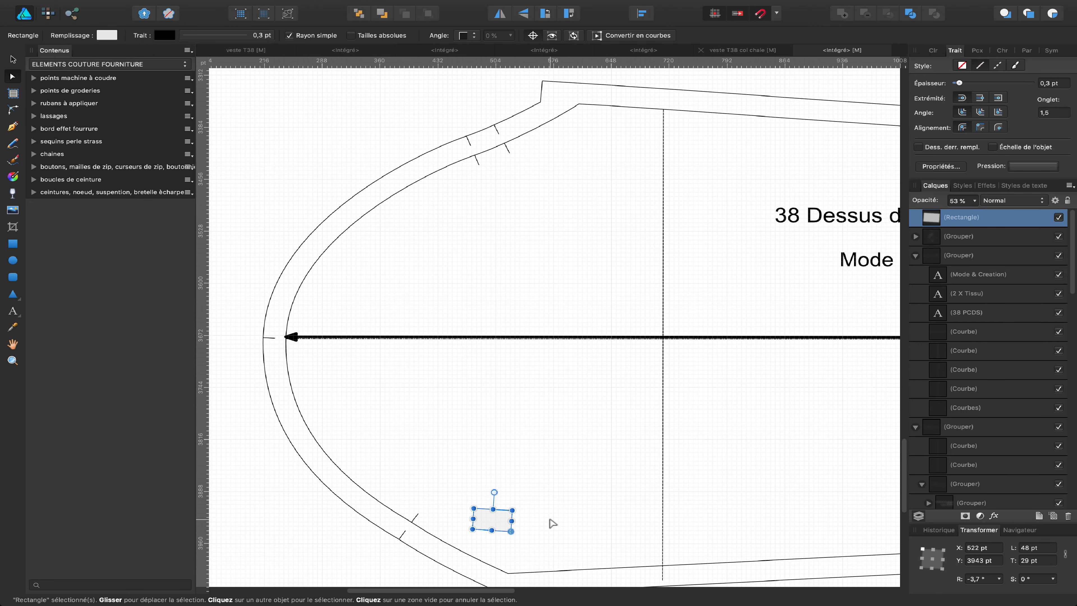
- Place the guide rectangle so its upper corner sits on the Dessus de manche inner outline's lower corner node
scroll(548, 519, "down", 2)
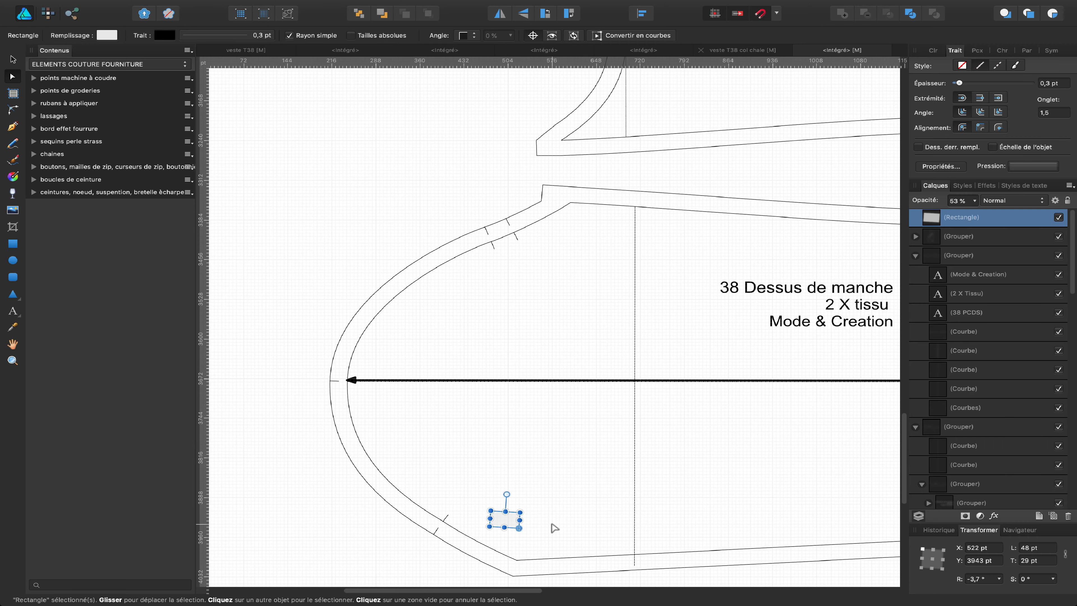
left_click_drag(555, 528, 539, 337)
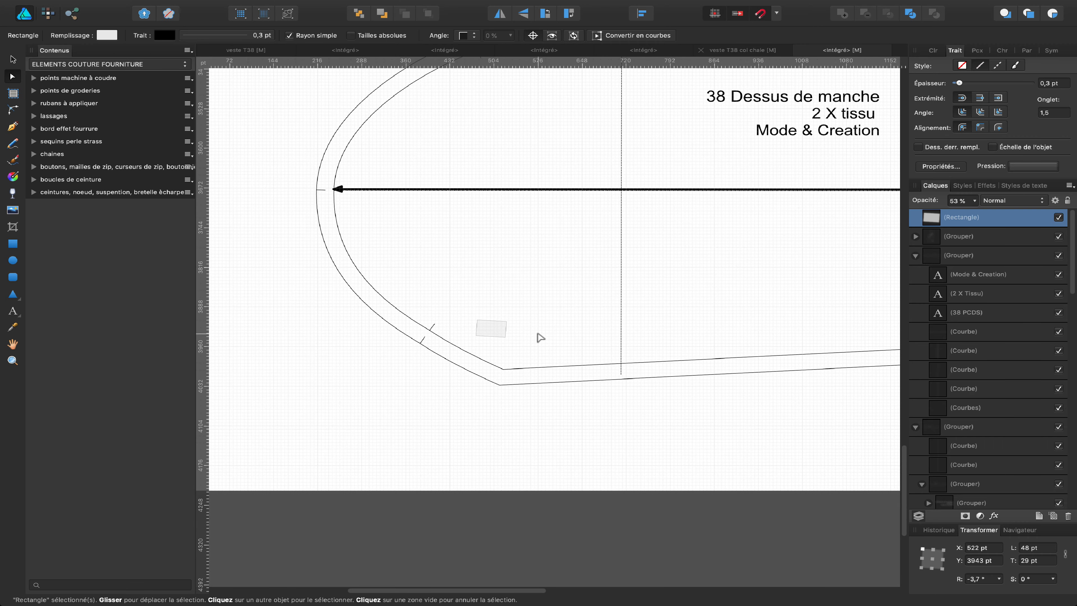
scroll(539, 337, "up", 2)
scroll(540, 337, "up", 3)
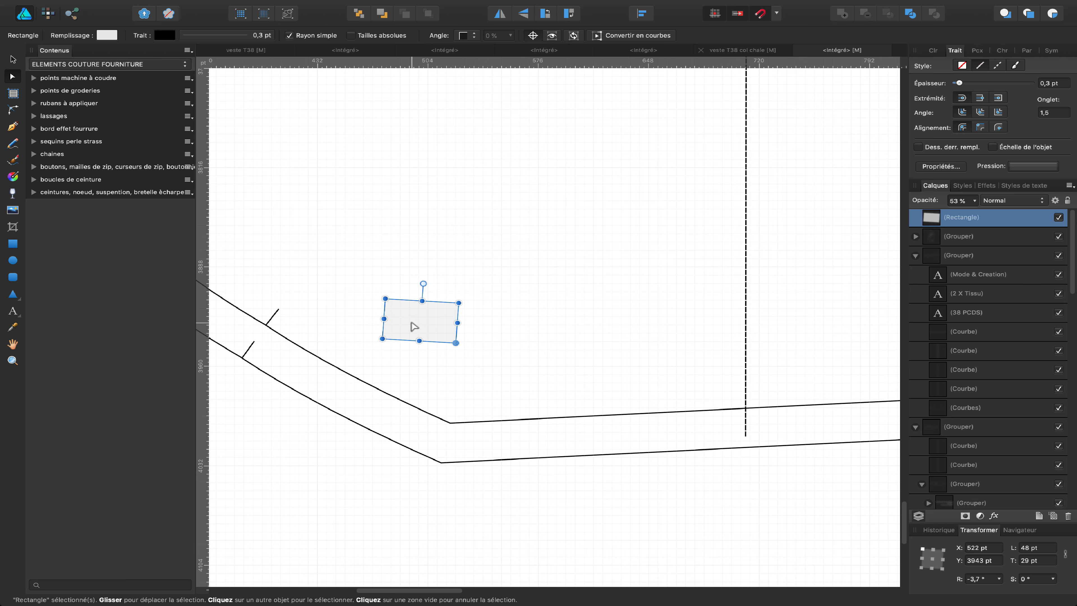
left_click_drag(415, 326, 409, 382)
scroll(479, 397, "up", 2)
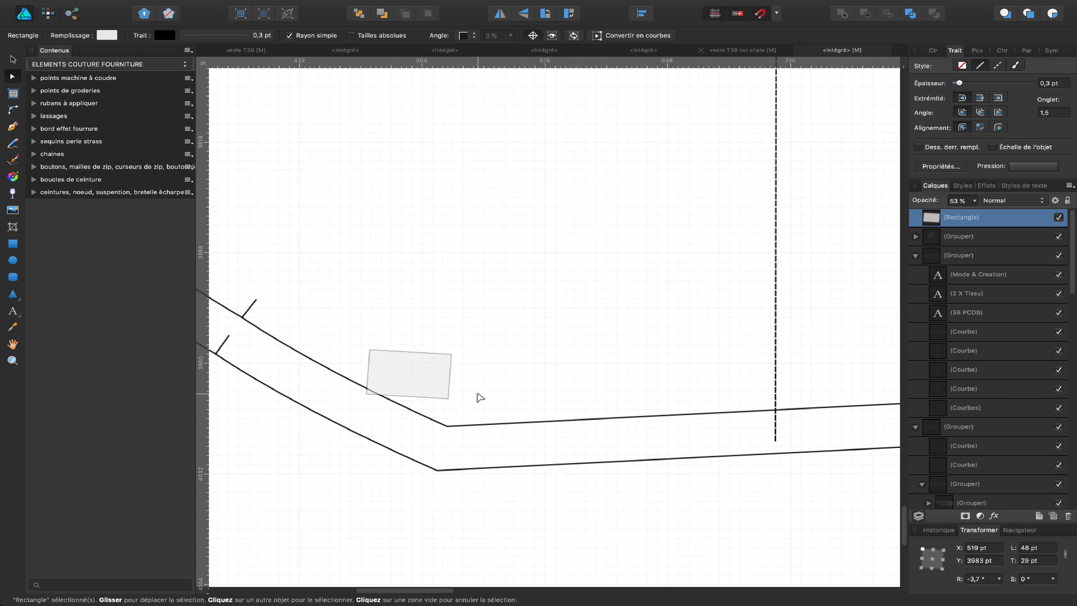
scroll(479, 397, "up", 1)
key("space")
left_click_drag(479, 395, 612, 378)
left_click_drag(509, 355, 502, 463)
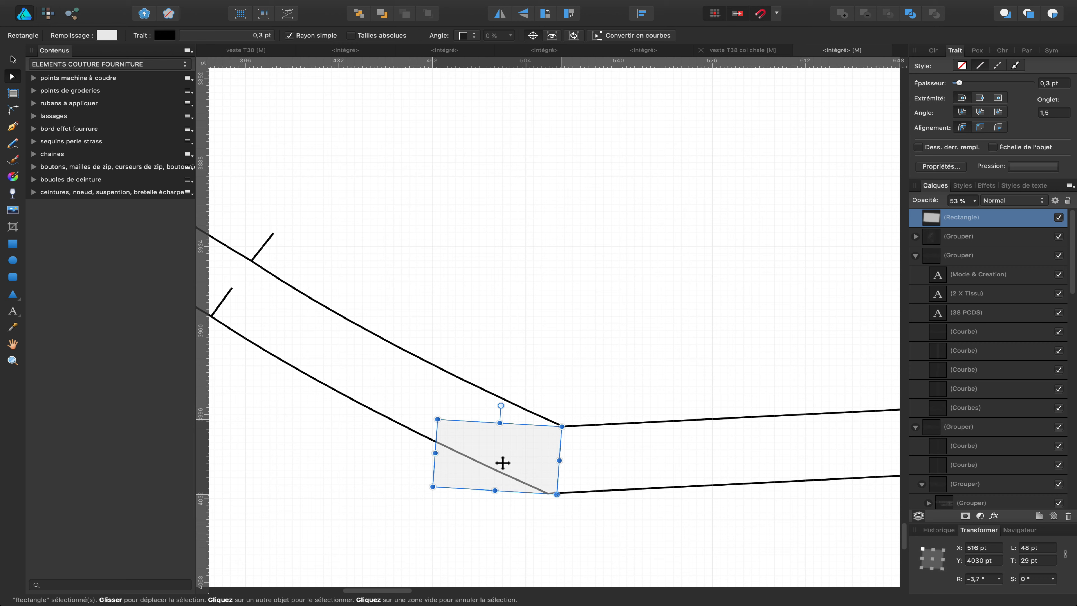
- Rotate the guide rectangle to 3° around its corner on the inner outline and widen it to 56 pt, out to the outer outline
scroll(575, 420, "up", 5)
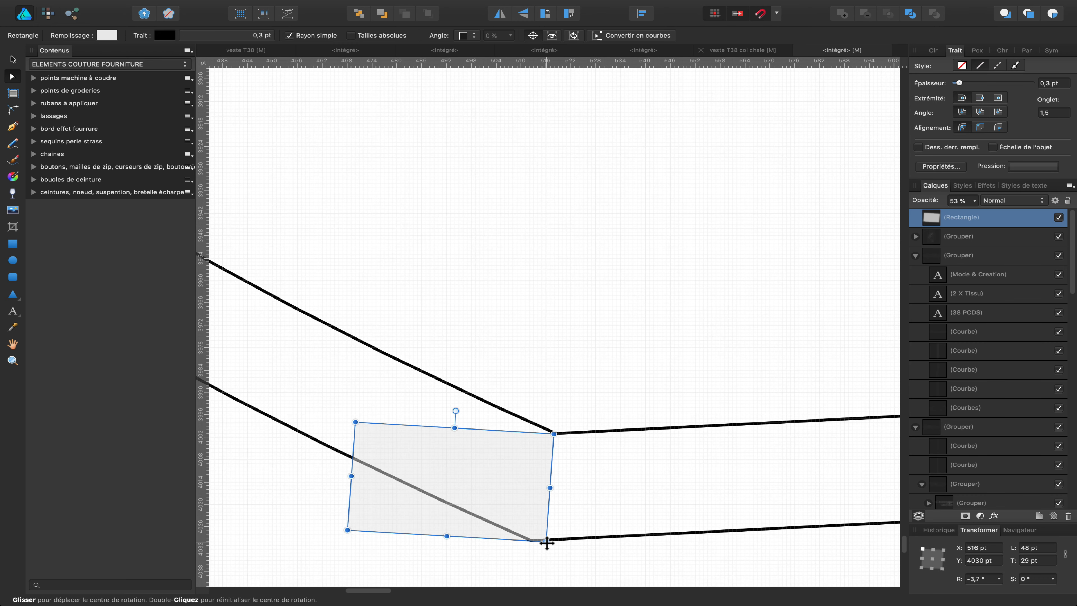
left_click_drag(547, 543, 552, 433)
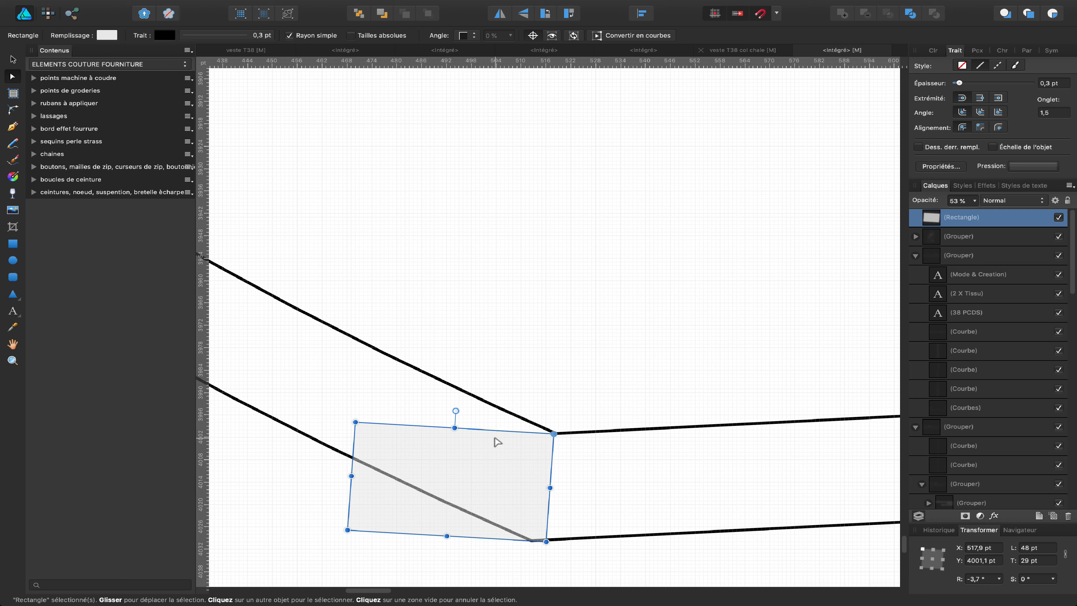
left_click_drag(456, 410, 458, 420)
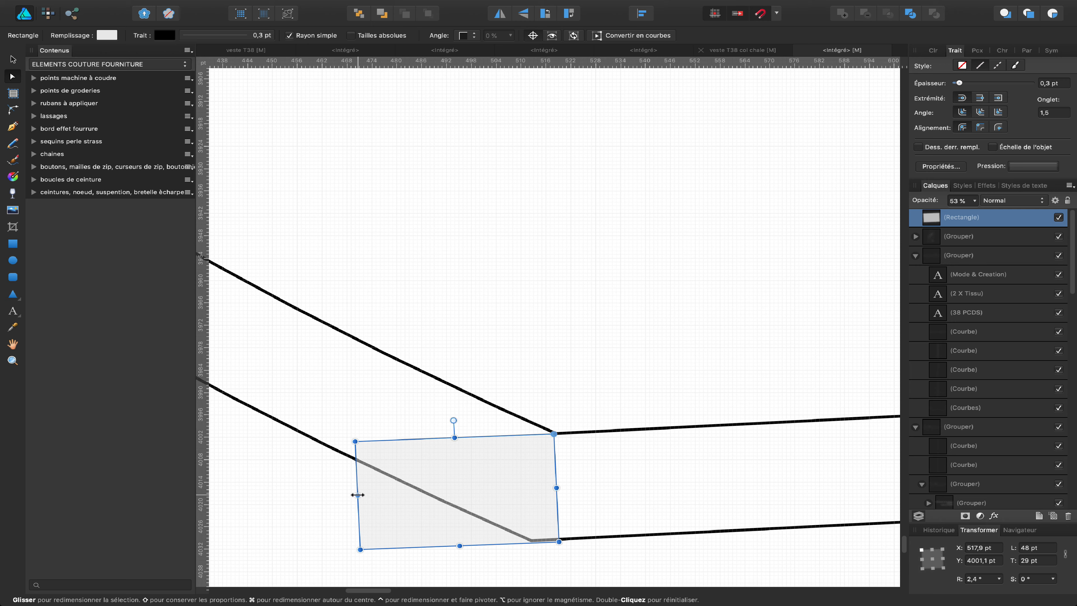
left_click_drag(357, 495, 324, 495)
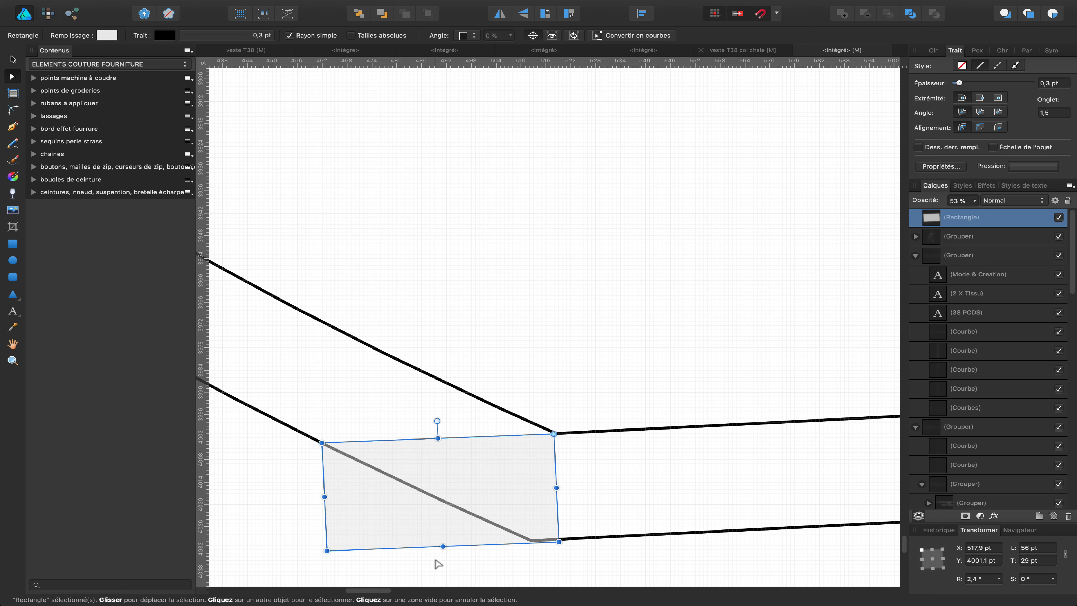
left_click_drag(435, 420, 434, 422)
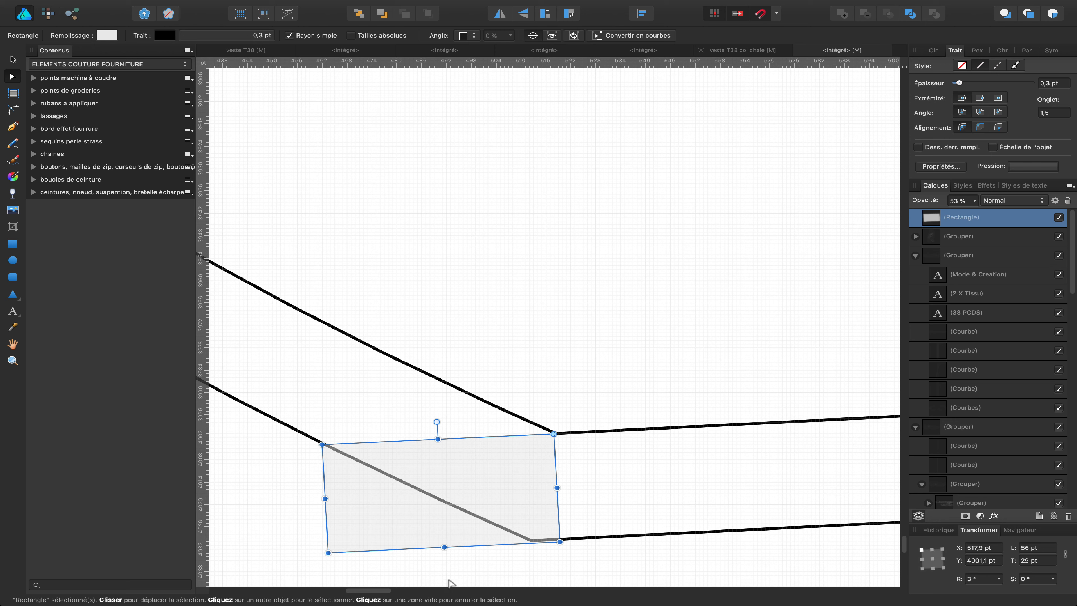
- Square the lower outer outline by moving two nodes onto the guide rectangle's outer corners and deleting the node between them
left_click(299, 433)
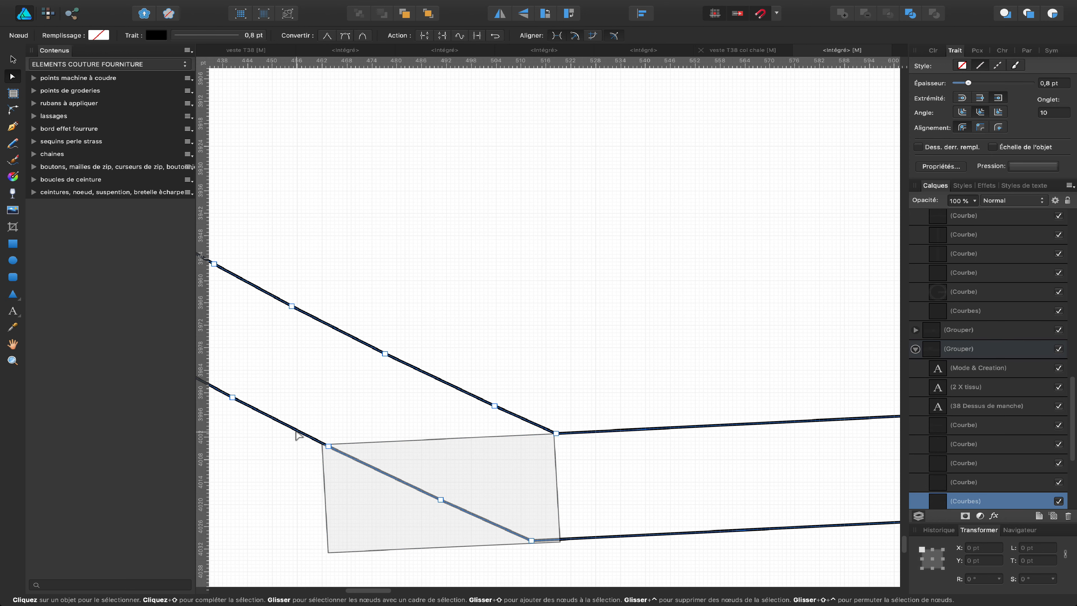
mouse_move(329, 446)
left_mouse_down()
mouse_move(322, 509)
mouse_move(325, 446)
left_mouse_up()
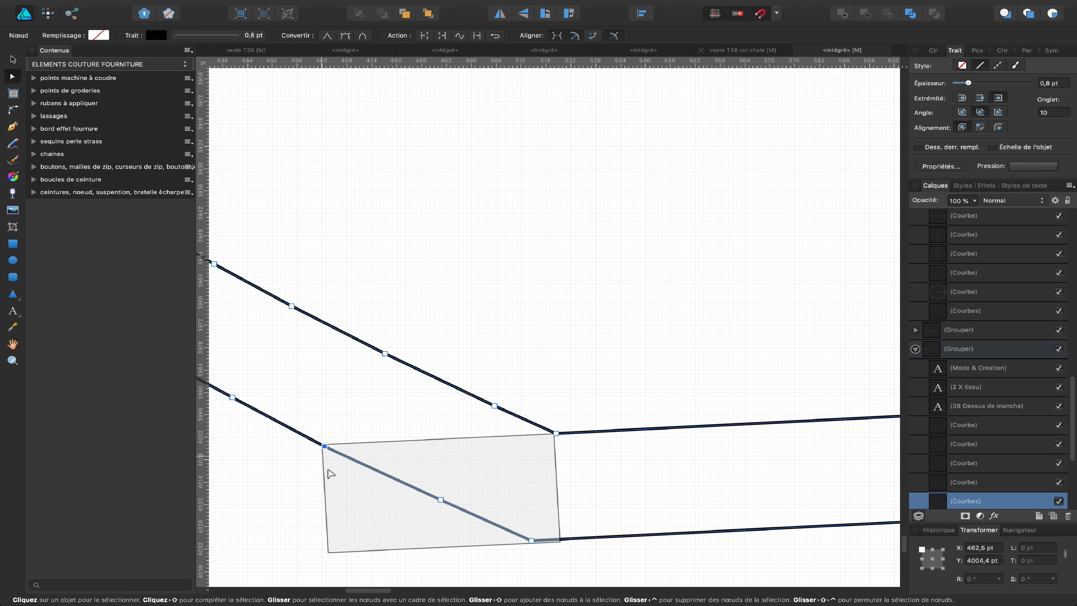
left_click(440, 499)
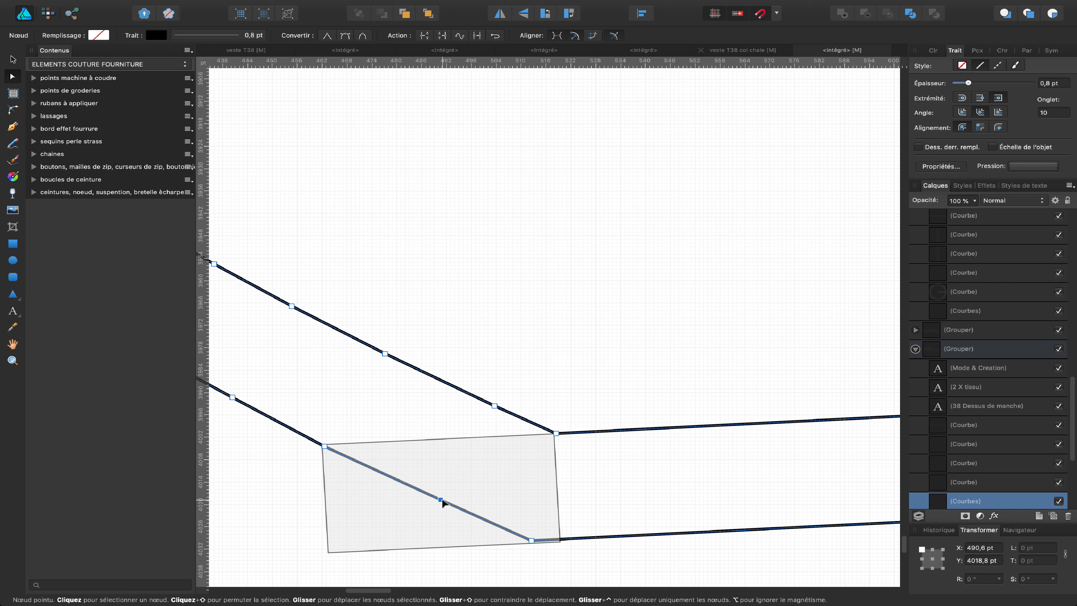
key("BackSpace")
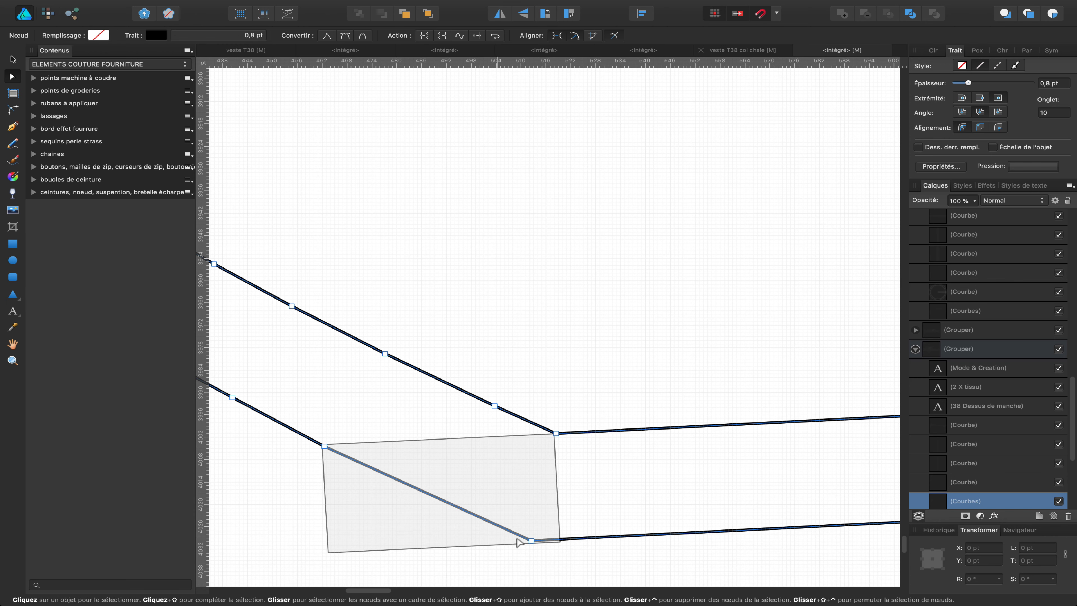
left_click_drag(531, 541, 329, 548)
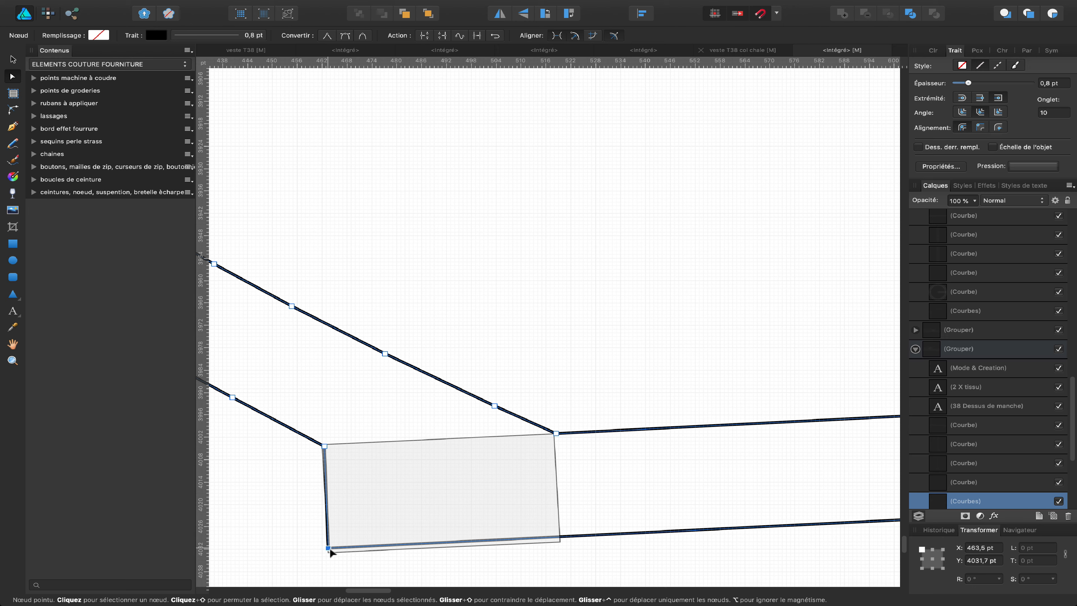
- Delete the guide rectangle from the Dessus de manche's lower talon
left_click(367, 523)
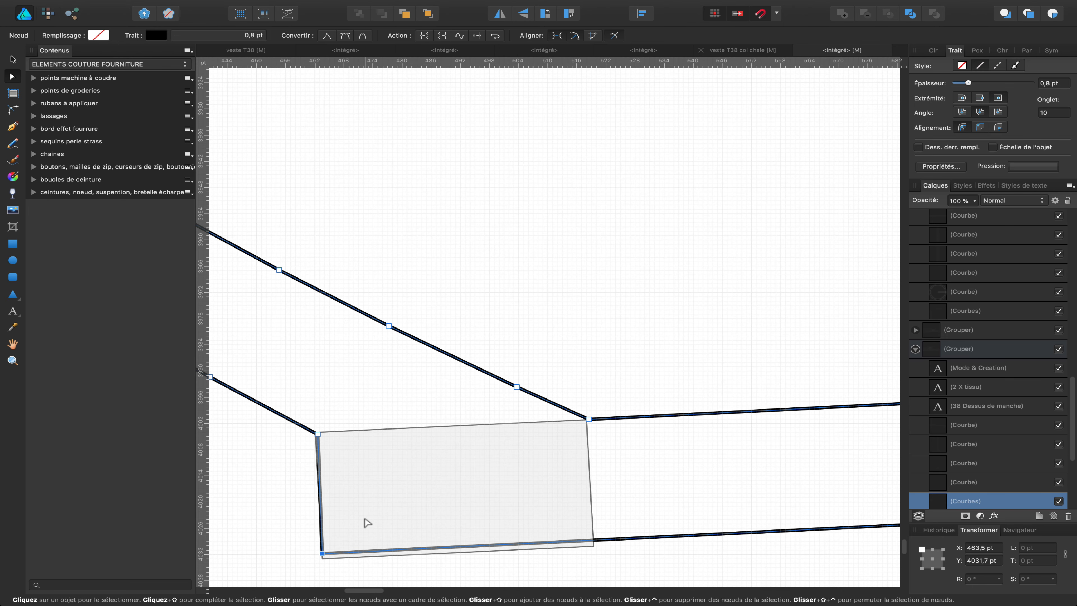
key("space")
left_click_drag(368, 517, 435, 397)
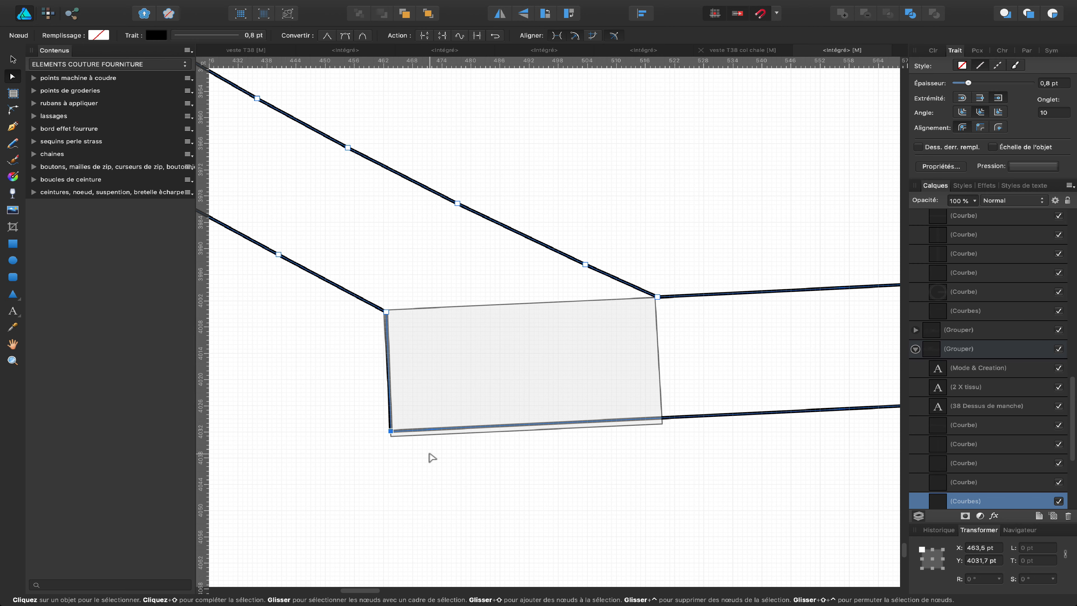
scroll(429, 454, "down", 1)
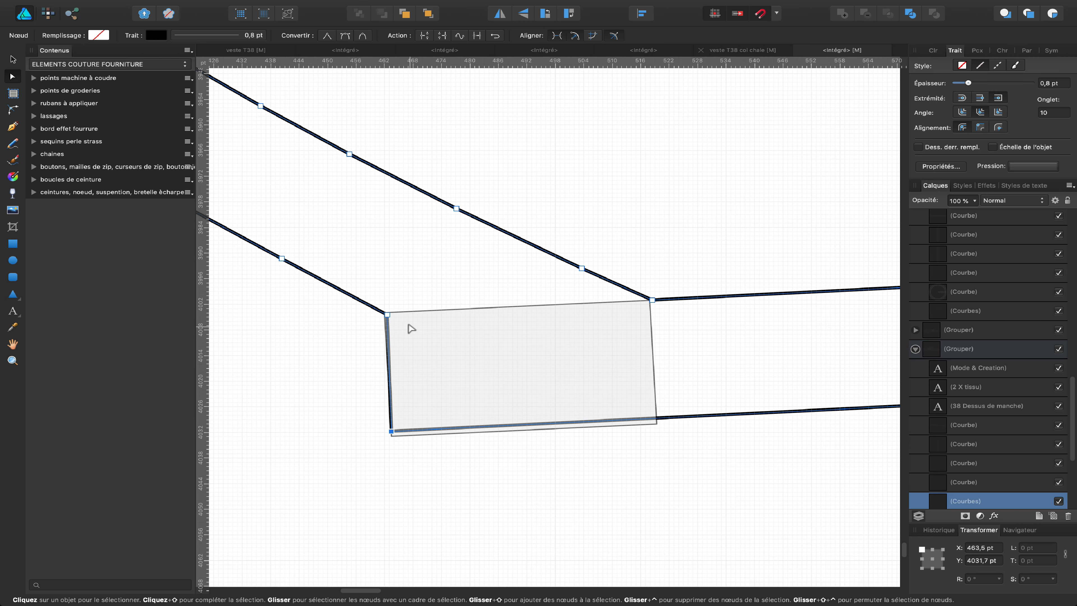
left_click(435, 329)
key("BackSpace")
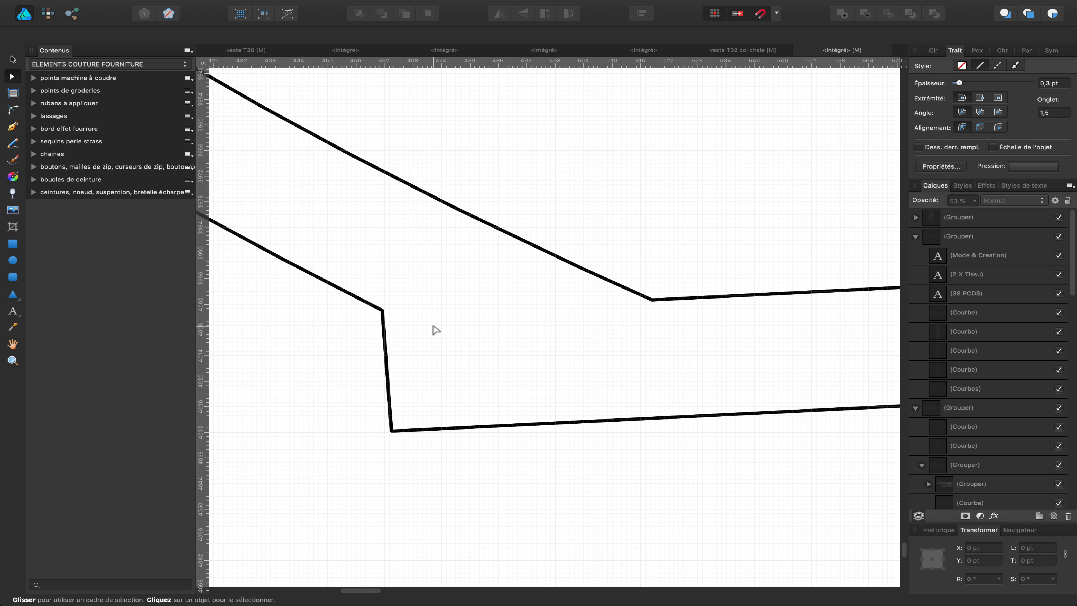
- Select the 38 Dessous de manche piece and shift it about 17 pt down towards the Dessus de manche
key("super")
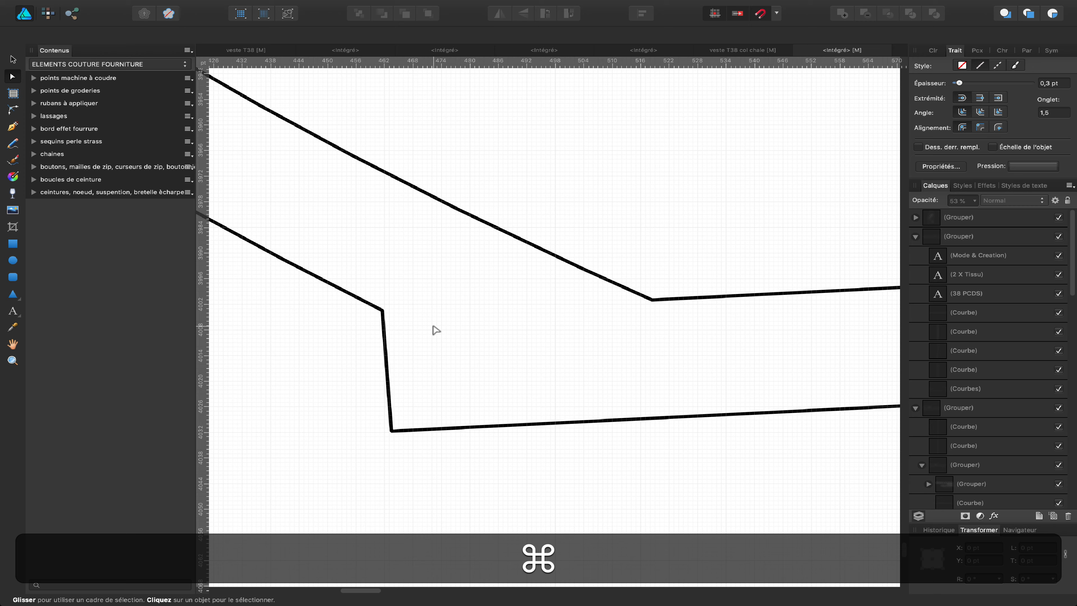
key("super+0")
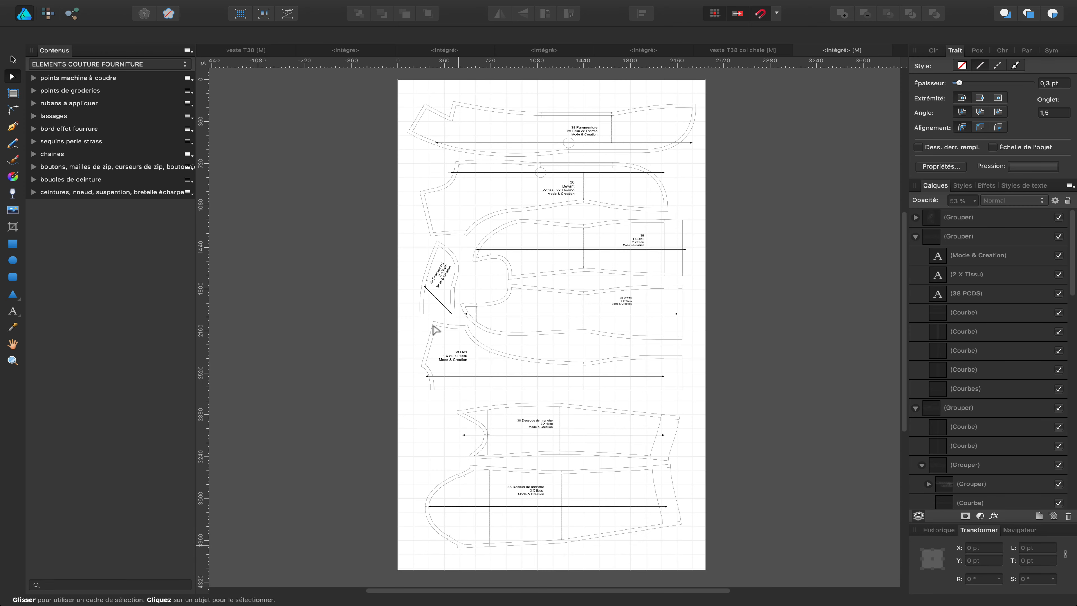
scroll(501, 446, "up", 3)
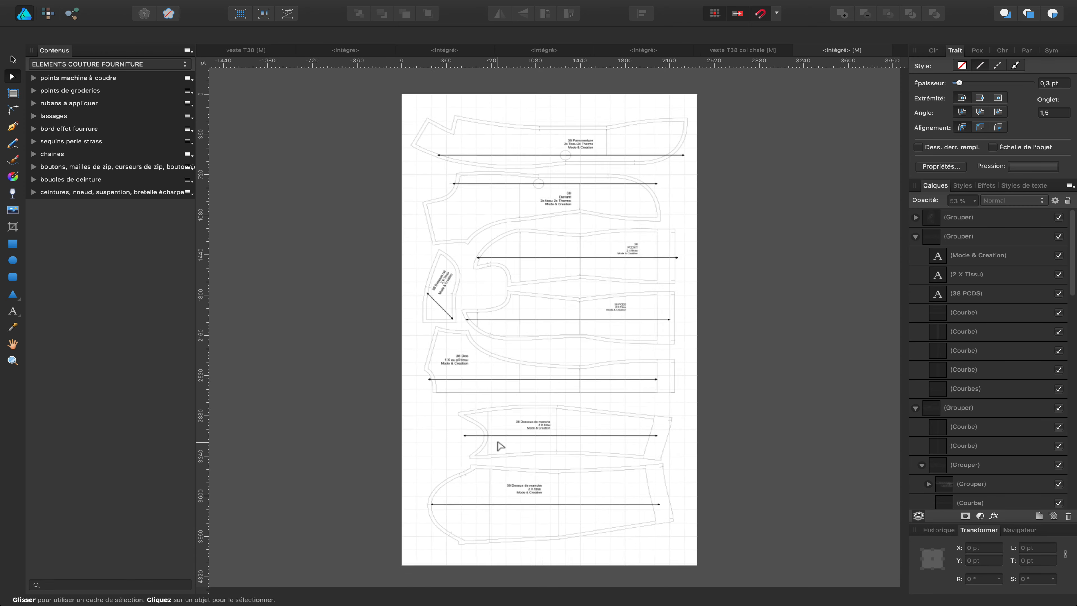
scroll(505, 444, "up", 2)
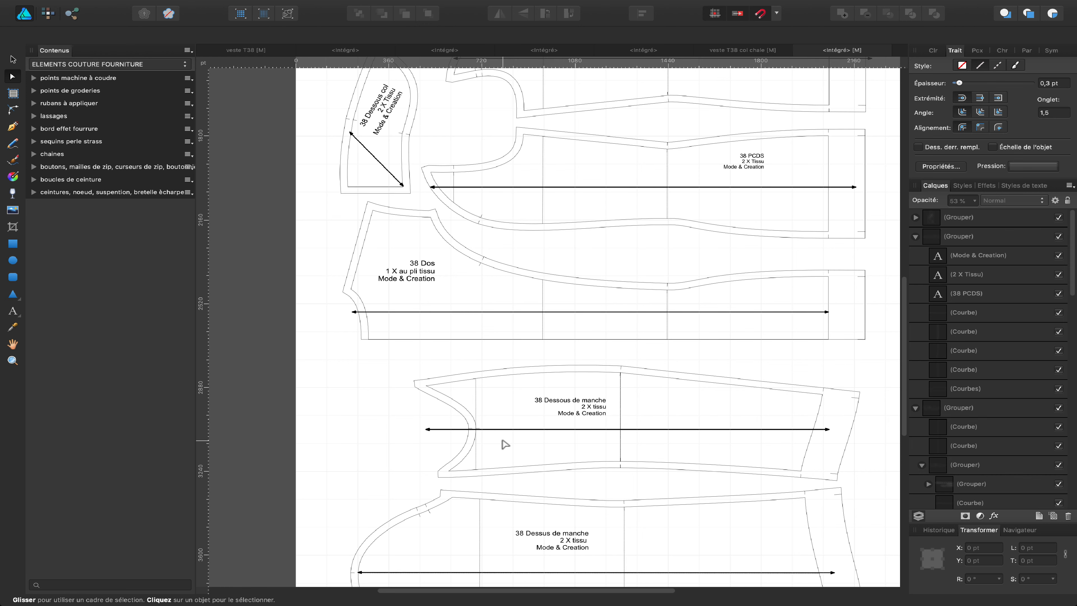
key("v")
left_click(564, 399)
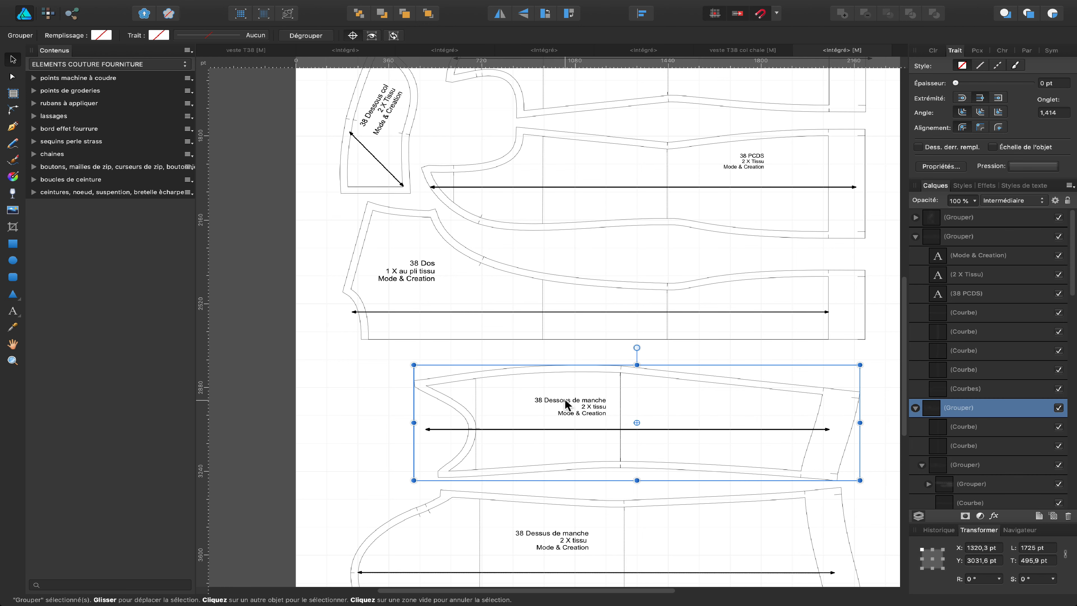
left_click_drag(565, 399, 565, 403)
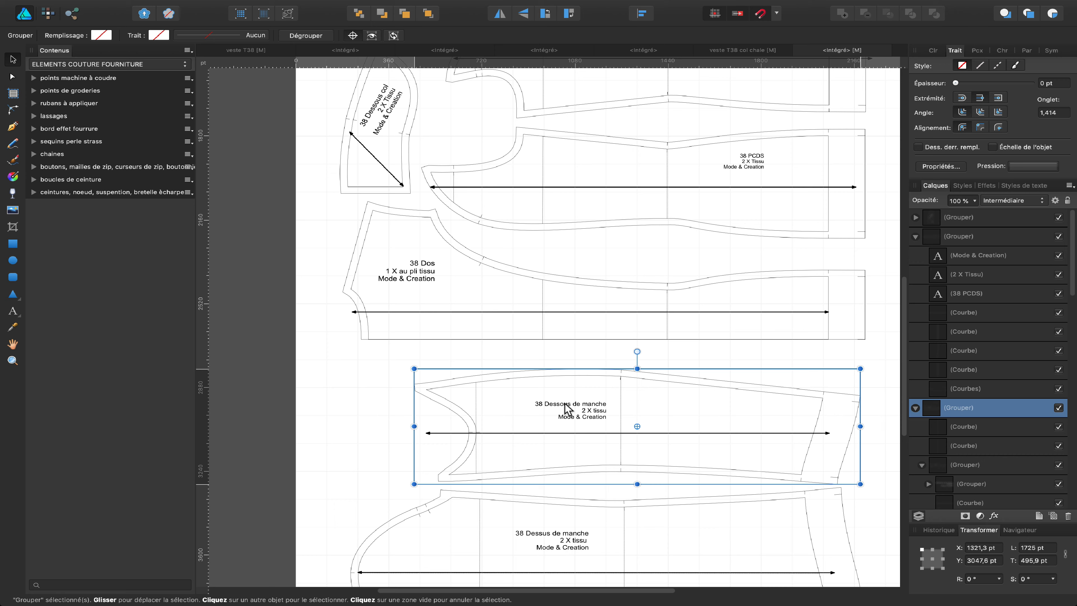
key("Down")
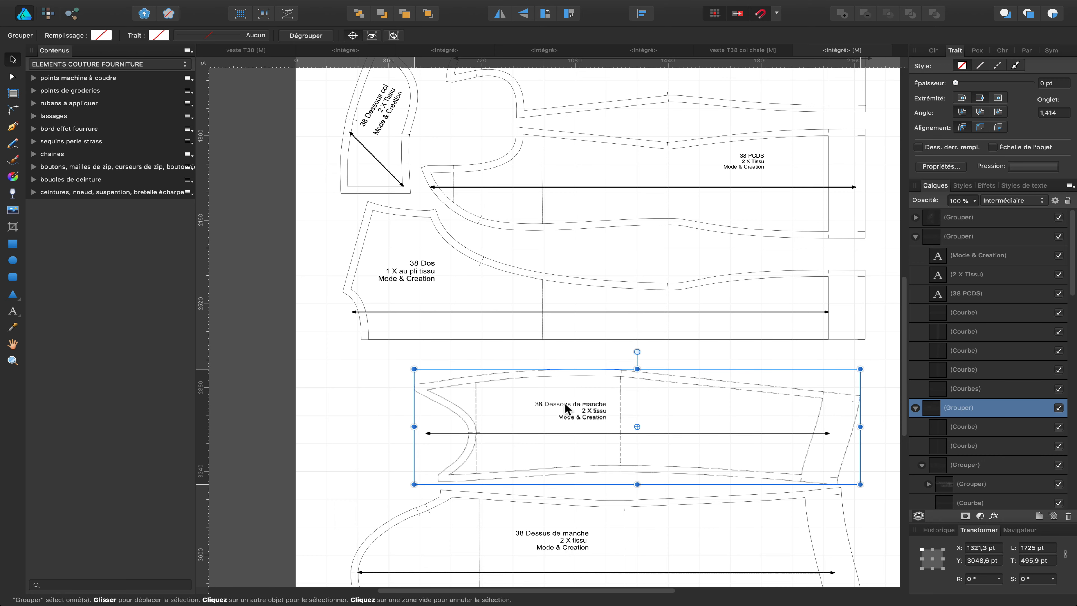
- Overlay the Dessous de manche on the Dessus de manche, matching the inner outline corners at the armhole
key("space")
left_click_drag(548, 460, 513, 281)
scroll(512, 280, "up", 2)
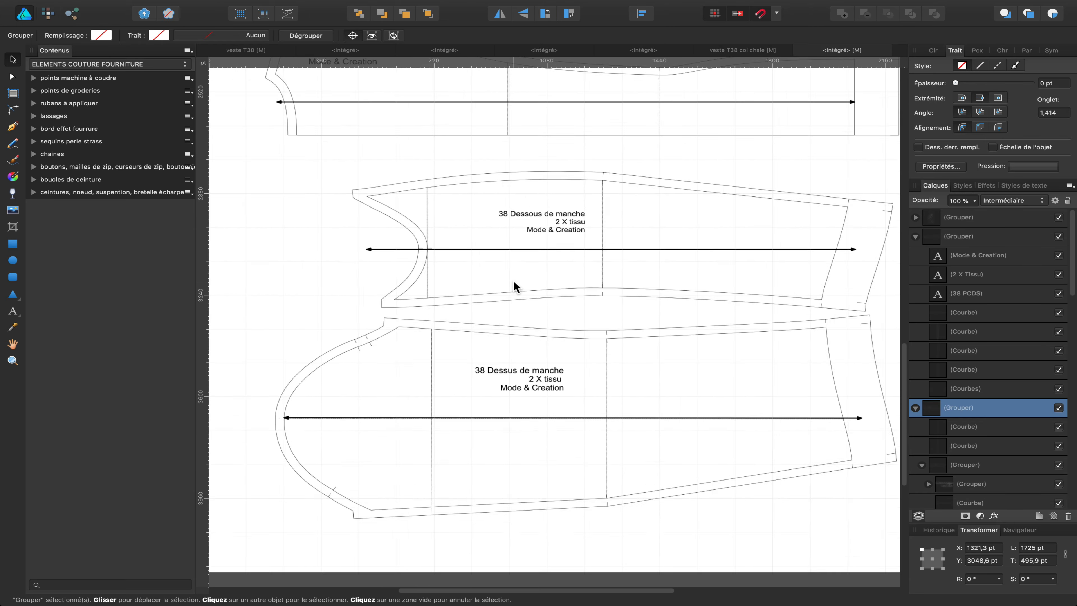
left_click_drag(537, 210, 541, 240)
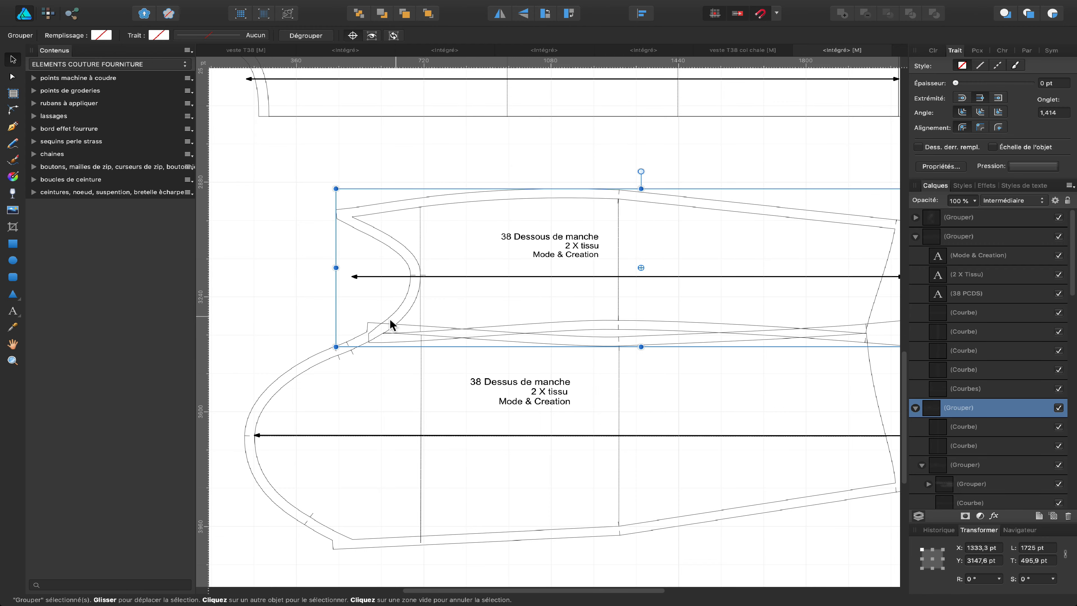
scroll(385, 322, "up", 2)
scroll(385, 322, "up", 3)
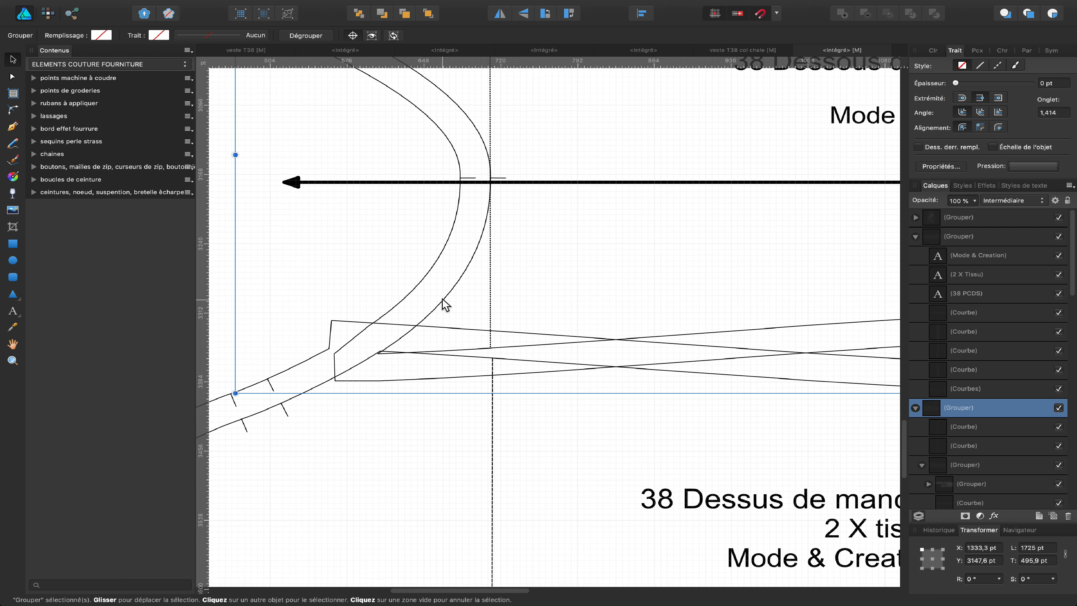
left_click_drag(440, 303, 442, 300)
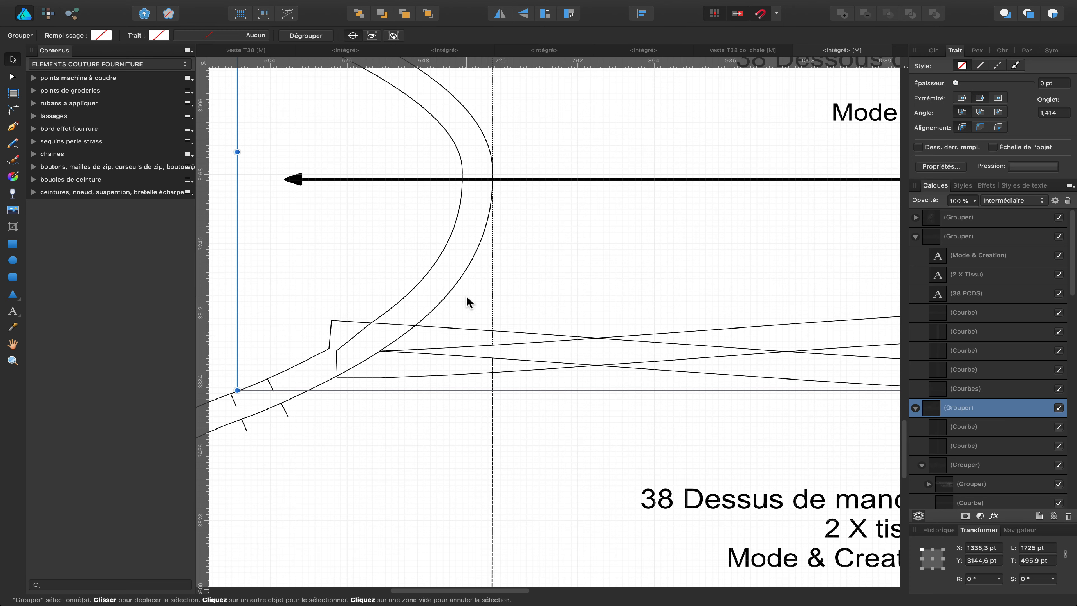
- Move the Dessous de manche's rotation centre onto the inner outline corner it shares with the Dessus de manche at the armhole
scroll(545, 315, "down", 5)
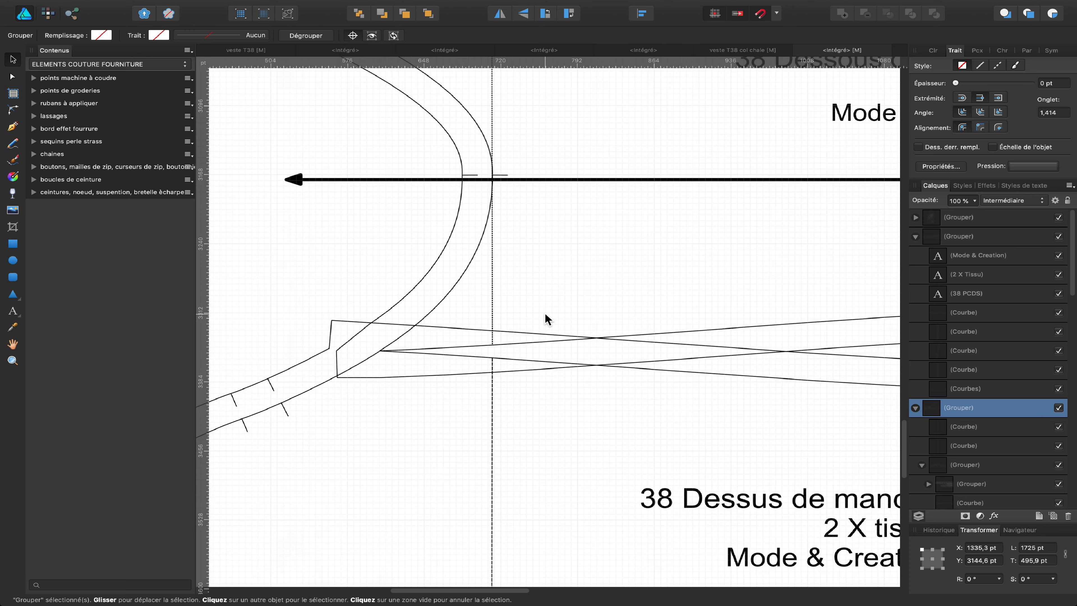
scroll(546, 313, "down", 3)
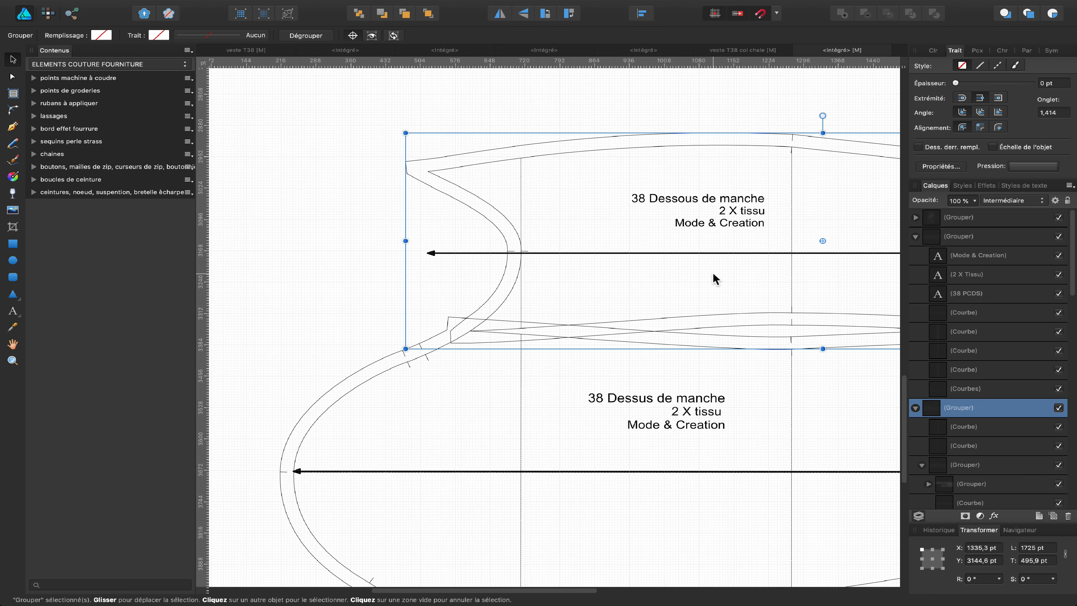
left_click_drag(823, 240, 475, 332)
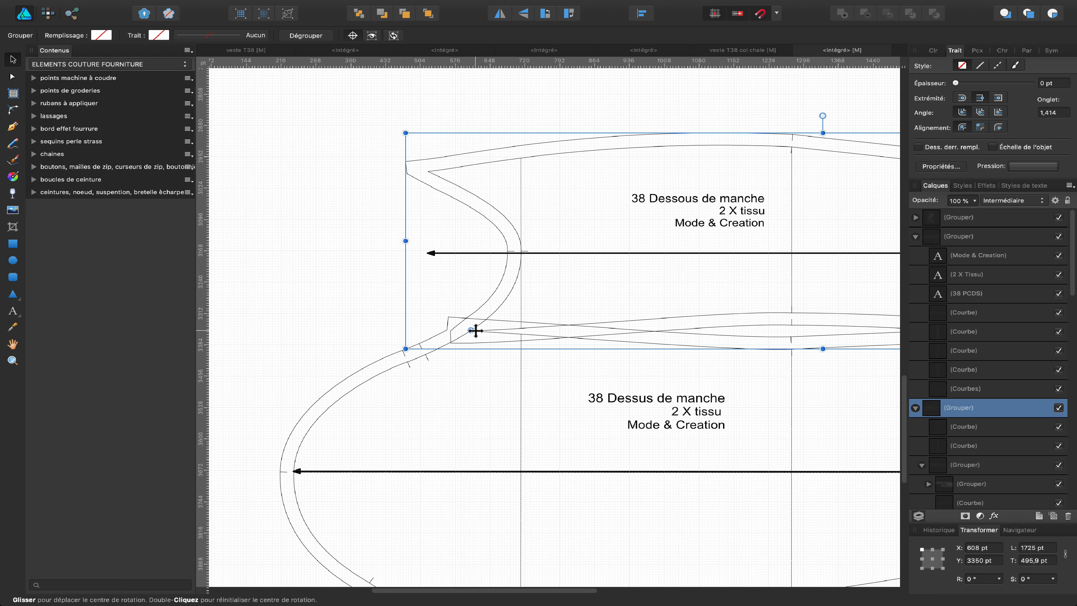
scroll(481, 331, "up", 3)
scroll(482, 333, "up", 2)
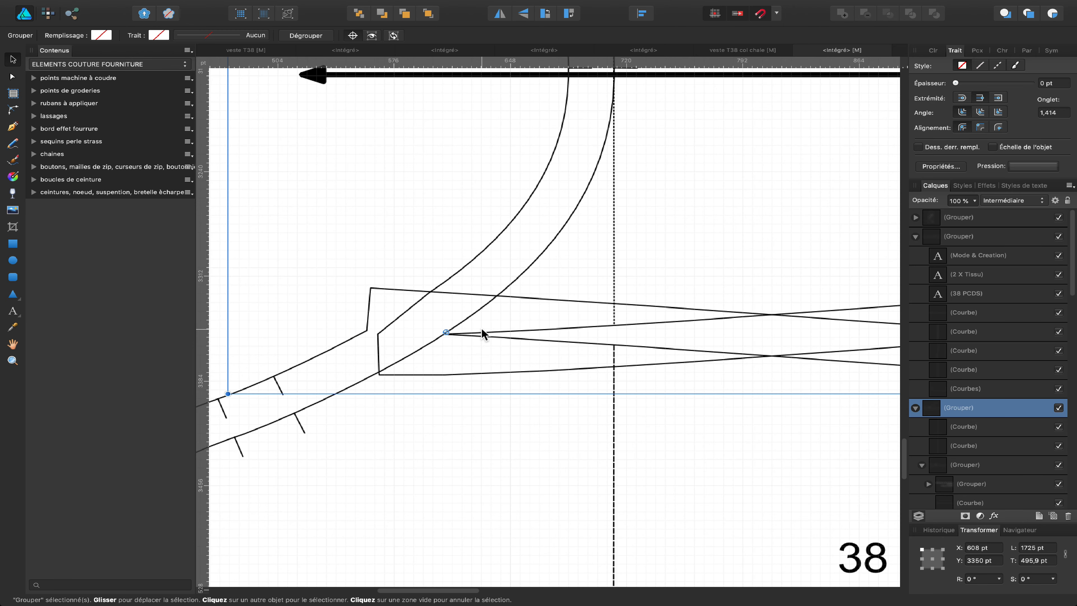
scroll(483, 333, "up", 2)
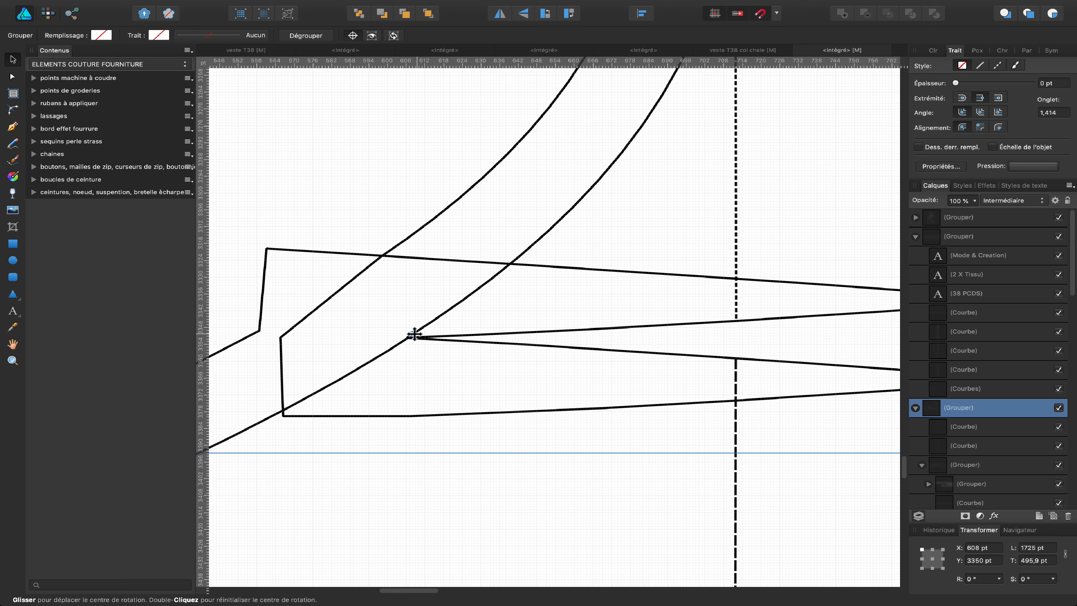
left_click_drag(413, 333, 410, 336)
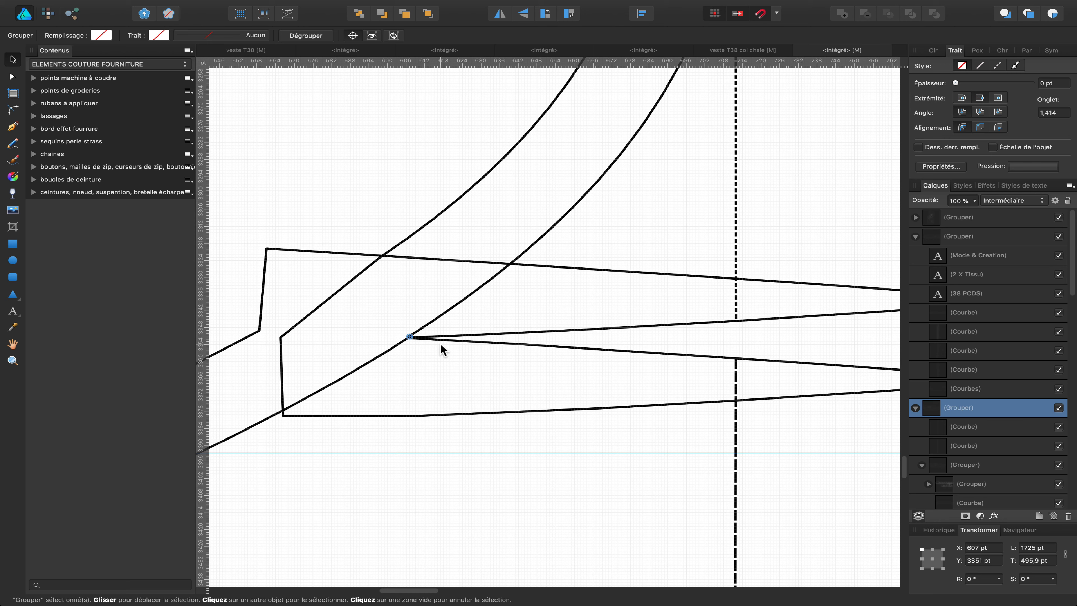
- Rotate the Dessous de manche by -7.4° about the shared corner to lay its inner seam along the Dessus de manche's seam
scroll(441, 343, "down", 5)
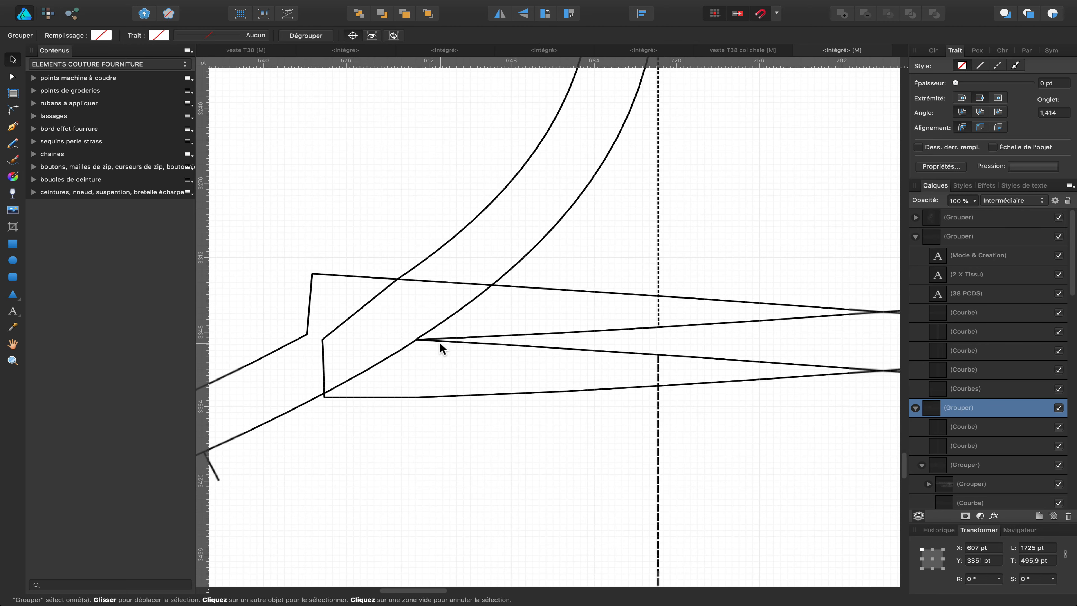
scroll(712, 279, "down", 5)
scroll(712, 276, "down", 3)
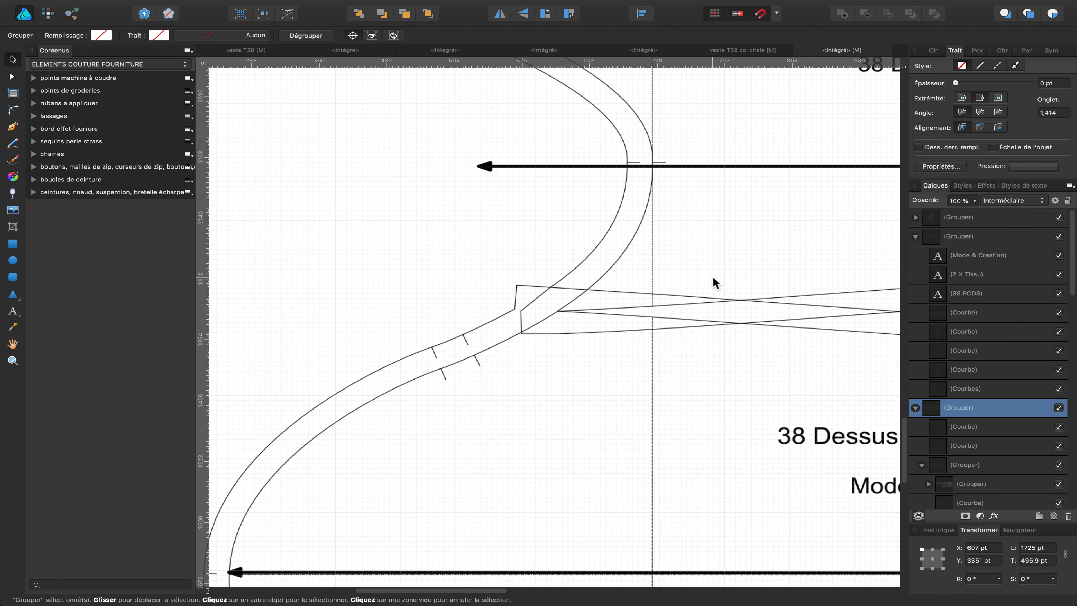
key("space")
left_click_drag(710, 277, 541, 358)
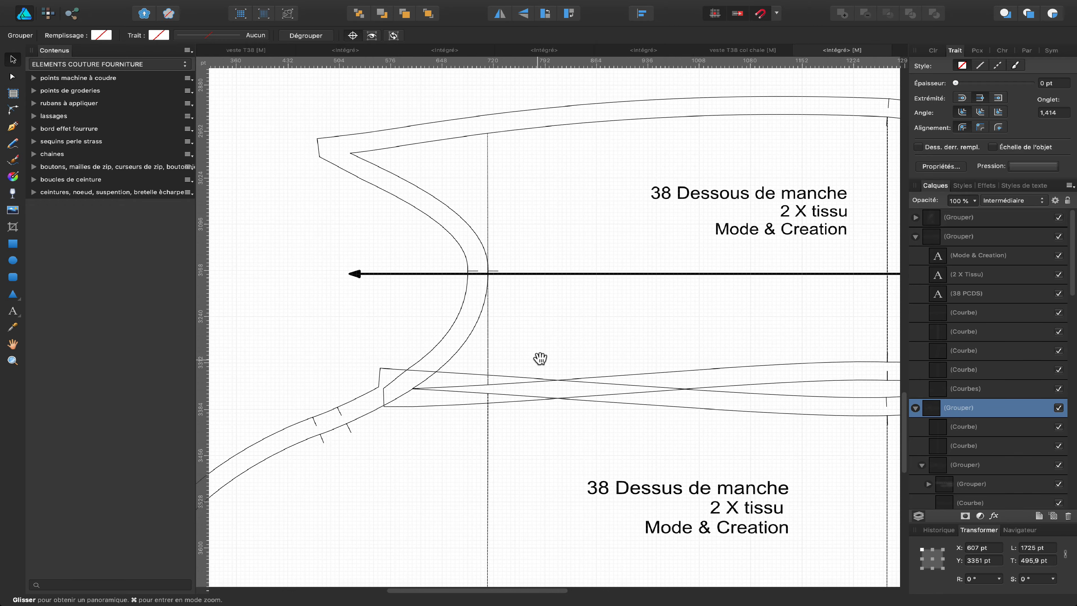
scroll(548, 354, "down", 2)
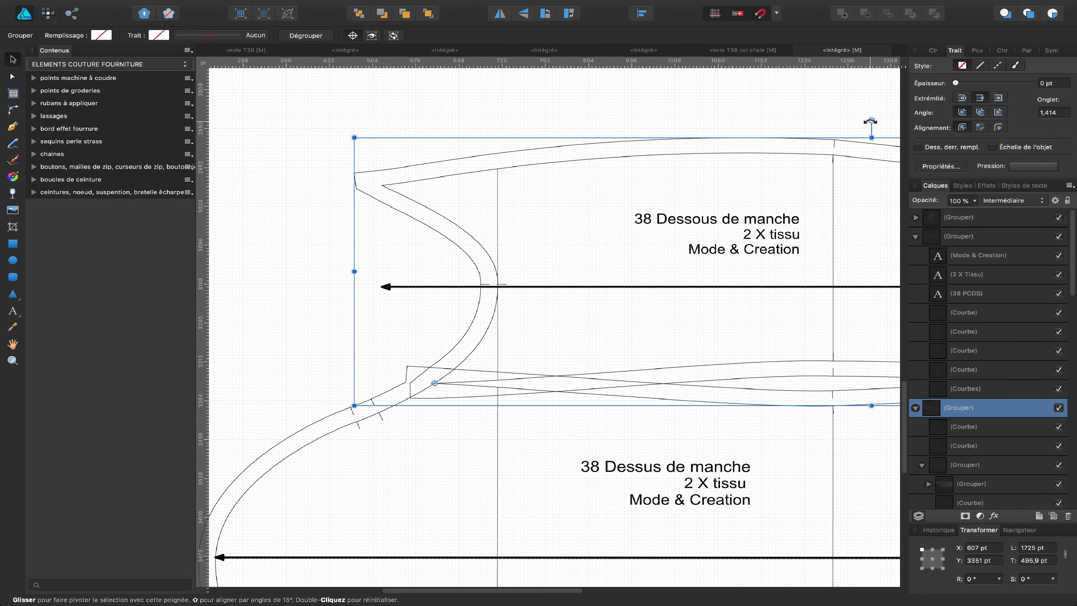
left_click_drag(871, 121, 864, 161)
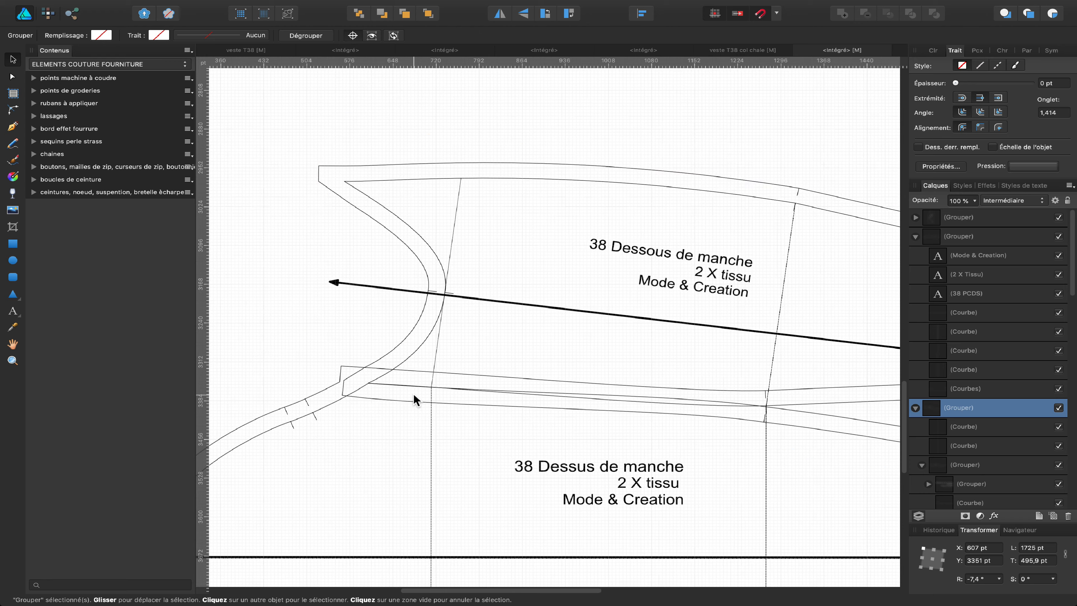
- Move the armhole-side node of the Dessous de manche's lower talon outward onto the Dessus de manche's outer outline
scroll(413, 399, "up", 2)
scroll(414, 397, "up", 1)
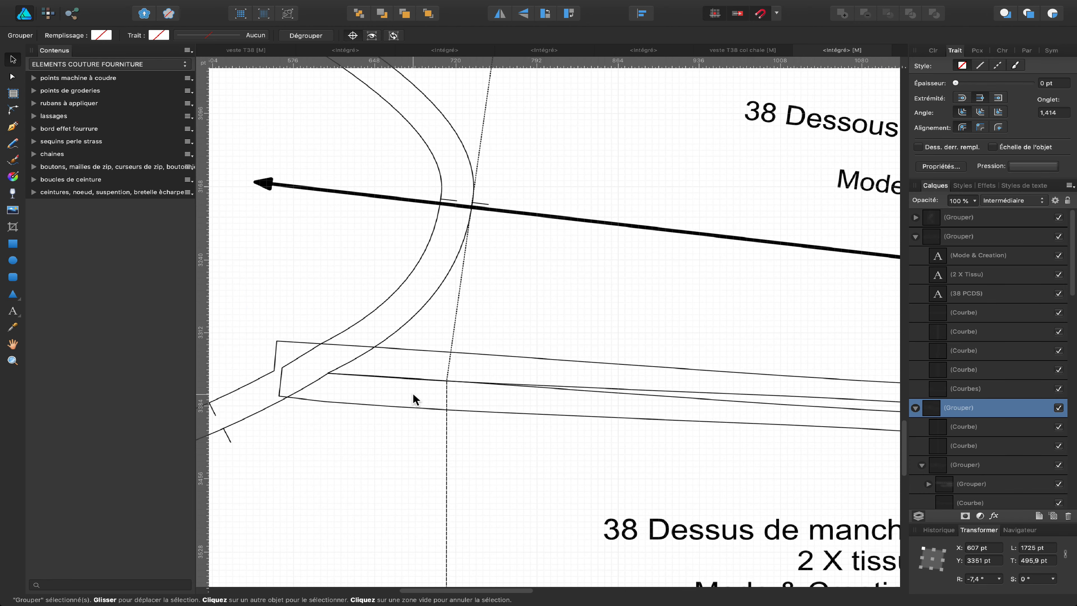
key("space")
left_click_drag(367, 449, 632, 450)
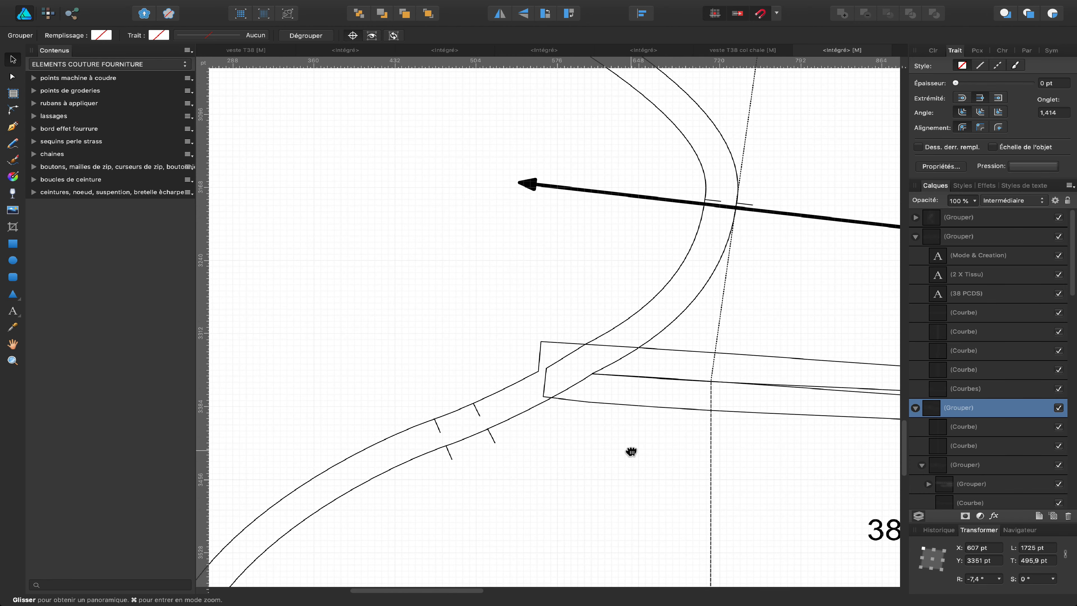
scroll(632, 447, "up", 1)
scroll(634, 446, "up", 2)
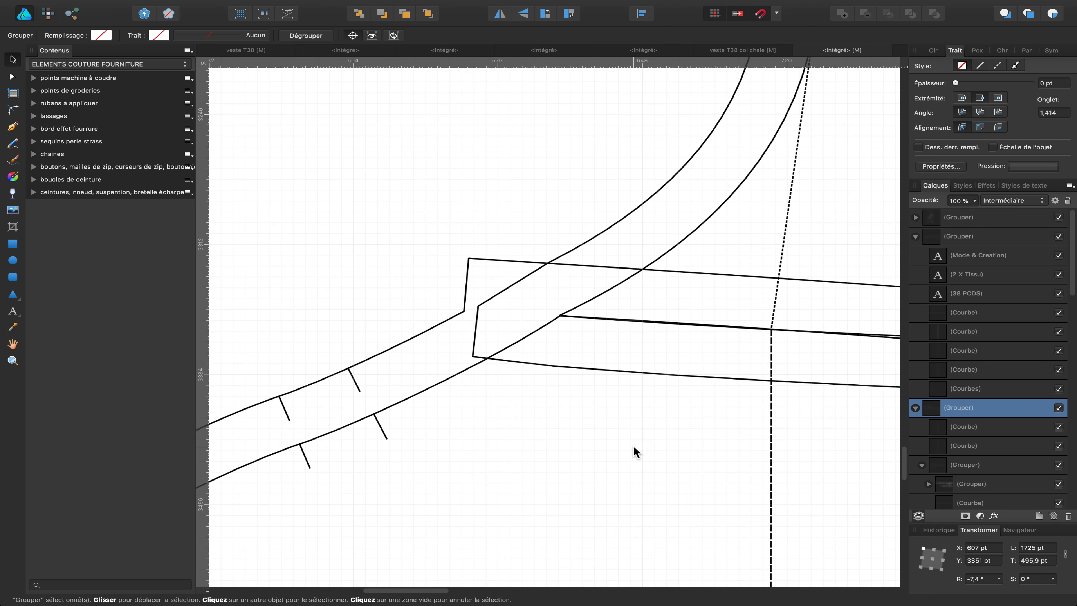
left_click(481, 305)
double_click(481, 305)
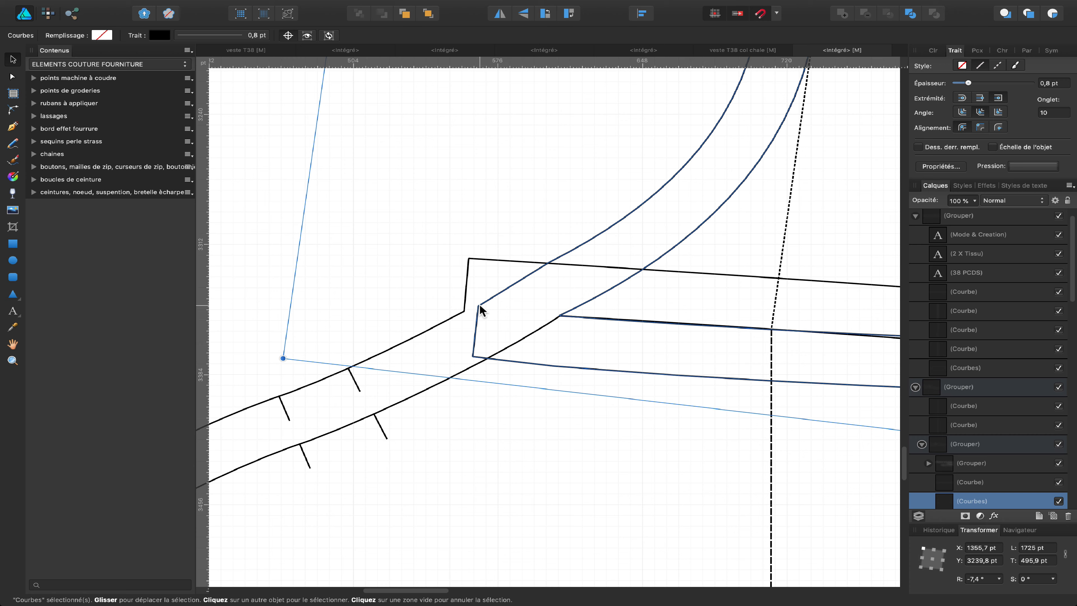
double_click(480, 306)
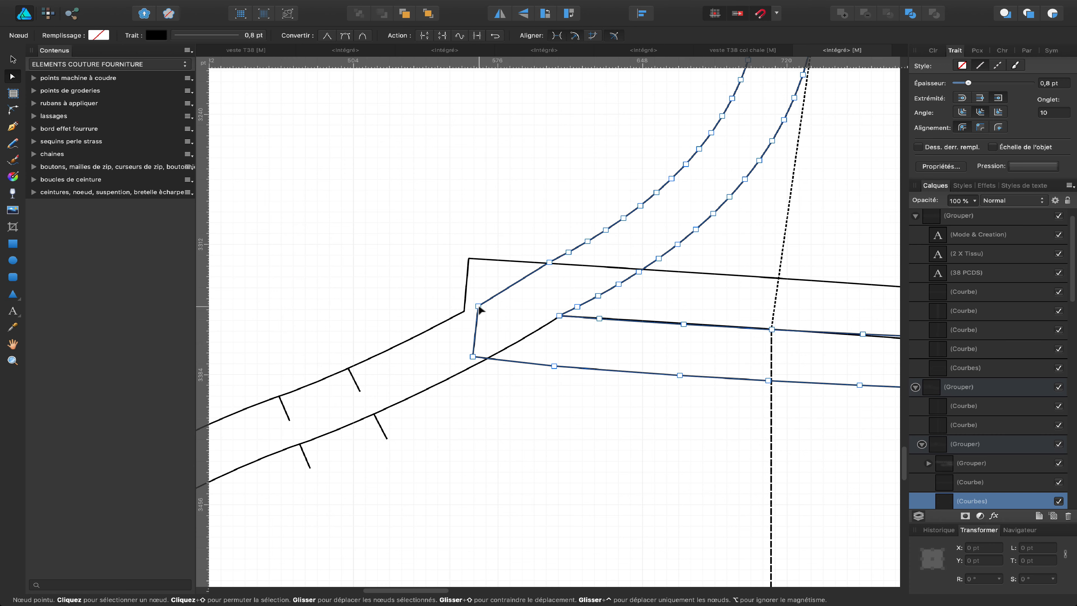
key("v")
key("a")
left_click(478, 306)
left_click_drag(478, 306, 465, 306)
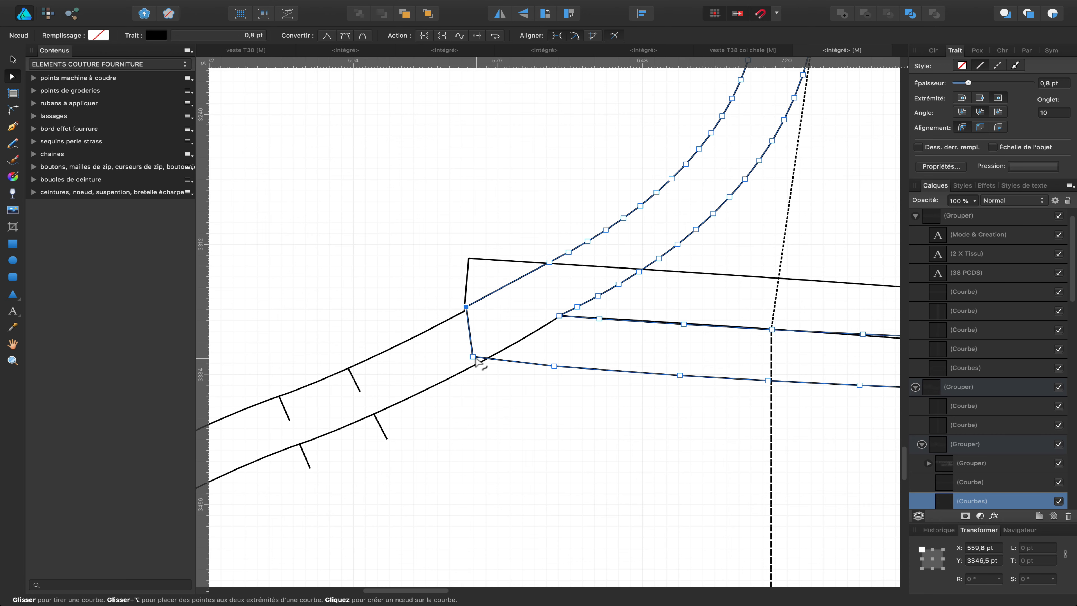
- Fine-tune the lower talon's two corner nodes to line its edge up with the Dessus de manche's talon, and deselect the outline
left_click_drag(472, 357, 464, 361)
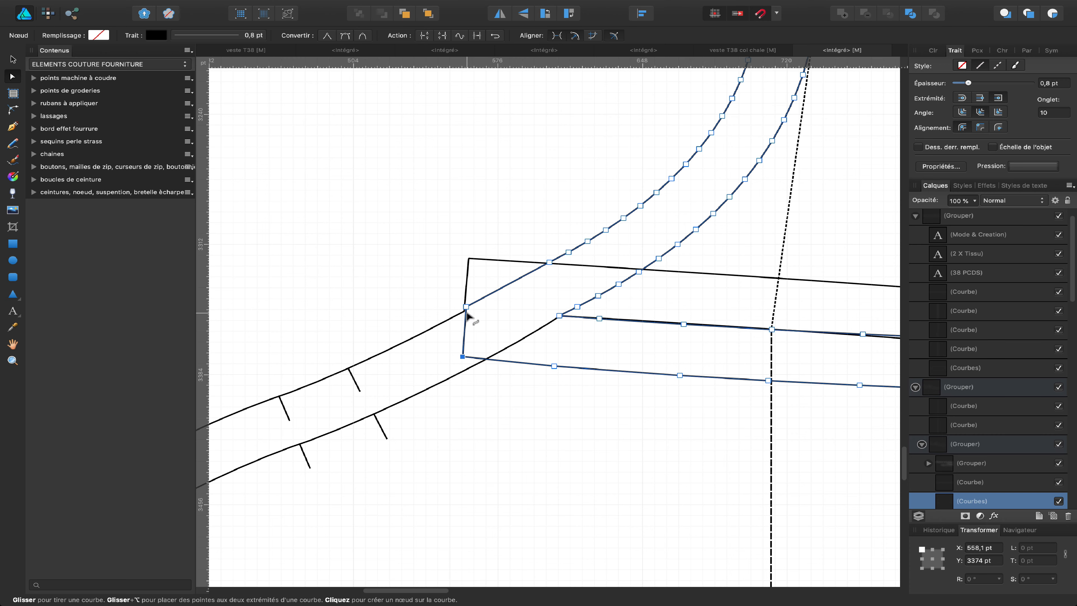
left_click_drag(468, 314, 466, 318)
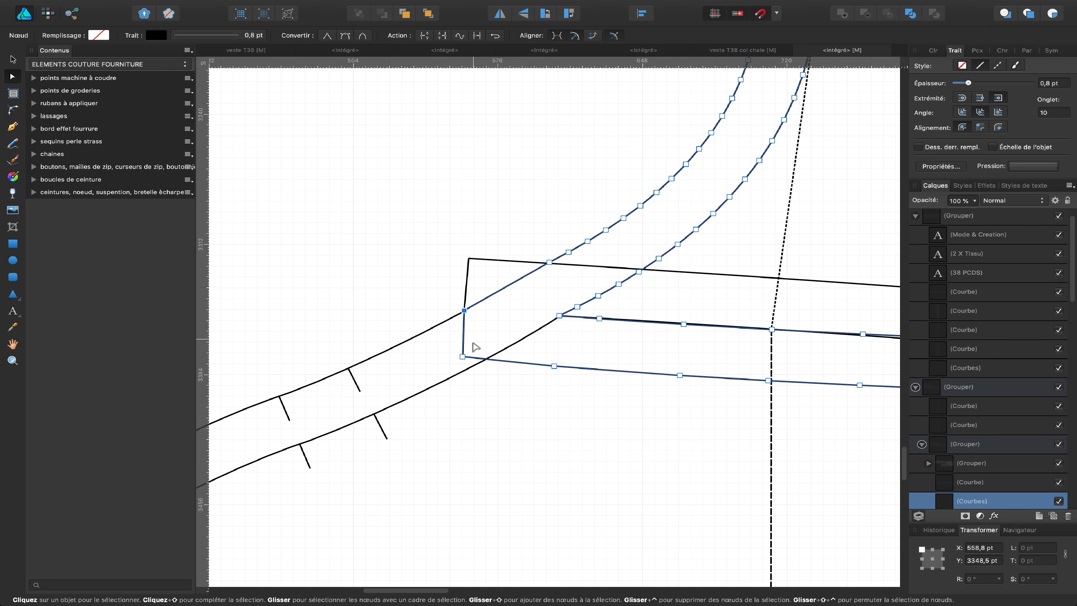
left_click_drag(461, 358, 462, 361)
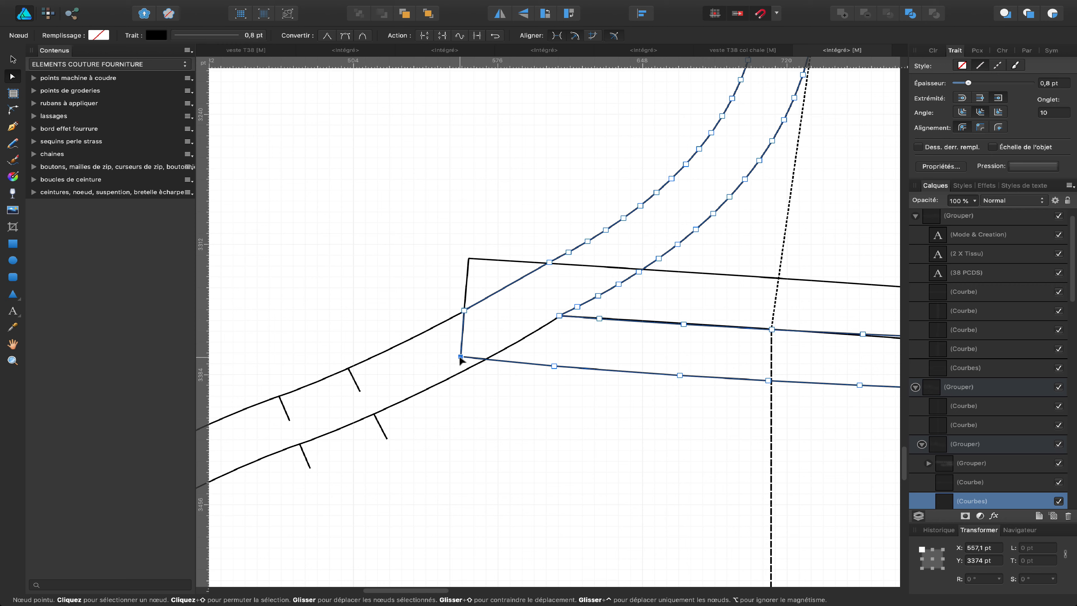
left_click_drag(459, 359, 458, 361)
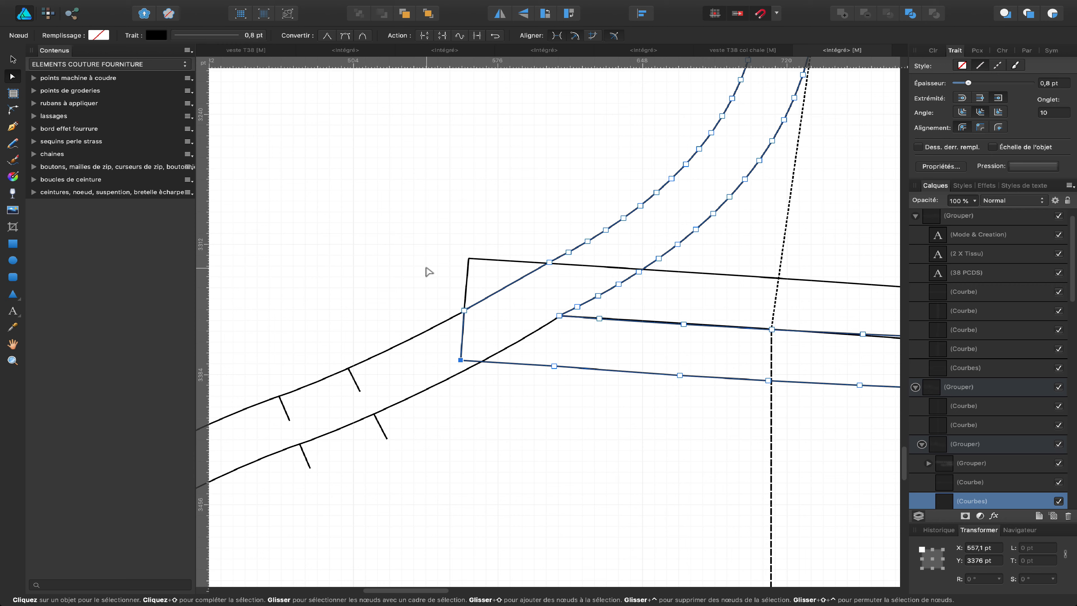
key("super")
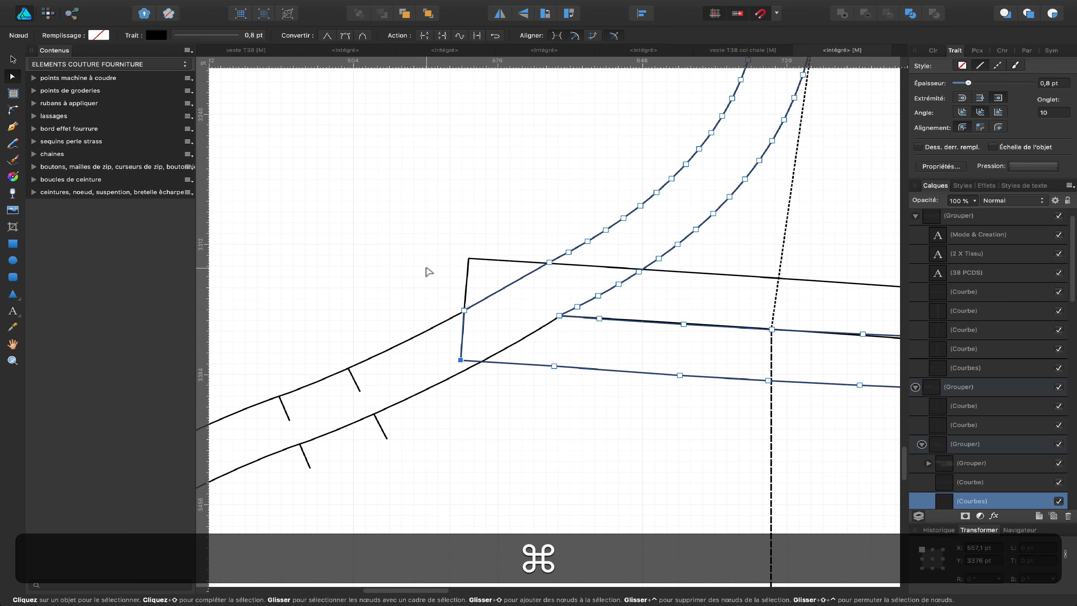
key("super+d")
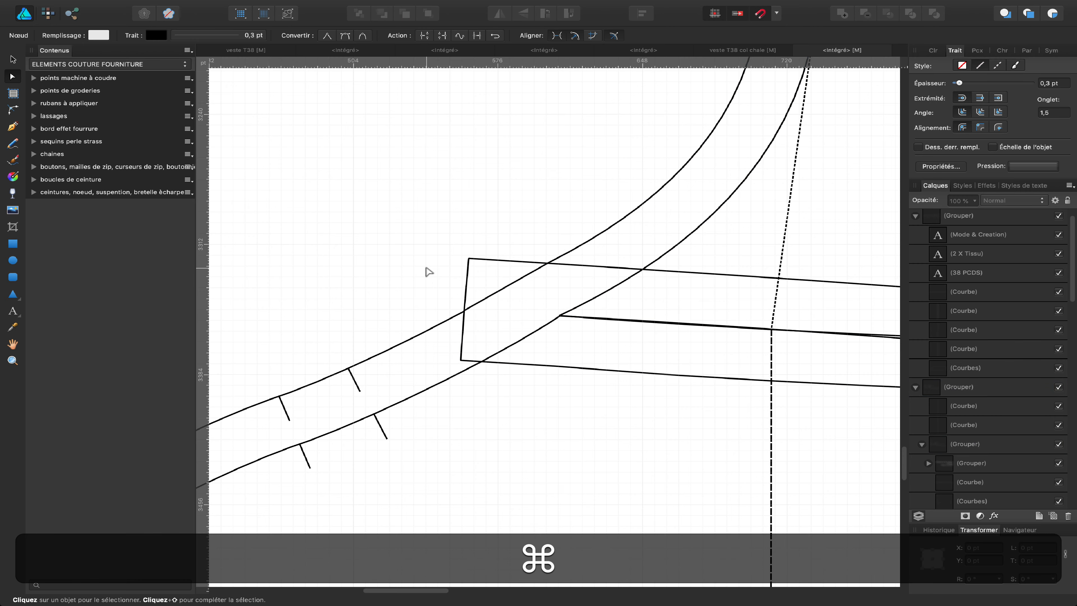
- Recentre the Dessous de manche's rotation point, rotate the piece back to 0° and move it clear above the Dessus de manche
key("super+minus")
key("super+minus")
key("super+minus")
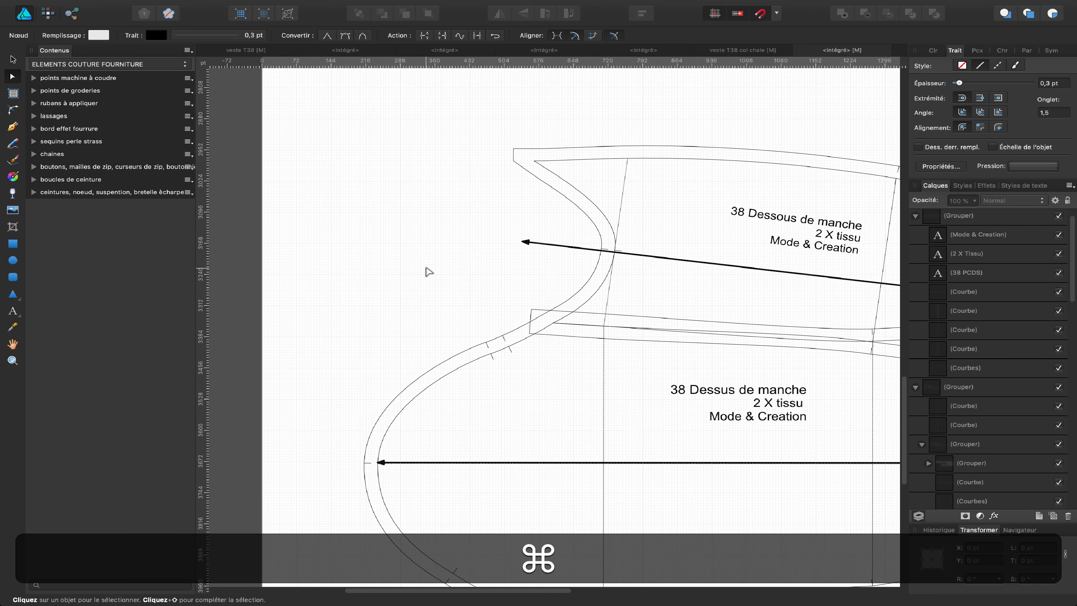
key("super+minus")
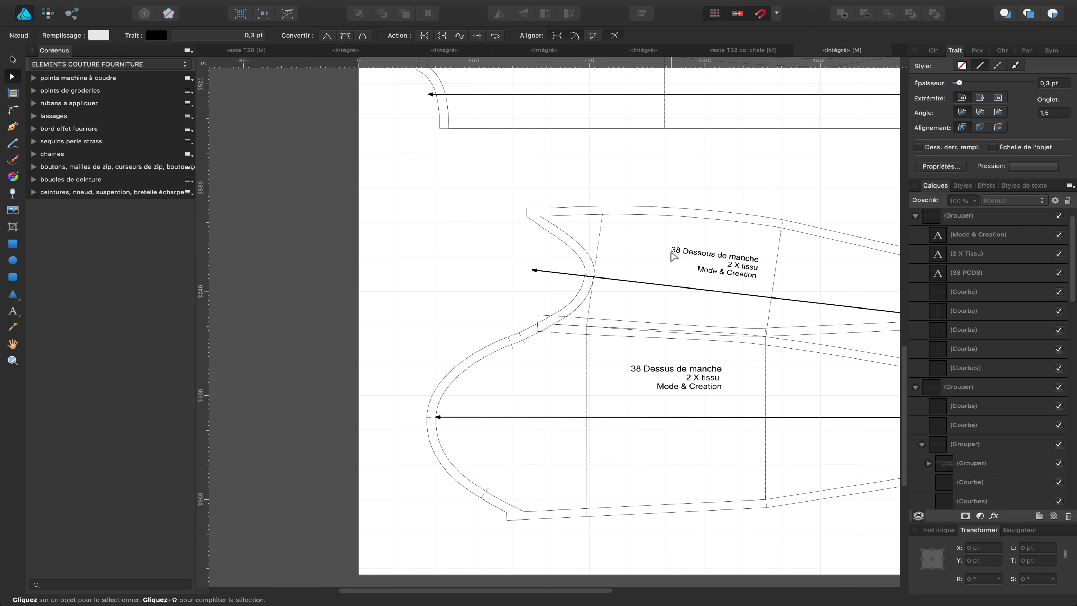
key("v")
left_click(673, 256)
scroll(546, 251, "right", 5)
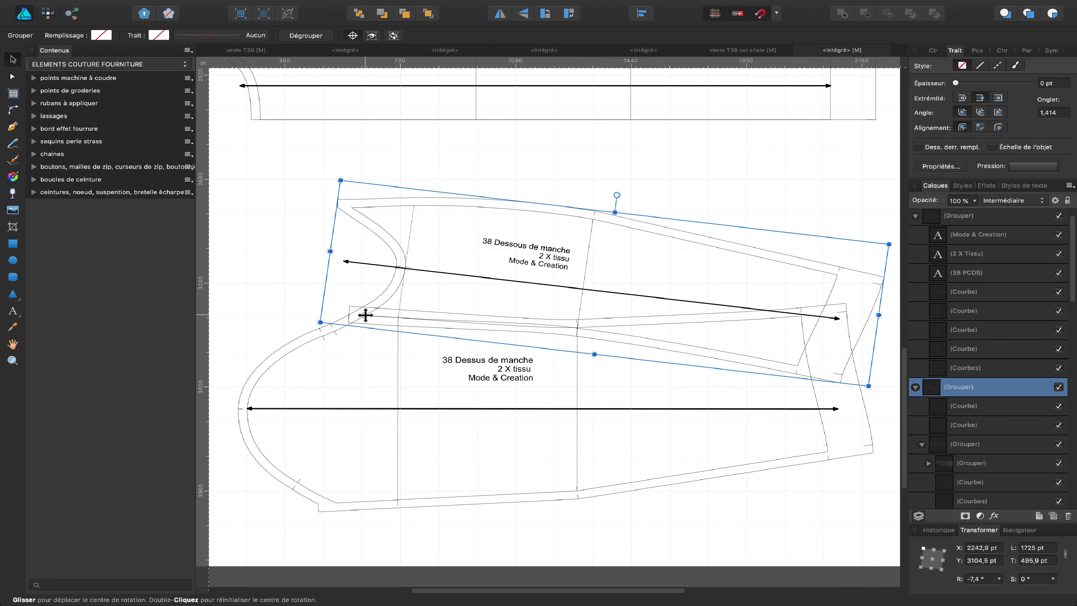
left_click_drag(366, 315, 604, 283)
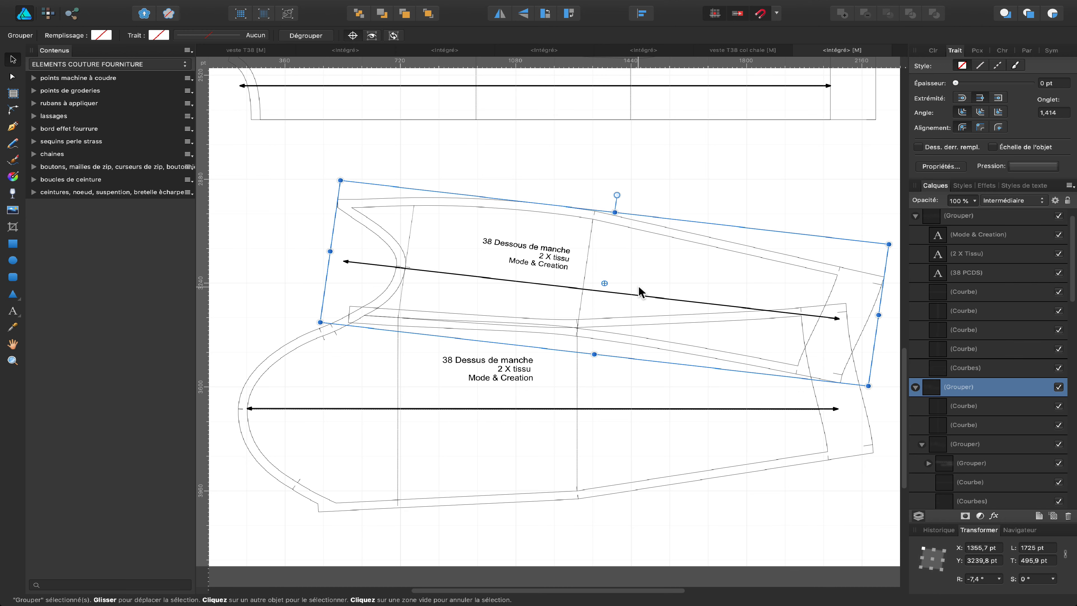
left_click_drag(617, 194, 605, 192)
left_click_drag(550, 265, 543, 205)
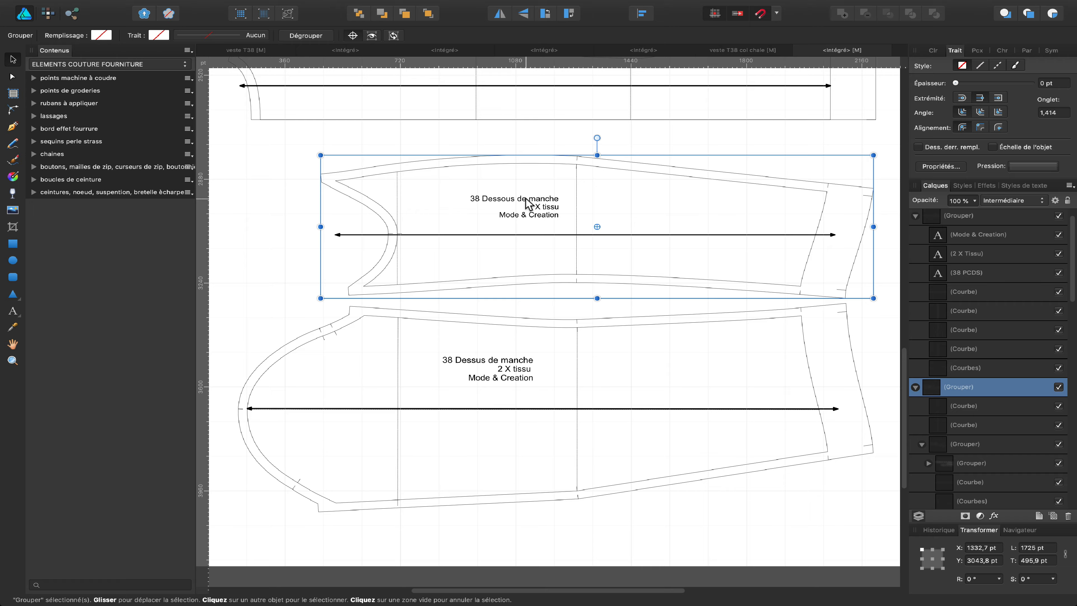
- Overlay the Dessous de manche on the Dessus de manche's lower seam, matching the inner outline corners at the armhole
left_click_drag(529, 210, 499, 326)
scroll(491, 453, "down", 2)
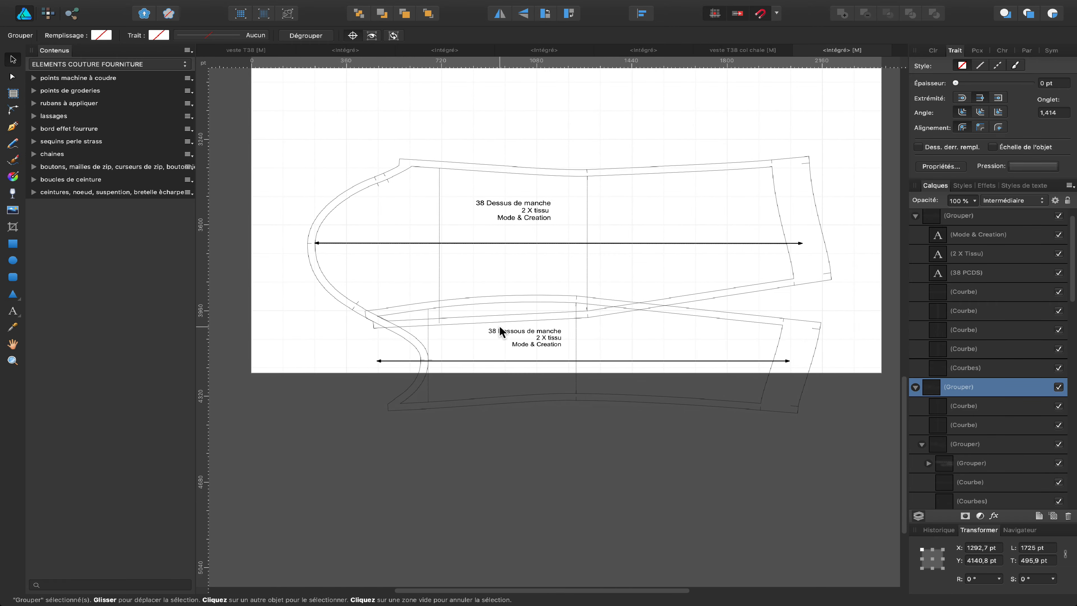
scroll(499, 326, "up", 3)
scroll(499, 325, "up", 4)
left_click_drag(409, 340, 702, 333)
left_click_drag(531, 285, 560, 299)
left_click_drag(600, 385, 401, 354)
- Set the Dessous de manche's rotation centre on the matched lower-seam corner and rotate the piece by -6.3° to align the seams
mouse_move(855, 366)
left_mouse_down()
mouse_move(309, 259)
mouse_move(311, 269)
left_mouse_up()
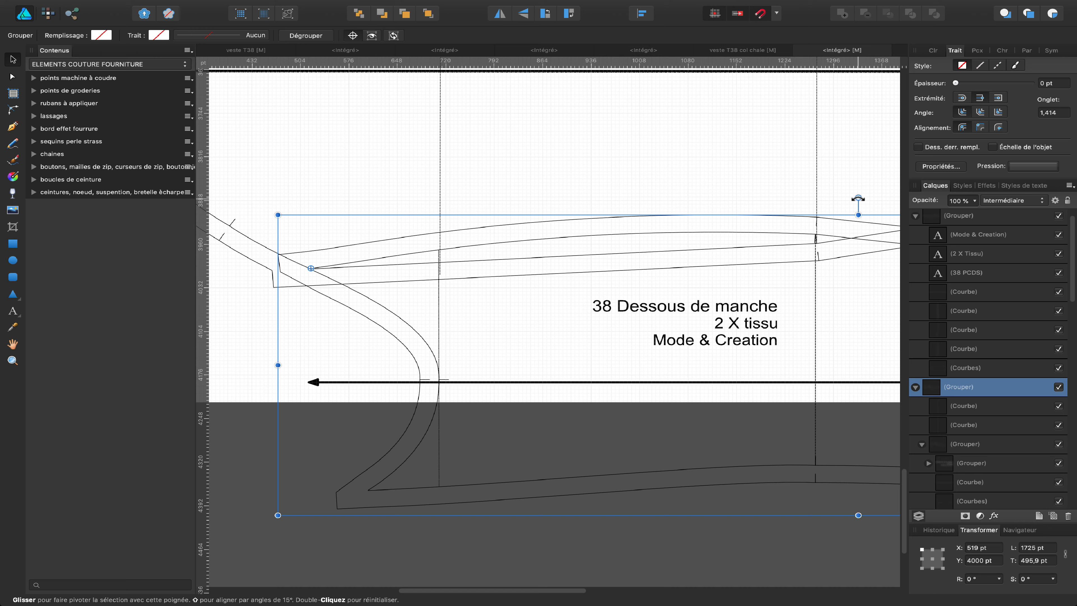
left_click_drag(858, 199, 869, 253)
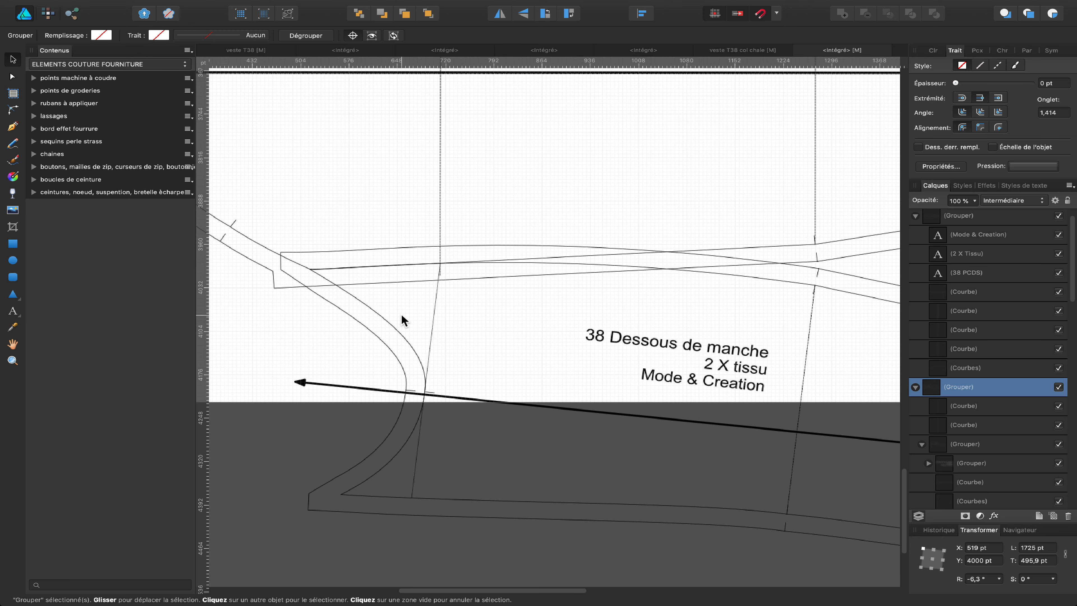
- Adjust the Dessous de manche's two upper talon nodes at the armhole so the talon edge stands vertical near the Dessus de manche's talon
key("space")
left_click_drag(365, 304, 495, 321)
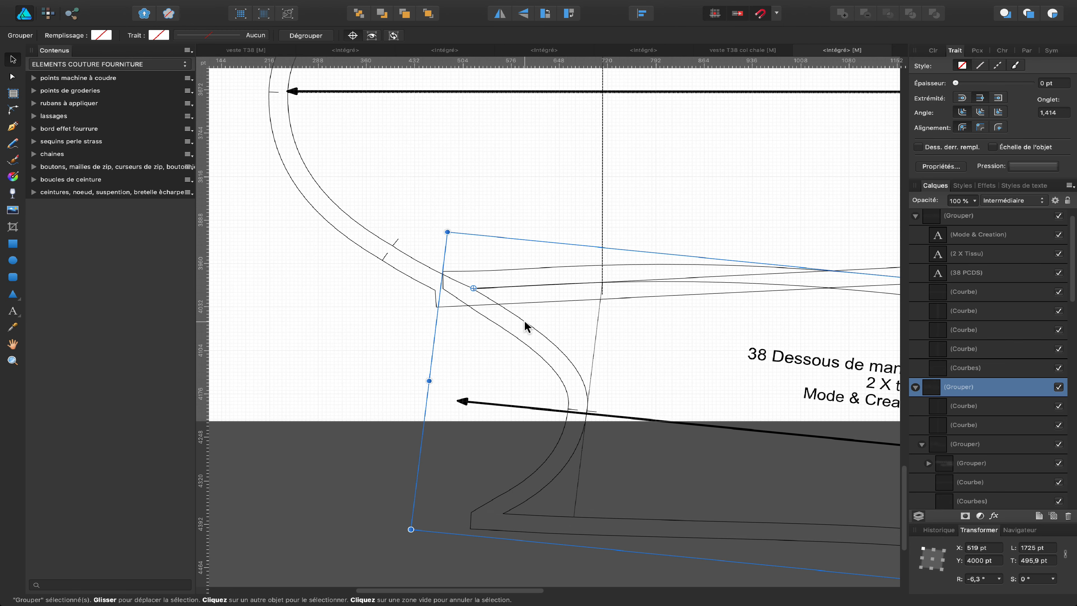
scroll(512, 325, "up", 5)
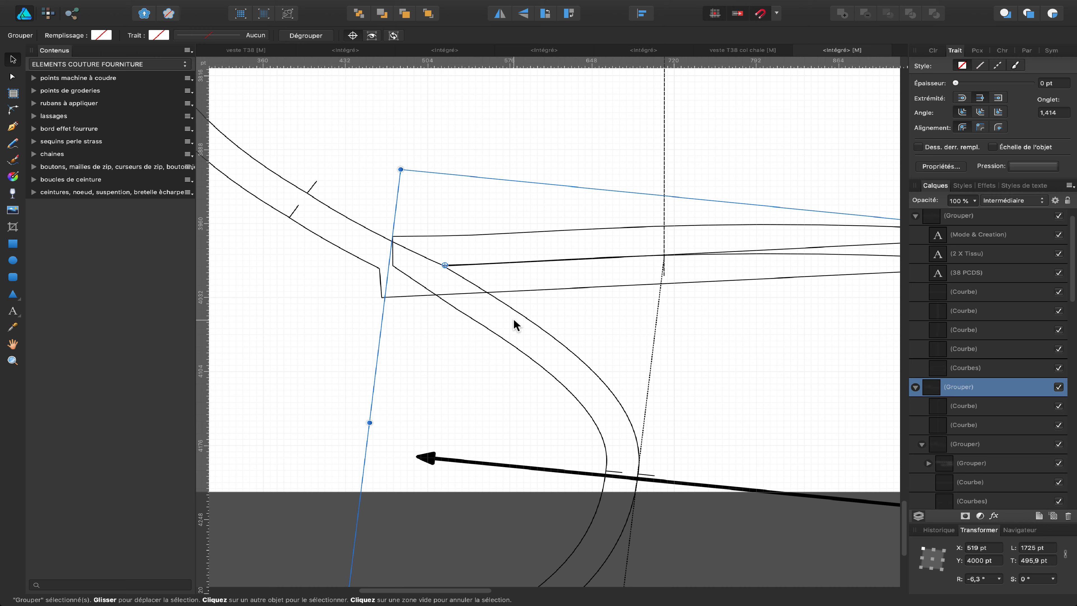
key("a")
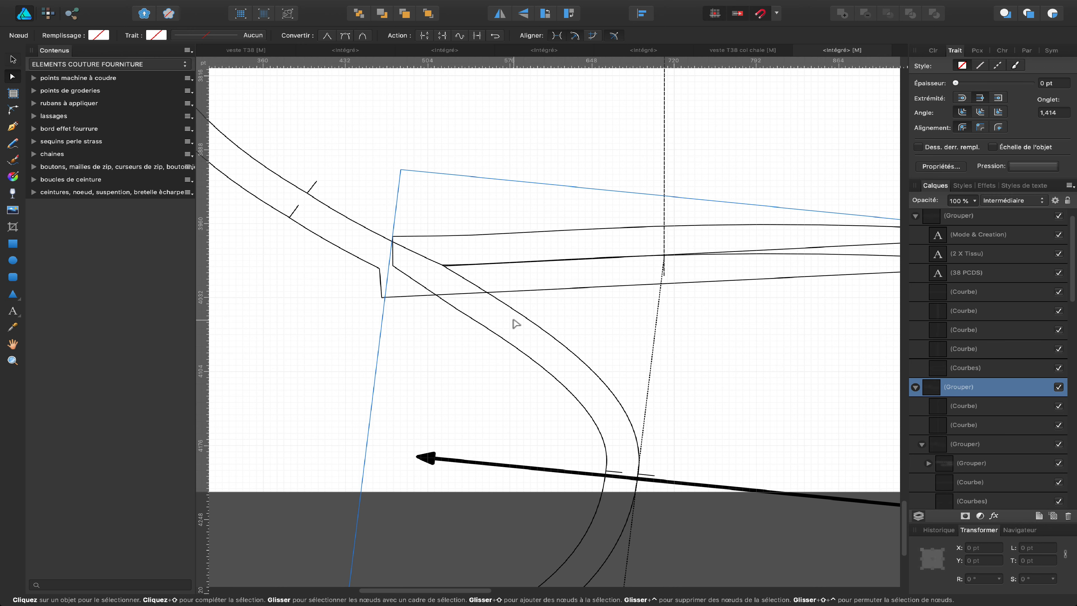
left_click(393, 268)
left_click_drag(392, 266, 389, 237)
- Move the Dessus de manche's two lower talon nodes to X 466,6 pt so its edge is vertical
left_click(383, 274)
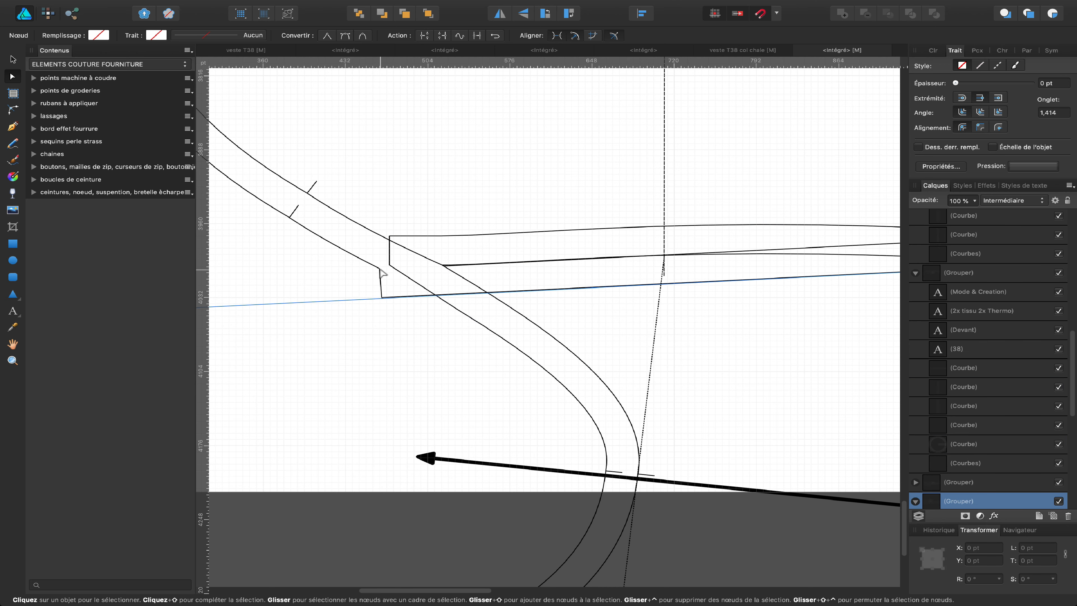
left_click(381, 272)
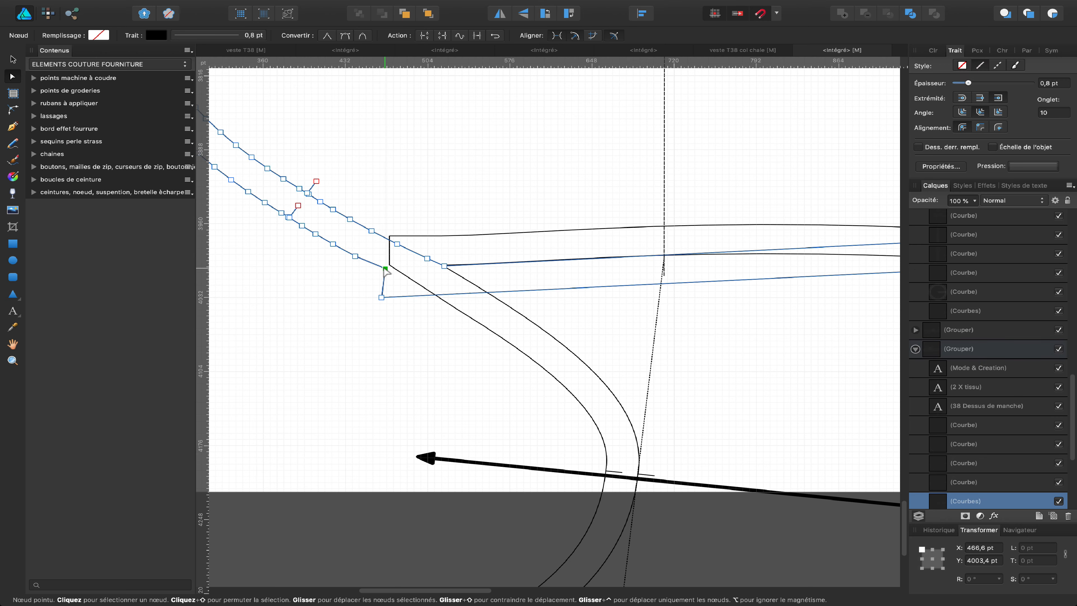
left_click_drag(381, 268, 386, 298)
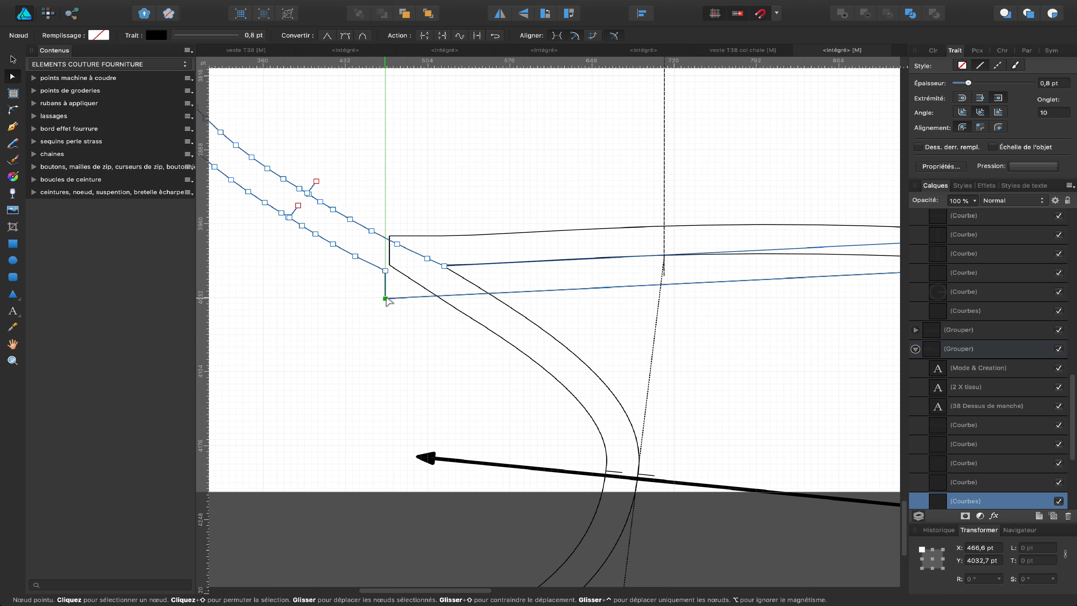
- Fine-tune the Dessous de manche's talon nodes and the Dessus de manche's inner talon node so both edges coincide, and deselect the outline
left_click(390, 267)
left_click(390, 266)
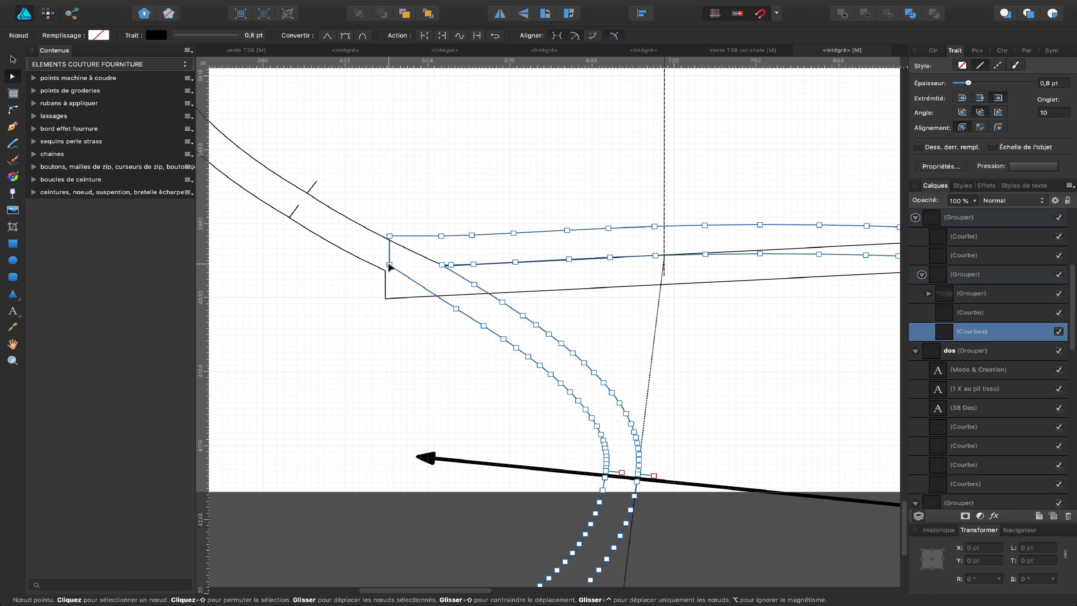
mouse_move(386, 265)
left_mouse_down()
mouse_move(386, 235)
mouse_move(387, 267)
left_mouse_up()
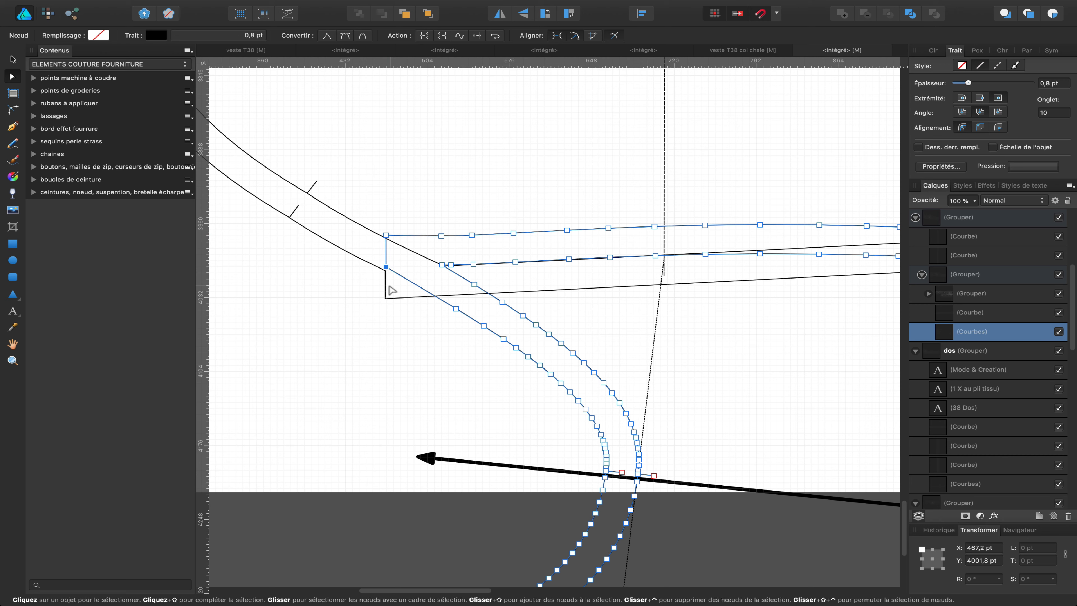
left_click(386, 293)
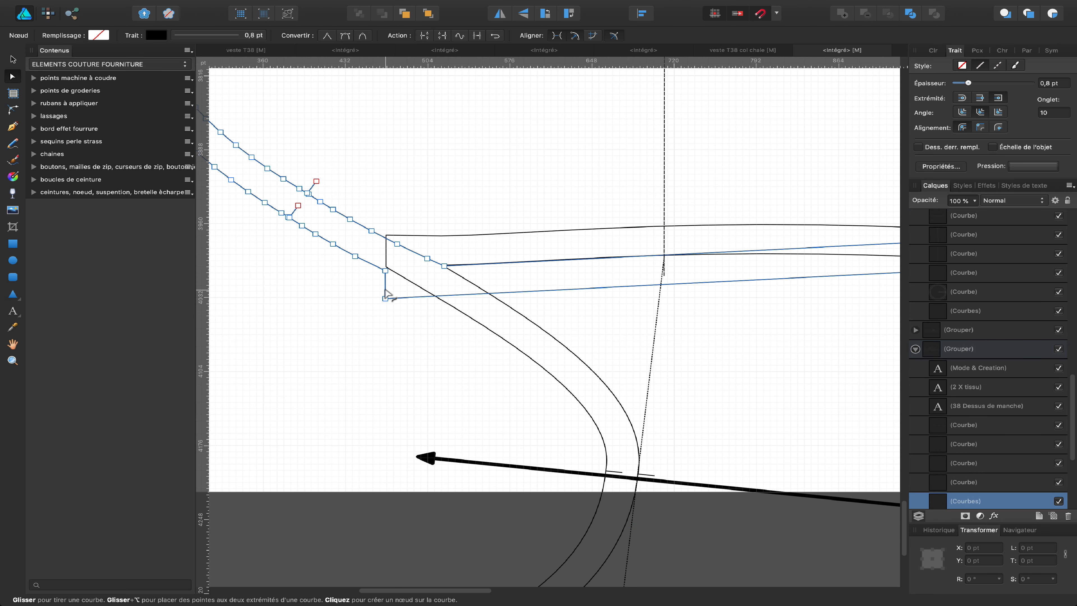
left_click(385, 271)
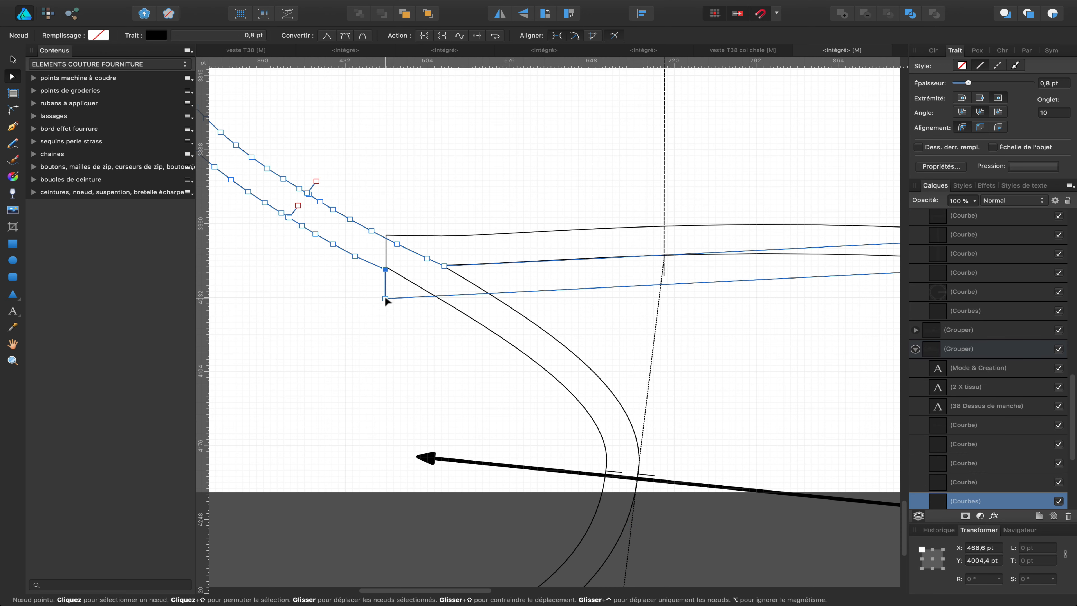
left_click(413, 326)
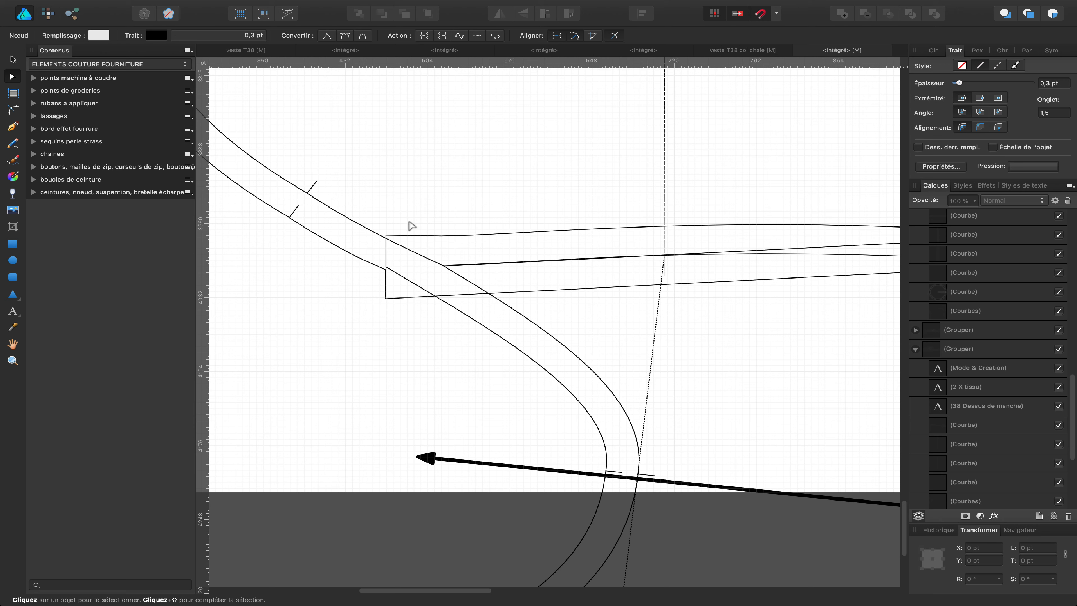
- Recentre the rotation point of the Dessous de manche group and rotate the piece from its seam overlay back to 0°
left_click(390, 240)
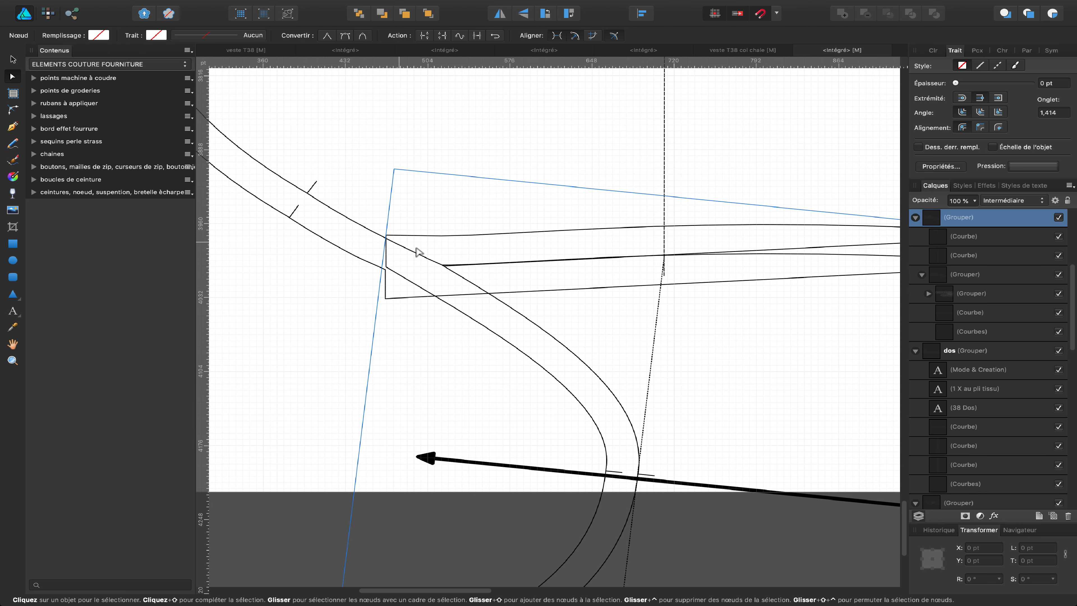
key("v")
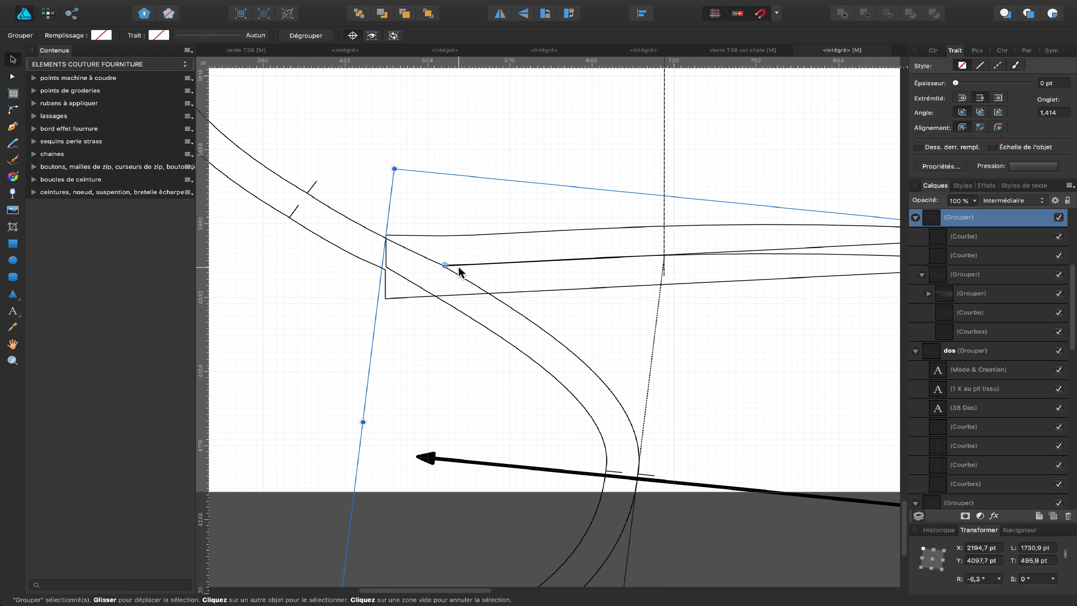
scroll(458, 268, "down", 5)
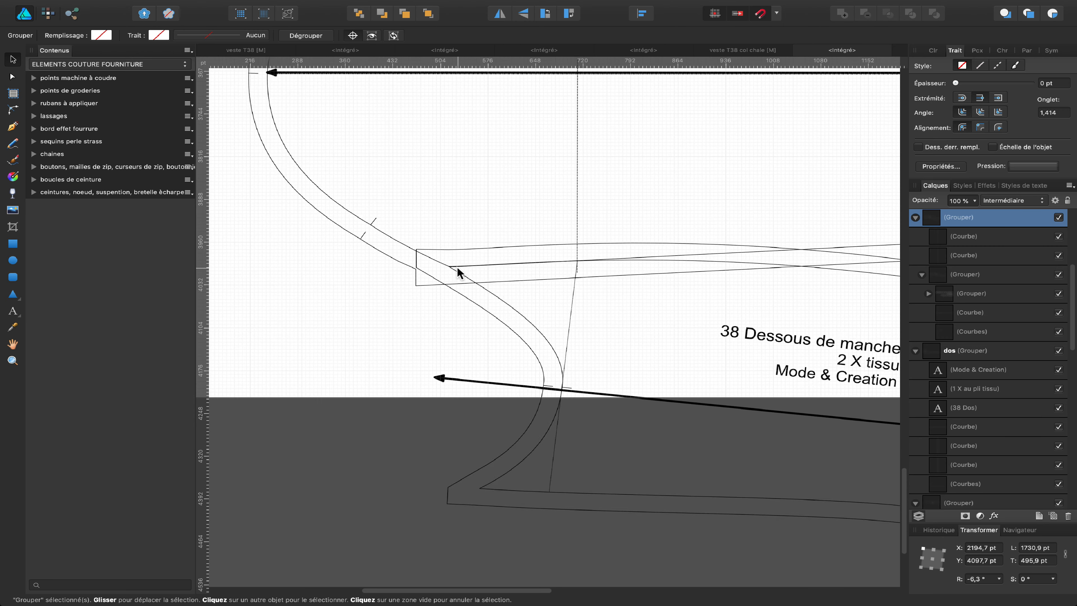
left_click_drag(457, 268, 765, 356)
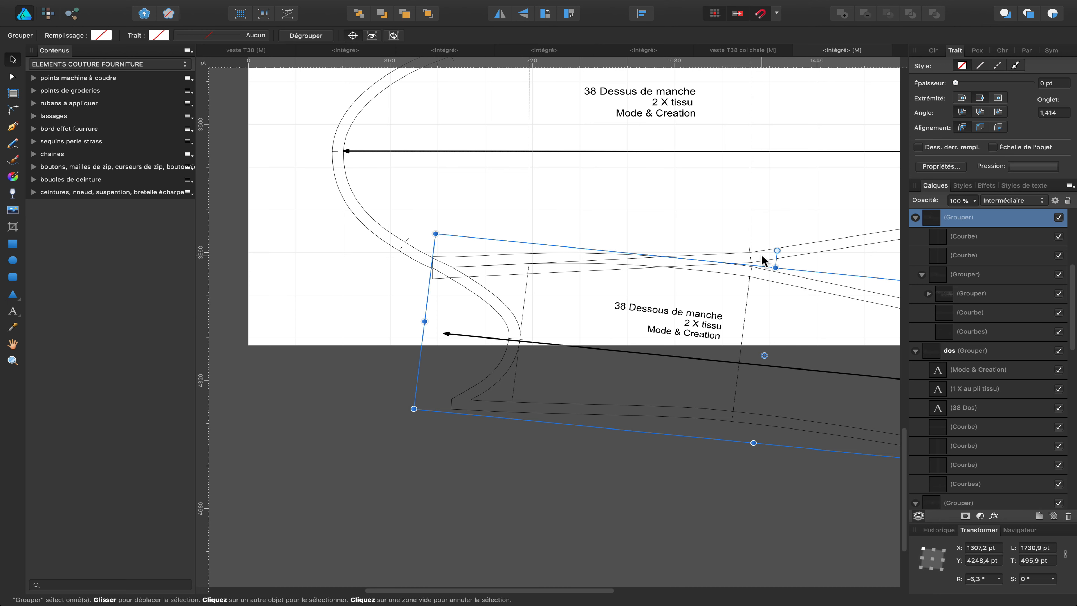
key("shift")
left_click_drag(775, 250, 764, 249)
- Move the Dessous de manche off the Dessus de manche and place it clear above that piece
left_click_drag(679, 323, 662, 102)
scroll(662, 102, "up", 4)
scroll(662, 103, "down", 3)
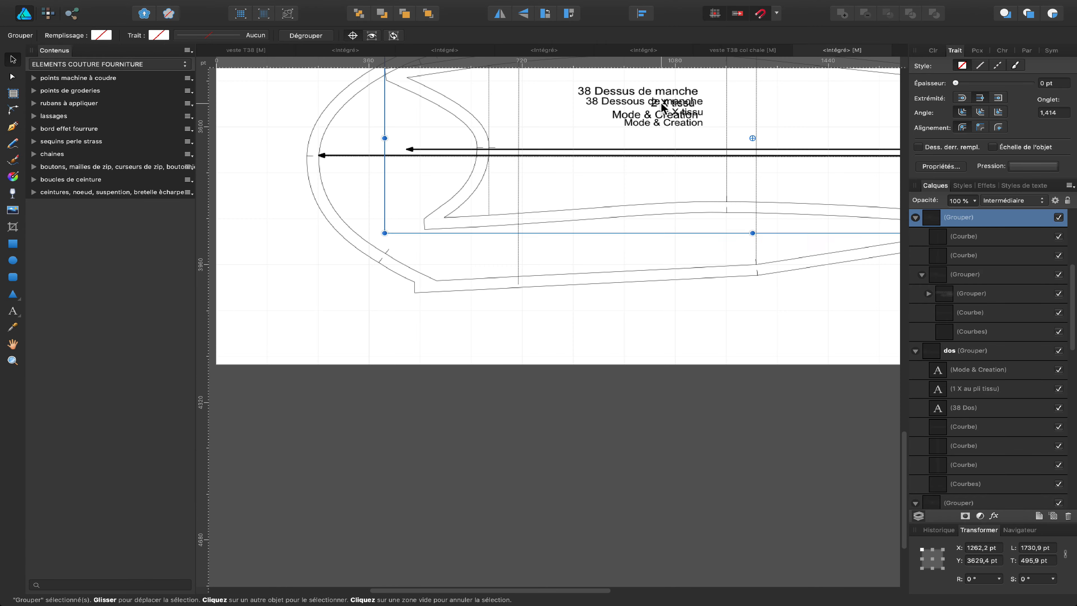
left_click_drag(584, 149, 632, 329)
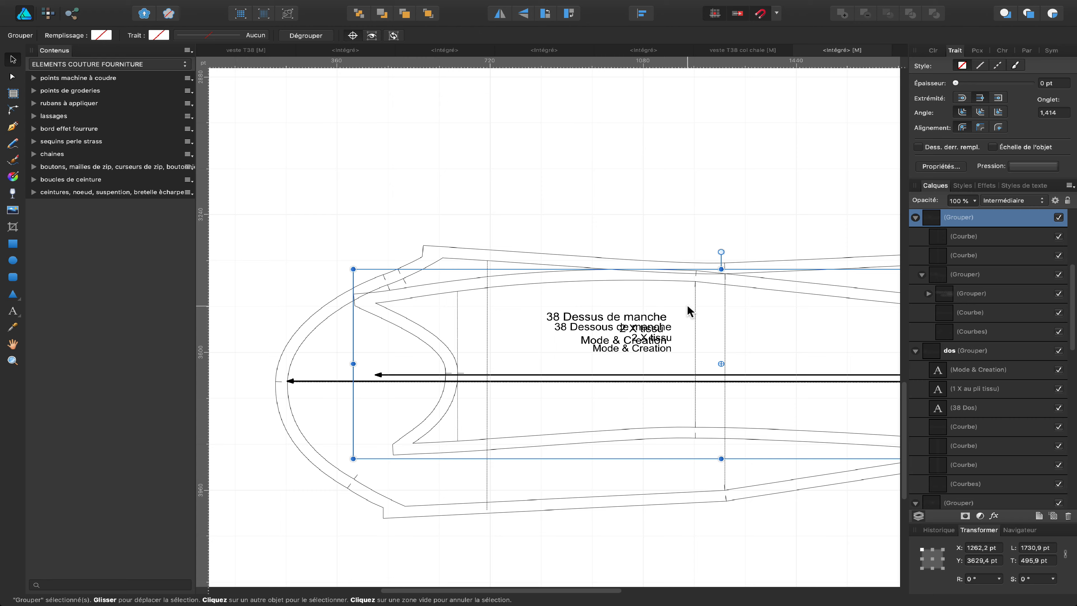
scroll(688, 304, "down", 2)
left_click_drag(668, 290, 685, 157)
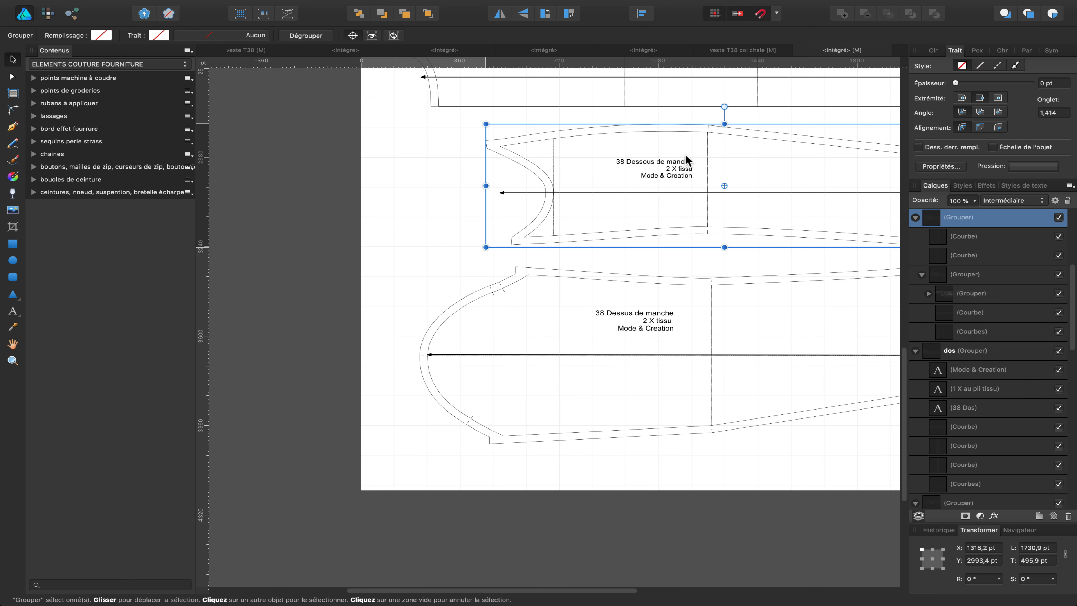
scroll(691, 234, "up", 1)
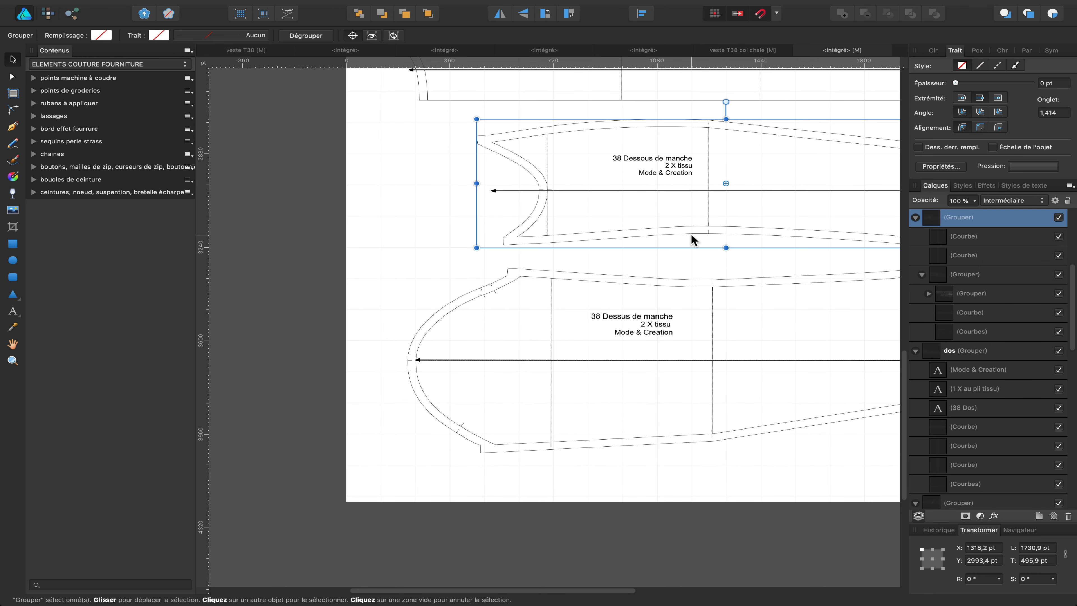
- Set up a PDF export of the pattern sheet with the PDF (pour impression) preset and a raster resolution of 96
key("super+0")
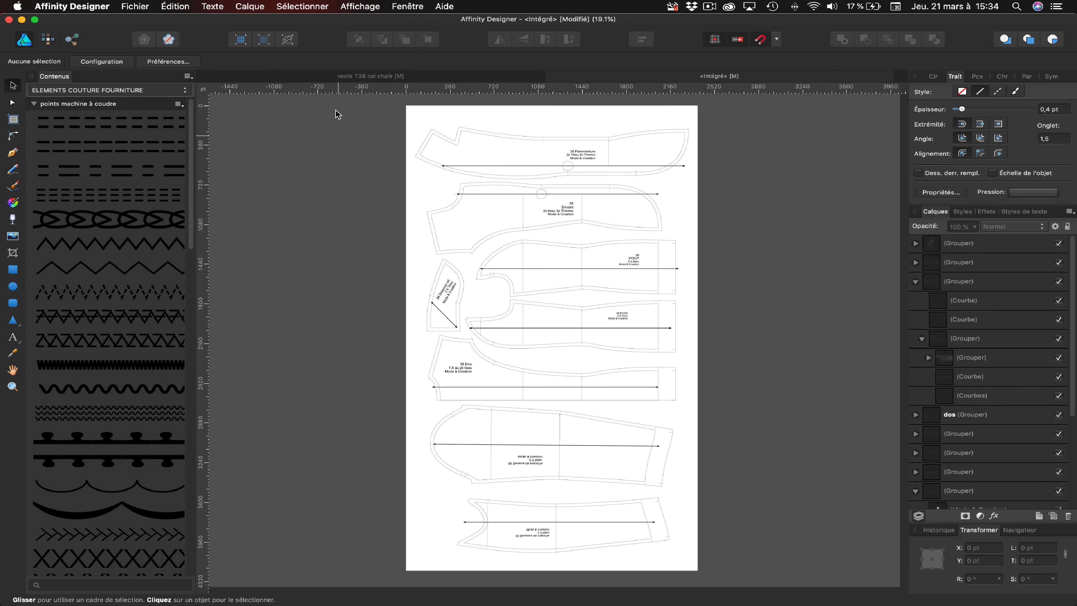
left_click(134, 6)
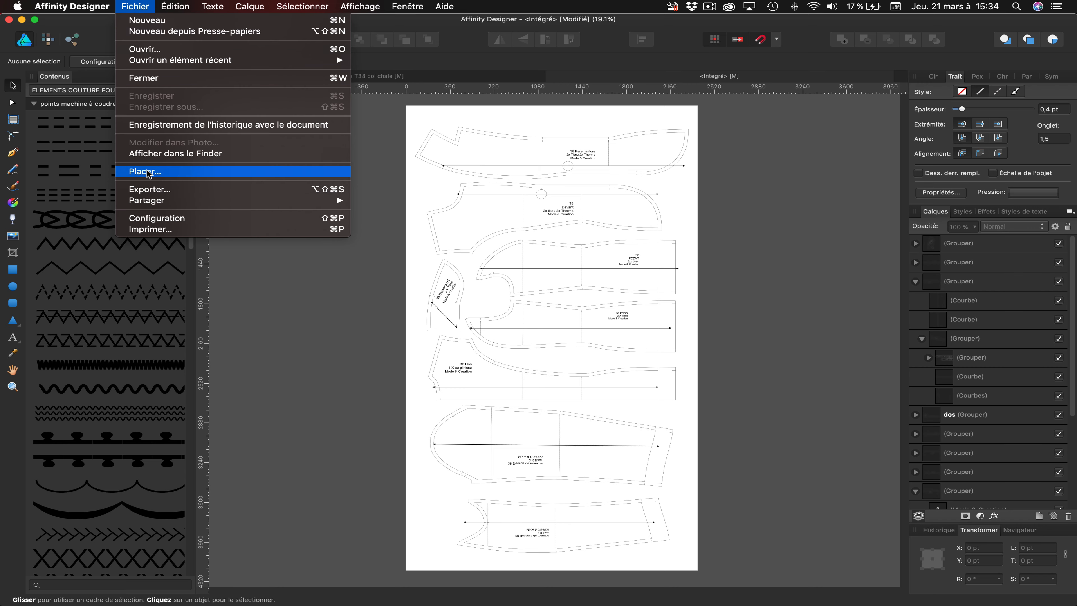
left_click(152, 190)
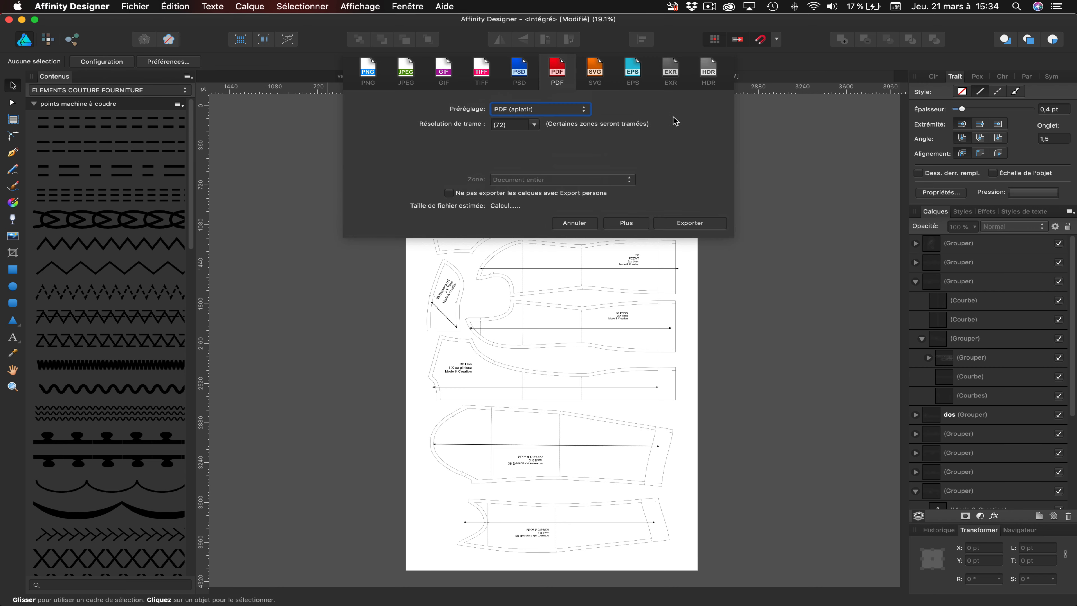
left_click(565, 111)
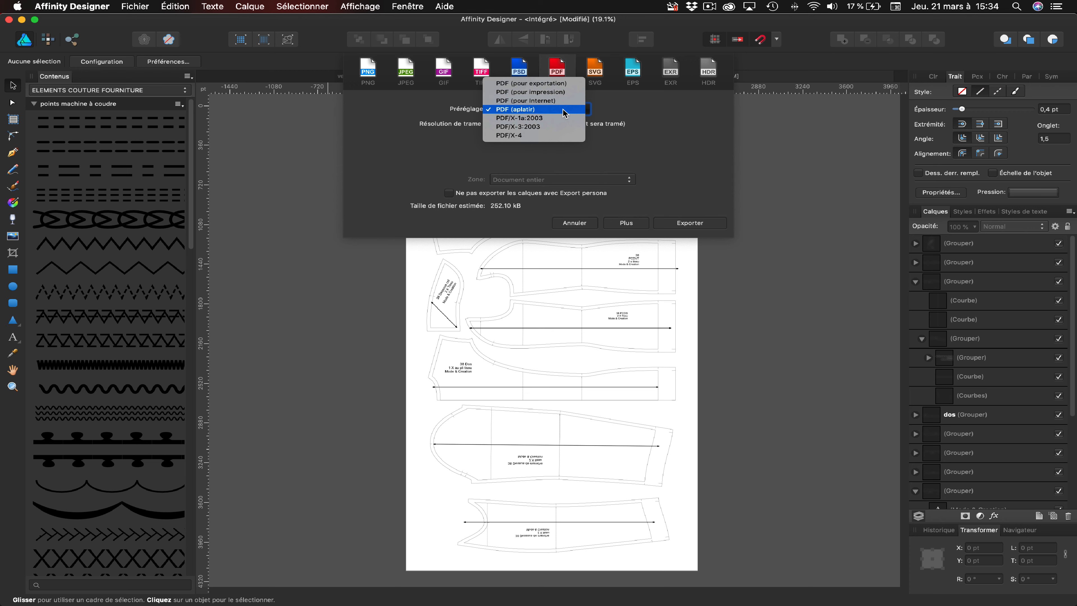
left_click(555, 91)
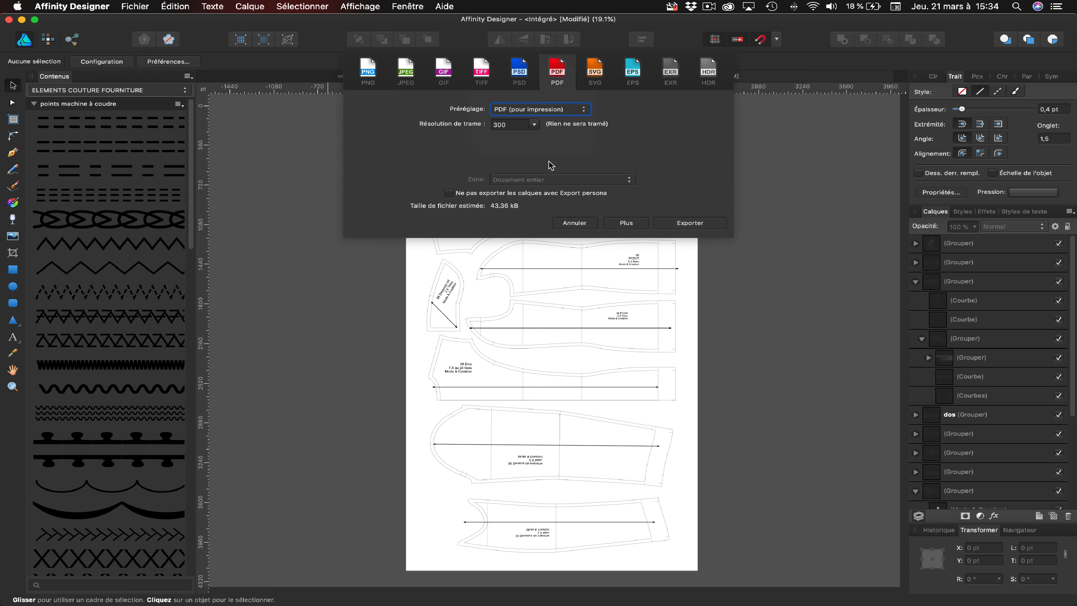
key("Tab")
type("96")
- Export the pattern and save it as Veste Princesse_1.pdf in the Patronnage Veste folder
left_click(690, 223)
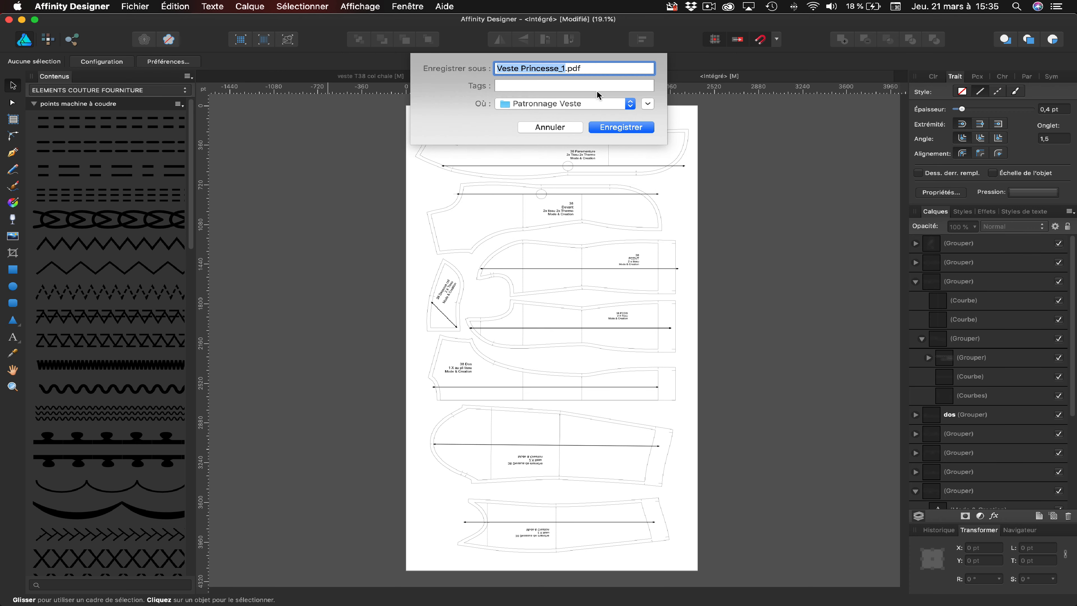
left_click(630, 126)
left_click(631, 123)
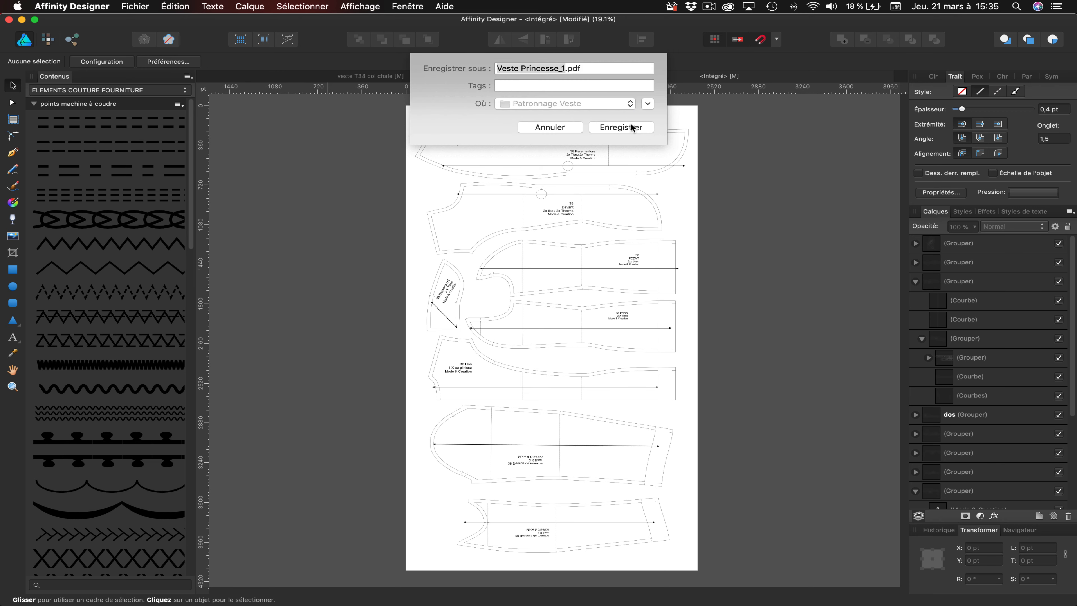